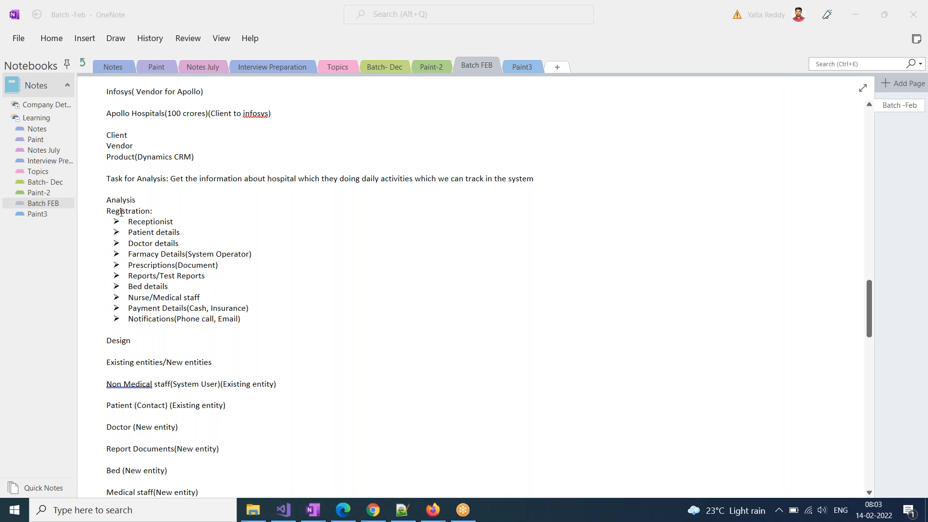
Bold the Analysis, Design and Development(Build) headings, then place the cursor below Development(Build)
{"action": "left_click_drag", "start_coordinate": [107, 201], "coordinate": [140, 199]}
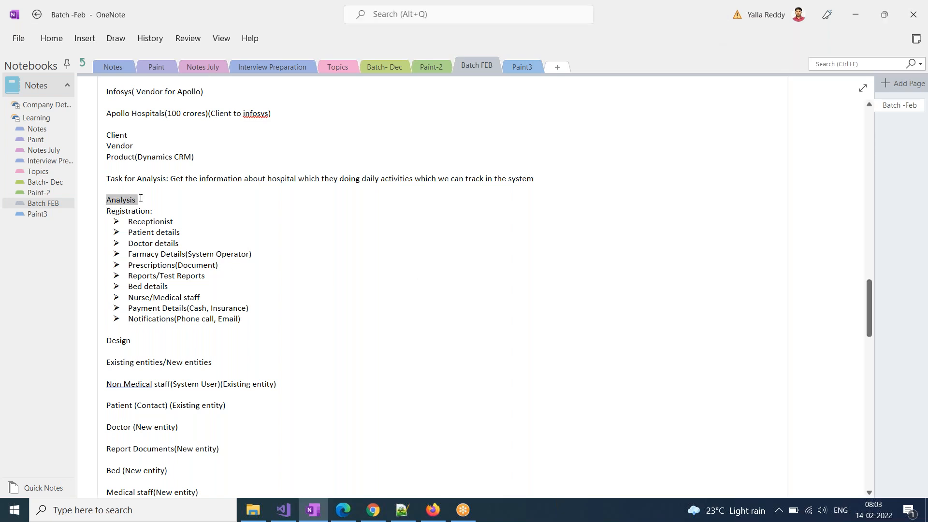
{"action": "key", "text": "ctrl+b"}
{"action": "scroll", "coordinate": [157, 380], "scroll_direction": "down", "scroll_amount": 2}
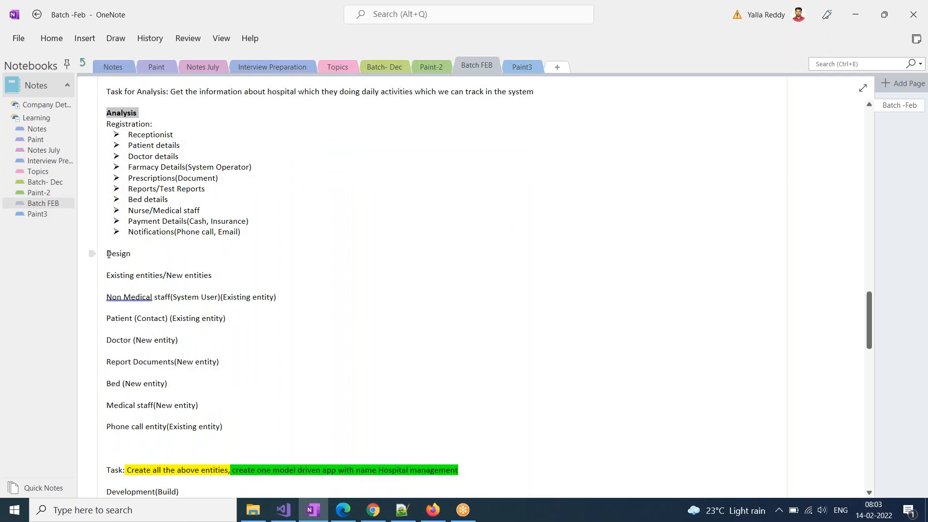
{"action": "left_click_drag", "start_coordinate": [107, 254], "coordinate": [131, 254]}
{"action": "key", "text": "ctrl+b"}
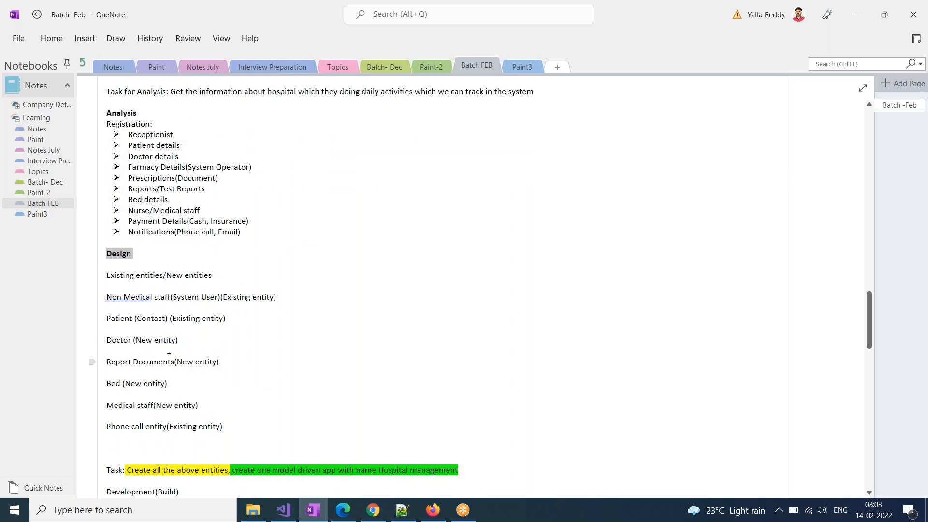
{"action": "scroll", "coordinate": [108, 360], "scroll_direction": "down", "scroll_amount": 3}
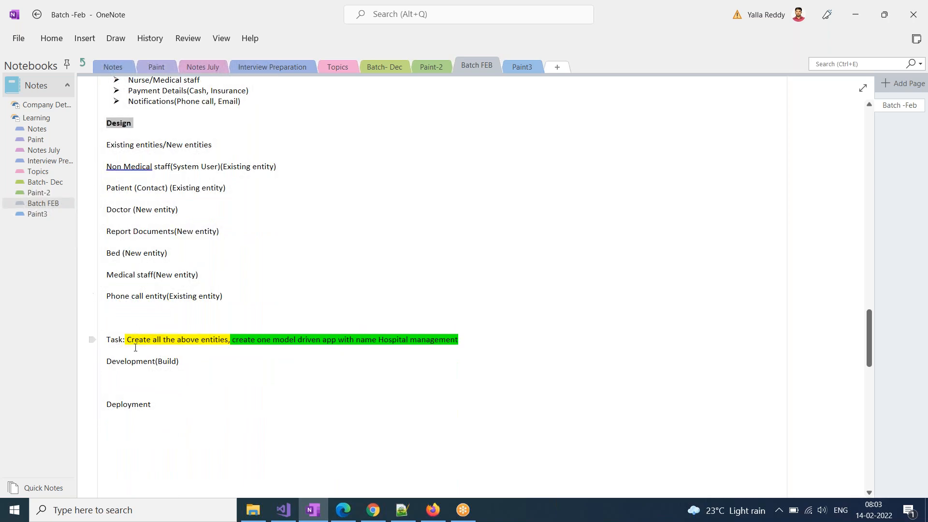
{"action": "left_click_drag", "start_coordinate": [113, 362], "coordinate": [184, 362]}
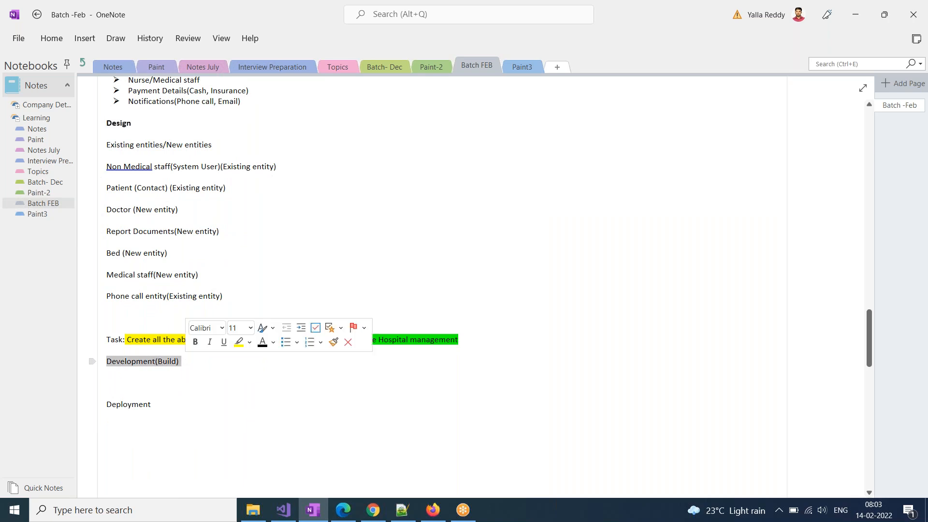
{"action": "key", "text": "ctrl+b"}
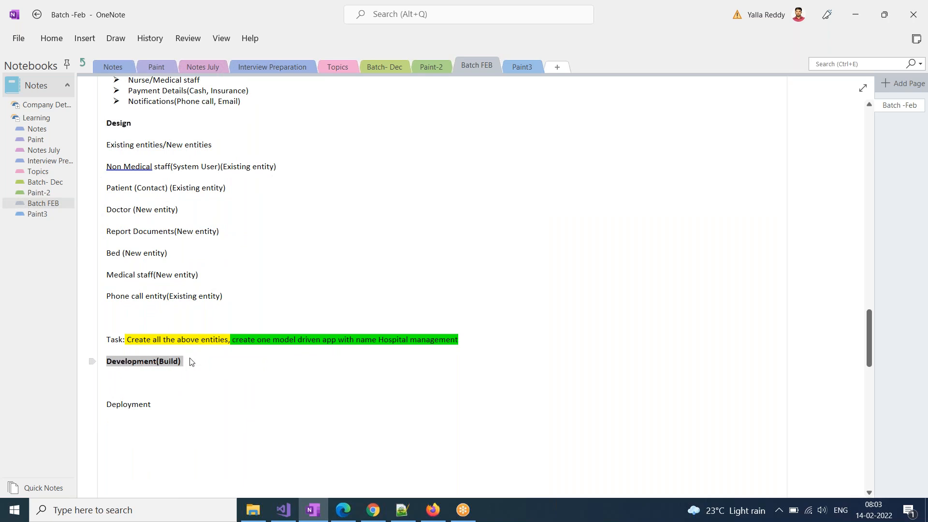
{"action": "left_click", "coordinate": [131, 375]}
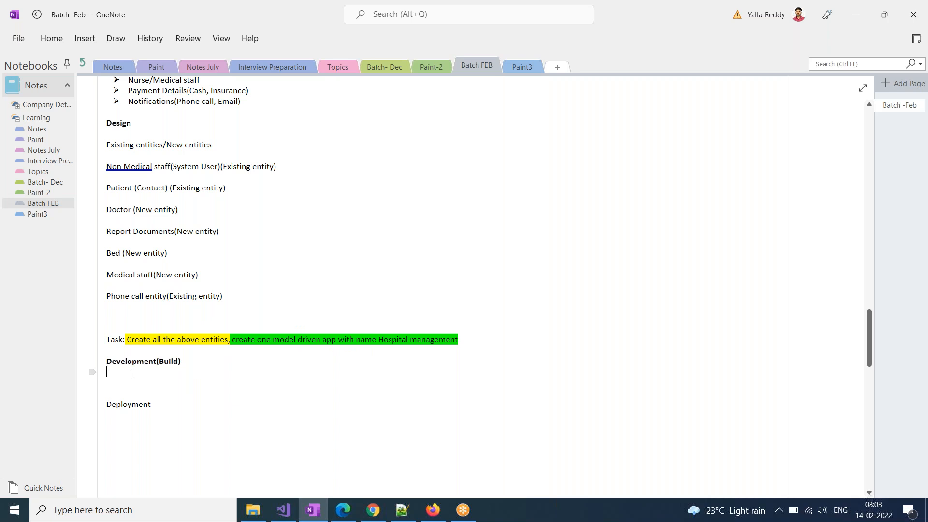
{"action": "scroll", "coordinate": [213, 386], "scroll_direction": "up", "scroll_amount": 3}
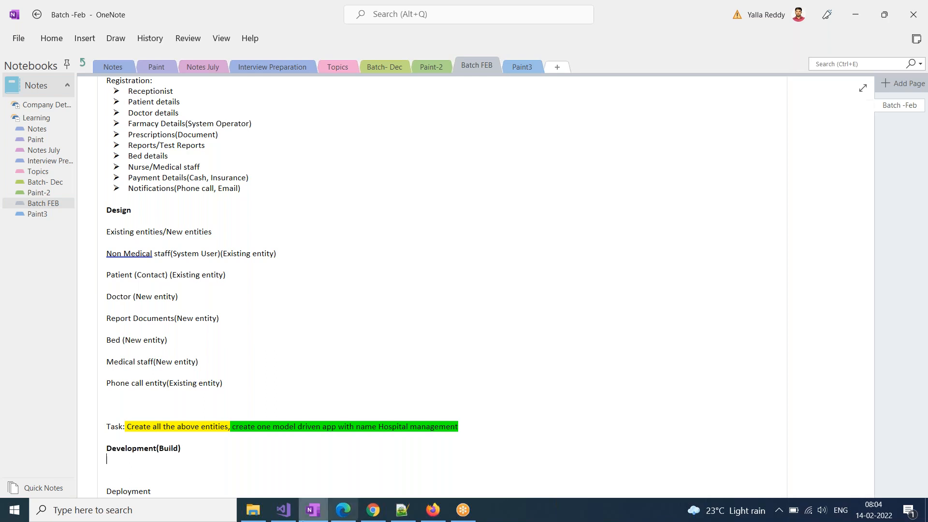
Switch to Dynamics 365 and browse the apps list without changing apps
{"action": "mouse_move", "coordinate": [340, 517]}
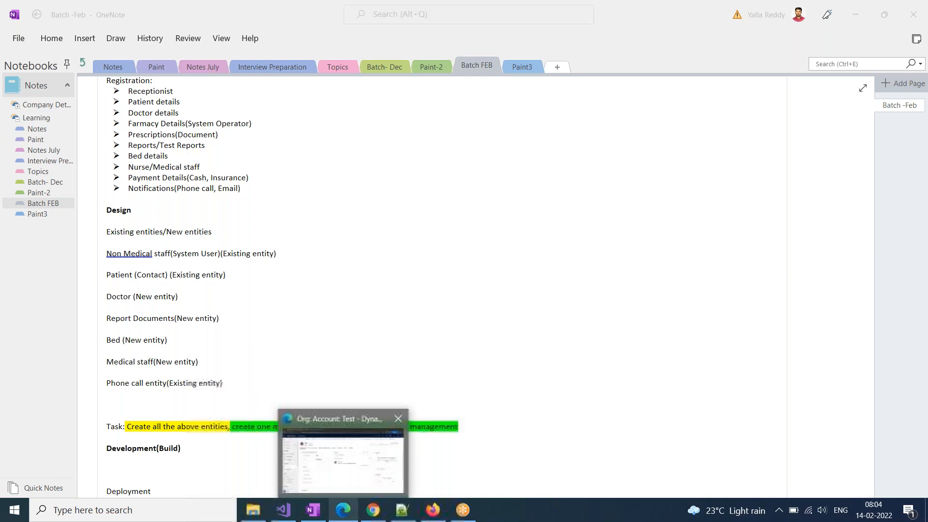
{"action": "left_click", "coordinate": [343, 461]}
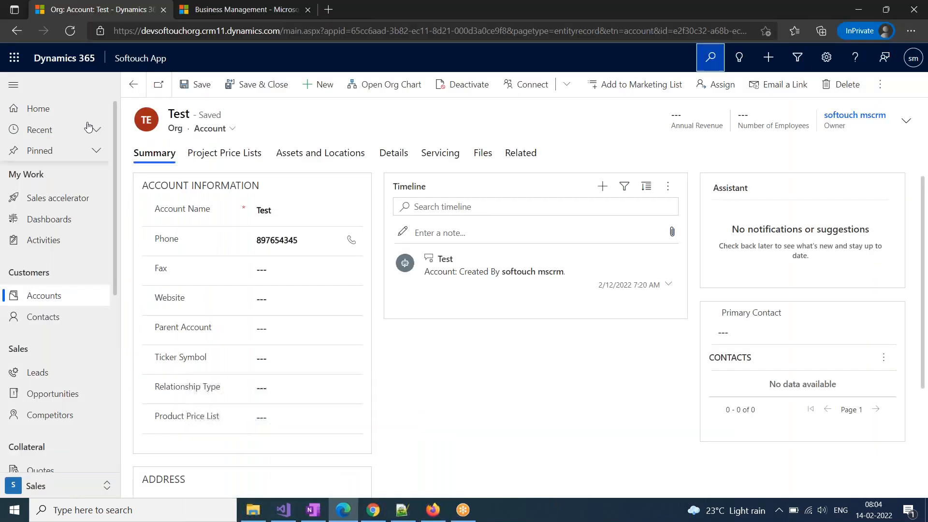
{"action": "left_click", "coordinate": [122, 66]}
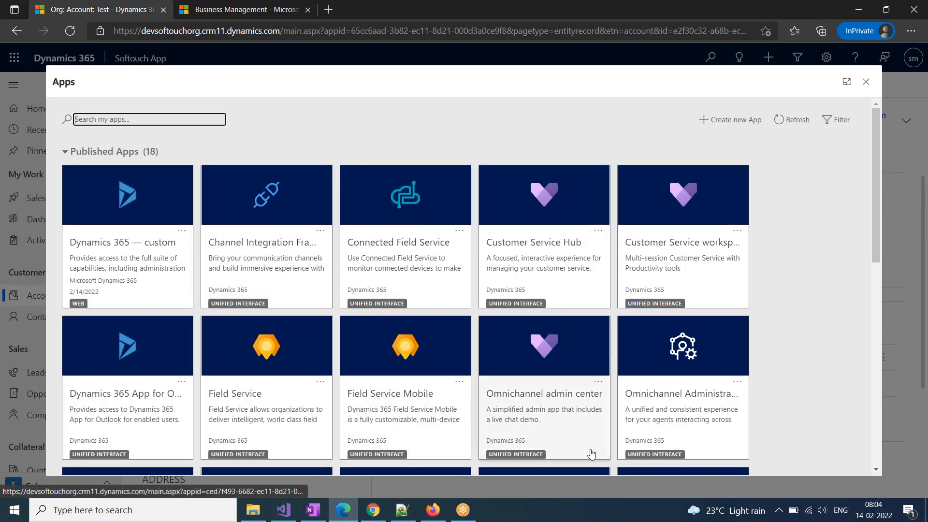
{"action": "scroll", "coordinate": [591, 453], "scroll_direction": "down", "scroll_amount": 5}
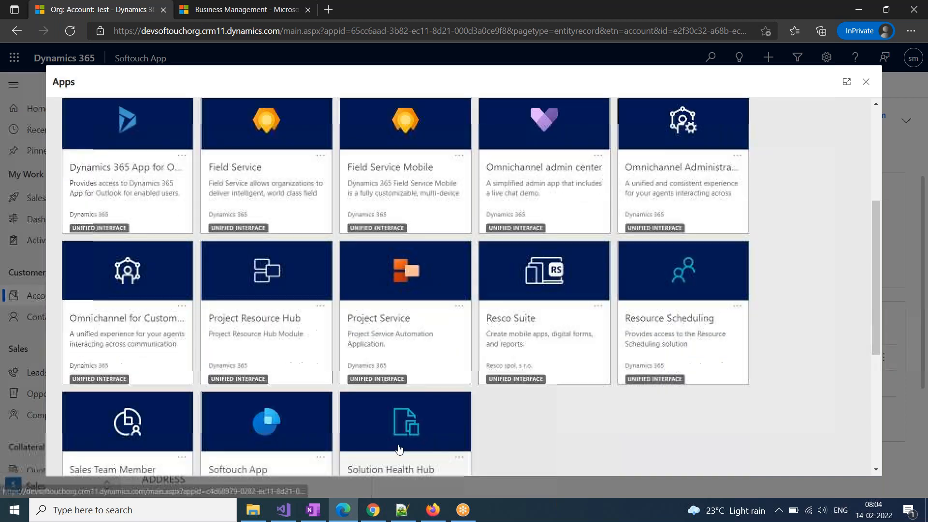
{"action": "scroll", "coordinate": [576, 370], "scroll_direction": "up", "scroll_amount": 5}
{"action": "left_click", "coordinate": [865, 82]}
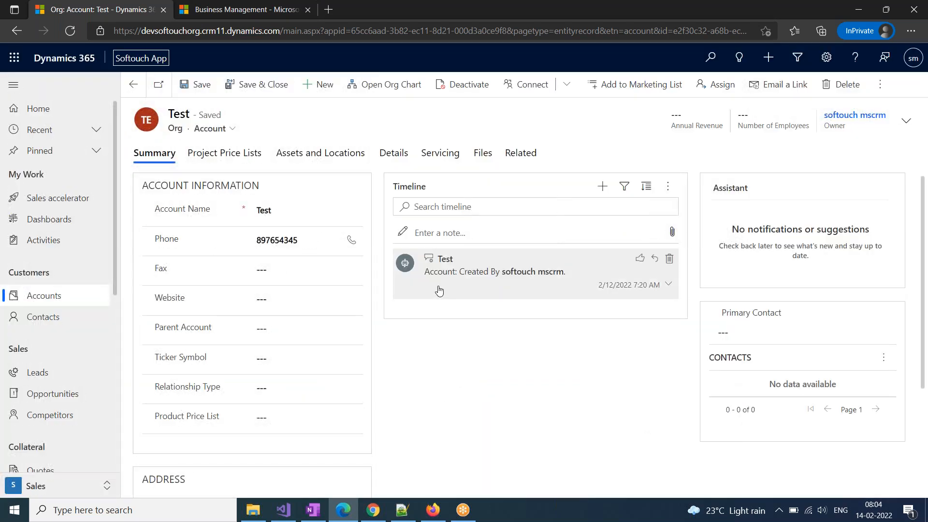
Go to Advanced Settings > Solutions and start a new solution
{"action": "left_click", "coordinate": [825, 64]}
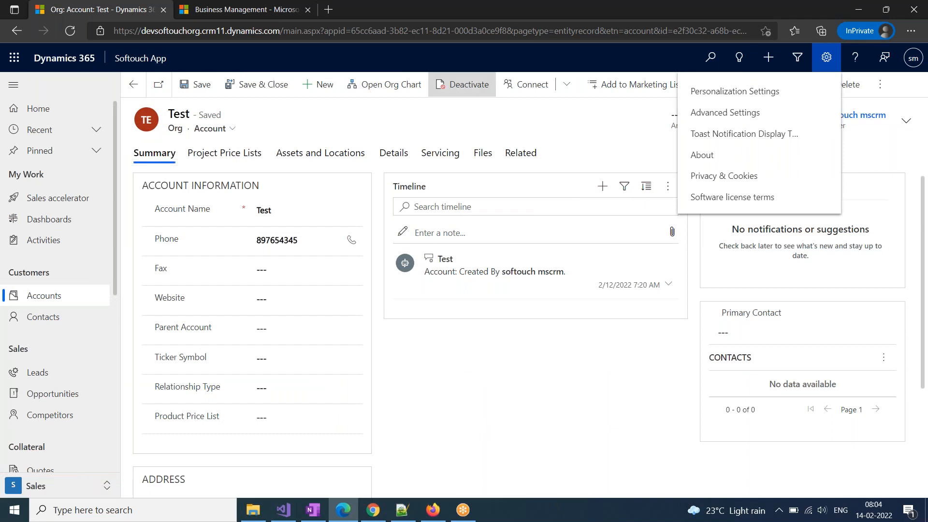
{"action": "left_click", "coordinate": [232, 10]}
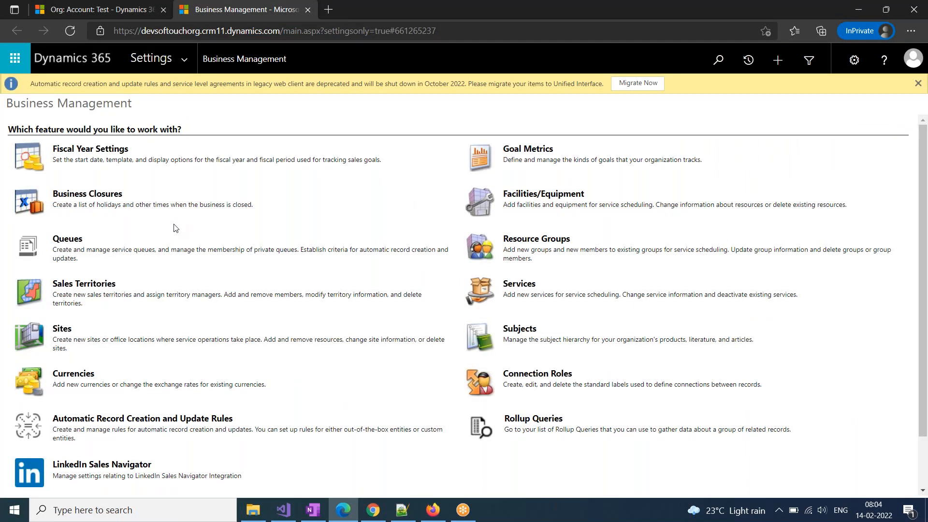
{"action": "left_click", "coordinate": [188, 59]}
{"action": "left_click", "coordinate": [197, 194]}
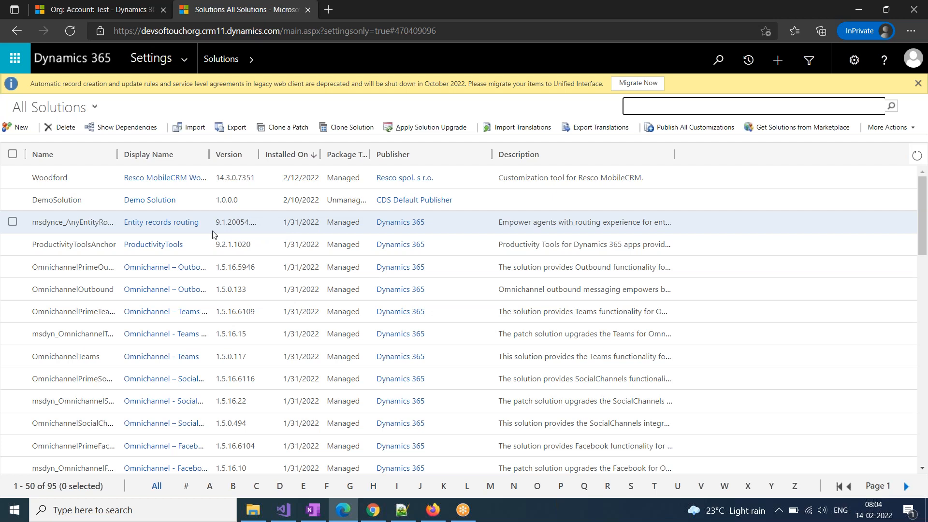
{"action": "left_click", "coordinate": [23, 128]}
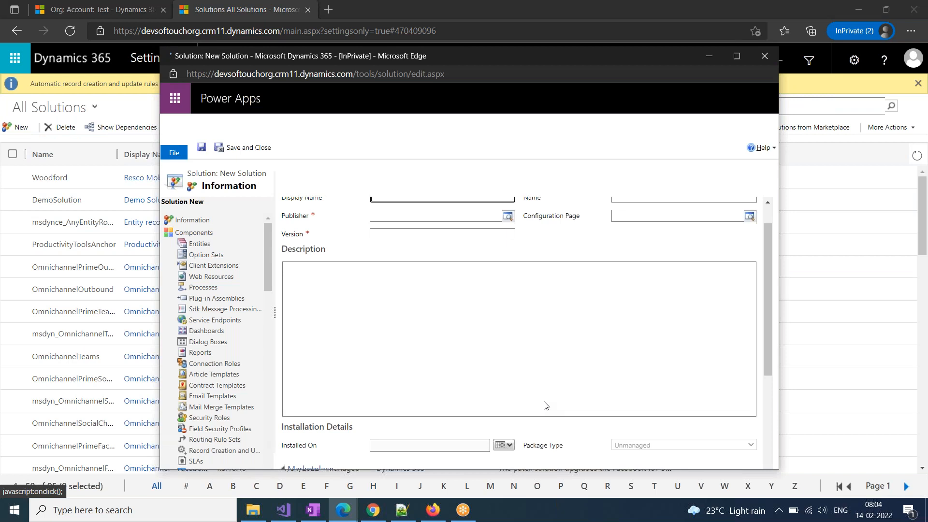
Name the solution Hospital Management, pick CDS Default Publisher, version 1.0.0.0, save and maximize it
{"action": "type", "text": "Hospit"}
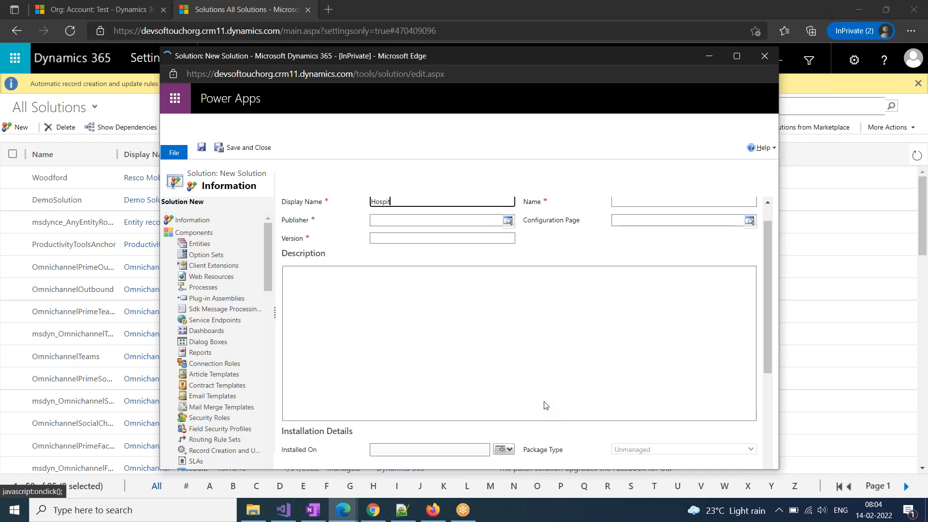
{"action": "type", "text": "al Management"}
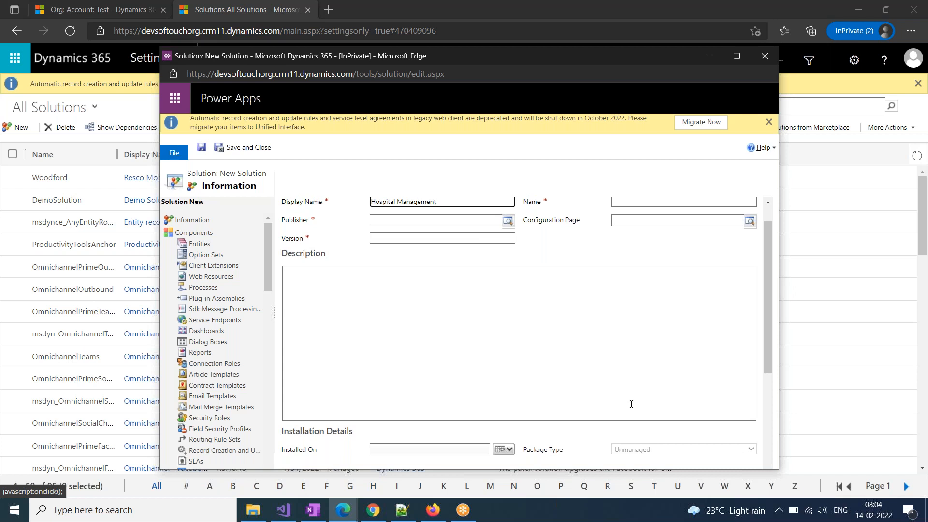
{"action": "left_click", "coordinate": [598, 332]}
{"action": "left_click", "coordinate": [452, 224]}
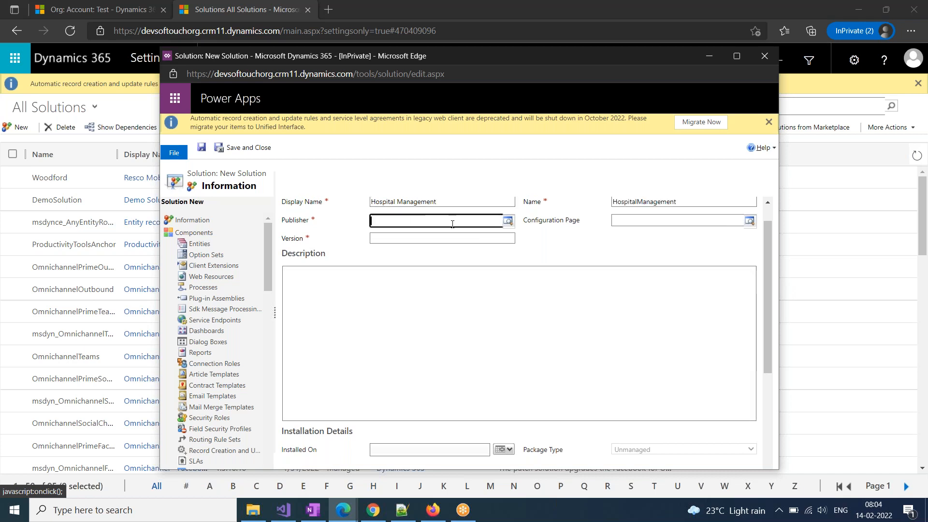
{"action": "left_click", "coordinate": [508, 220]}
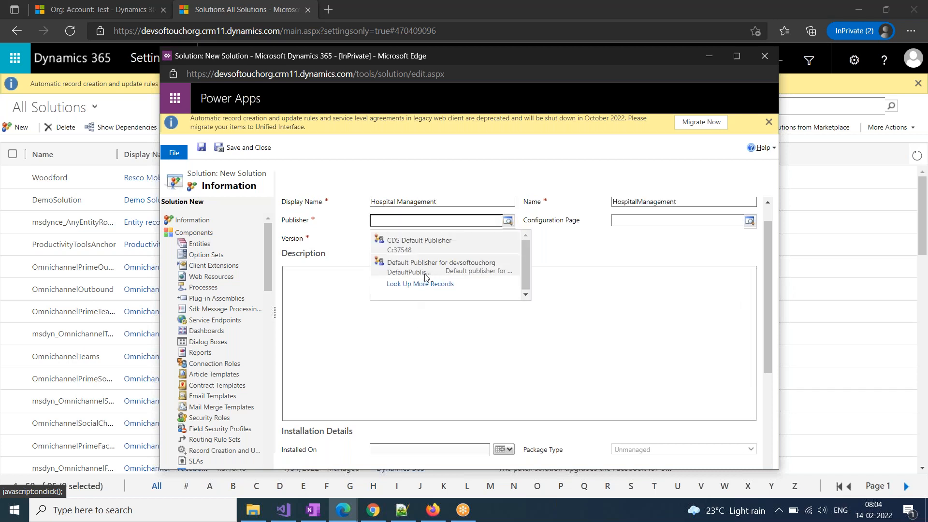
{"action": "left_click", "coordinate": [417, 247]}
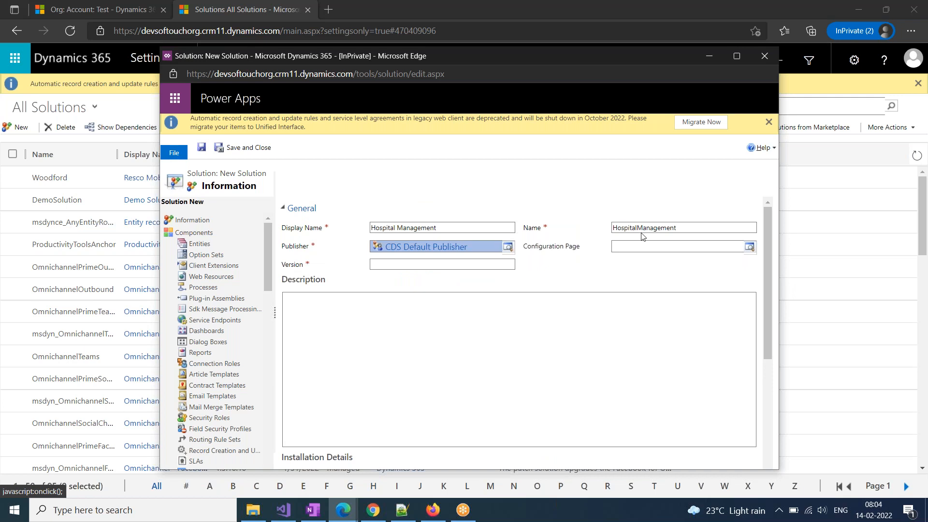
{"action": "left_click", "coordinate": [445, 263]}
{"action": "type", "text": "1.0.0.0"}
{"action": "left_click", "coordinate": [418, 343]}
{"action": "left_click", "coordinate": [202, 148]}
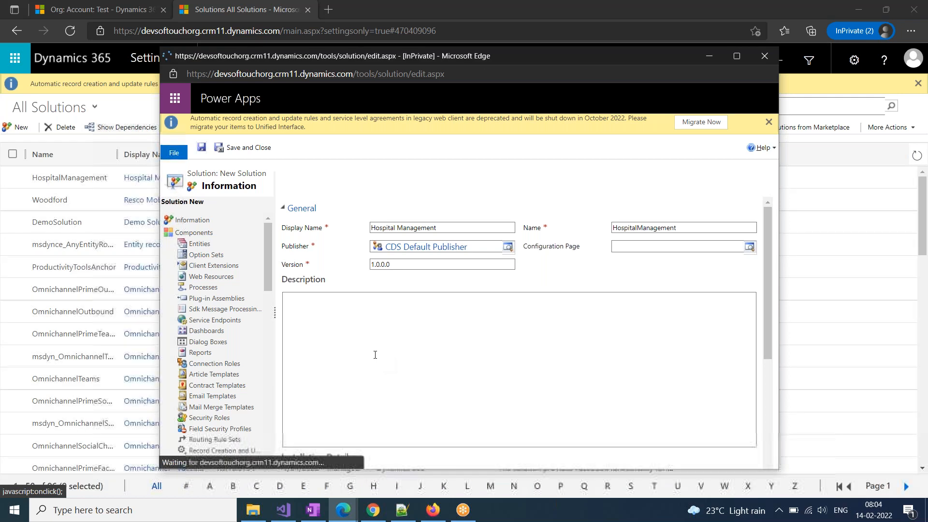
{"action": "double_click", "coordinate": [357, 56]}
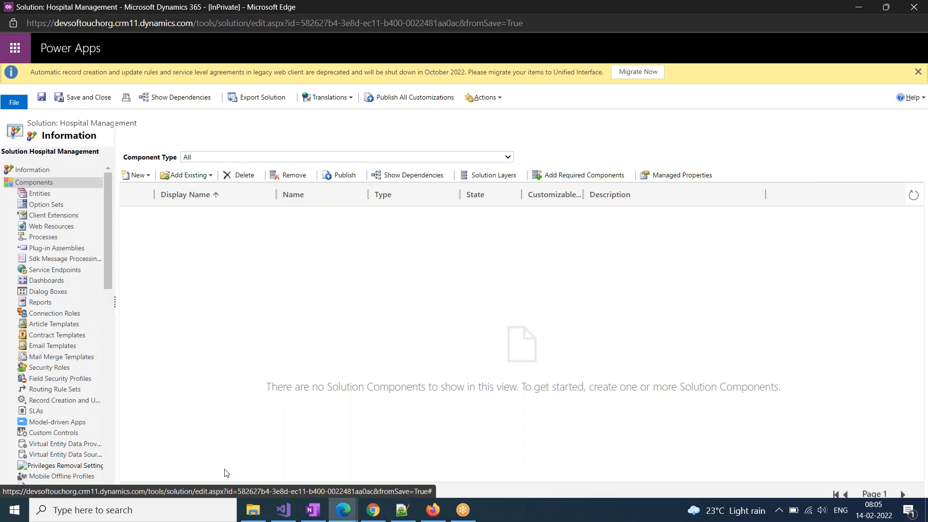
{"action": "left_click", "coordinate": [316, 512]}
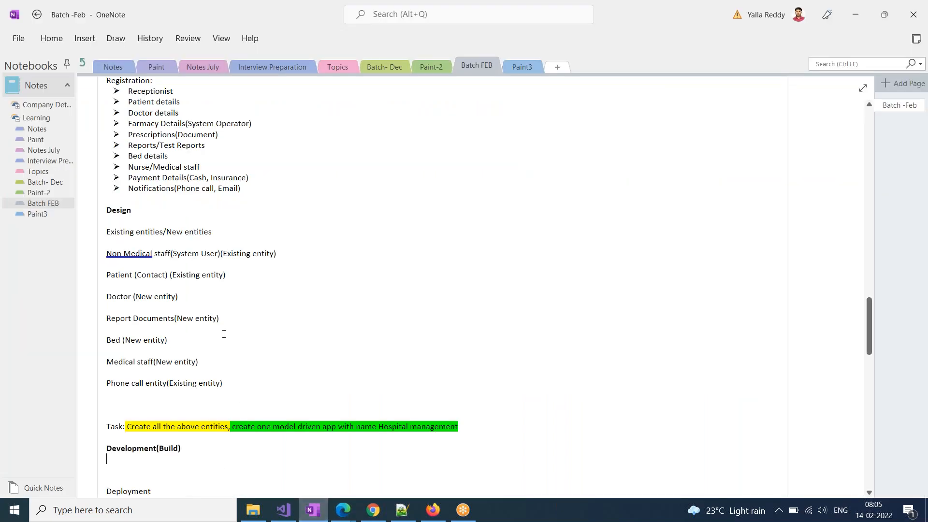
{"action": "left_click_drag", "start_coordinate": [106, 255], "coordinate": [227, 249]}
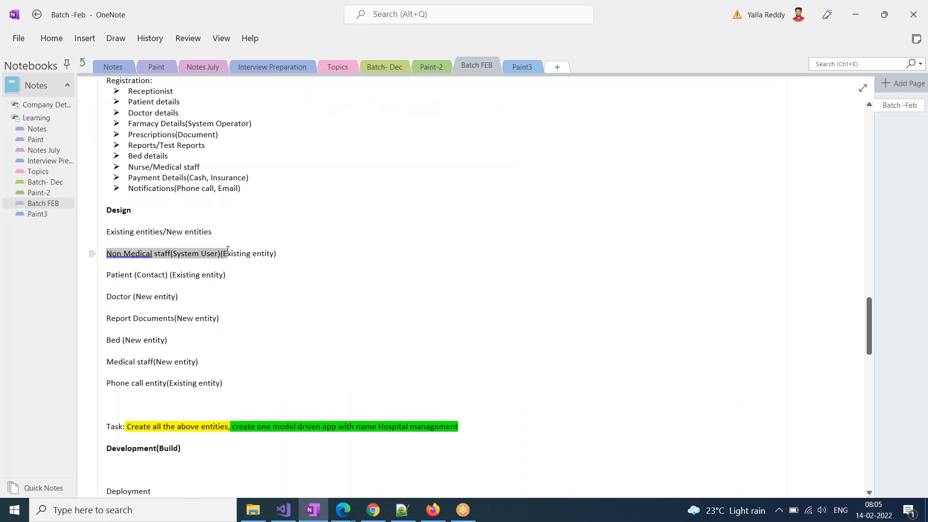
{"action": "left_click", "coordinate": [171, 256]}
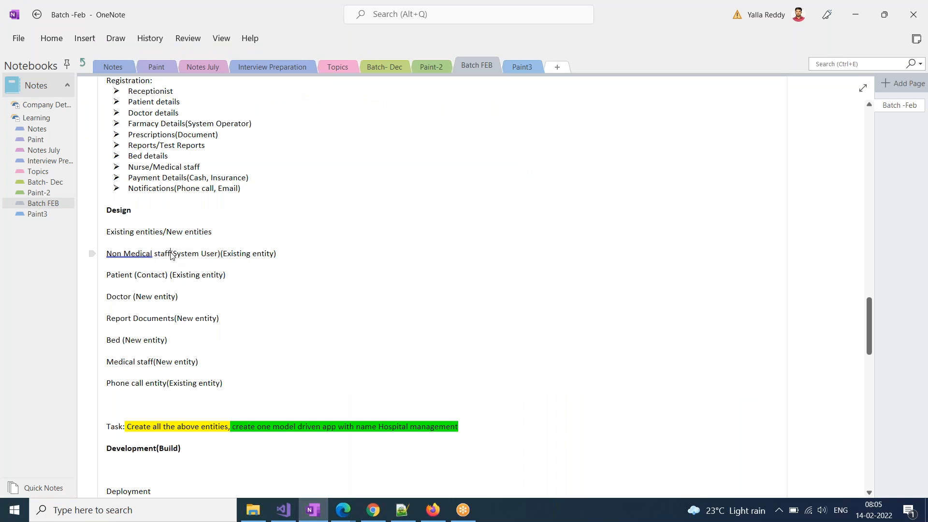
{"action": "key", "text": "alt+Tab"}
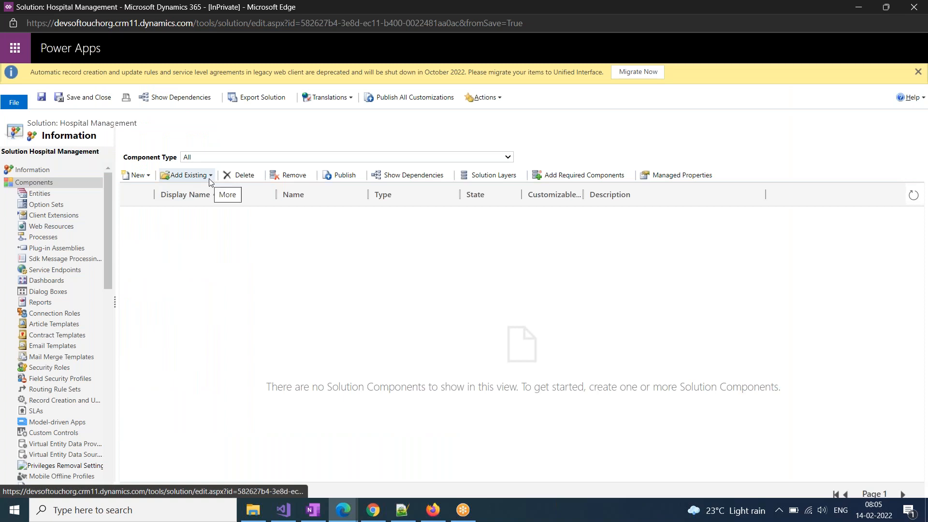
Open the solution's Entities components and choose Add Existing
{"action": "left_click", "coordinate": [30, 194]}
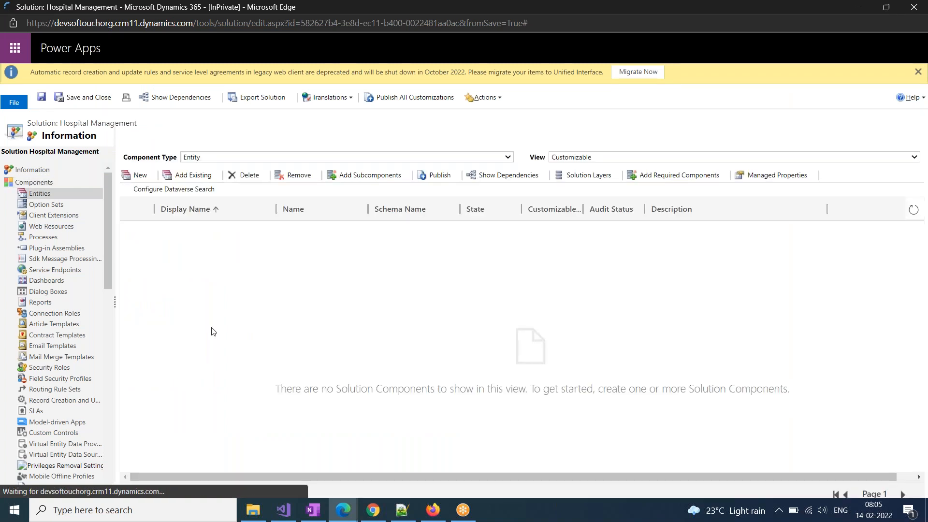
{"action": "left_click", "coordinate": [202, 177]}
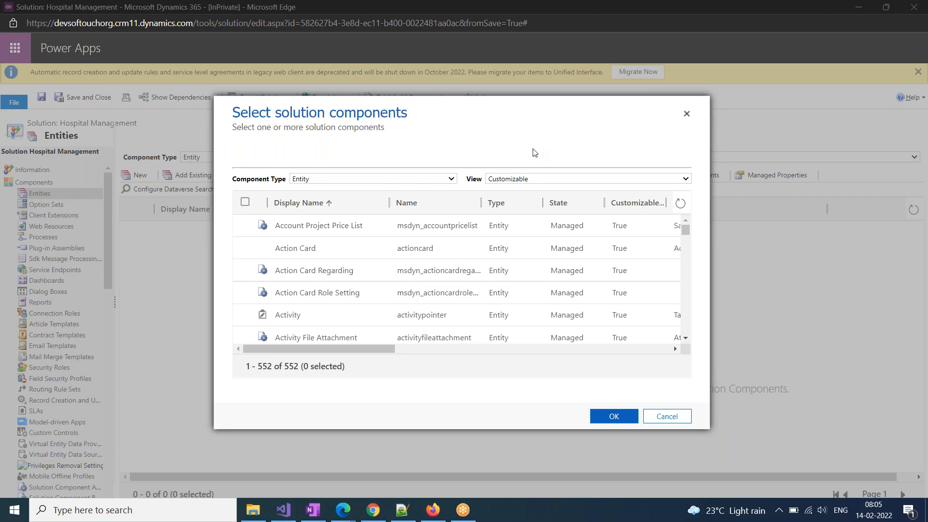
Search the component list for 'system user' and step through the matches
{"action": "key", "text": "ctrl+f"}
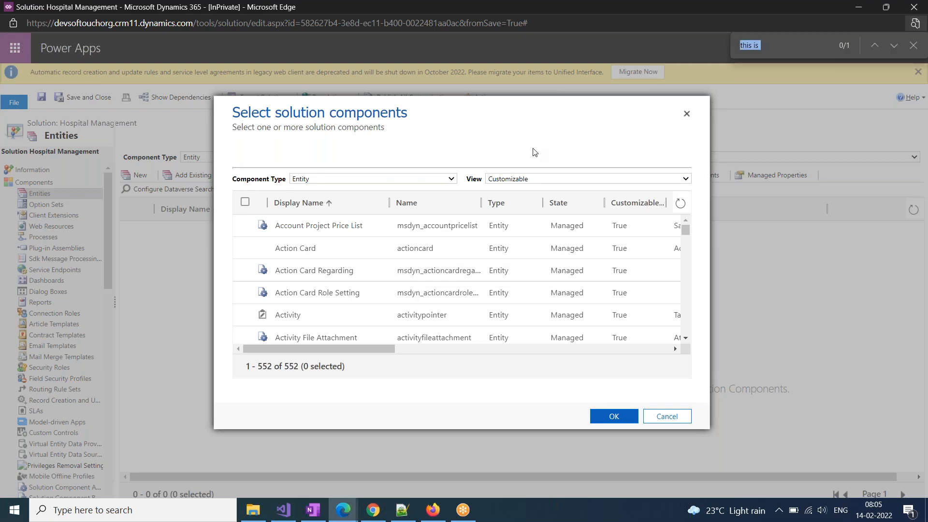
{"action": "left_click", "coordinate": [718, 51]}
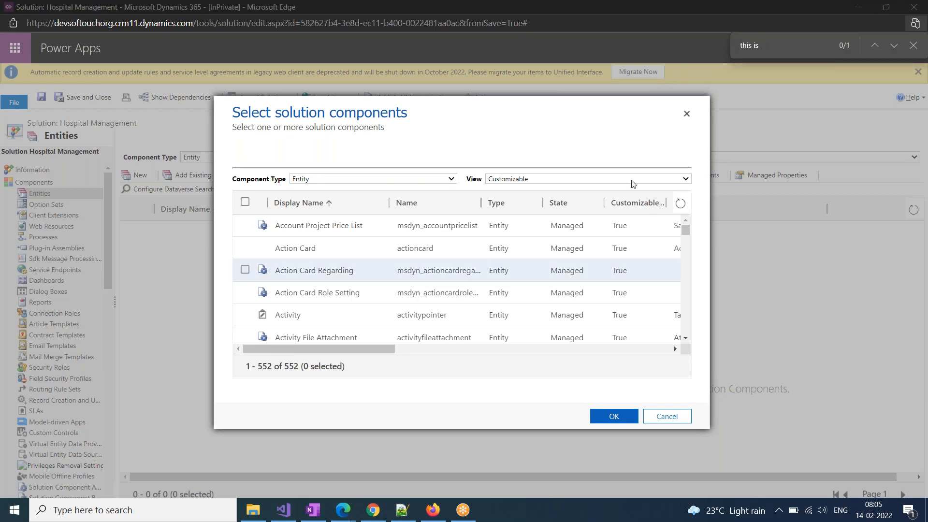
{"action": "left_click_drag", "start_coordinate": [770, 46], "coordinate": [663, 45]}
{"action": "type", "text": "syste"}
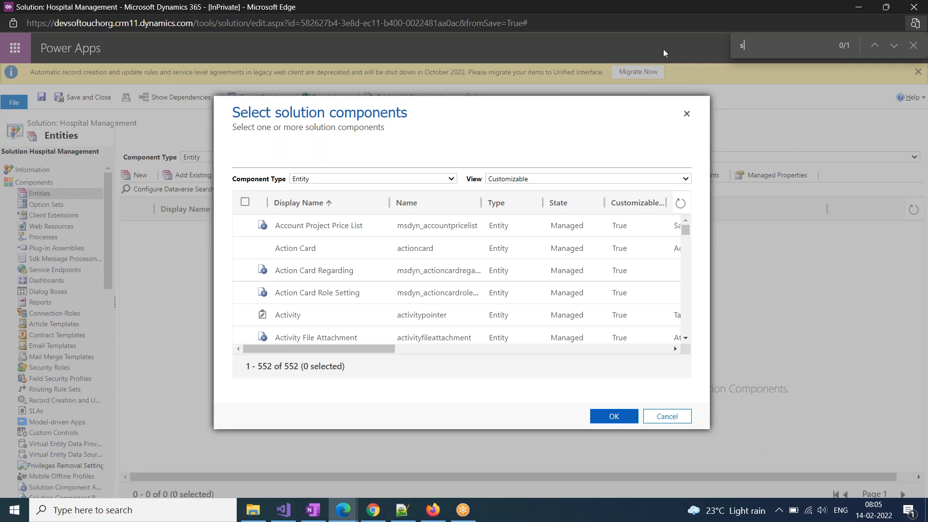
{"action": "type", "text": "m user"}
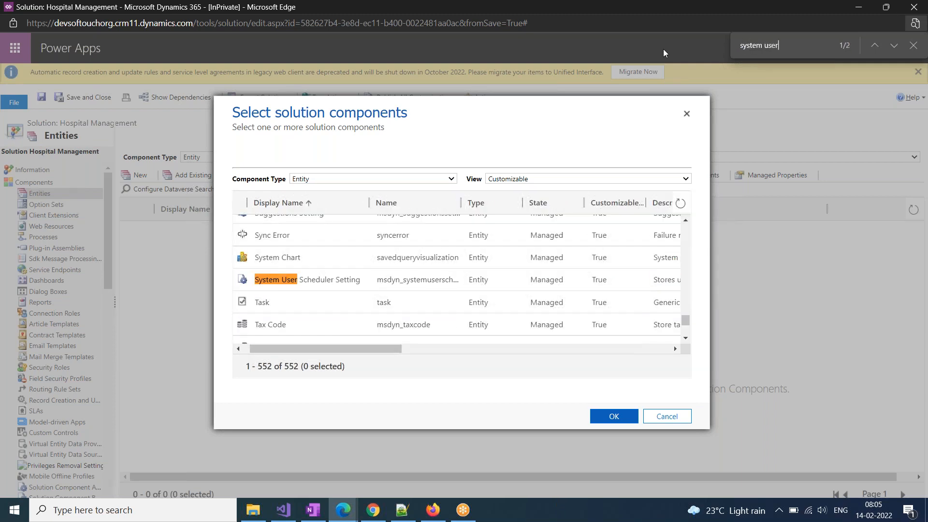
{"action": "key", "text": "Return"}
{"action": "key", "text": "Return"}
{"action": "key", "text": "Return"}
{"action": "key", "text": "Return"}
{"action": "key", "text": "Return"}
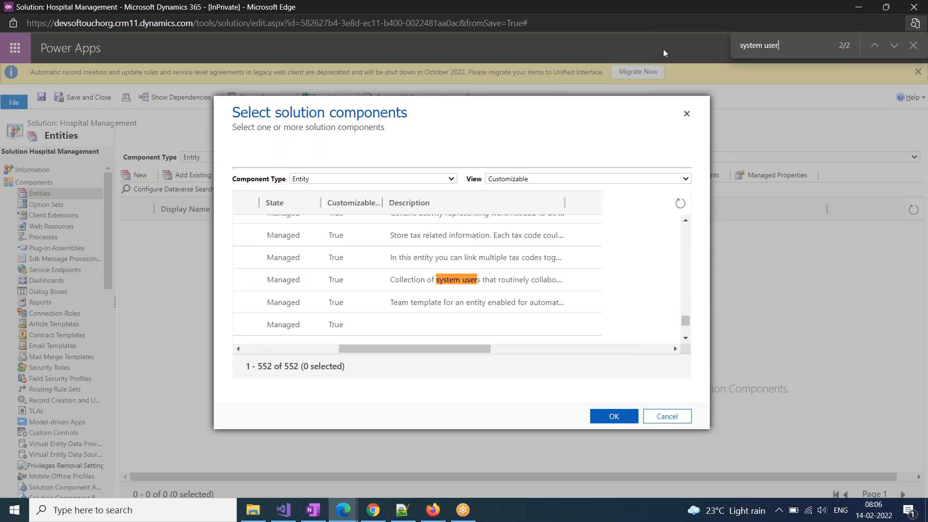
{"action": "key", "text": "Return"}
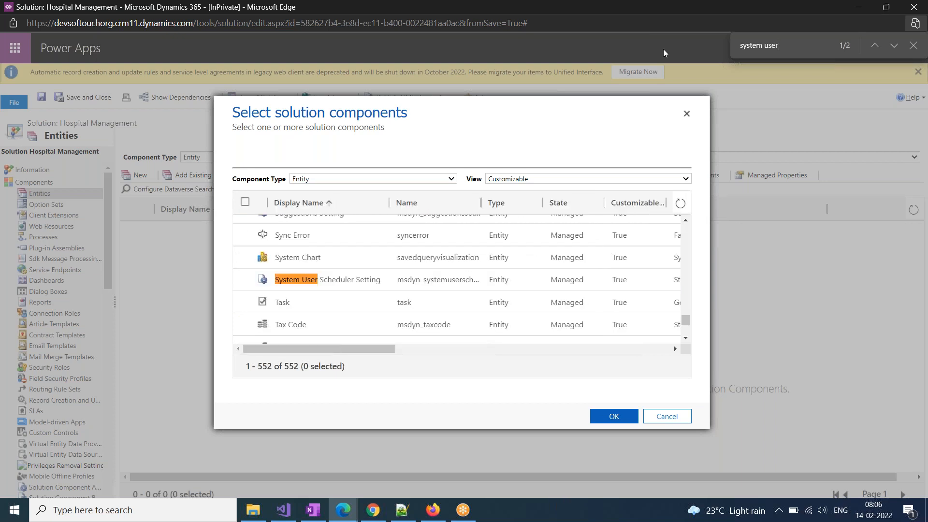
{"action": "key", "text": "BackSpace"}
{"action": "key", "text": "BackSpace"}
{"action": "key", "text": "BackSpace"}
{"action": "key", "text": "BackSpace"}
{"action": "key", "text": "BackSpace"}
{"action": "key", "text": "BackSpace"}
{"action": "key", "text": "BackSpace"}
{"action": "key", "text": "BackSpace"}
{"action": "key", "text": "BackSpace"}
{"action": "key", "text": "BackSpace"}
{"action": "key", "text": "BackSpace"}
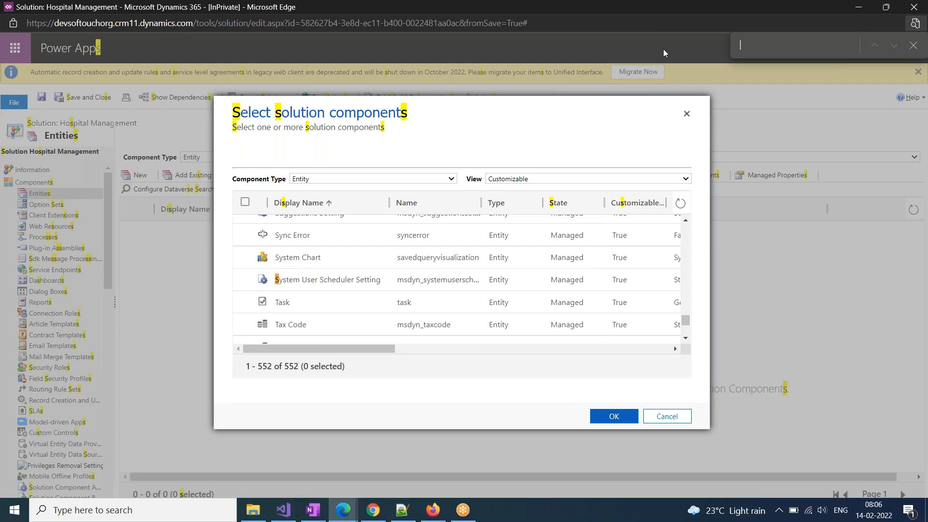
Search for 'User', tick the User entity and confirm with OK
{"action": "type", "text": "User"}
{"action": "key", "text": "Return"}
{"action": "key", "text": "Return"}
{"action": "key", "text": "Return"}
{"action": "key", "text": "Return"}
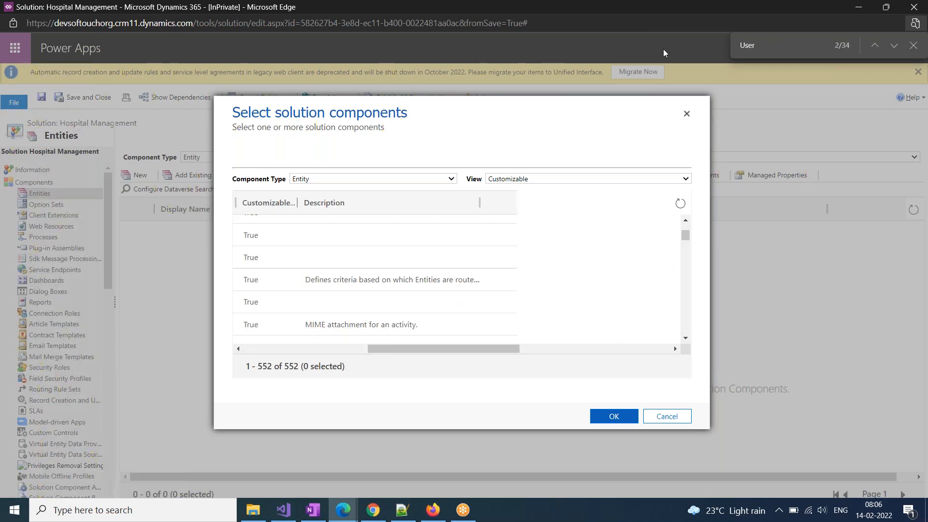
{"action": "key", "text": "Return"}
{"action": "key", "text": "Return"}
{"action": "key", "text": "Return"}
{"action": "key", "text": "Return"}
{"action": "key", "text": "Return"}
{"action": "key", "text": "Return"}
{"action": "key", "text": "Return"}
{"action": "key", "text": "Return"}
{"action": "key", "text": "Return"}
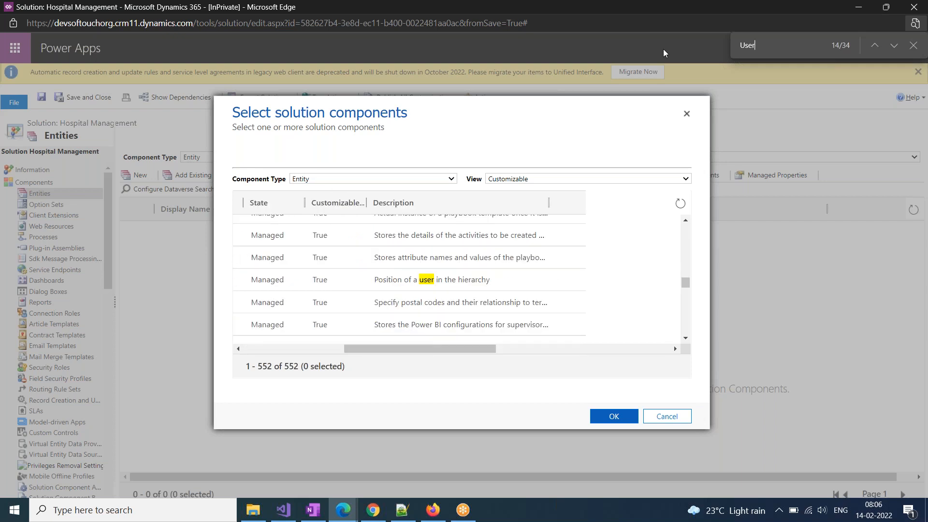
{"action": "key", "text": "Return"}
{"action": "key", "text": "Return"}
{"action": "key", "text": "Return"}
{"action": "key", "text": "Return"}
{"action": "key", "text": "Return"}
{"action": "key", "text": "Return"}
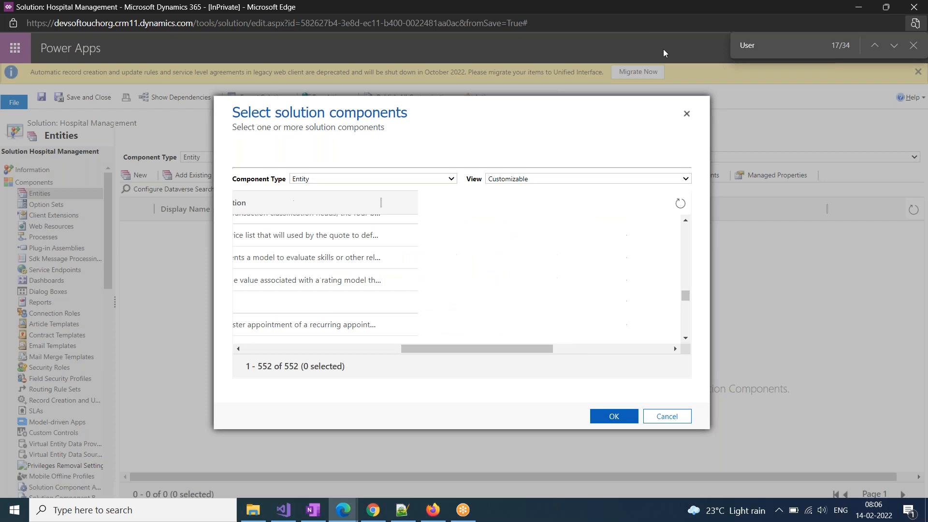
{"action": "key", "text": "Return"}
{"action": "key", "text": "Return"}
{"action": "key", "text": "Return"}
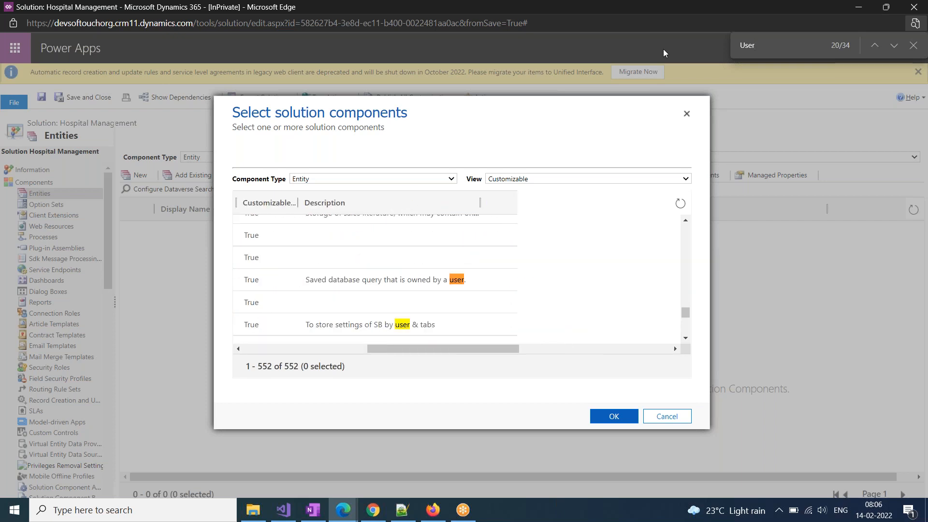
{"action": "key", "text": "Return"}
{"action": "key", "text": "Return"}
{"action": "key", "text": "Return"}
{"action": "key", "text": "Return"}
{"action": "key", "text": "Return"}
{"action": "key", "text": "Return"}
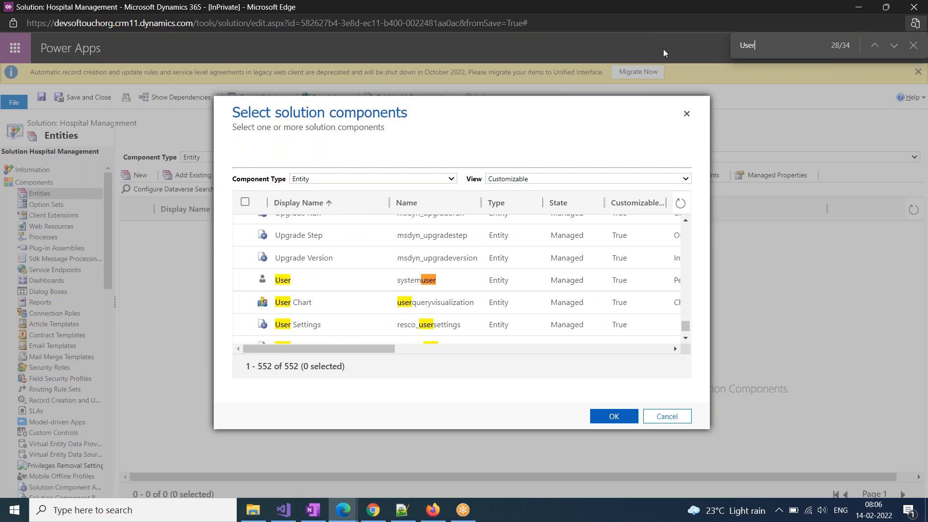
{"action": "left_click", "coordinate": [245, 282]}
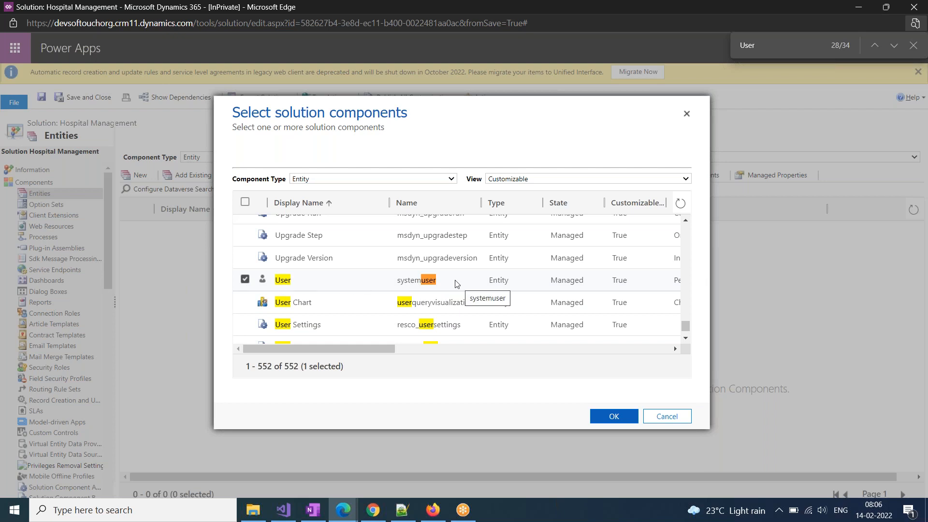
{"action": "left_click", "coordinate": [612, 416]}
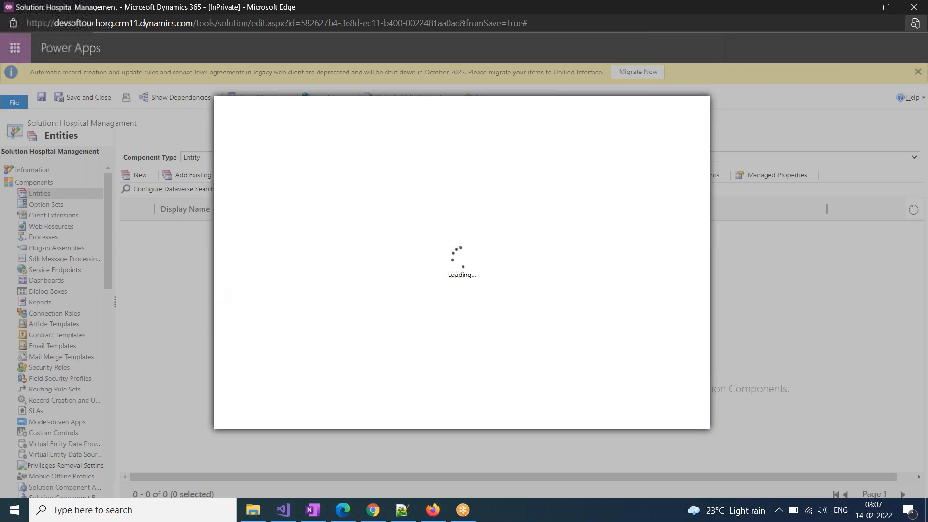
Reopen the Hospital Management solution from the All Solutions list
{"action": "left_click", "coordinate": [313, 509]}
{"action": "left_click", "coordinate": [352, 511]}
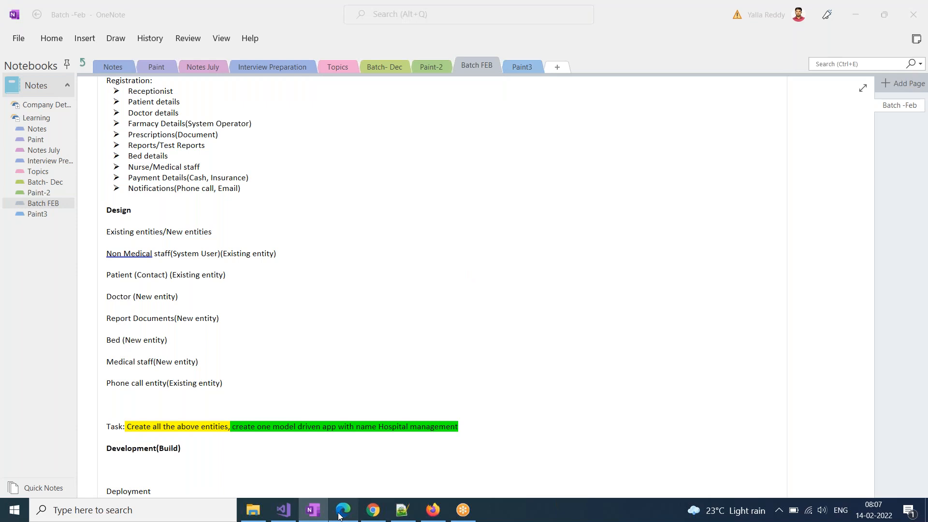
{"action": "left_click", "coordinate": [170, 177]}
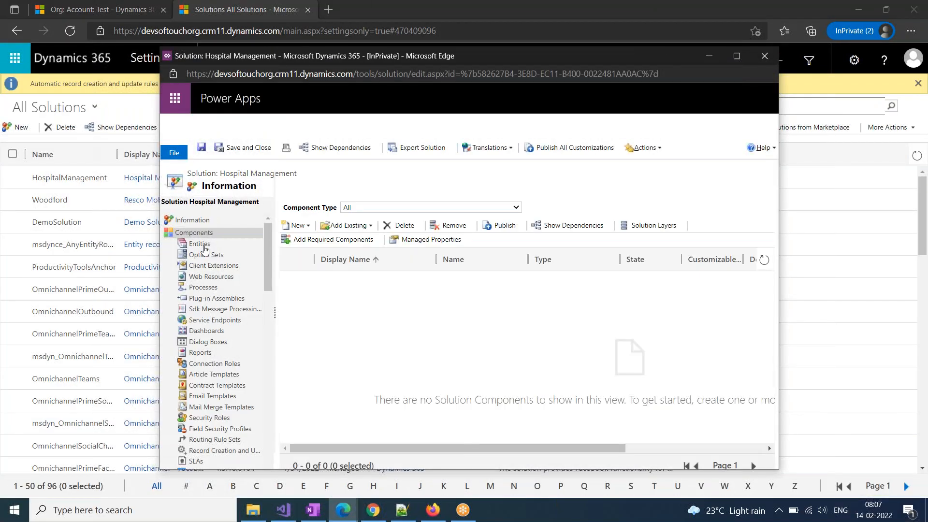
Under Entities > Add Existing, find 'systemuser', tick User, confirm OK and close the find bar
{"action": "left_click", "coordinate": [199, 243]}
{"action": "left_click", "coordinate": [368, 227]}
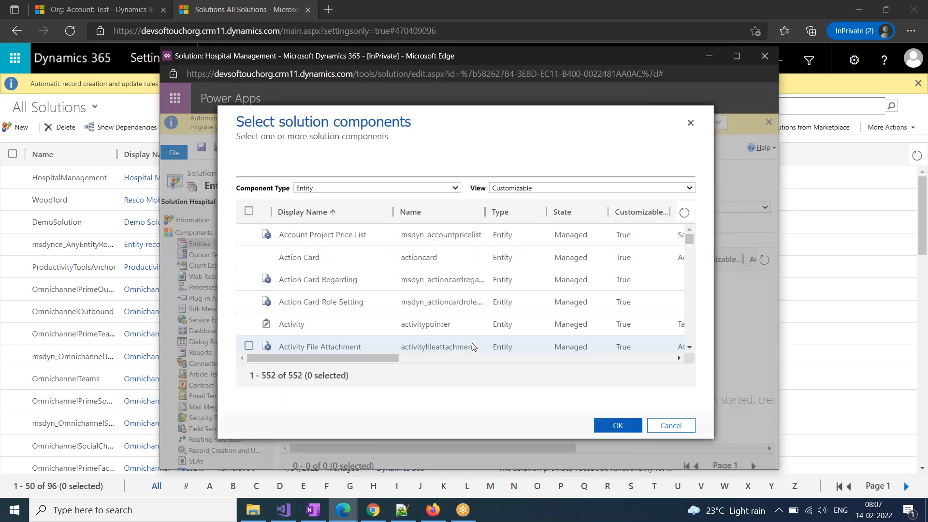
{"action": "key", "text": "ctrl+f"}
{"action": "type", "text": "systemuser"}
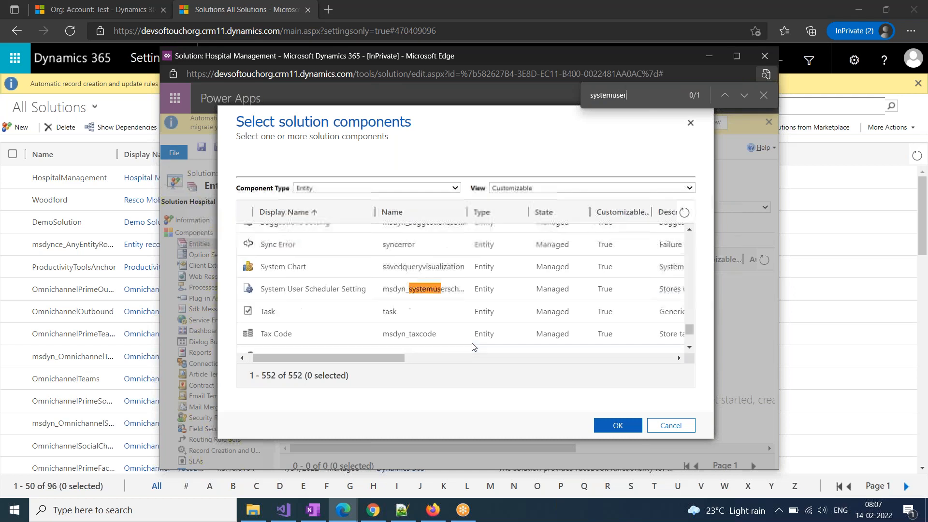
{"action": "key", "text": "Return"}
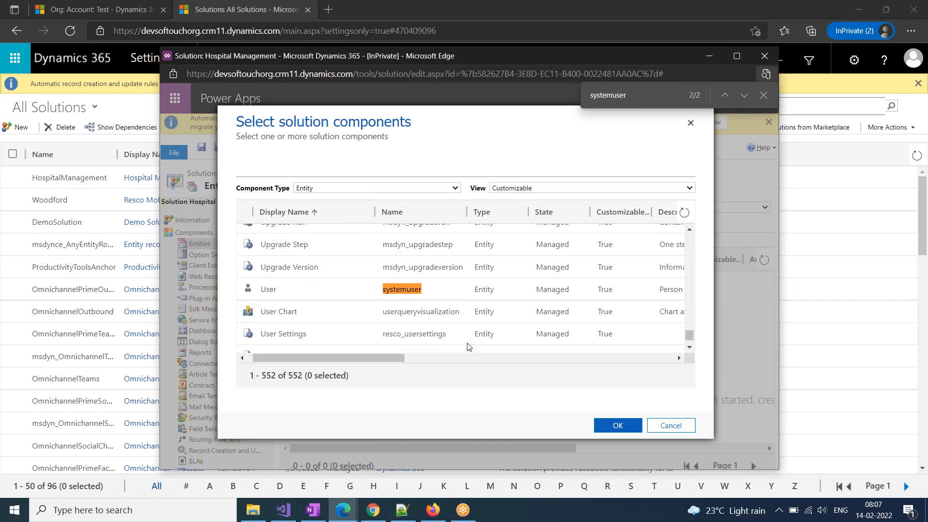
{"action": "left_click", "coordinate": [243, 297]}
{"action": "left_click_drag", "start_coordinate": [279, 358], "coordinate": [265, 360]}
{"action": "left_click", "coordinate": [622, 428]}
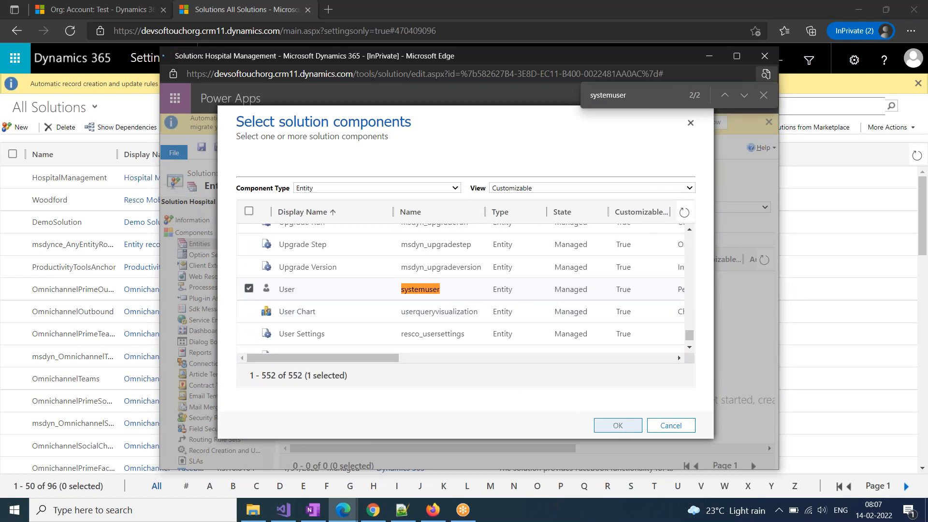
{"action": "left_click", "coordinate": [763, 95]}
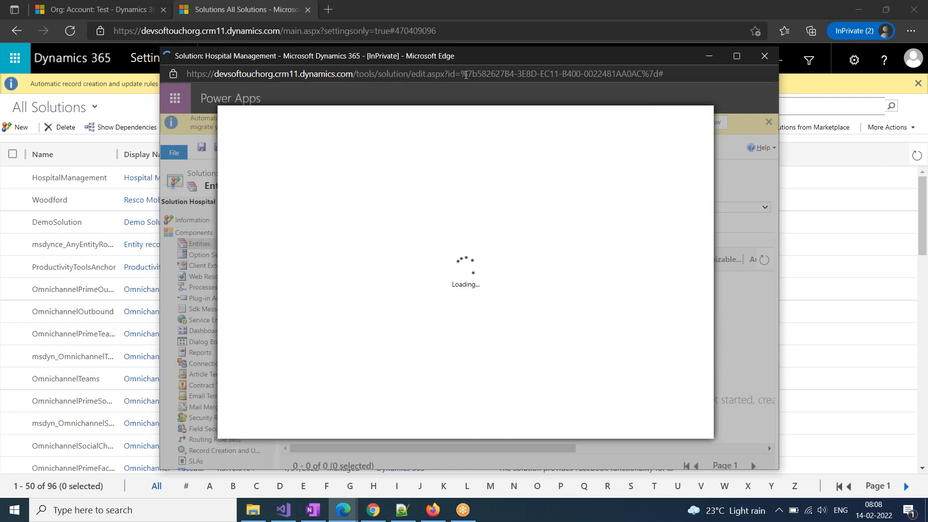
Maximize the Hospital Management solution popup to full screen
{"action": "double_click", "coordinate": [485, 58]}
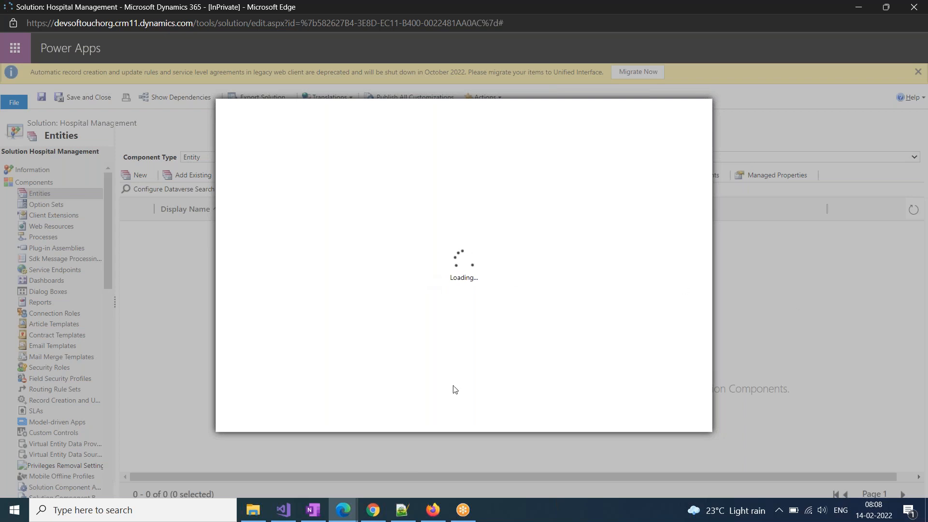
Run the Fast.com internet speed test in a new Chrome tab
{"action": "left_click", "coordinate": [372, 509]}
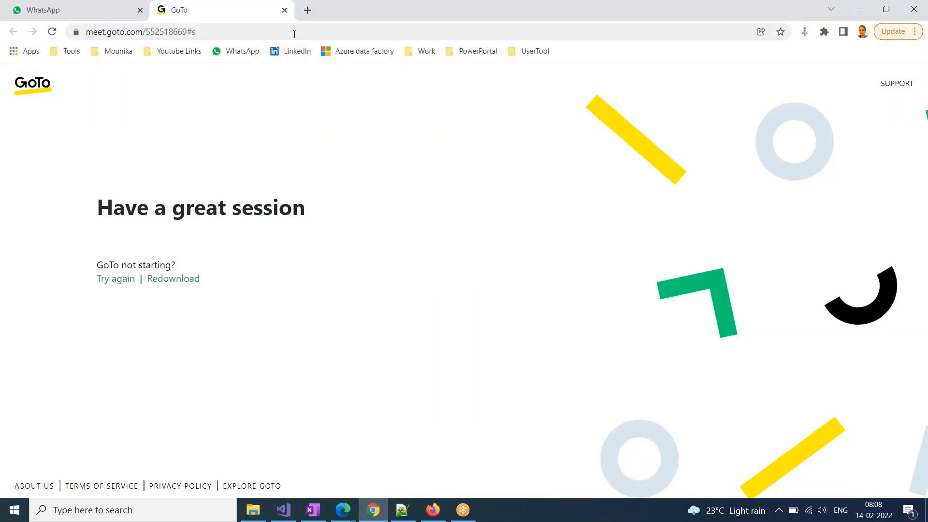
{"action": "left_click", "coordinate": [307, 11]}
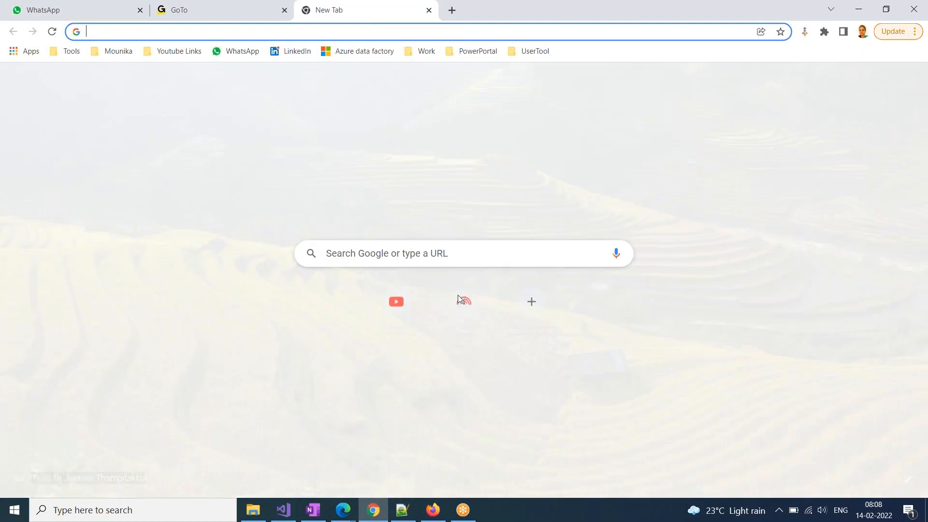
{"action": "left_click", "coordinate": [457, 295]}
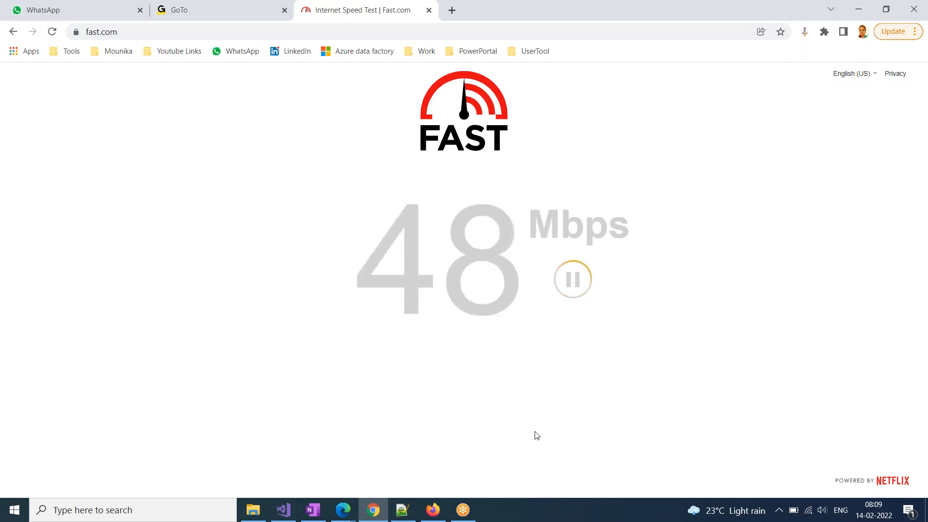
Return to the Edge InPrivate window
{"action": "left_click", "coordinate": [344, 516]}
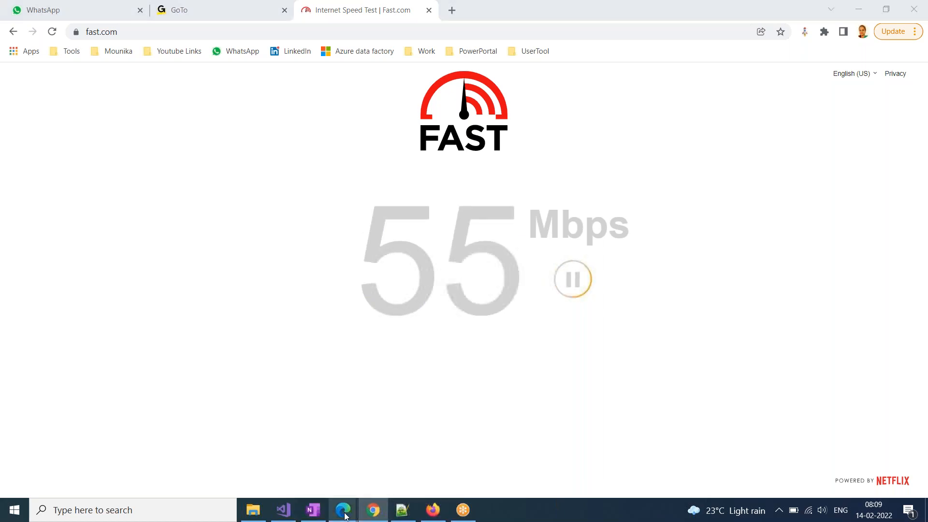
{"action": "mouse_move", "coordinate": [344, 516]}
{"action": "left_click", "coordinate": [361, 495]}
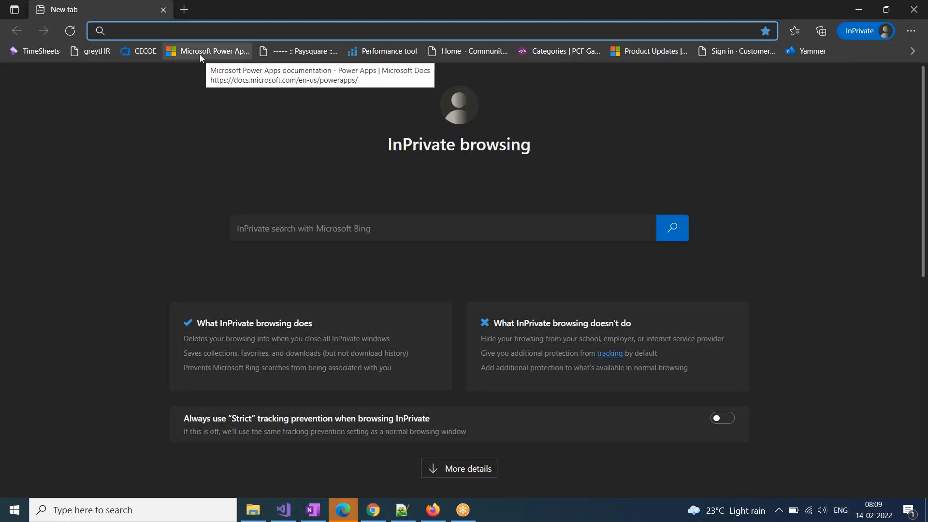
Copy the Dynamics 365 org URL from OneNote's Topics > Data page and load it in Edge
{"action": "left_click", "coordinate": [912, 51]}
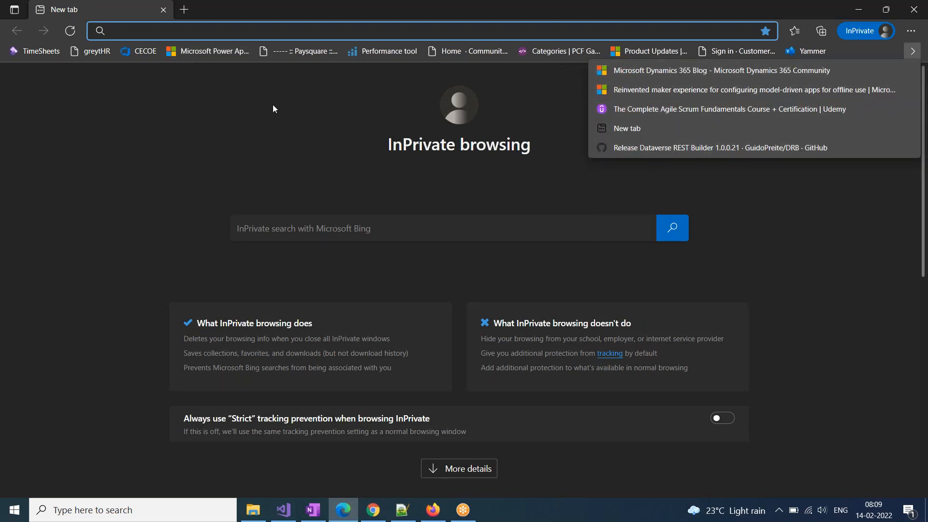
{"action": "left_click", "coordinate": [314, 510]}
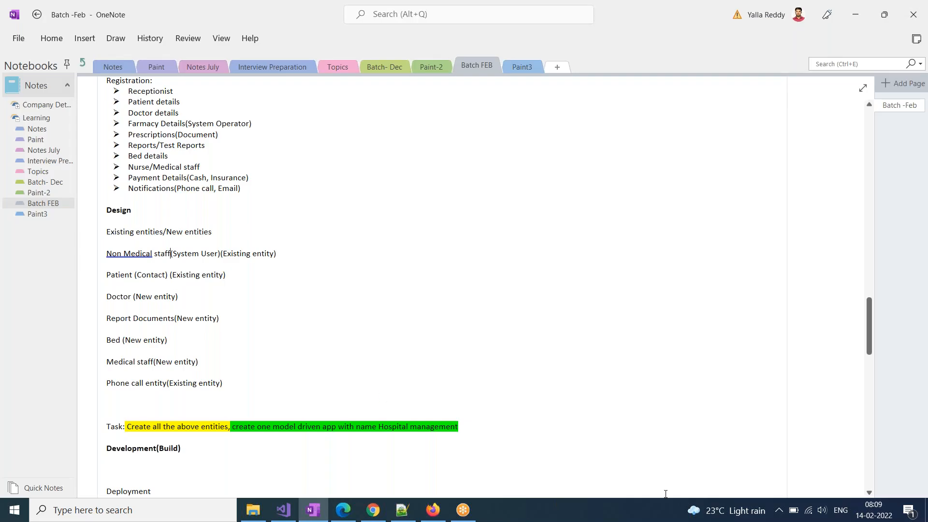
{"action": "left_click", "coordinate": [38, 172]}
{"action": "scroll", "coordinate": [485, 377], "scroll_direction": "up", "scroll_amount": 8}
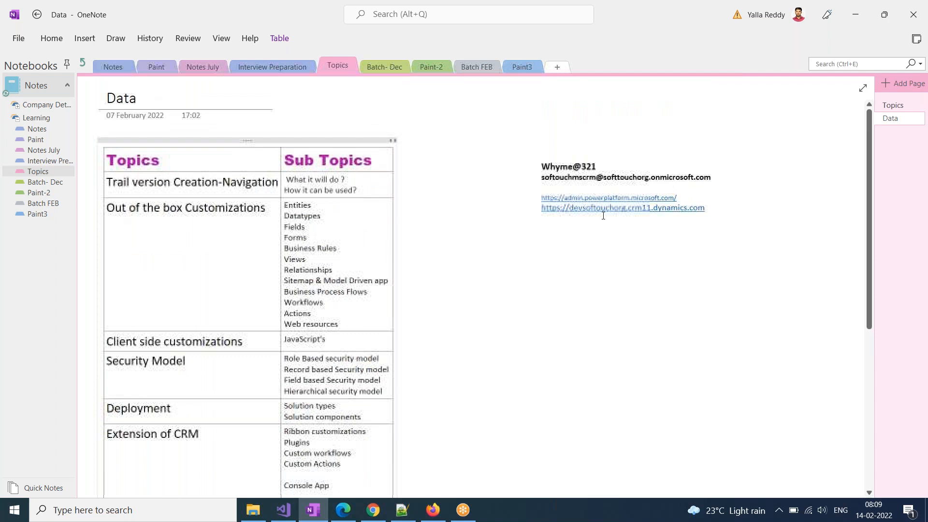
{"action": "left_click_drag", "start_coordinate": [727, 206], "coordinate": [522, 208]}
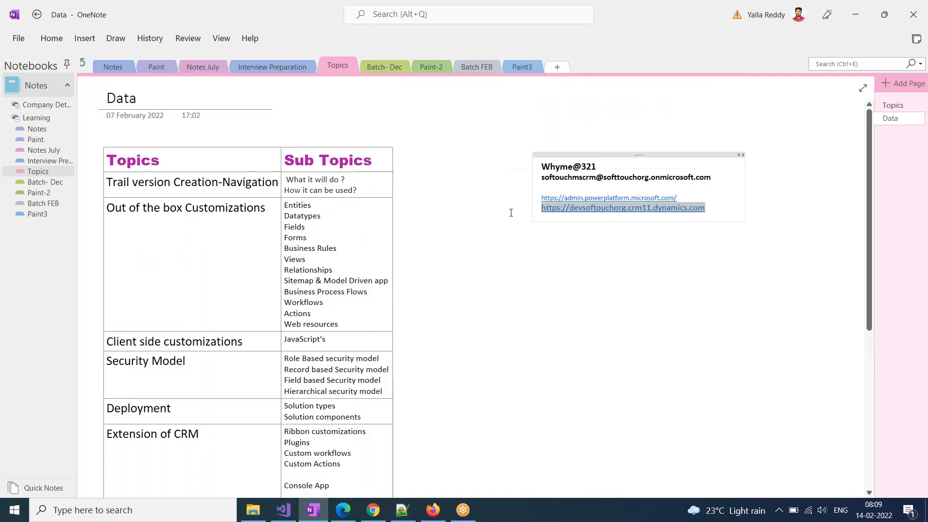
{"action": "key", "text": "ctrl+c"}
{"action": "key", "text": "alt+Tab"}
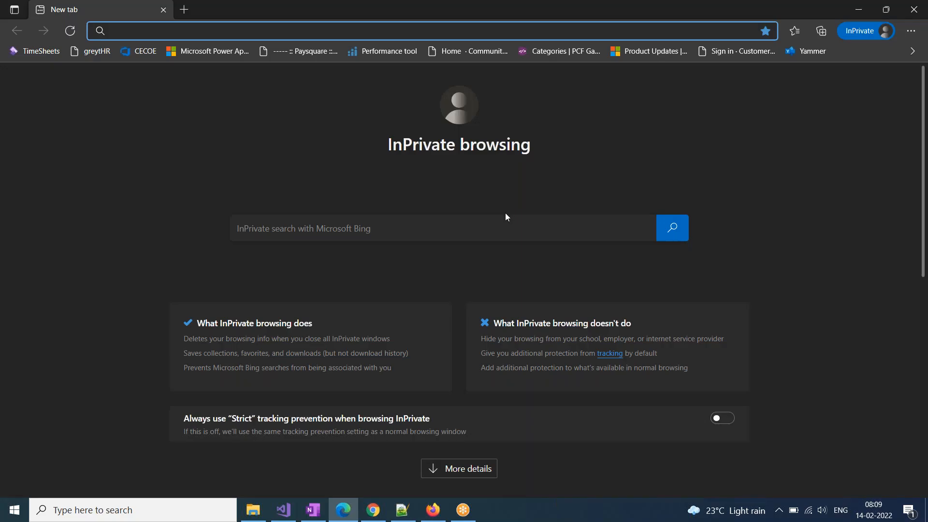
{"action": "key", "text": "ctrl+v"}
{"action": "key", "text": "Return"}
Copy the sign-in account e-mail from the OneNote notes
{"action": "key", "text": "alt+Tab"}
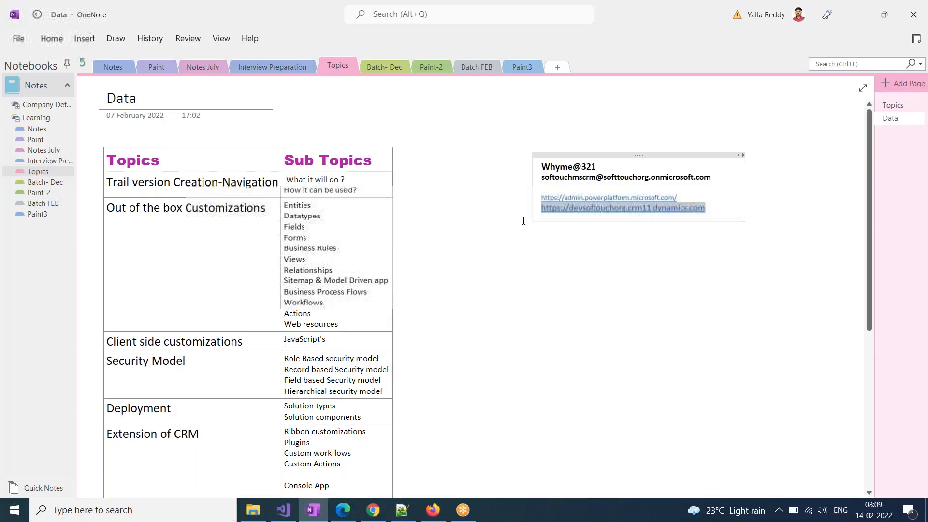
{"action": "left_click_drag", "start_coordinate": [714, 176], "coordinate": [508, 175]}
{"action": "key", "text": "ctrl+c"}
{"action": "key", "text": "alt+Tab"}
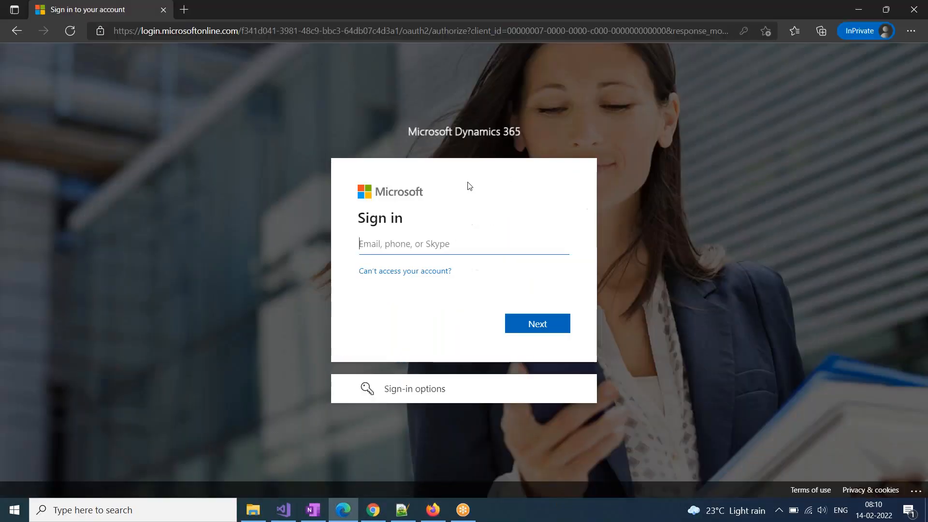
Paste the account e-mail into the Microsoft sign-in page and continue
{"action": "key", "text": "ctrl+v"}
{"action": "key", "text": "ctrl+a"}
{"action": "left_click", "coordinate": [520, 293]}
{"action": "left_click", "coordinate": [544, 324]}
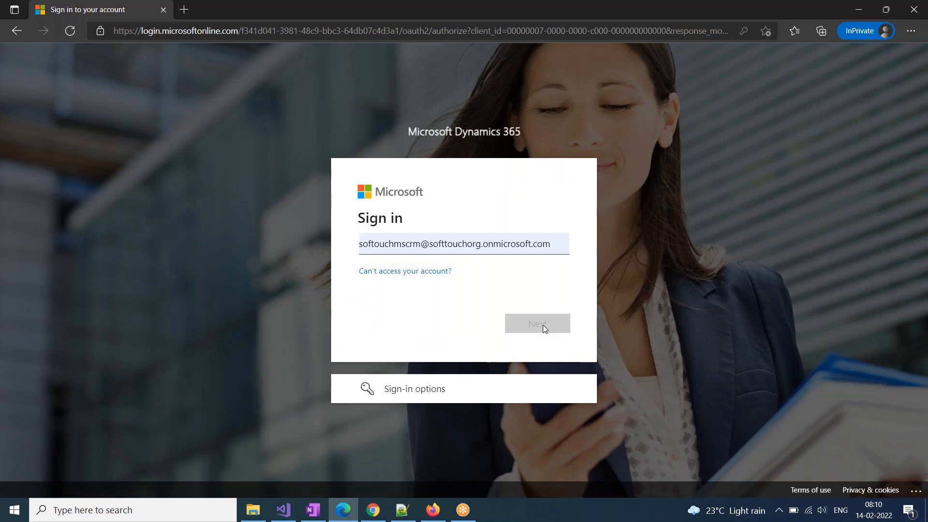
Copy the account password from the notes, paste it and sign in
{"action": "key", "text": "alt+Tab"}
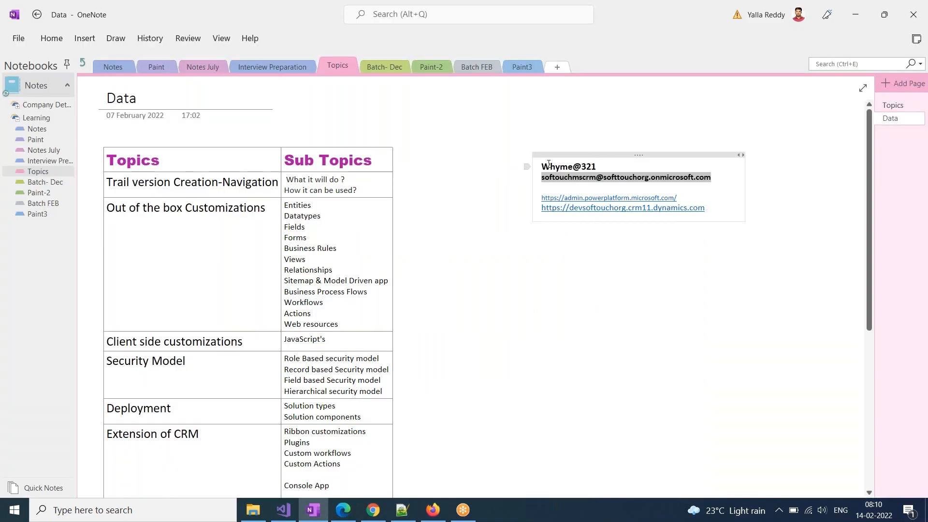
{"action": "left_click_drag", "start_coordinate": [602, 166], "coordinate": [479, 166]}
{"action": "key", "text": "alt+Tab"}
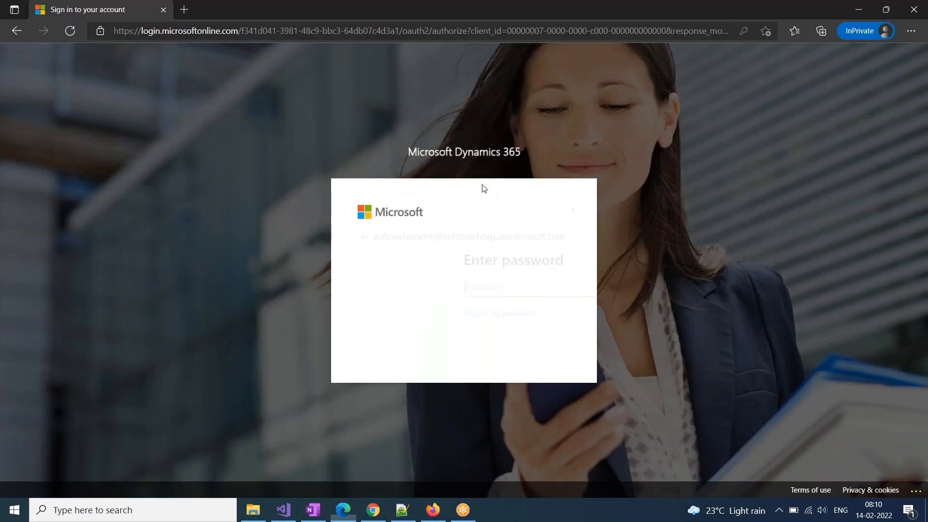
{"action": "key", "text": "ctrl+v"}
{"action": "left_click", "coordinate": [539, 342]}
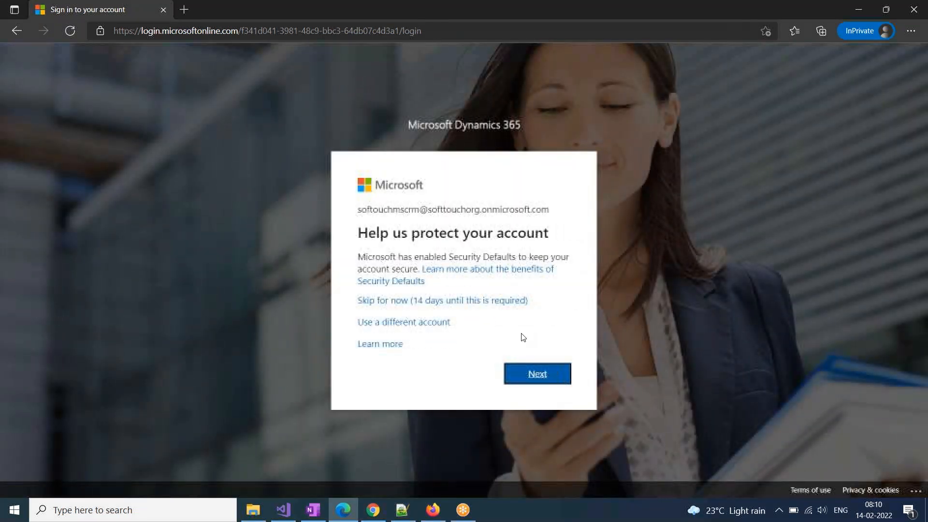
Skip account-protection setup for now and choose to stay signed in
{"action": "left_click", "coordinate": [502, 301]}
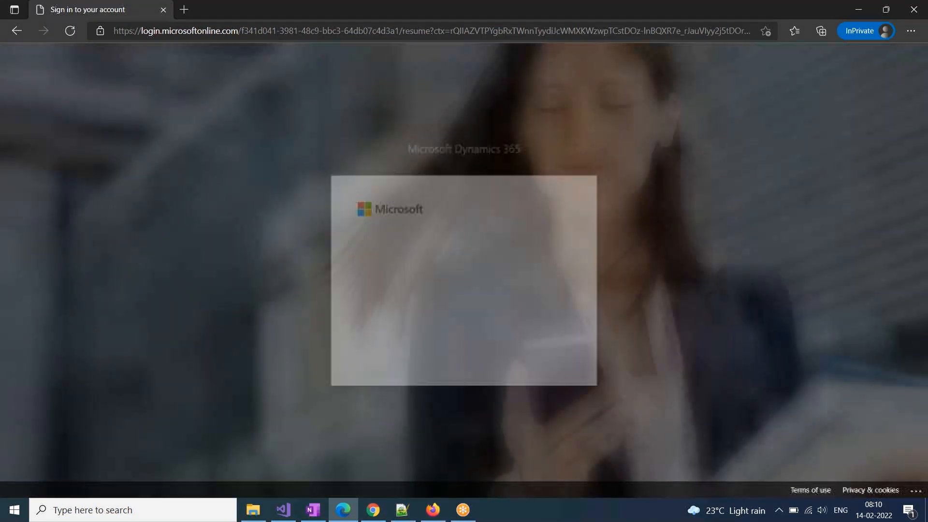
{"action": "left_click", "coordinate": [433, 322]}
{"action": "left_click", "coordinate": [482, 343]}
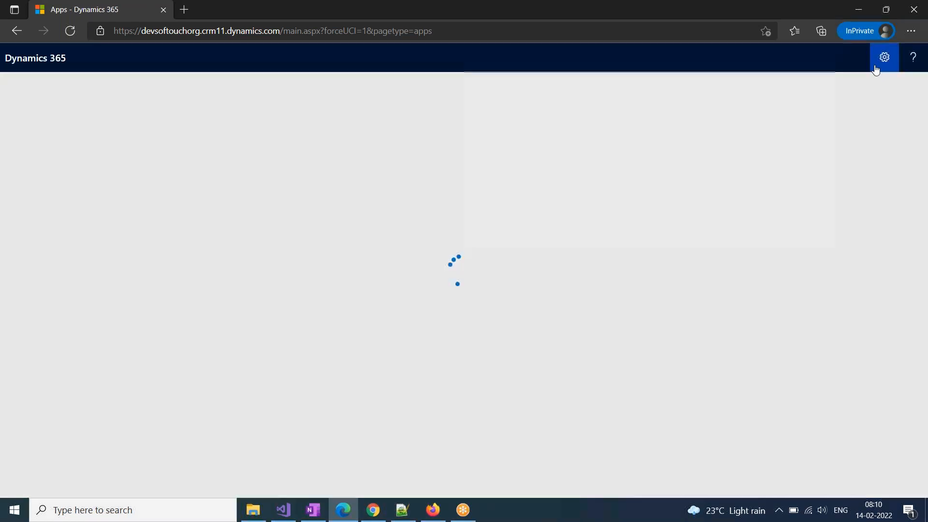
Open the Hospital Management solution via Settings > Solutions and list existing entities to add
{"action": "left_click", "coordinate": [884, 57]}
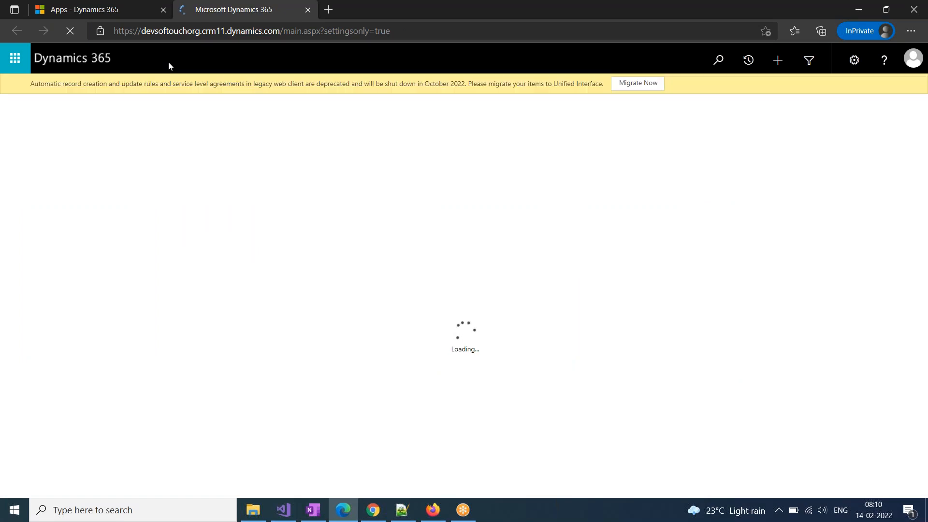
{"action": "left_click", "coordinate": [159, 58]}
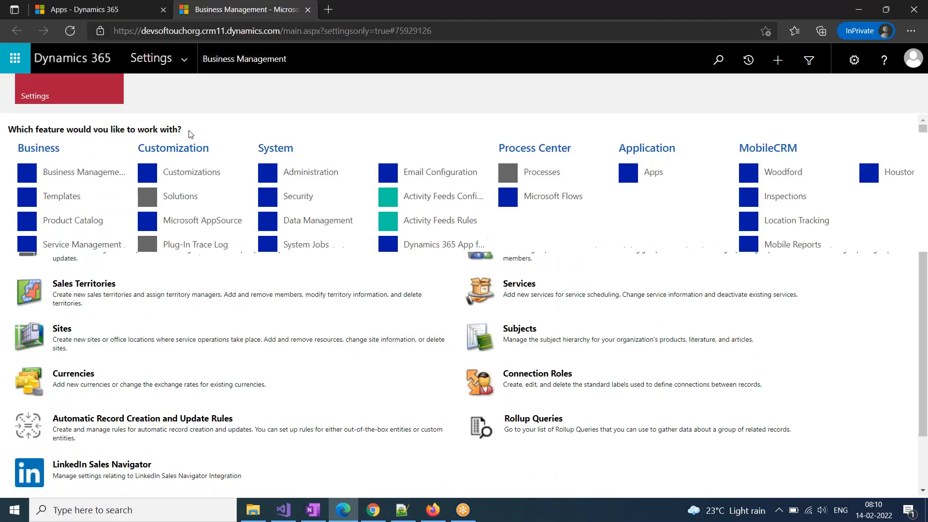
{"action": "left_click", "coordinate": [197, 197]}
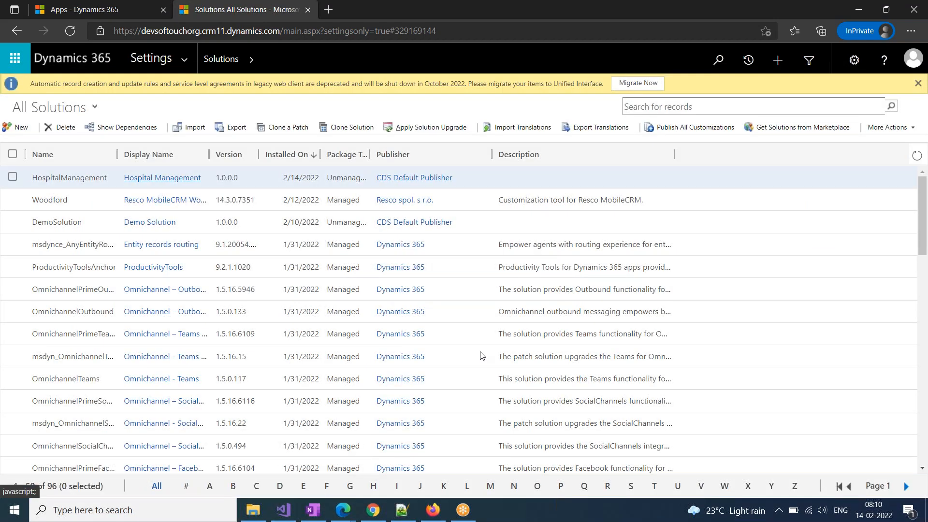
{"action": "double_click", "coordinate": [480, 355]}
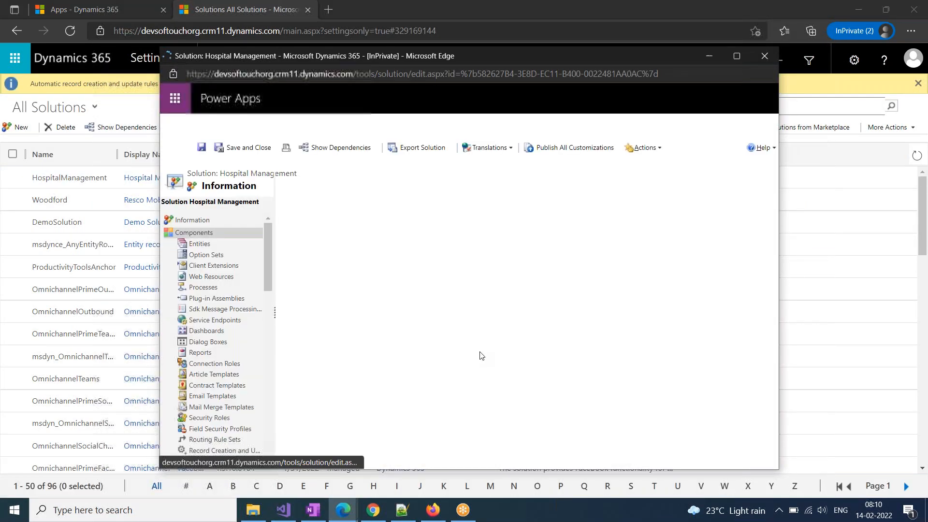
{"action": "left_click", "coordinate": [198, 246]}
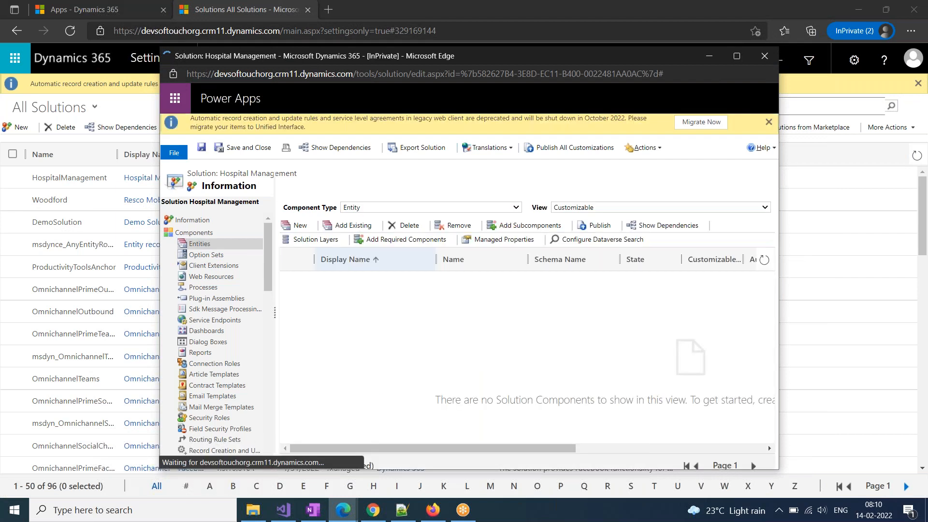
{"action": "left_click", "coordinate": [364, 228]}
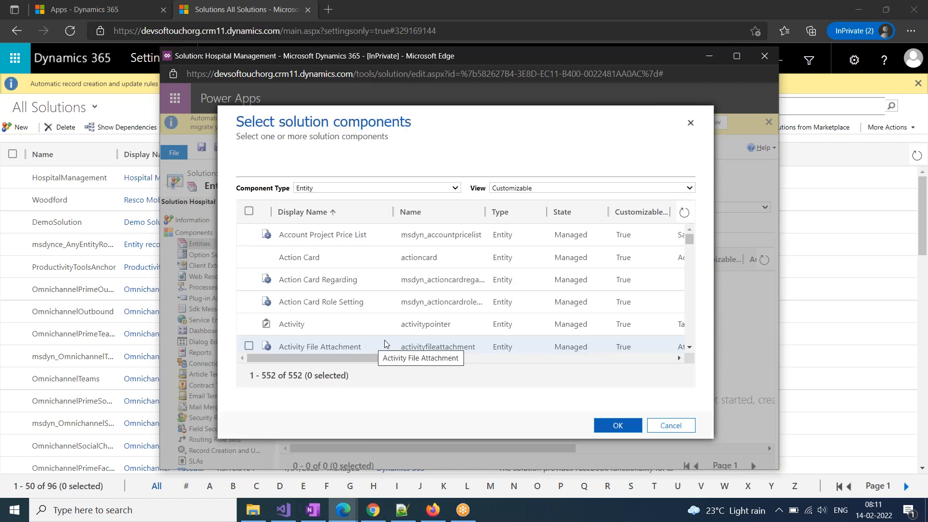
Tick the User entity in the Select solution components list and confirm with OK
{"action": "left_click_drag", "start_coordinate": [689, 239], "coordinate": [689, 292]}
{"action": "left_click_drag", "start_coordinate": [677, 336], "coordinate": [672, 353]}
{"action": "scroll", "coordinate": [376, 305], "scroll_direction": "up", "scroll_amount": 4}
{"action": "scroll", "coordinate": [377, 308], "scroll_direction": "up", "scroll_amount": 5}
{"action": "scroll", "coordinate": [375, 308], "scroll_direction": "down", "scroll_amount": 2}
{"action": "left_click", "coordinate": [248, 272]}
{"action": "left_click", "coordinate": [615, 425]}
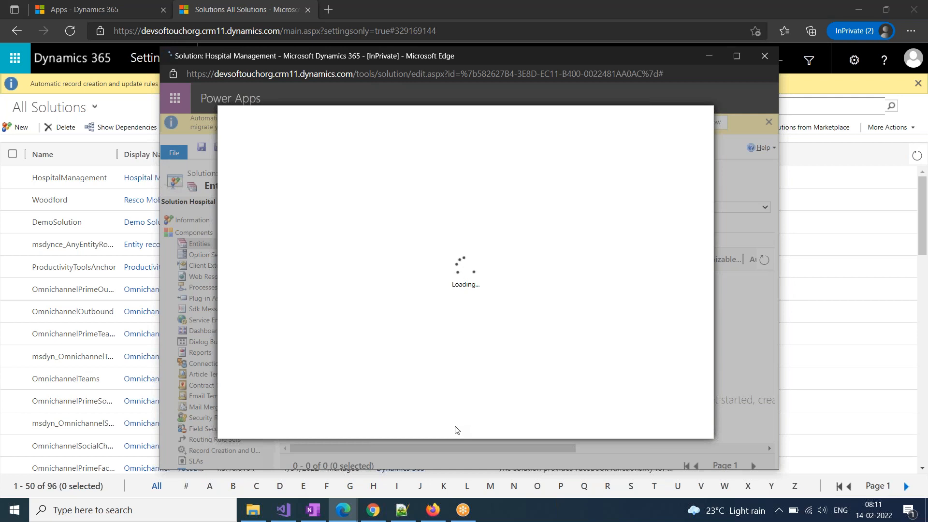
Review the Batch FEB entity notes in OneNote, then return to the Hospital Management solution window
{"action": "left_click", "coordinate": [688, 13]}
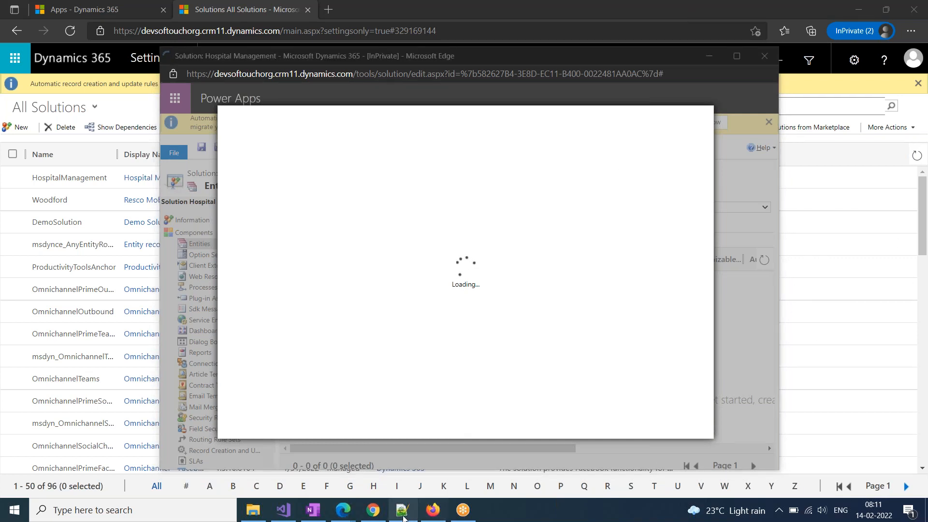
{"action": "left_click", "coordinate": [311, 512]}
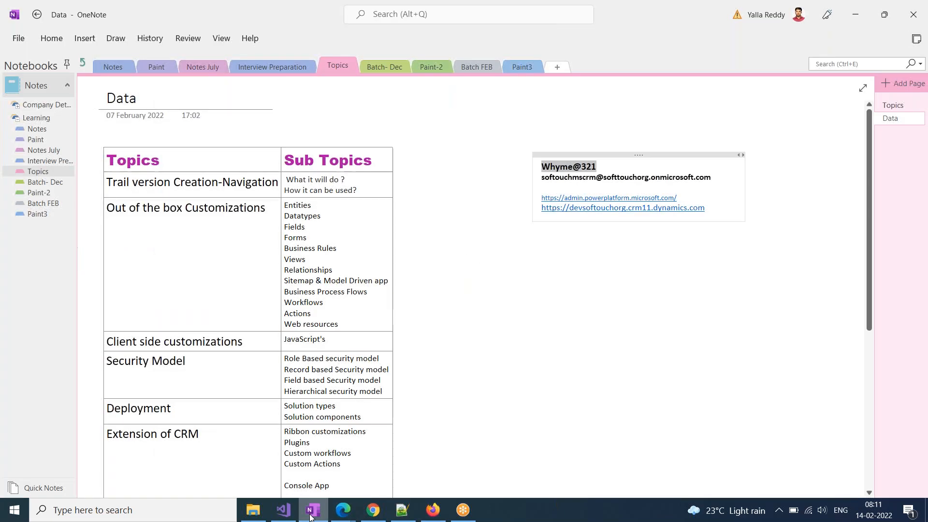
{"action": "left_click", "coordinate": [39, 204]}
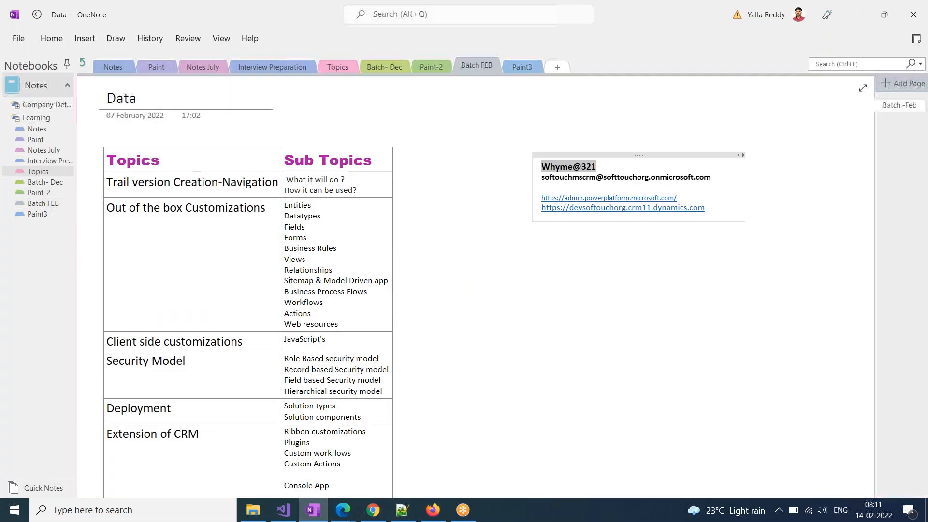
{"action": "scroll", "coordinate": [184, 402], "scroll_direction": "down", "scroll_amount": 1}
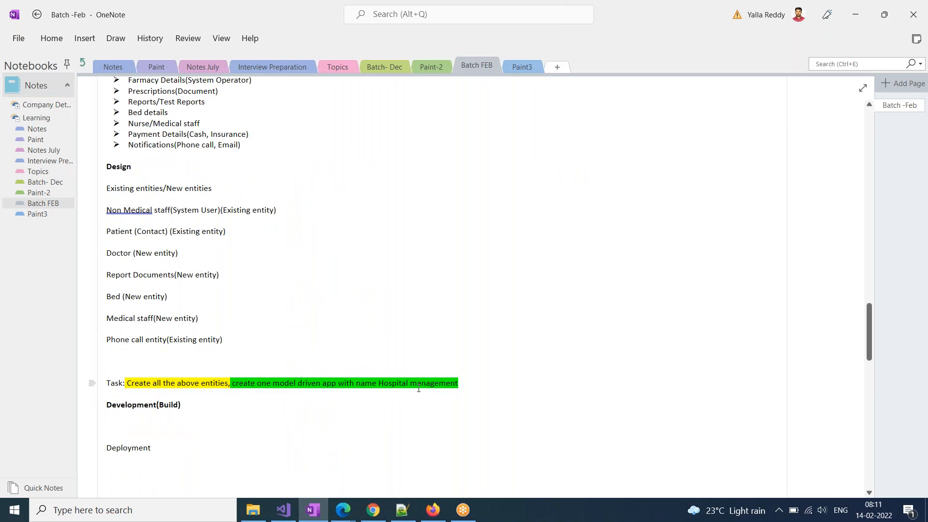
{"action": "left_click", "coordinate": [343, 509]}
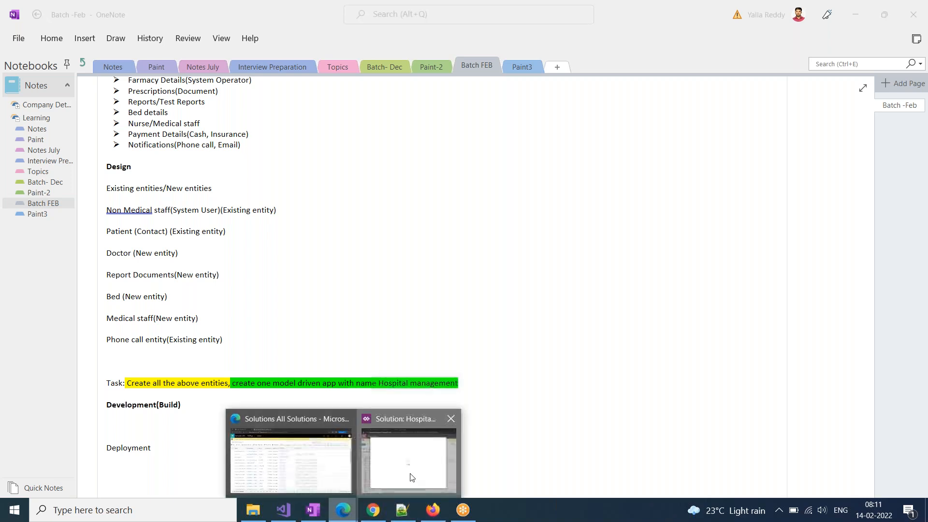
{"action": "left_click", "coordinate": [411, 477]}
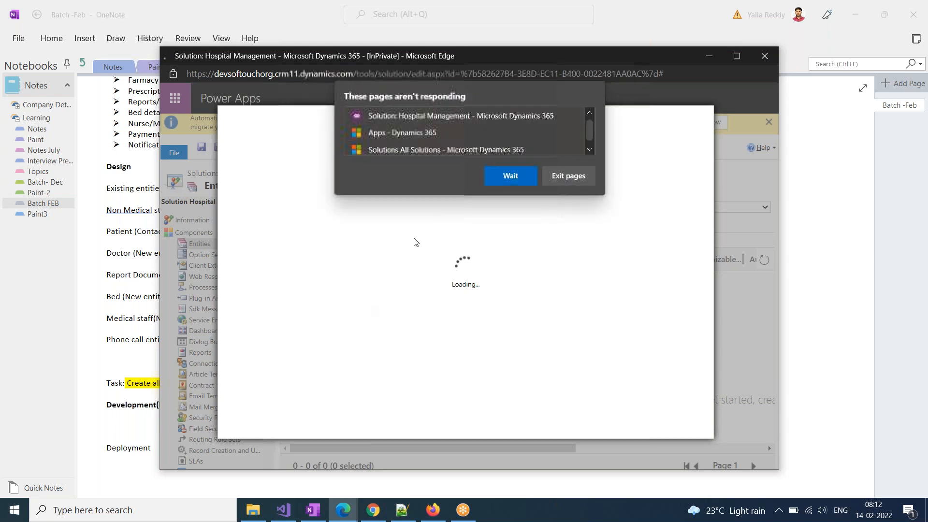
Maximize the solution window, finish adding User through the slow-page prompts, and expand Entities
{"action": "left_click", "coordinate": [506, 174]}
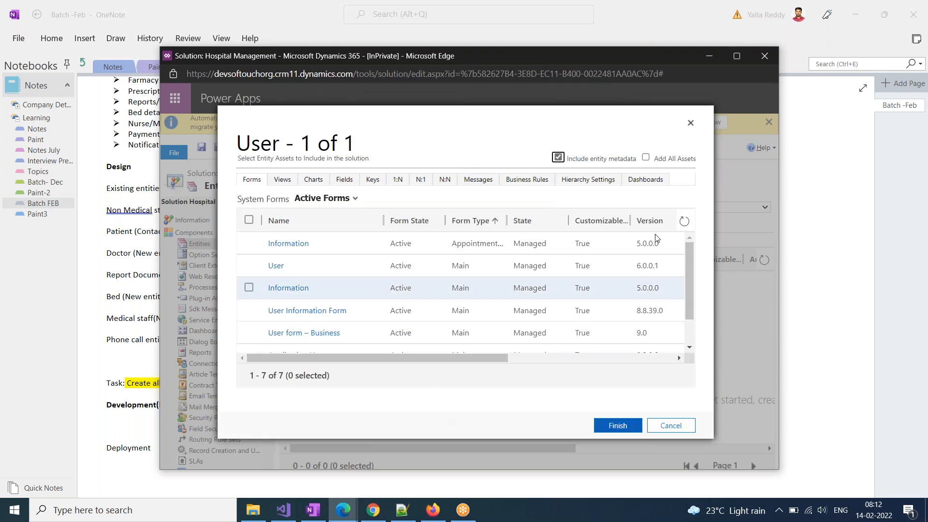
{"action": "double_click", "coordinate": [607, 57]}
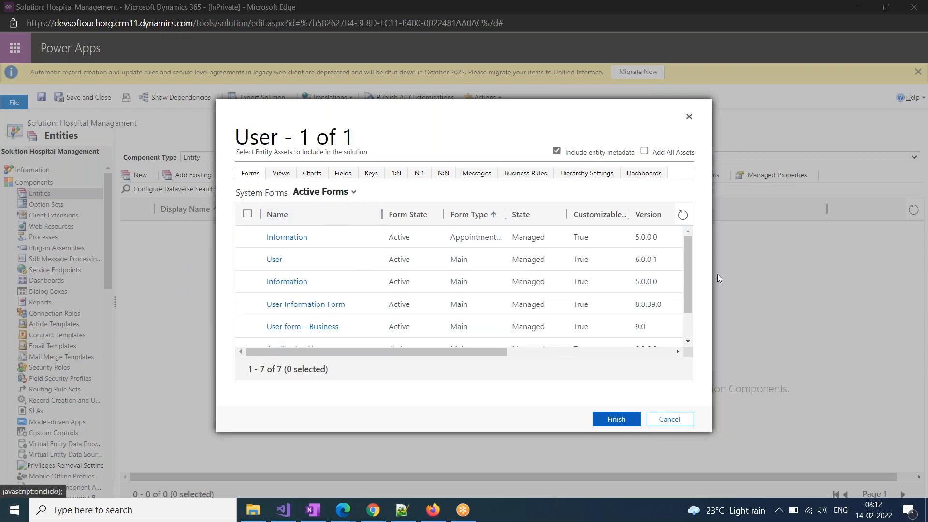
{"action": "left_click", "coordinate": [617, 420]}
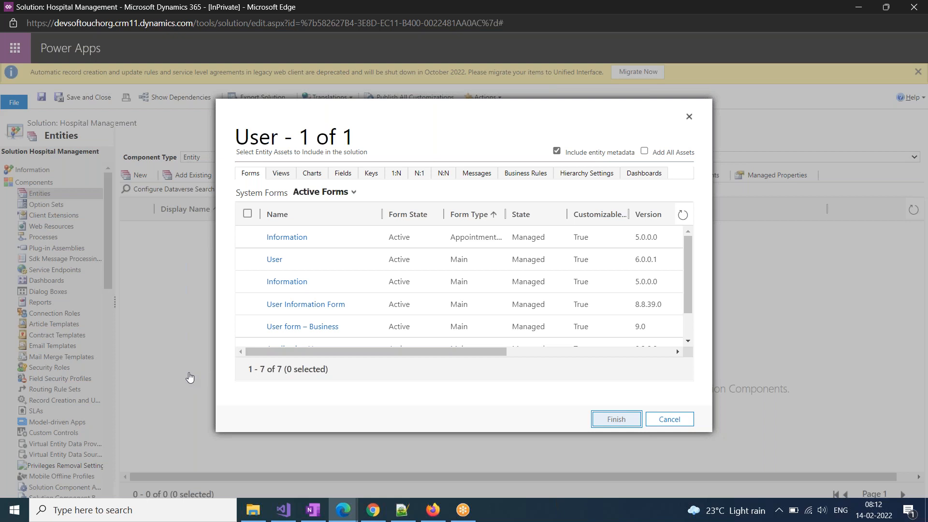
{"action": "left_click", "coordinate": [522, 120]}
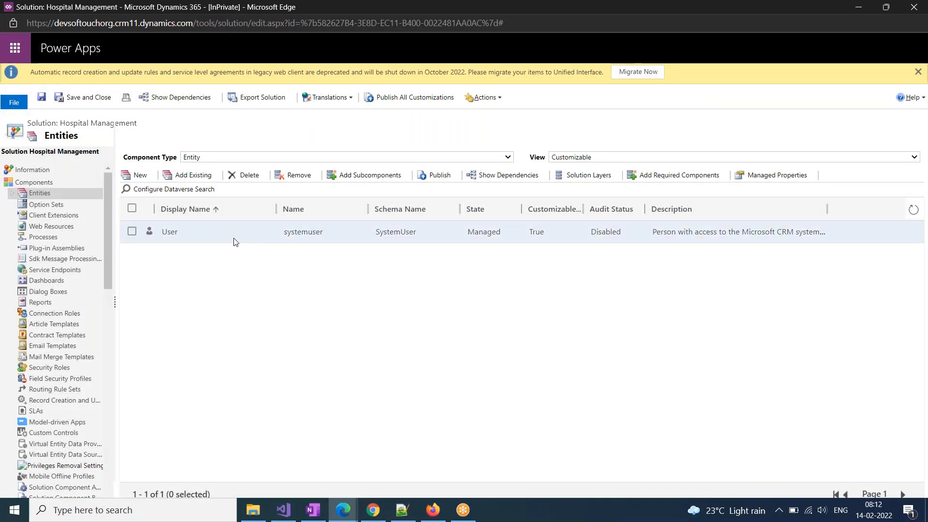
{"action": "left_click", "coordinate": [11, 193]}
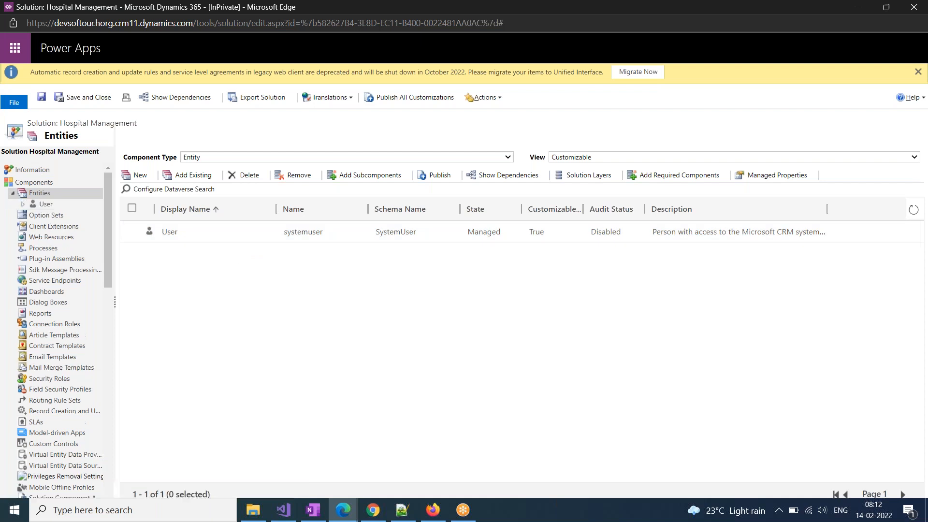
Rename User's display and plural names to Non Medical Staff, save, then select 'Non Medical' in OneNote
{"action": "left_click", "coordinate": [44, 208]}
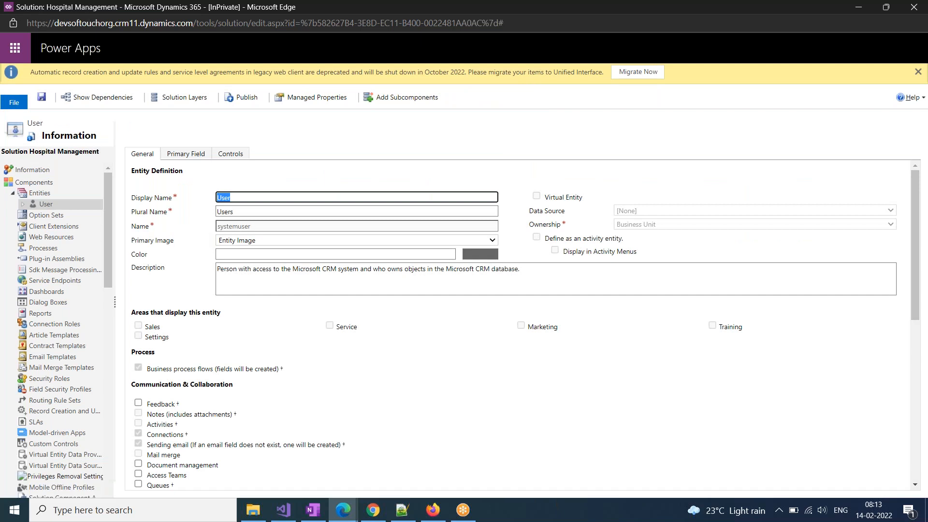
{"action": "left_click", "coordinate": [190, 223]}
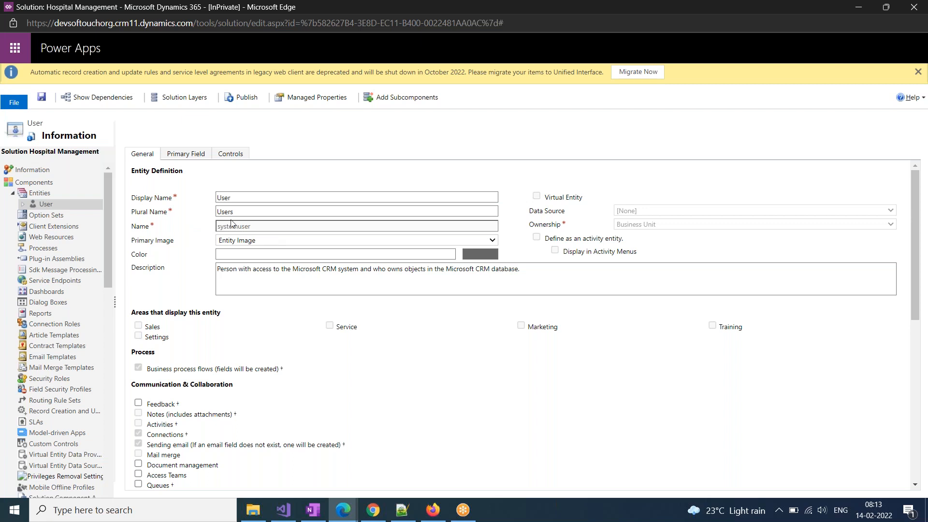
{"action": "left_click_drag", "start_coordinate": [237, 212], "coordinate": [221, 211]}
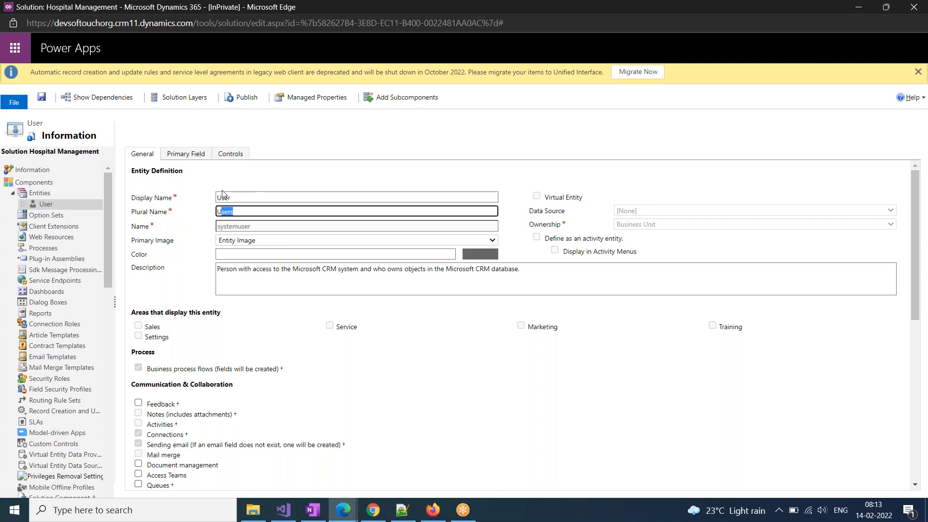
{"action": "left_click_drag", "start_coordinate": [246, 197], "coordinate": [185, 204]}
{"action": "type", "text": "Non"}
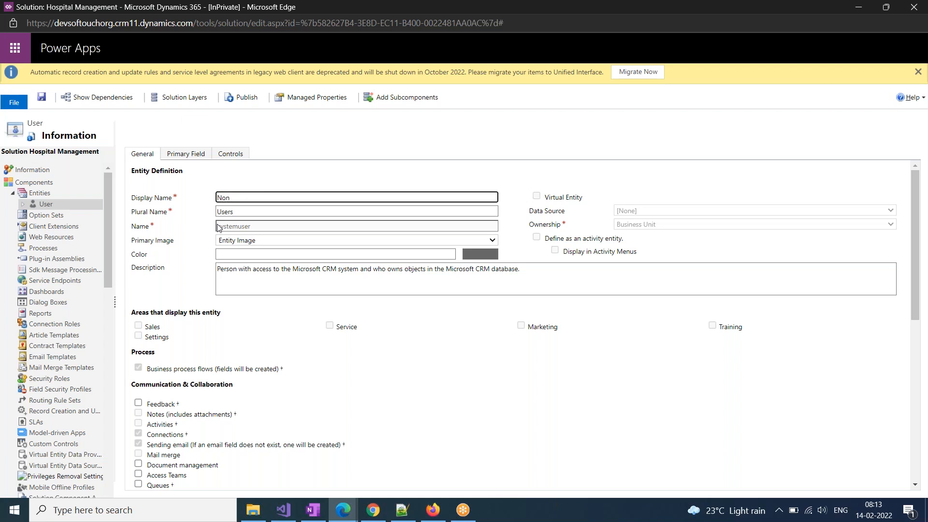
{"action": "type", "text": " Medical Staff"}
{"action": "key", "text": "Tab"}
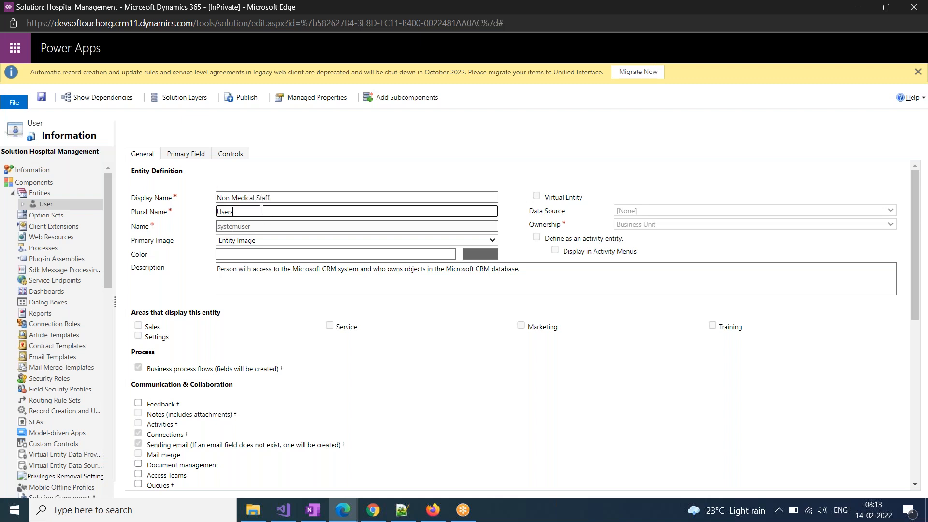
{"action": "type", "text": "Non Medical Staff"}
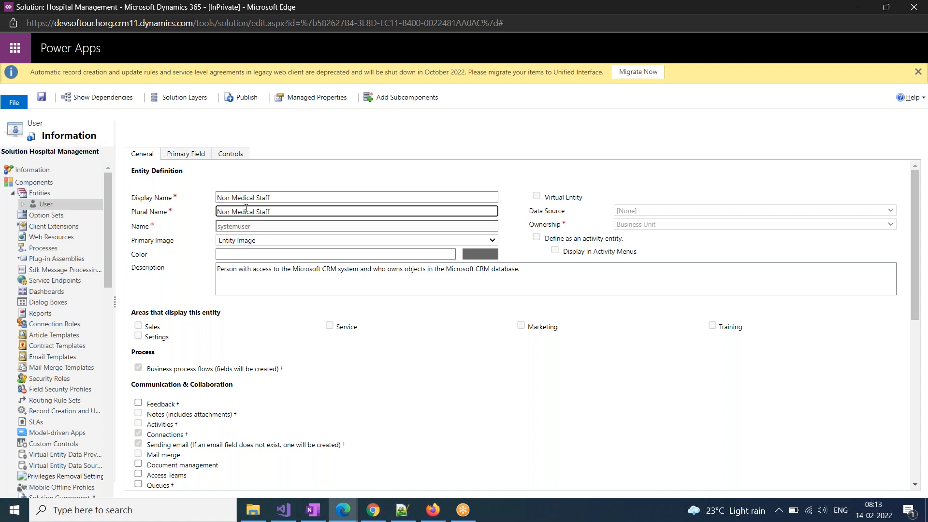
{"action": "left_click", "coordinate": [15, 100]}
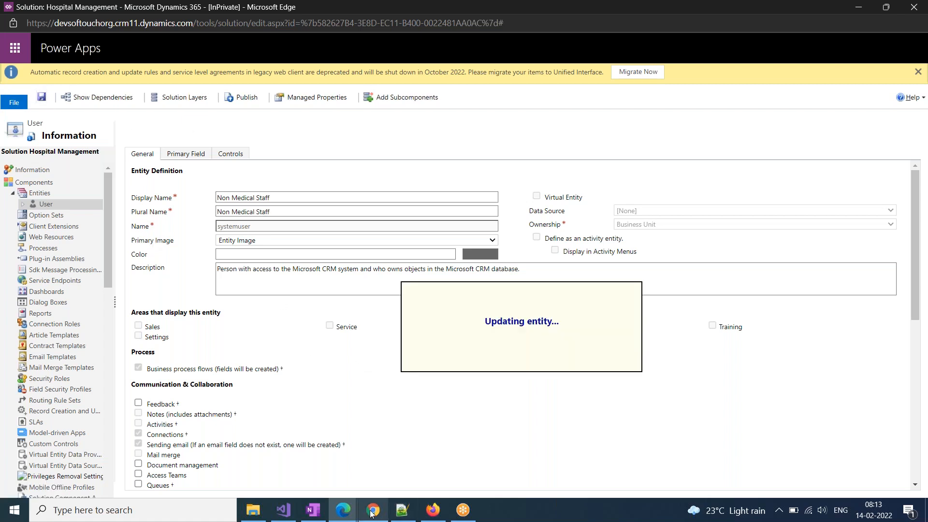
{"action": "left_click", "coordinate": [317, 517]}
{"action": "left_click_drag", "start_coordinate": [106, 210], "coordinate": [282, 210]}
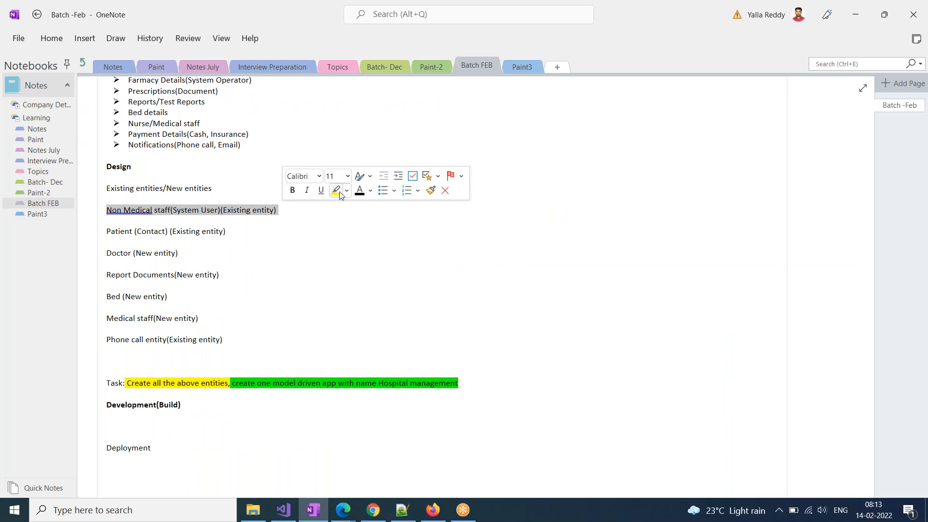
Highlight the Non Medical staff line light turquoise in OneNote, then switch back to the solution
{"action": "left_click", "coordinate": [346, 191]}
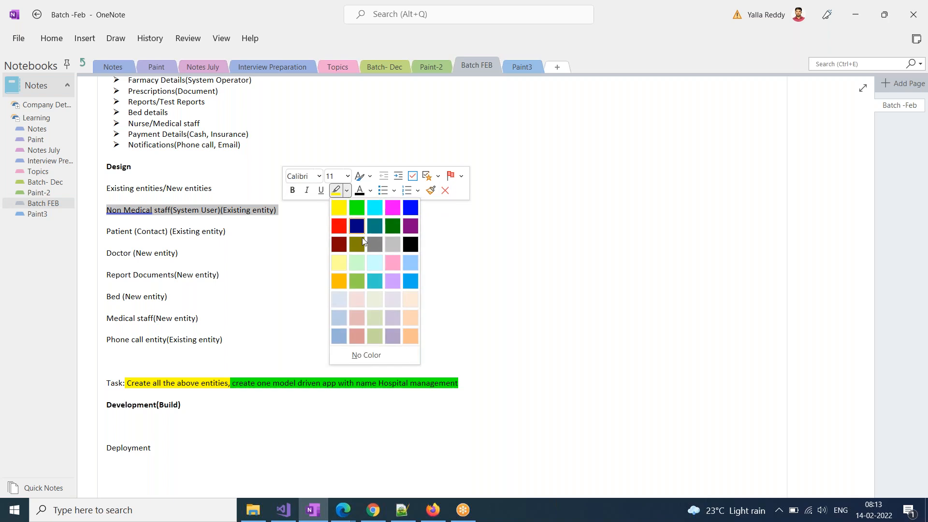
{"action": "left_click", "coordinate": [375, 263]}
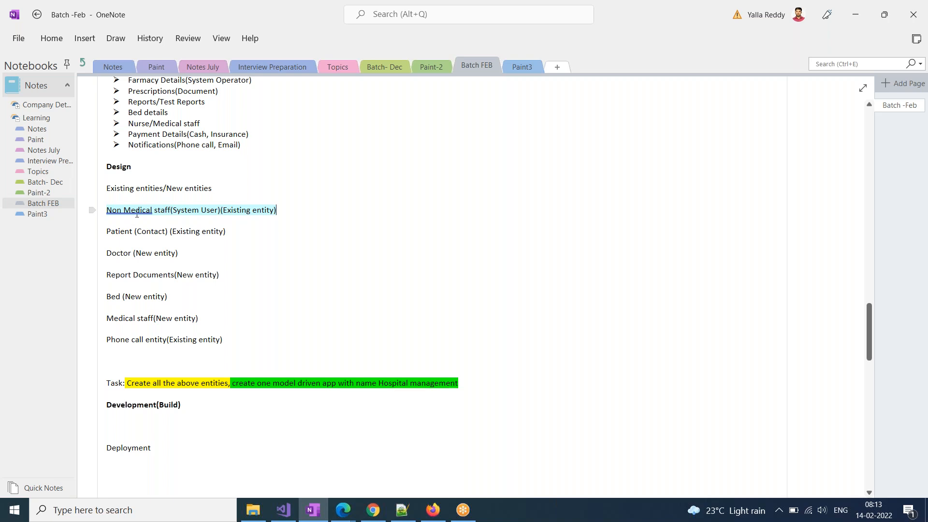
{"action": "double_click", "coordinate": [118, 232]}
{"action": "key", "text": "alt+Tab"}
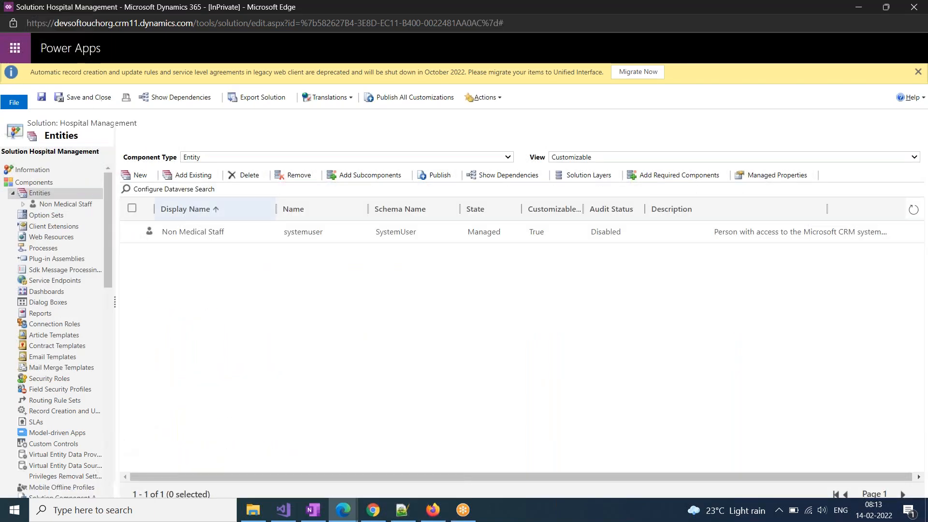
Find and tick the Contact entity in the Add Existing components list, then confirm
{"action": "left_click", "coordinate": [203, 180]}
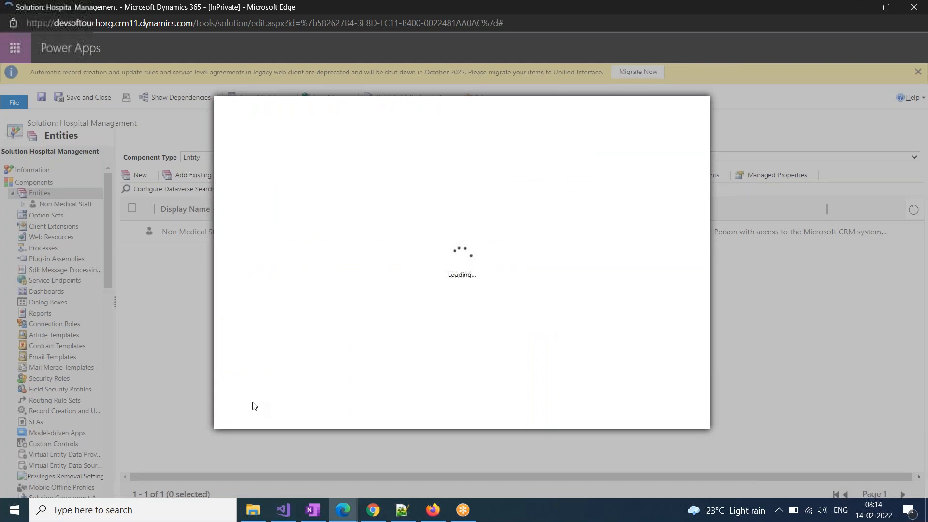
{"action": "key", "text": "ctrl+f"}
{"action": "type", "text": "c"}
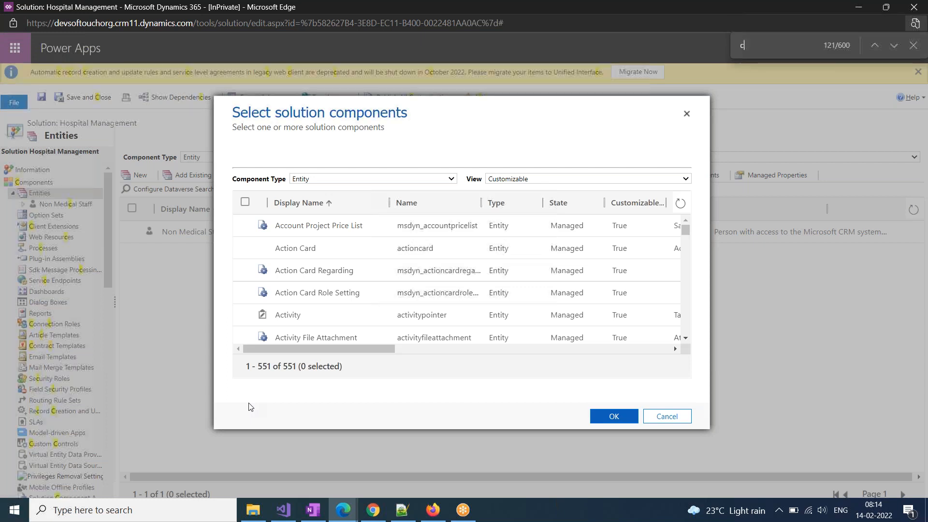
{"action": "type", "text": "ontact"}
{"action": "key", "text": "Return"}
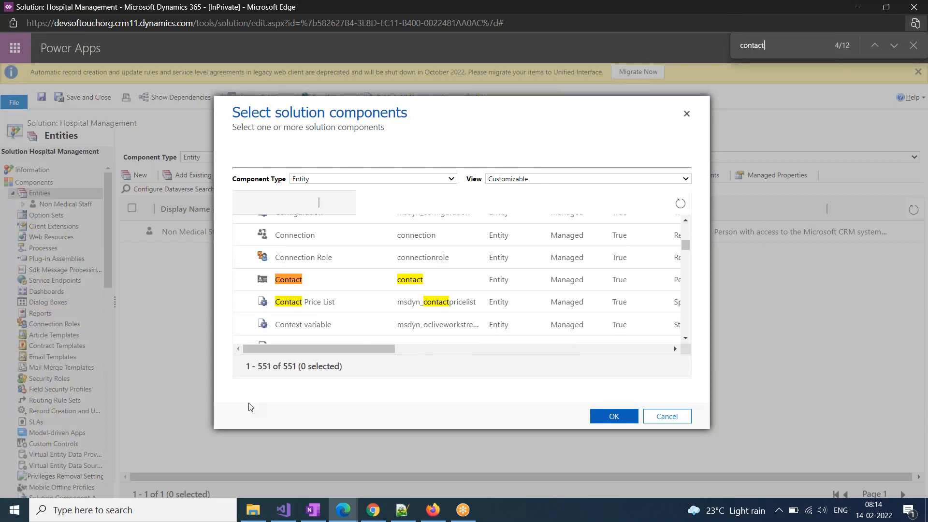
{"action": "left_click", "coordinate": [245, 279]}
{"action": "left_click", "coordinate": [614, 416]}
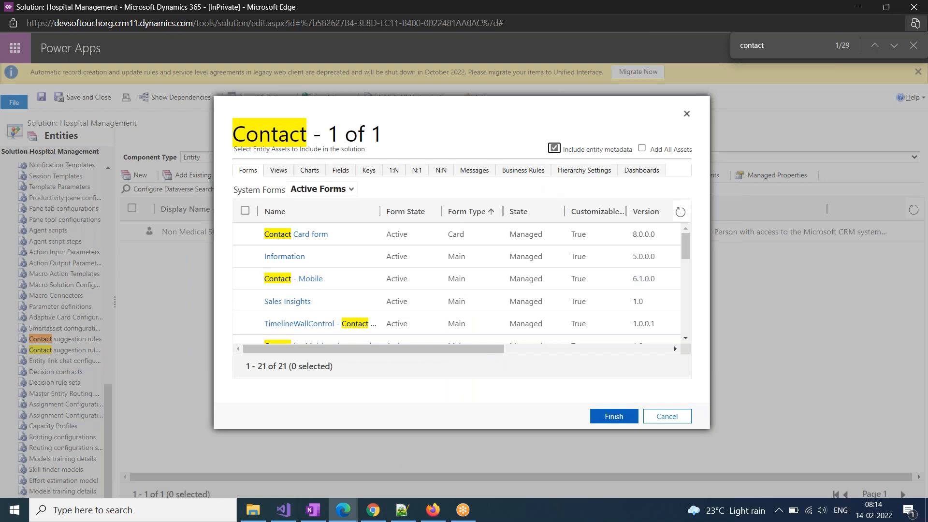
Include all of Contact's assets and finish without adding its required components
{"action": "left_click", "coordinate": [642, 148]}
{"action": "left_click", "coordinate": [609, 418]}
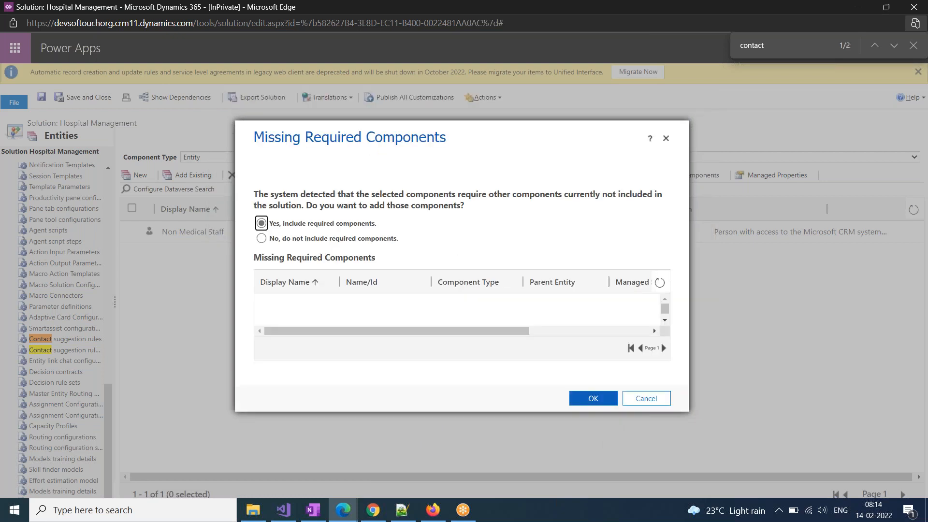
{"action": "left_click", "coordinate": [285, 244]}
{"action": "left_click", "coordinate": [587, 399]}
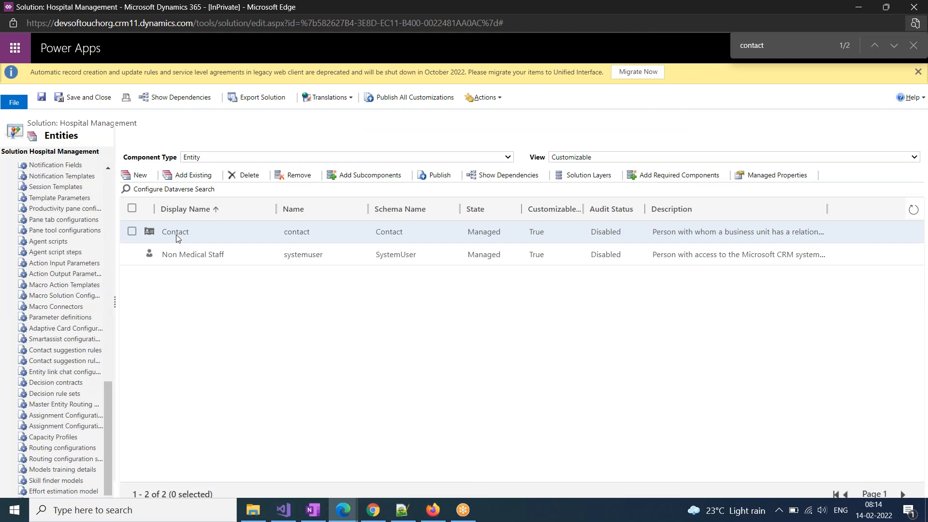
Open the Contact entity and rename it Patient with plural name Patients
{"action": "scroll", "coordinate": [61, 411], "scroll_direction": "up", "scroll_amount": 1}
{"action": "scroll", "coordinate": [61, 413], "scroll_direction": "up", "scroll_amount": 10}
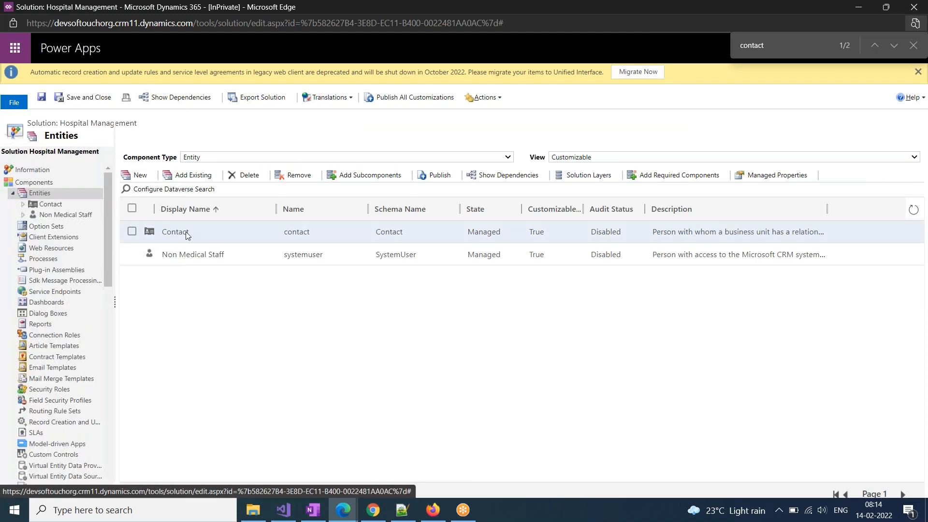
{"action": "left_click", "coordinate": [185, 231]}
{"action": "double_click", "coordinate": [186, 232]}
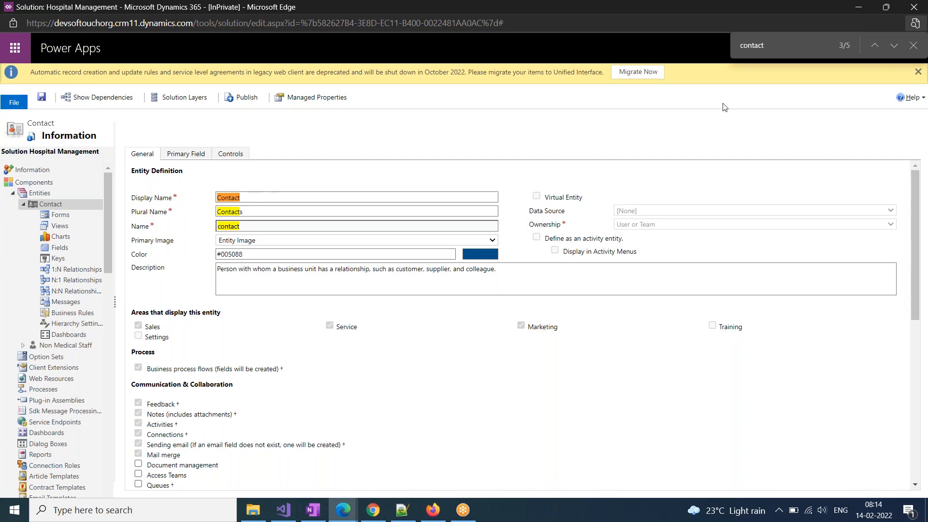
{"action": "left_click", "coordinate": [912, 47]}
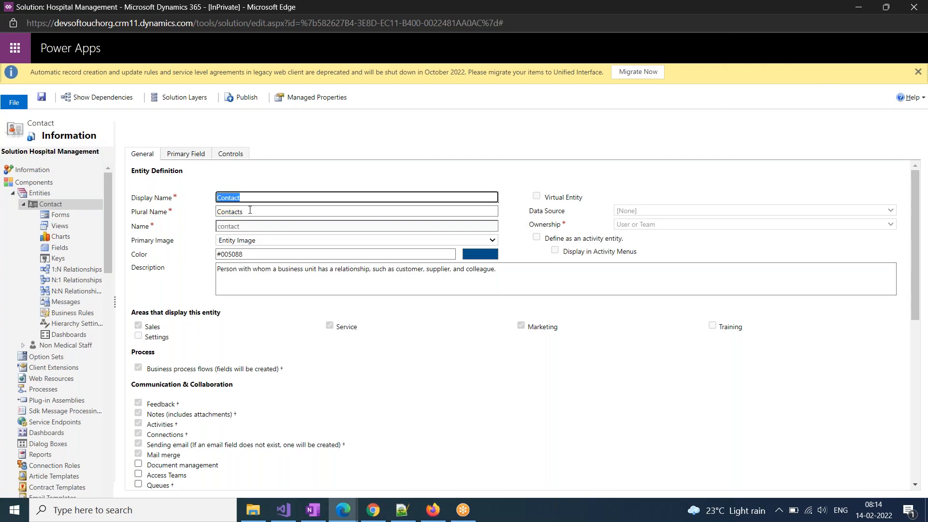
{"action": "type", "text": "Patient"}
{"action": "left_click_drag", "start_coordinate": [250, 210], "coordinate": [182, 237]}
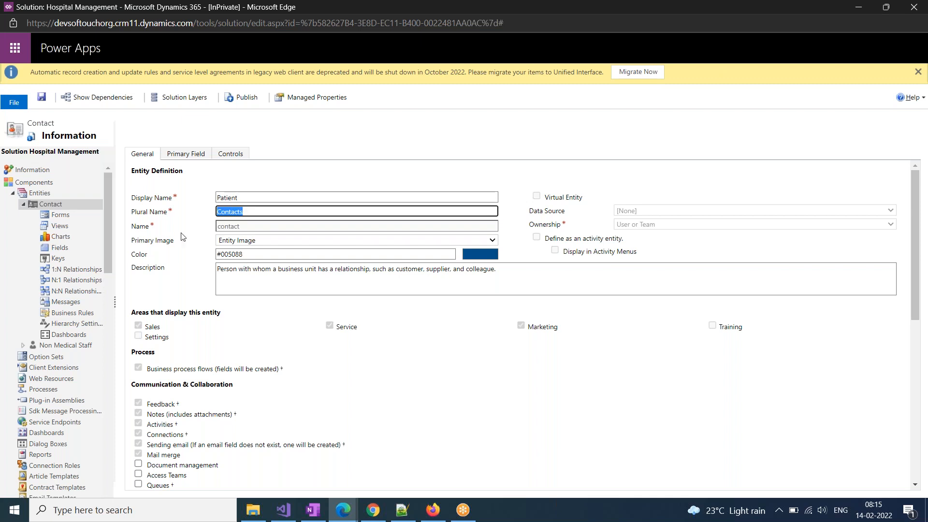
{"action": "type", "text": "Patients"}
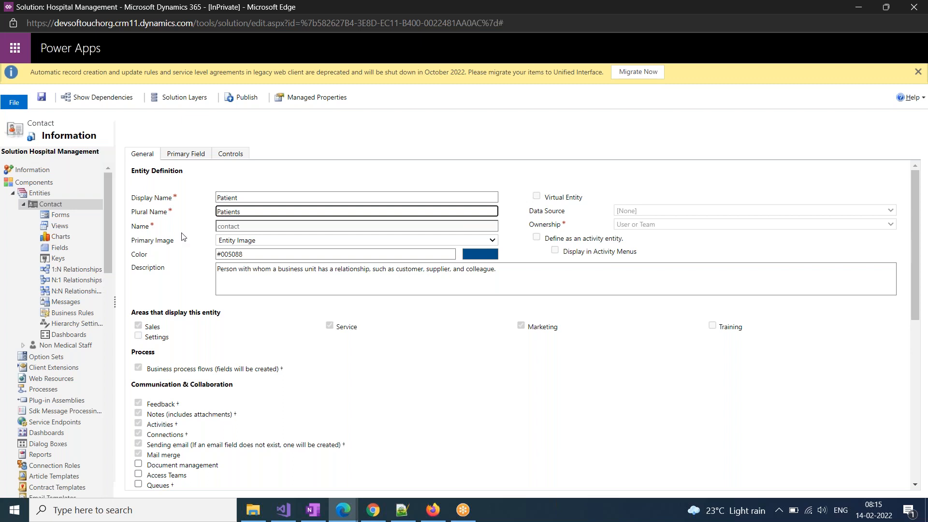
{"action": "left_click", "coordinate": [405, 363]}
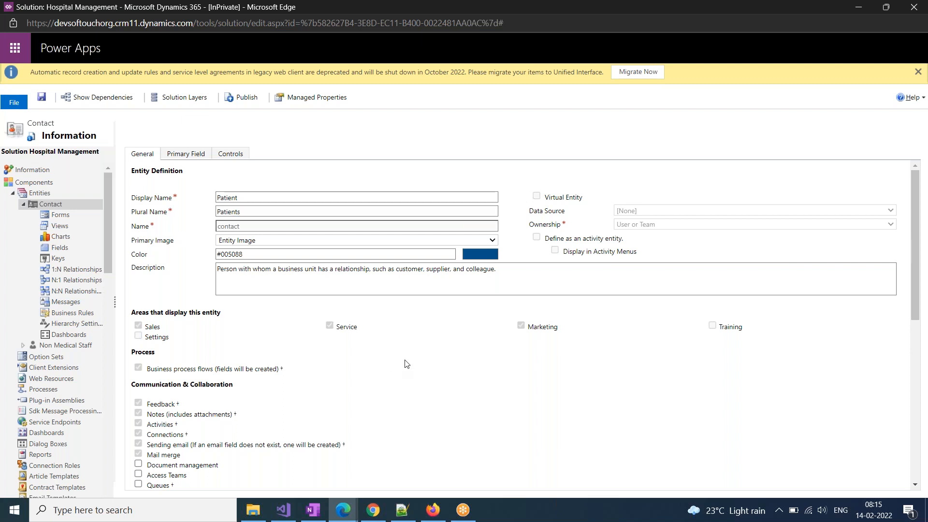
Keep Entity Image as primary image, save the Patient entity, and return to OneNote
{"action": "left_click", "coordinate": [258, 242]}
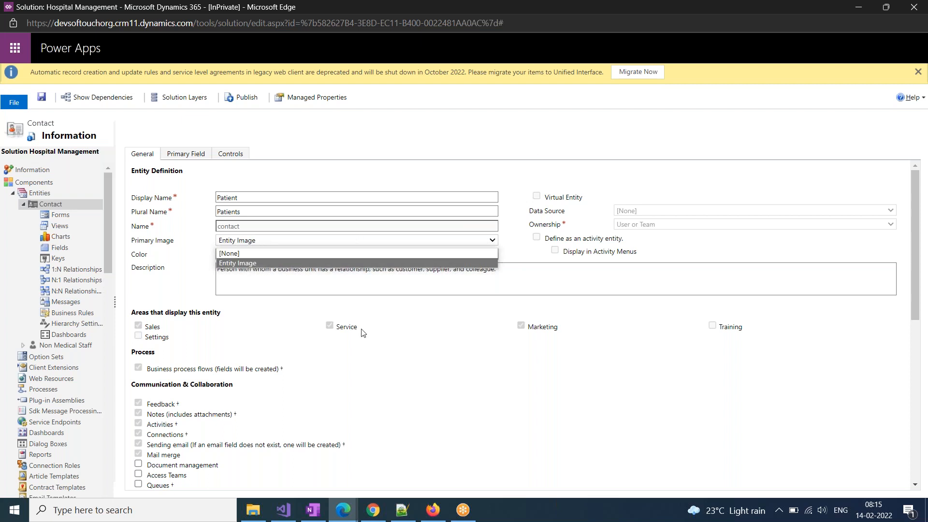
{"action": "left_click", "coordinate": [173, 317]}
{"action": "scroll", "coordinate": [173, 317], "scroll_direction": "down", "scroll_amount": 3}
{"action": "scroll", "coordinate": [328, 466], "scroll_direction": "up", "scroll_amount": 3}
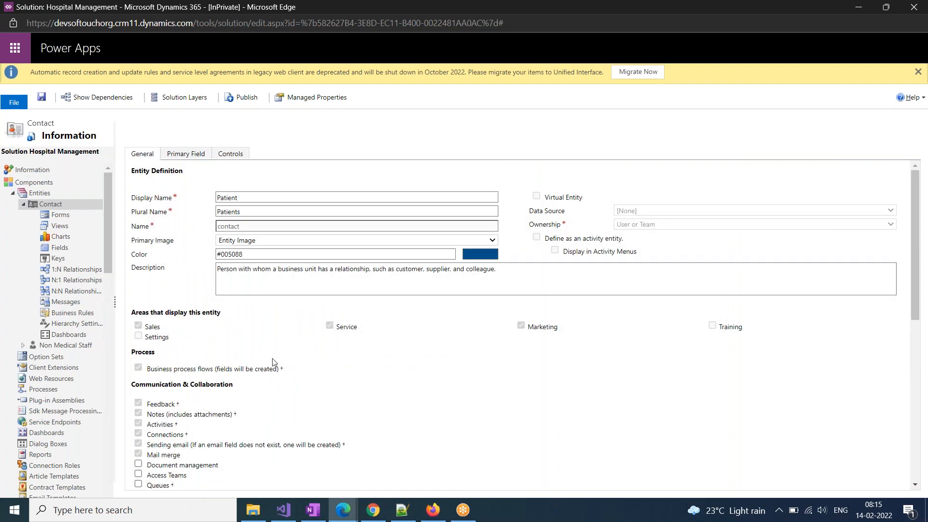
{"action": "left_click", "coordinate": [43, 98]}
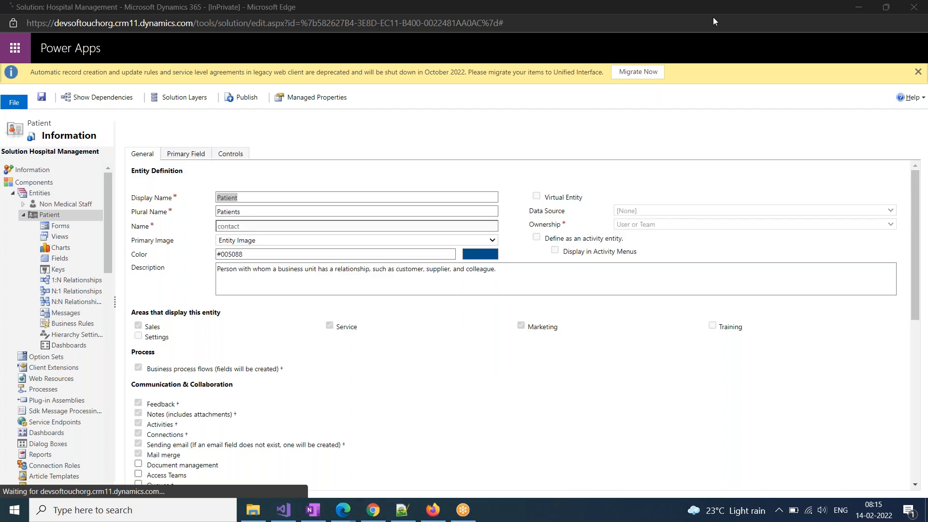
{"action": "left_click", "coordinate": [23, 214]}
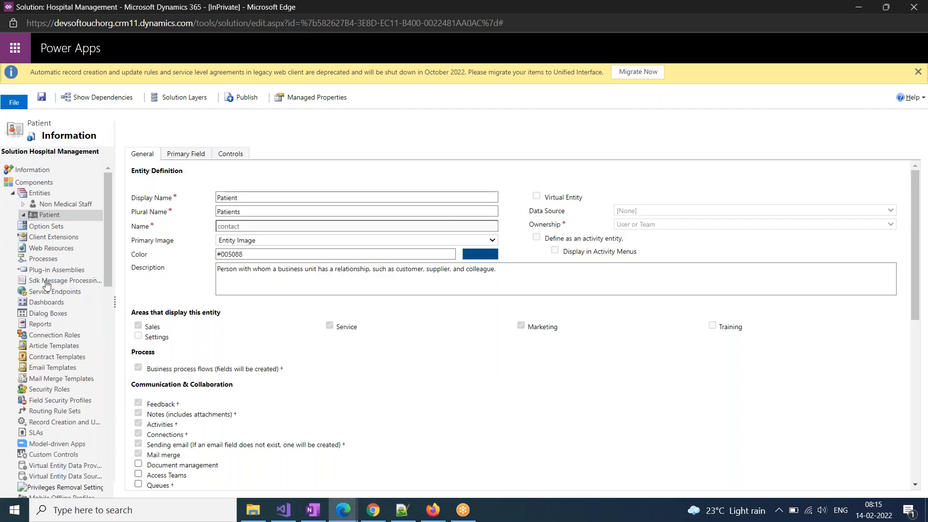
{"action": "left_click", "coordinate": [313, 510]}
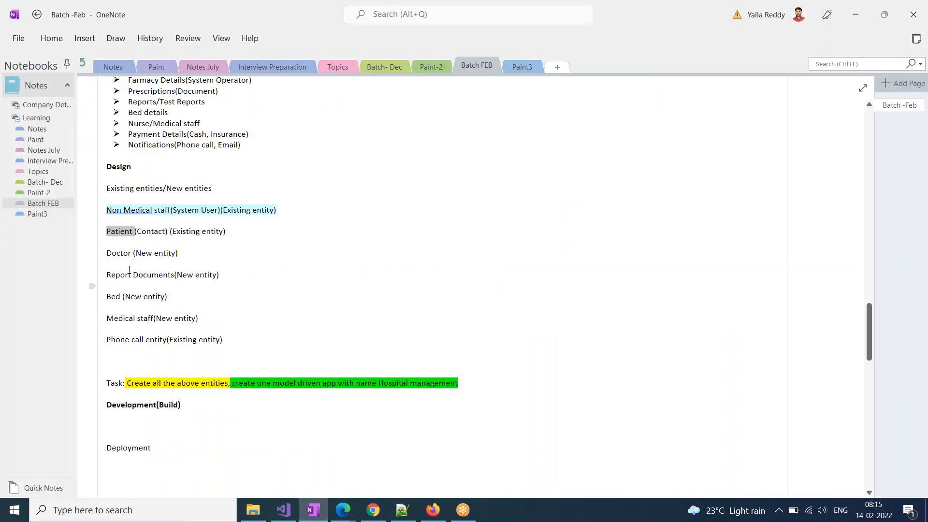
Select the 'Doctor (New entity)' line in OneNote and switch back to the solution
{"action": "left_click_drag", "start_coordinate": [107, 255], "coordinate": [183, 256]}
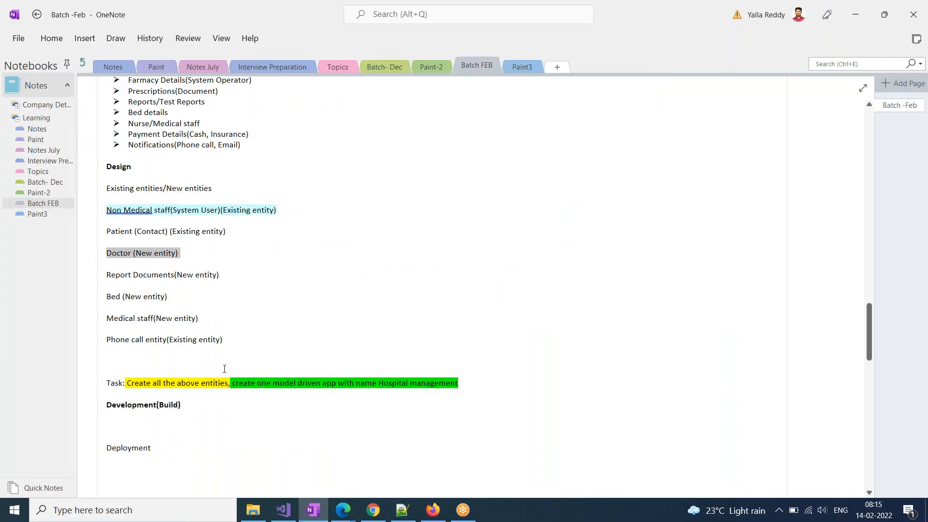
{"action": "key", "text": "alt+Tab"}
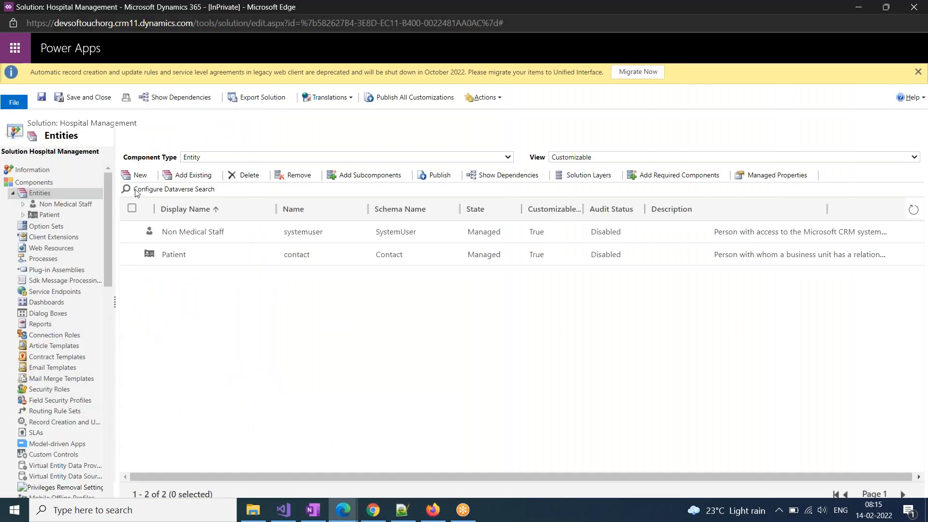
Create a new entity named Doctor with plural Doctors and save it, waiting through the prompt
{"action": "left_click", "coordinate": [139, 176]}
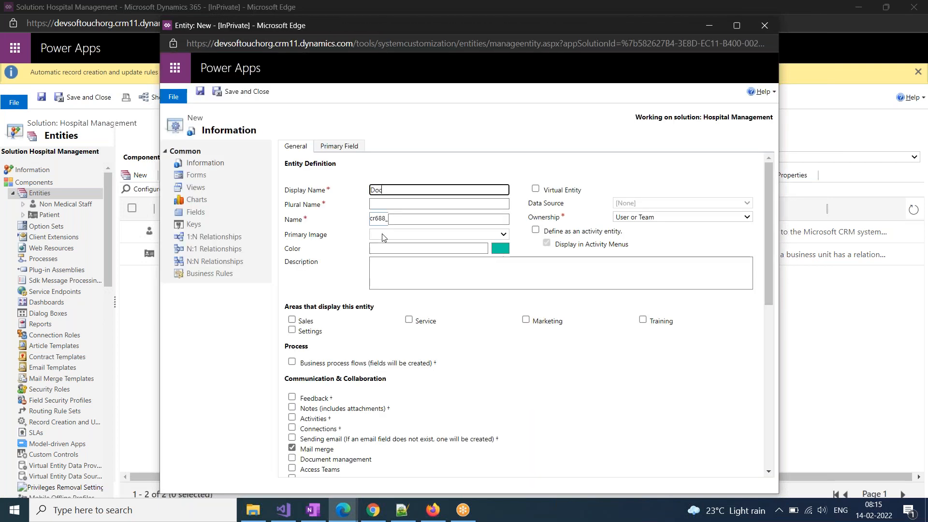
{"action": "left_click", "coordinate": [379, 207]}
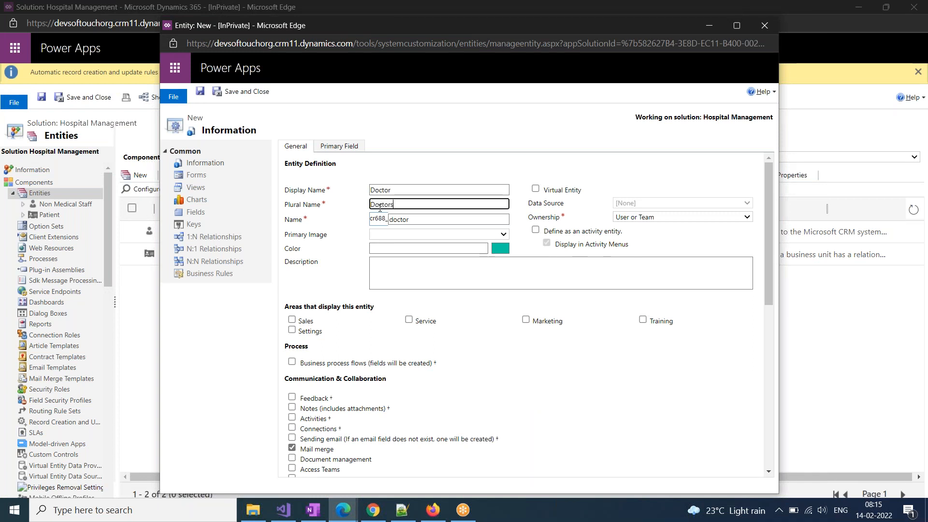
{"action": "left_click", "coordinate": [565, 373]}
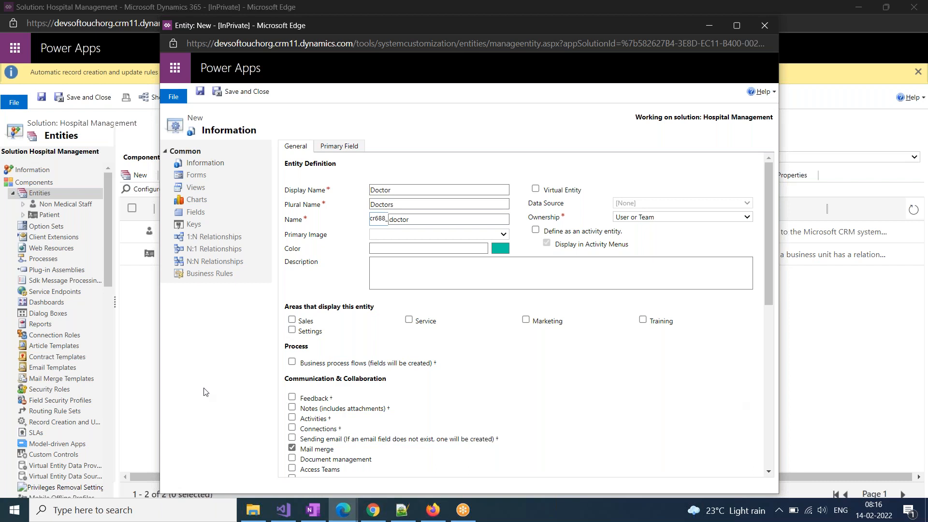
{"action": "left_click", "coordinate": [200, 91]}
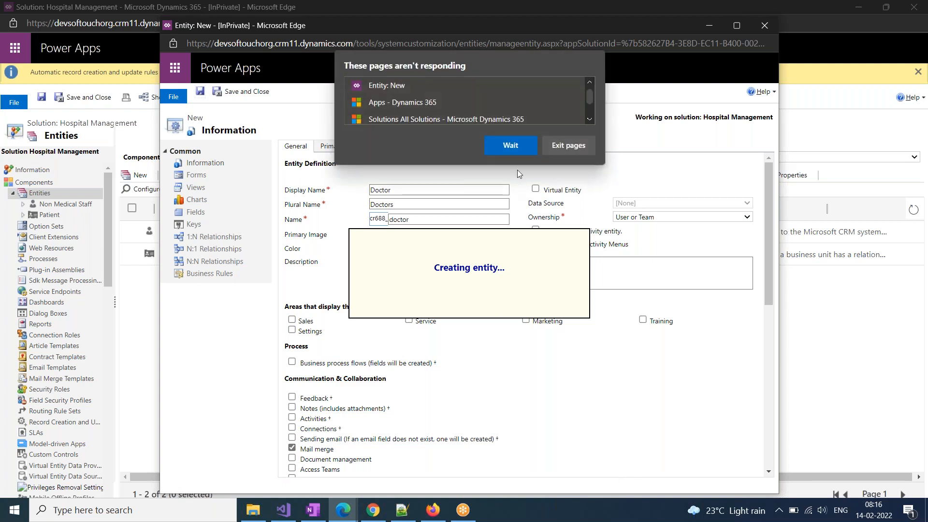
{"action": "left_click", "coordinate": [511, 144]}
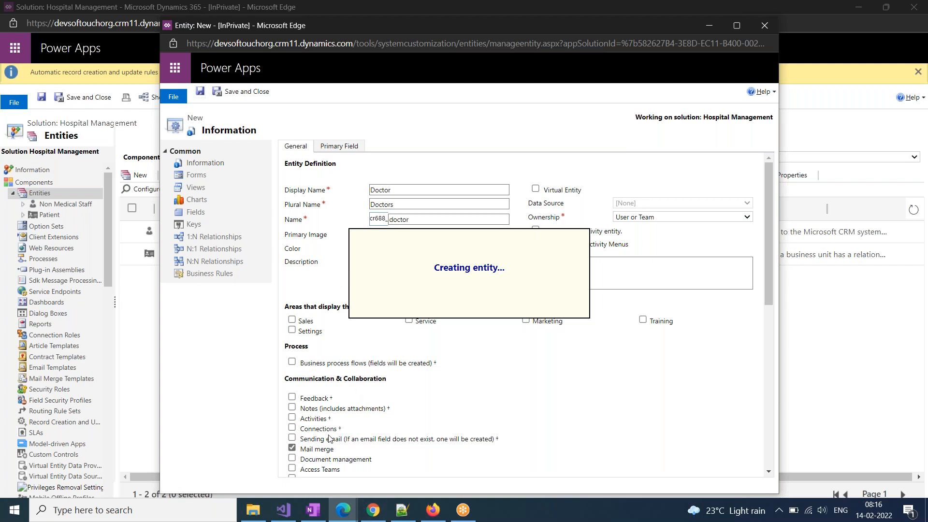
{"action": "left_click", "coordinate": [313, 509]}
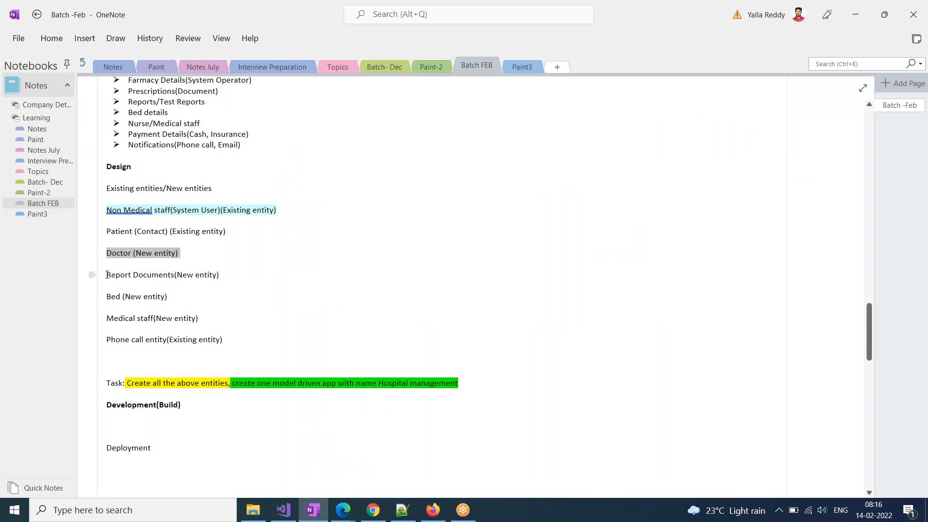
Highlight the Bed, Medical staff and Phone call entity lines in OneNote in light beige
{"action": "left_click_drag", "start_coordinate": [107, 275], "coordinate": [219, 281]}
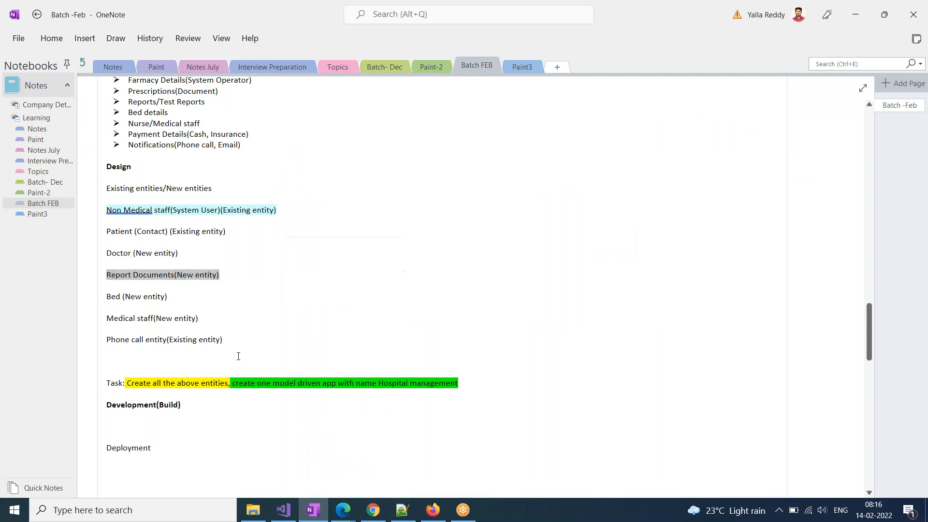
{"action": "left_click_drag", "start_coordinate": [230, 343], "coordinate": [104, 296]}
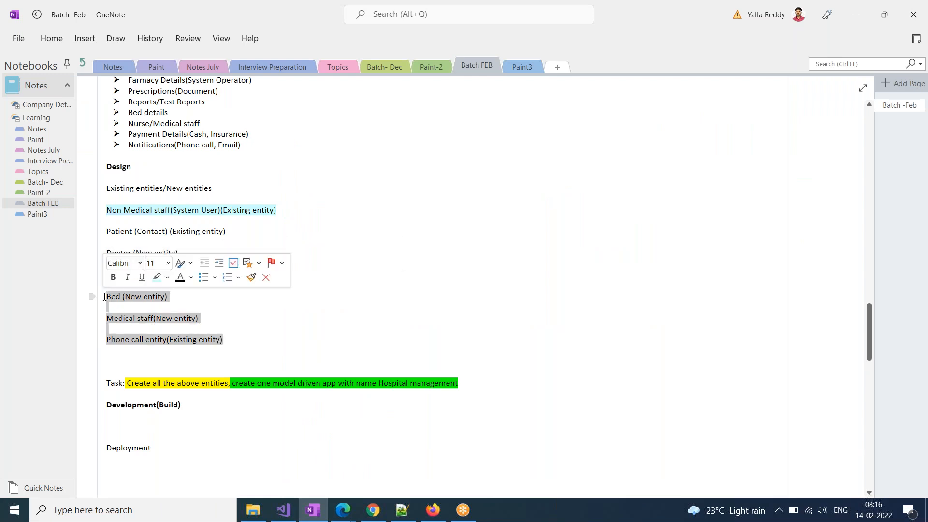
{"action": "left_click", "coordinate": [167, 277]}
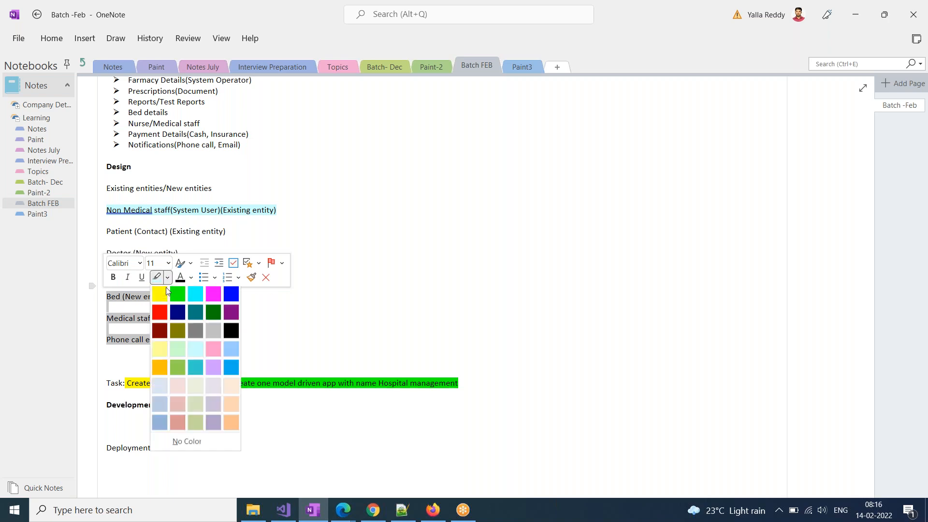
{"action": "left_click", "coordinate": [203, 389]}
{"action": "left_click", "coordinate": [156, 342]}
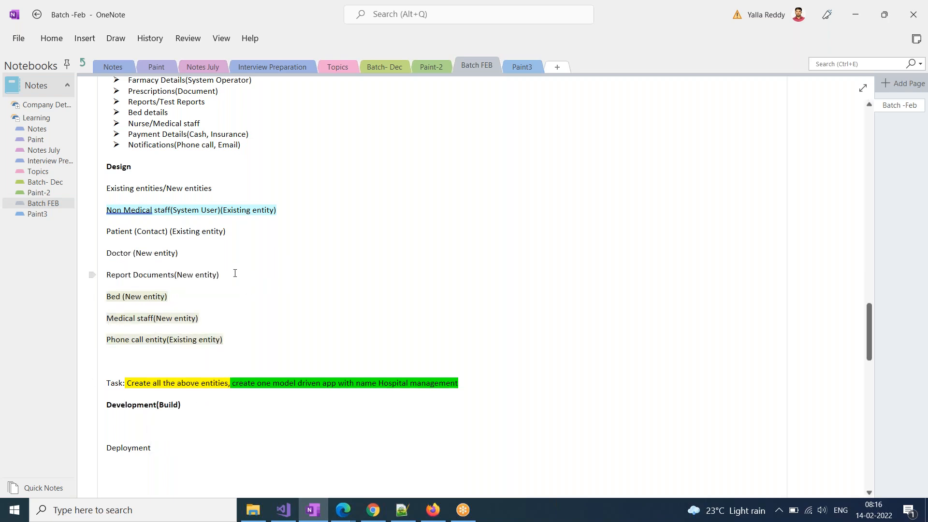
Review the Patient, Doctor and Report Documents lines, then return to the Doctor entity window in Edge
{"action": "left_click_drag", "start_coordinate": [208, 274], "coordinate": [107, 231]}
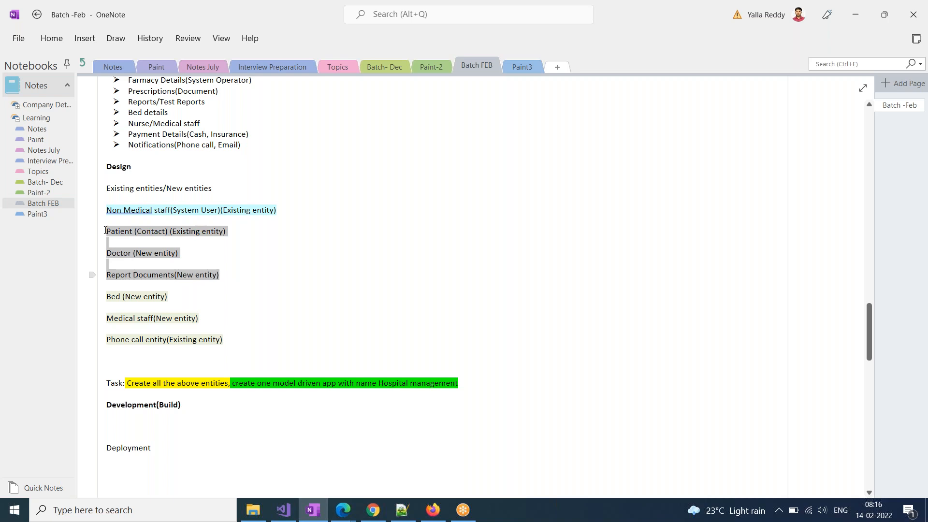
{"action": "left_click", "coordinate": [160, 275]}
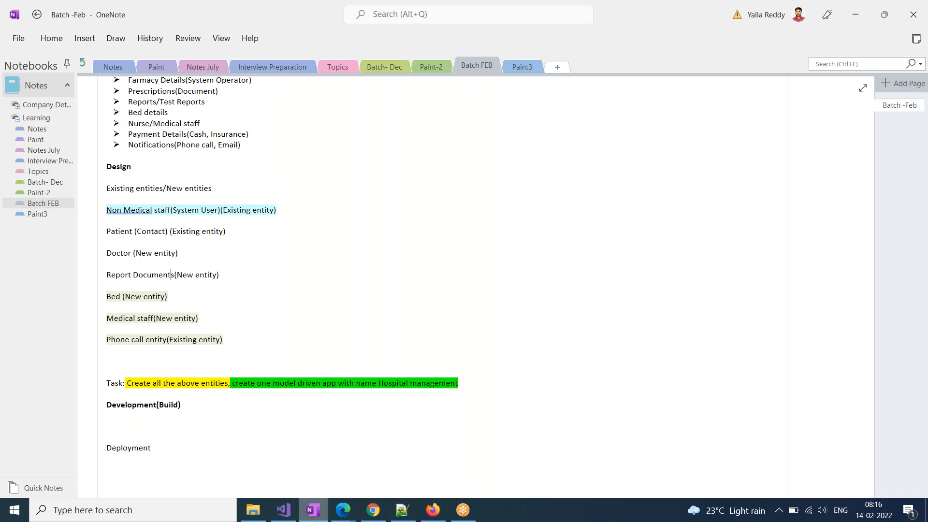
{"action": "left_click", "coordinate": [343, 509]}
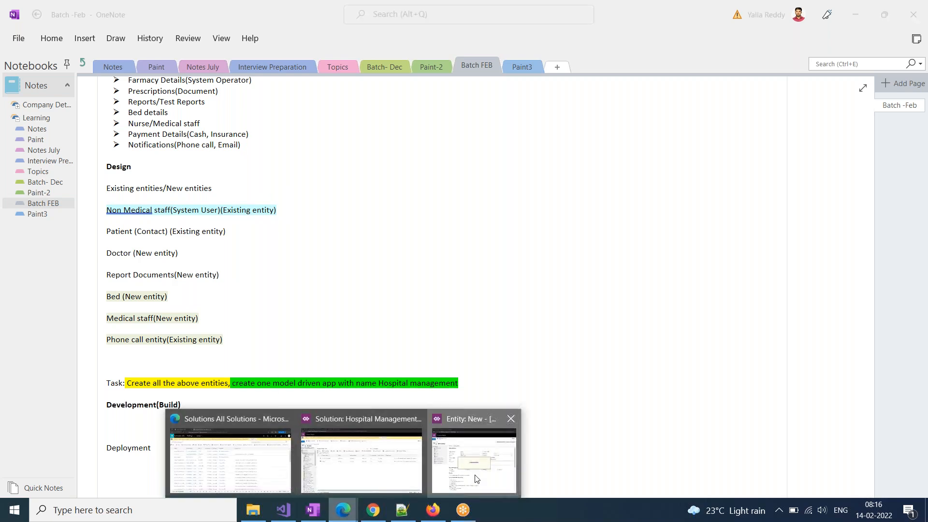
{"action": "left_click", "coordinate": [475, 480]}
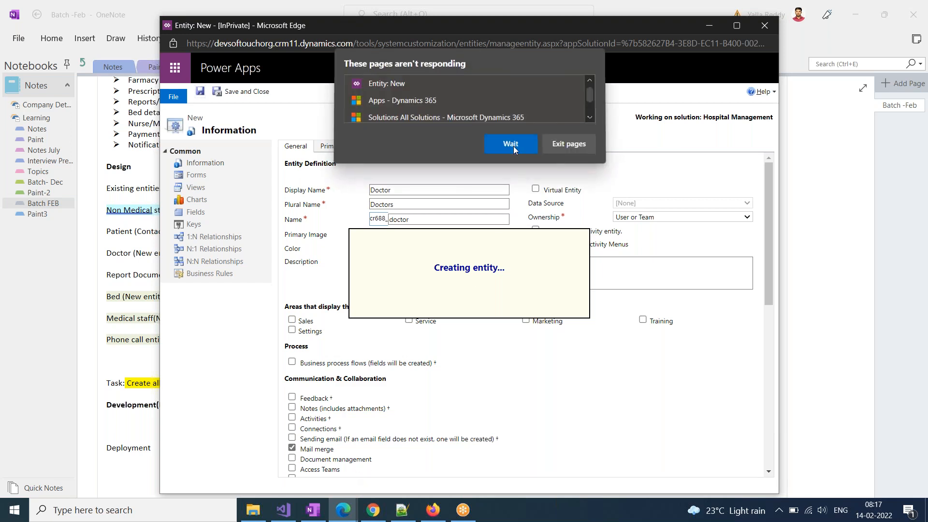
Keep waiting on the unresponsive-page prompt until the Doctor entity (cr688_doctor) is created
{"action": "left_click", "coordinate": [513, 145]}
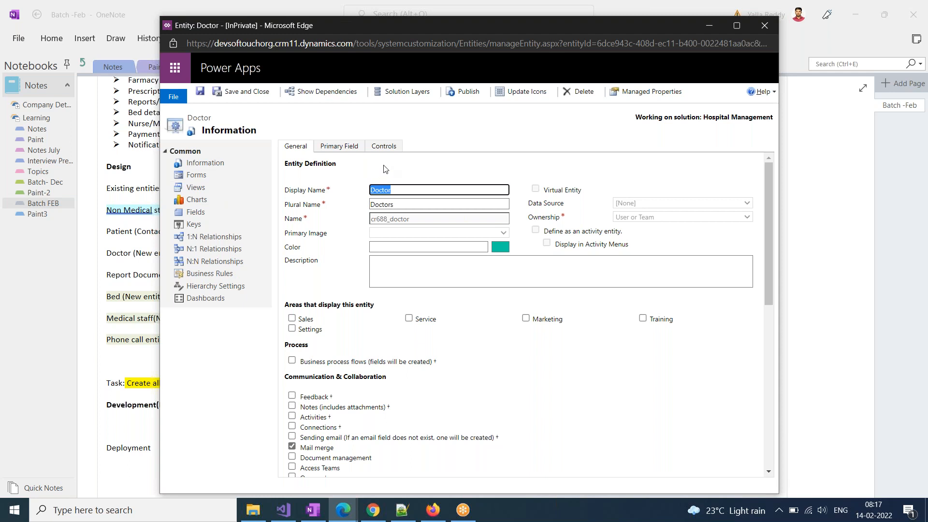
{"action": "left_click", "coordinate": [338, 513]}
Launch the Softouch App from the Apps list in the All Solutions window
{"action": "left_click", "coordinate": [194, 450]}
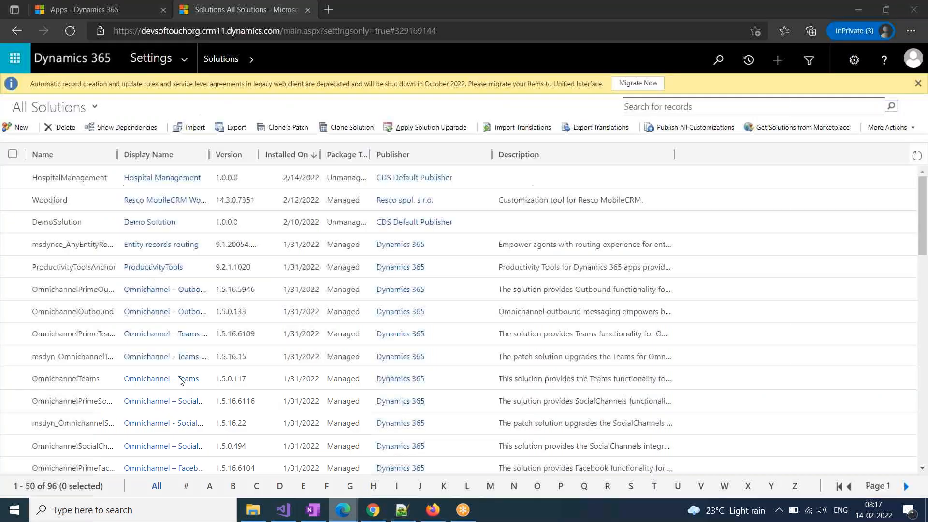
{"action": "left_click", "coordinate": [70, 14]}
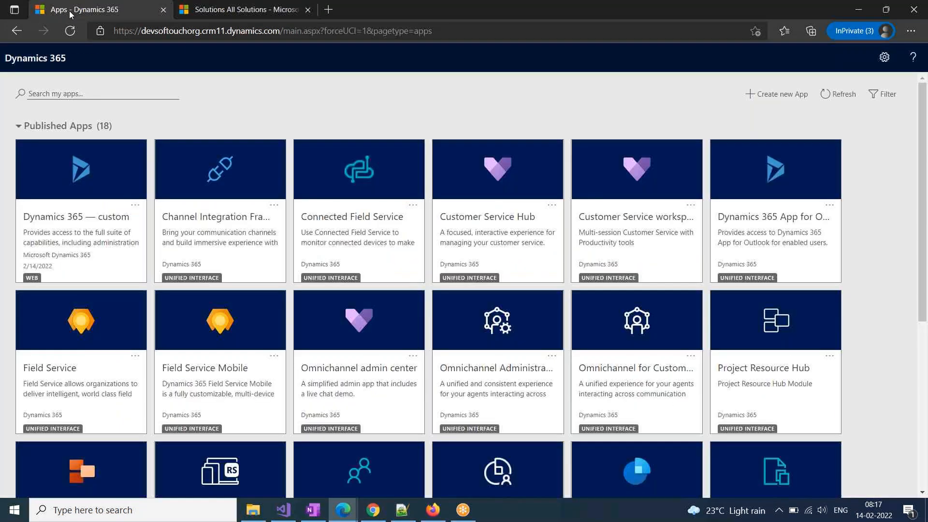
{"action": "scroll", "coordinate": [599, 488], "scroll_direction": "down", "scroll_amount": 3}
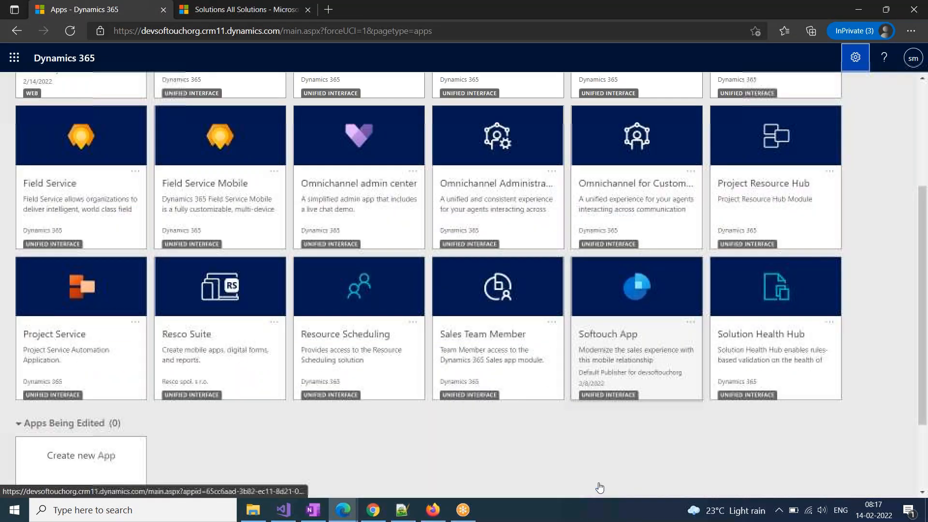
{"action": "left_click", "coordinate": [616, 334]}
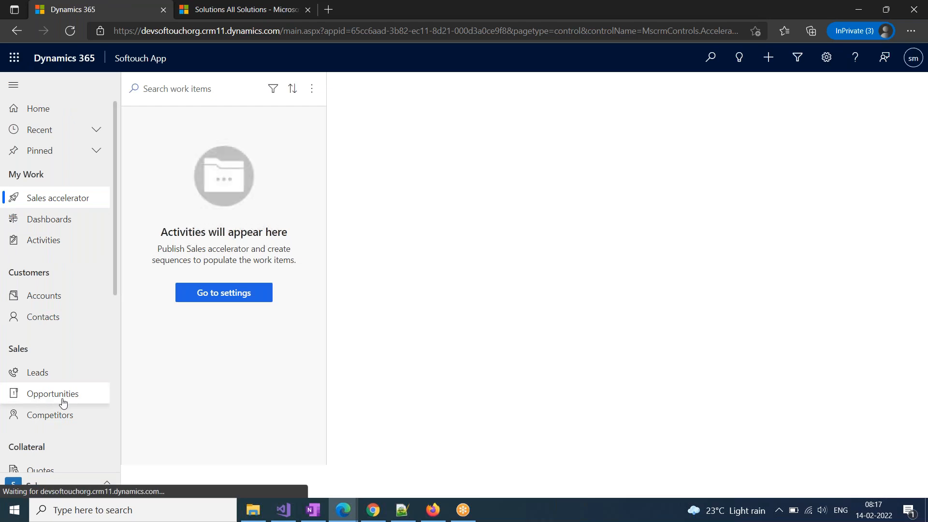
Back in the Entity: Doctor window, save and close the Doctor entity
{"action": "mouse_move", "coordinate": [343, 518]}
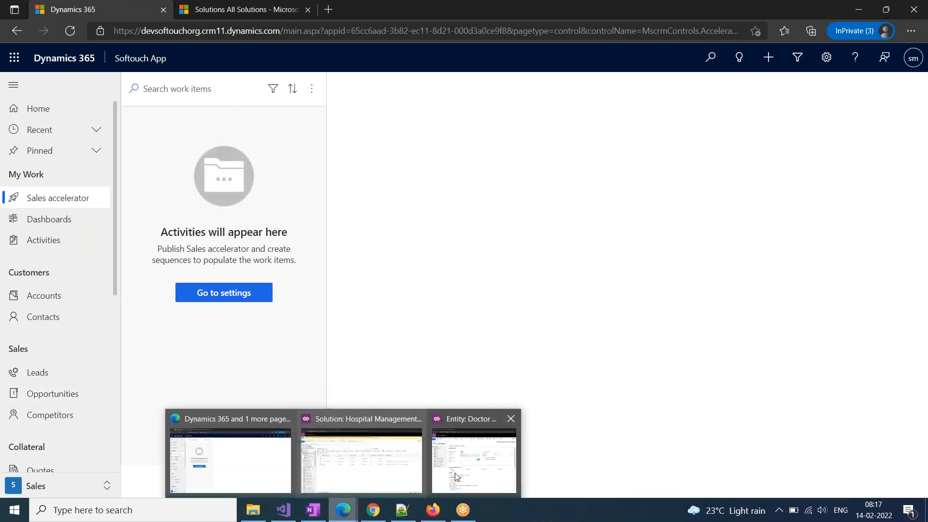
{"action": "left_click", "coordinate": [470, 472]}
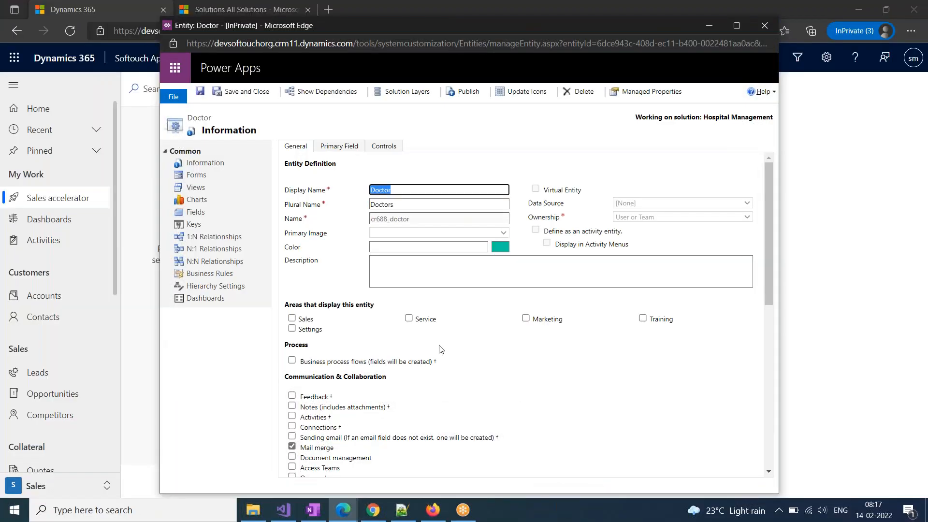
{"action": "left_click", "coordinate": [512, 97]}
{"action": "left_click", "coordinate": [241, 91]}
Enter display name 'Report Document' and plural name 'Report Documents' for the new entity
{"action": "mouse_move", "coordinate": [343, 513]}
{"action": "left_click", "coordinate": [409, 454]}
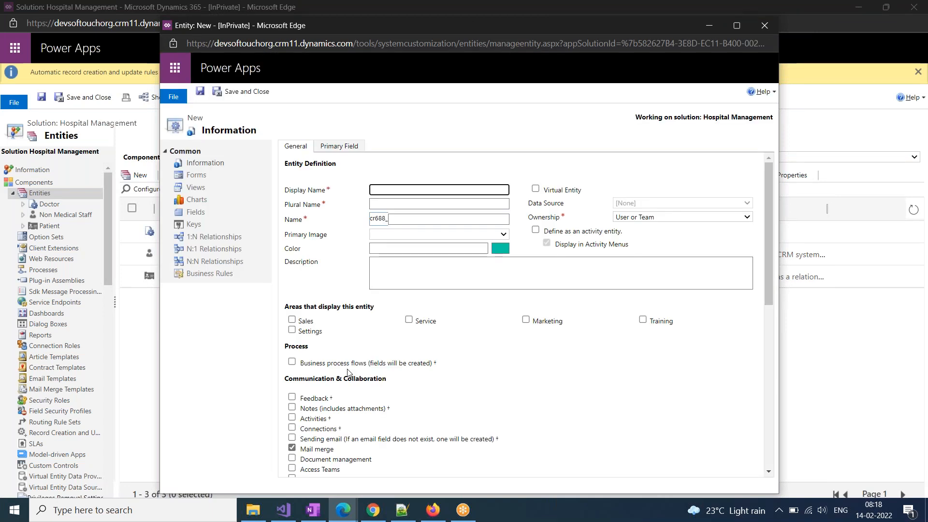
{"action": "type", "text": "Report Document"}
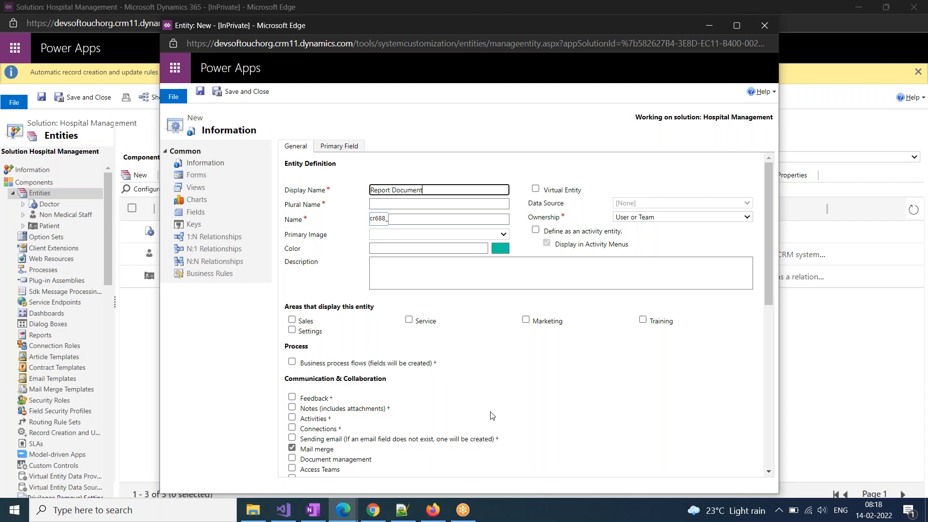
{"action": "left_click", "coordinate": [395, 207]}
{"action": "type", "text": "Re"}
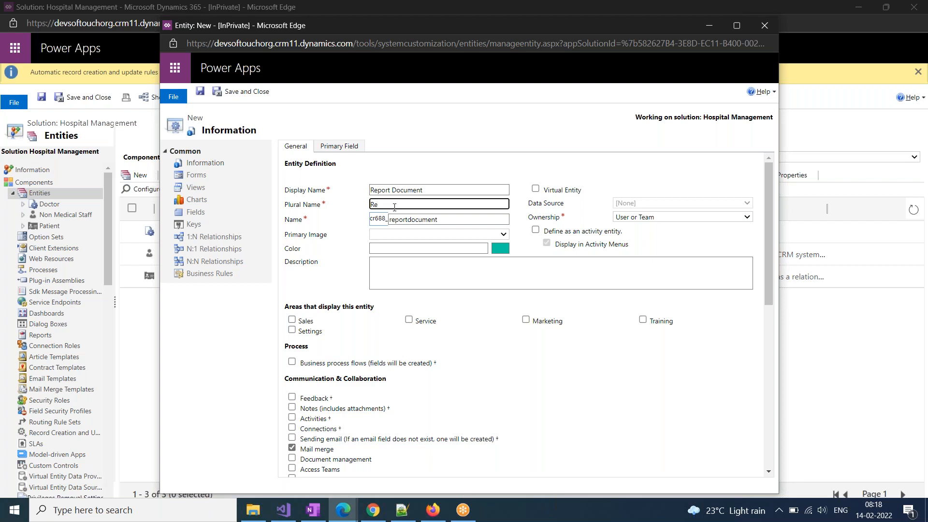
{"action": "type", "text": "port Documnets"}
{"action": "key", "text": "BackSpace"}
{"action": "key", "text": "BackSpace"}
{"action": "key", "text": "BackSpace"}
{"action": "type", "text": "ents"}
{"action": "left_click", "coordinate": [463, 360]}
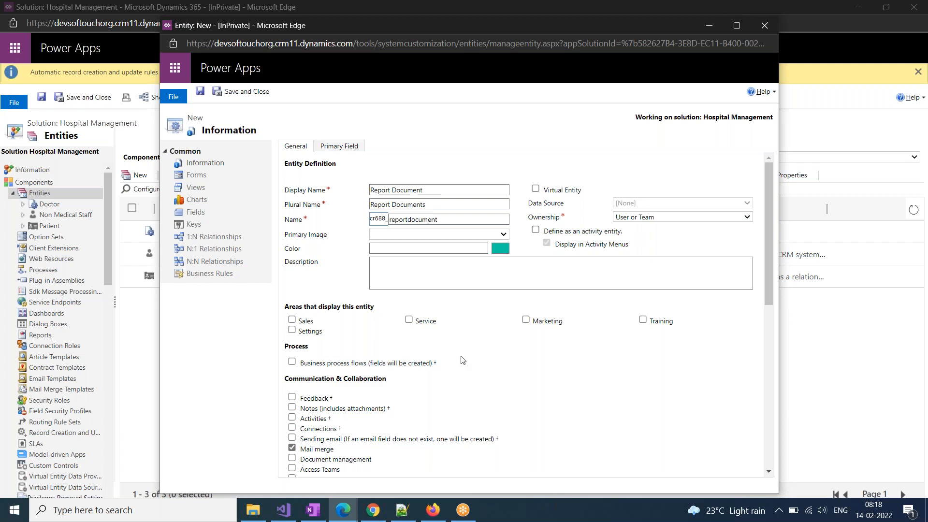
Save the Report Document entity and wait through the unresponsive-page prompt until creation finishes
{"action": "left_click", "coordinate": [245, 100]}
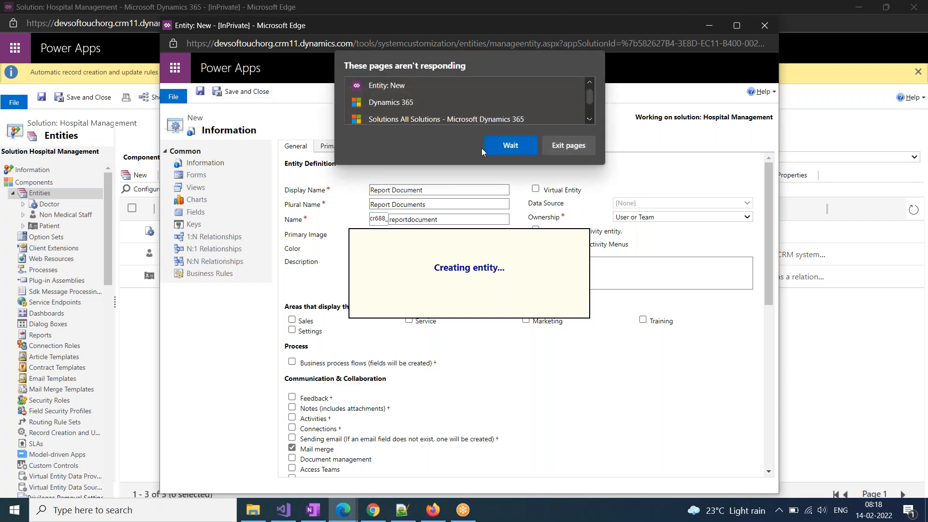
{"action": "left_click", "coordinate": [485, 152]}
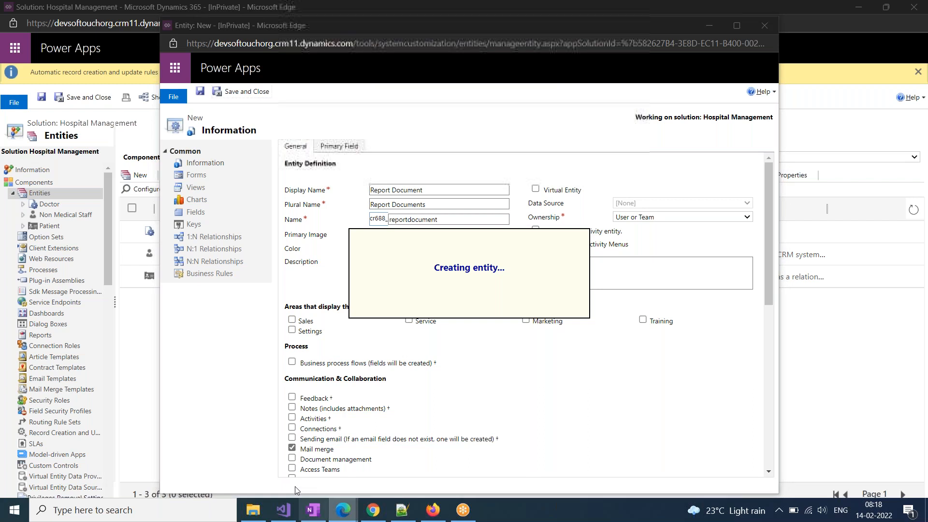
{"action": "mouse_move", "coordinate": [343, 510]}
{"action": "left_click", "coordinate": [227, 449]}
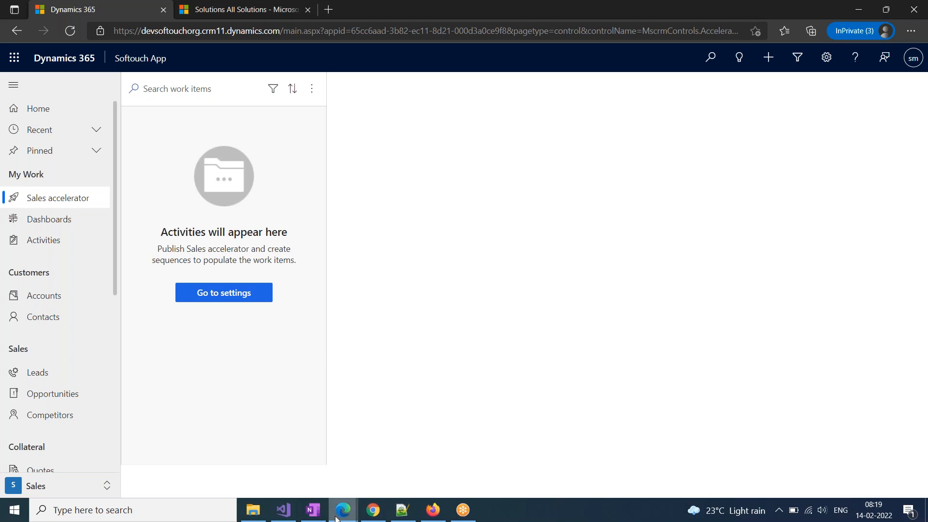
{"action": "mouse_move", "coordinate": [343, 510]}
{"action": "mouse_move", "coordinate": [446, 471]}
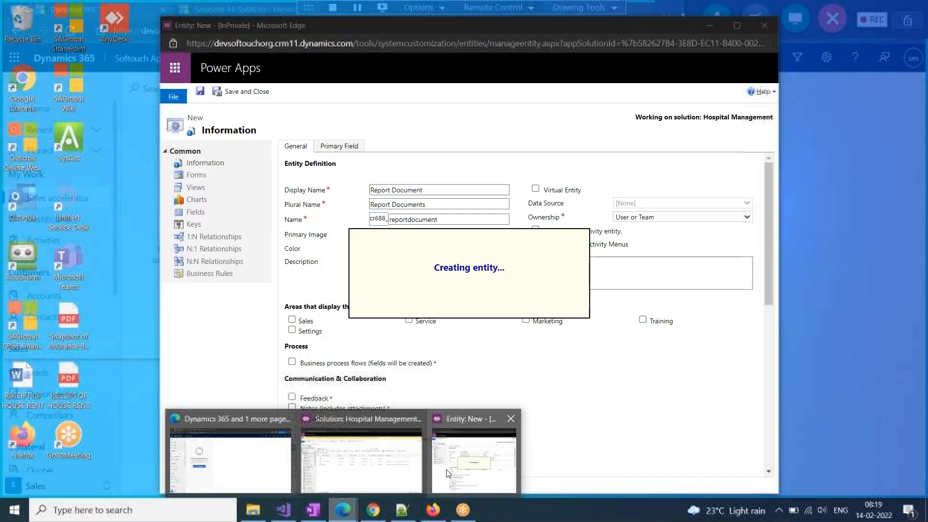
{"action": "mouse_move", "coordinate": [347, 471]}
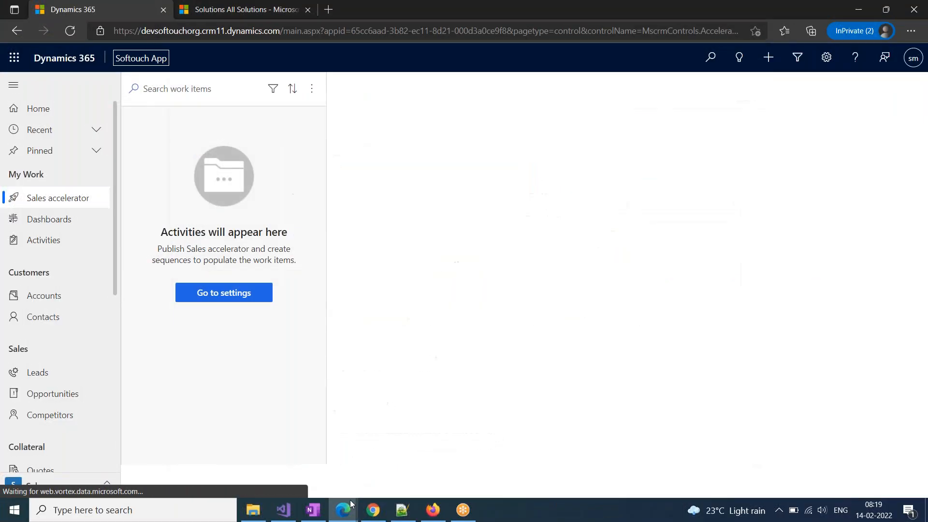
Collapse Entities, go to the solution's Model-driven Apps, and start a new app
{"action": "mouse_move", "coordinate": [361, 490]}
{"action": "left_click", "coordinate": [387, 463]}
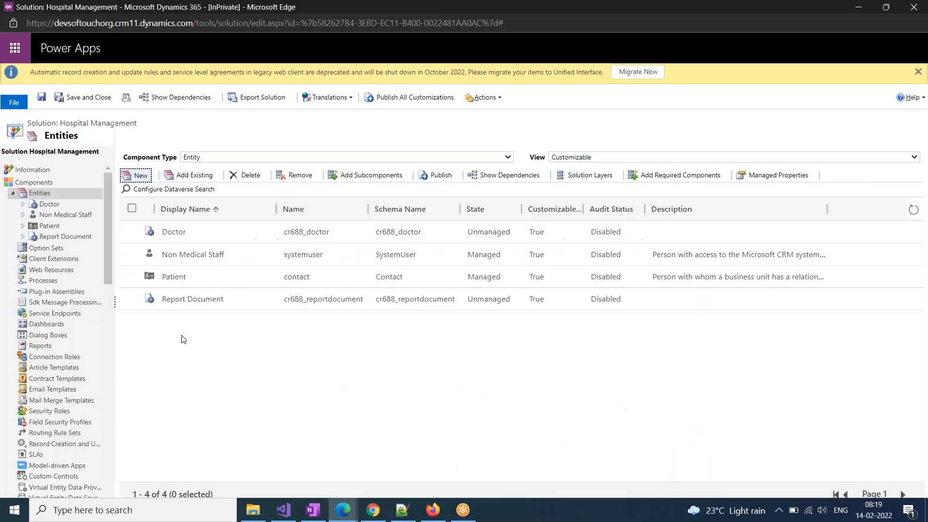
{"action": "left_click", "coordinate": [14, 194]}
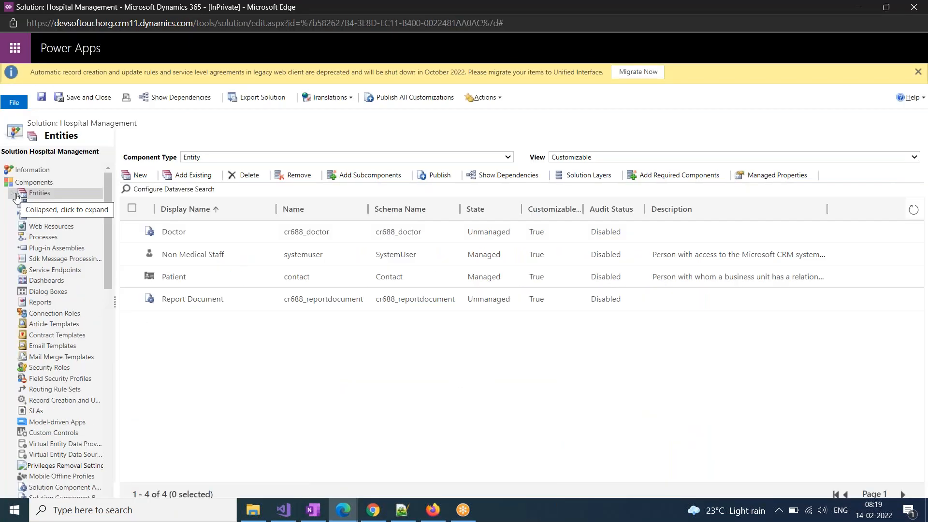
{"action": "left_click", "coordinate": [42, 424]}
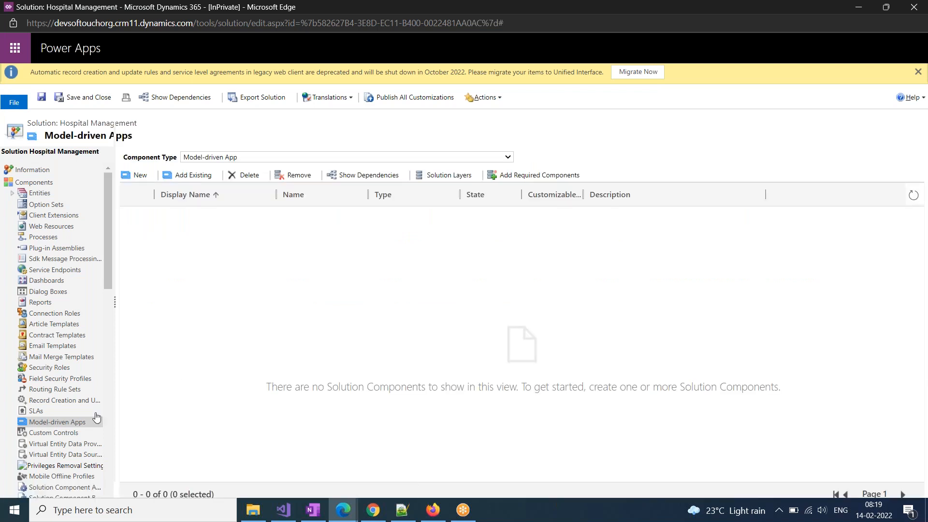
{"action": "left_click", "coordinate": [135, 175]}
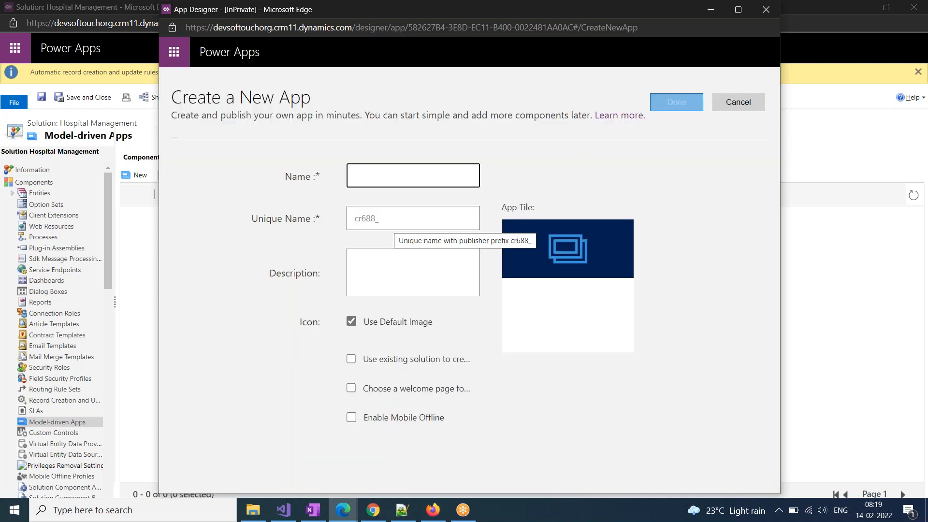
Name the new app 'Hospital Management' and create it in App Designer
{"action": "type", "text": "Hos"}
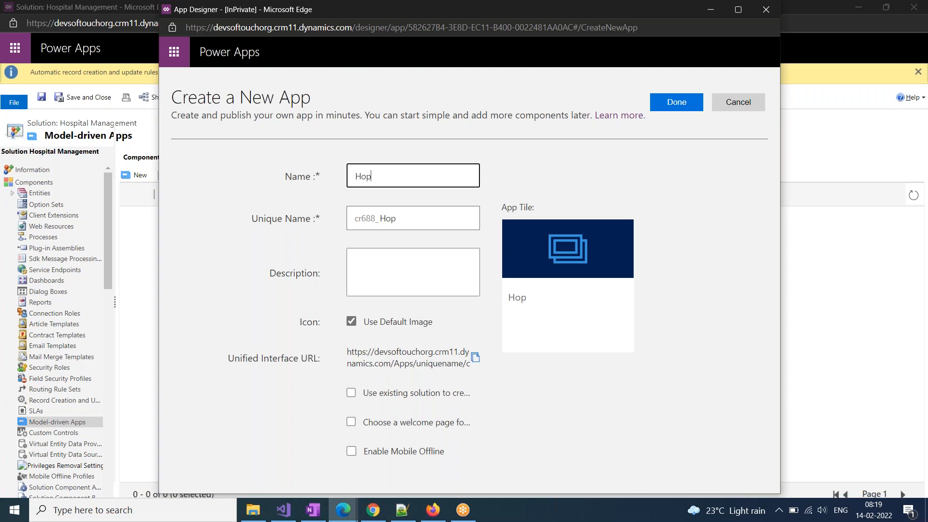
{"action": "type", "text": "pital Ma"}
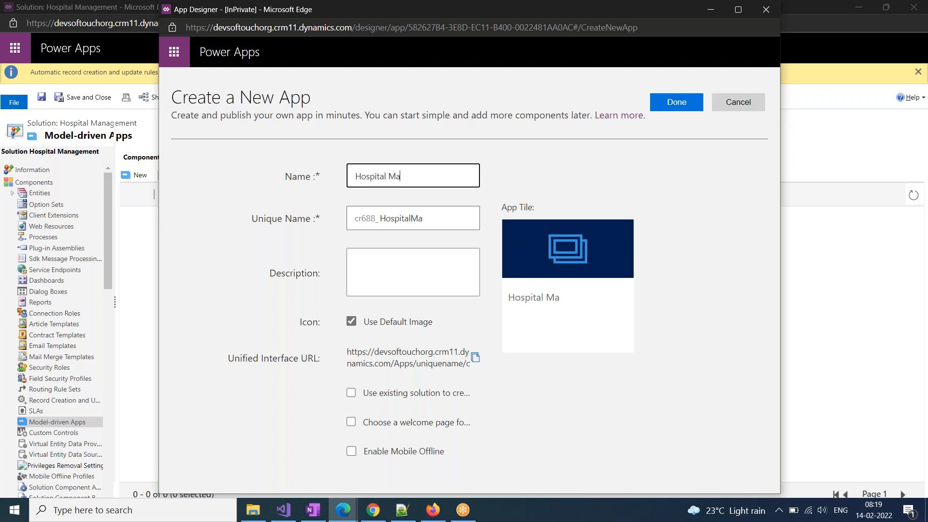
{"action": "type", "text": "nagement"}
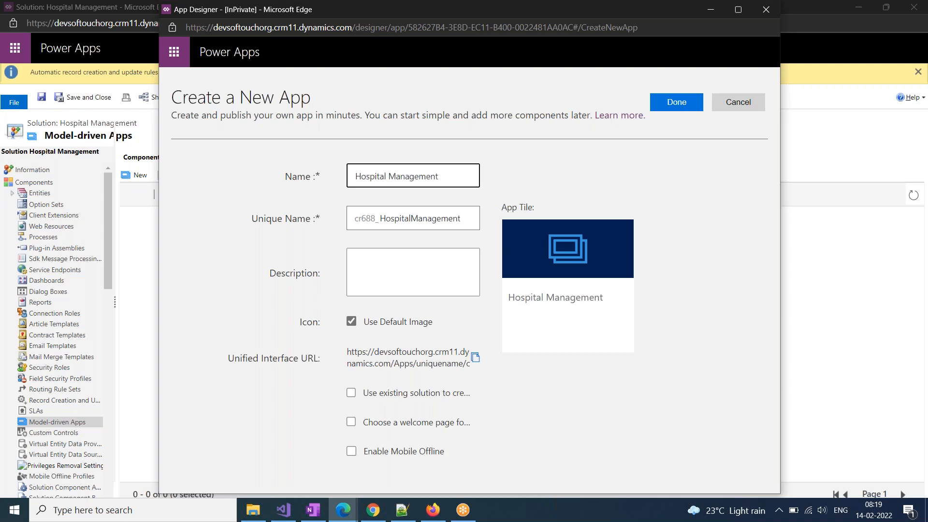
{"action": "left_click", "coordinate": [576, 442]}
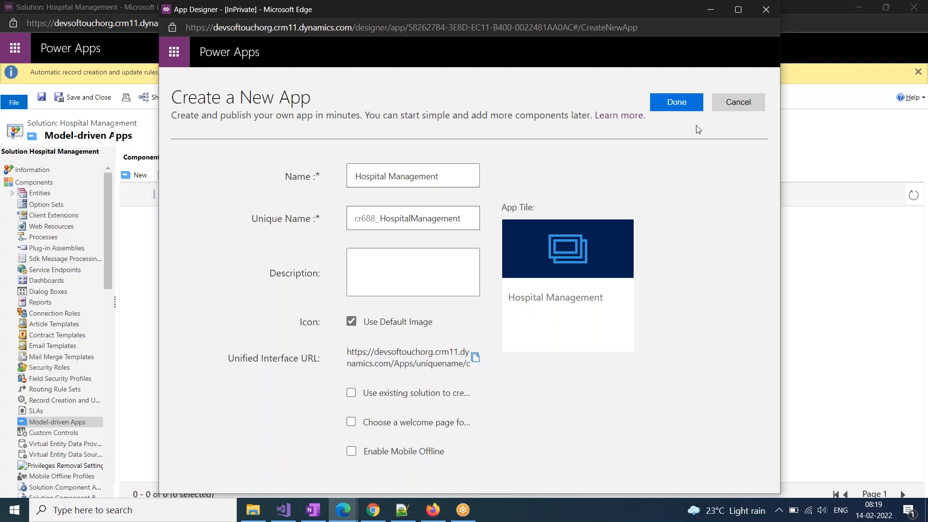
{"action": "left_click", "coordinate": [679, 101]}
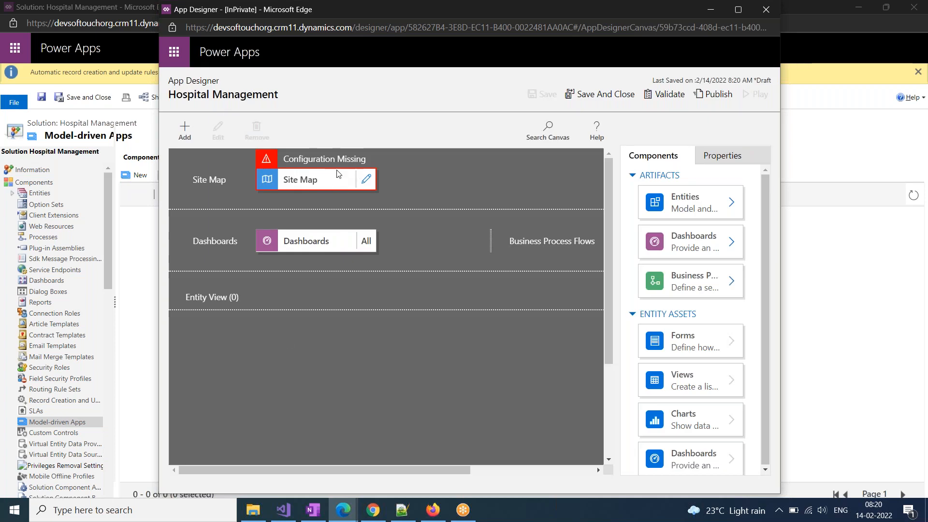
{"action": "left_click", "coordinate": [341, 513]}
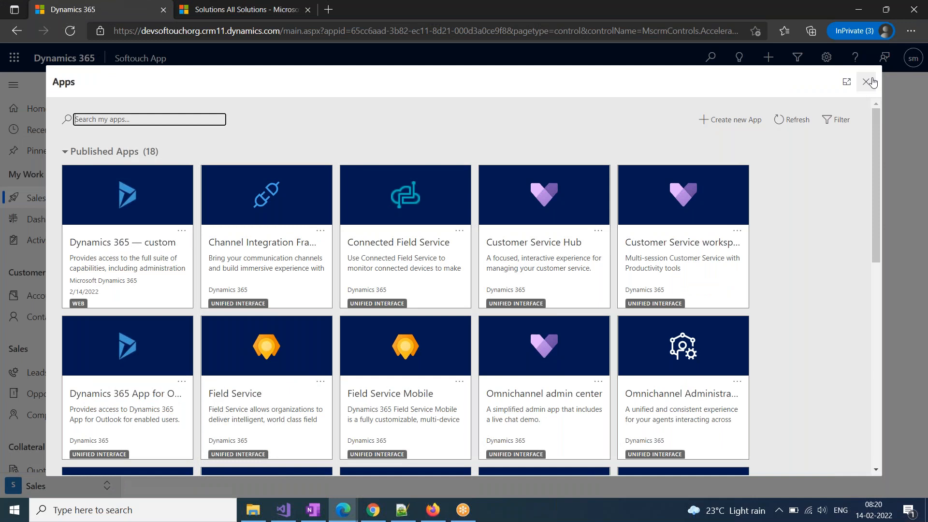
Close the app and area lists, return to App Designer, and open the Site Map for editing
{"action": "left_click", "coordinate": [866, 82]}
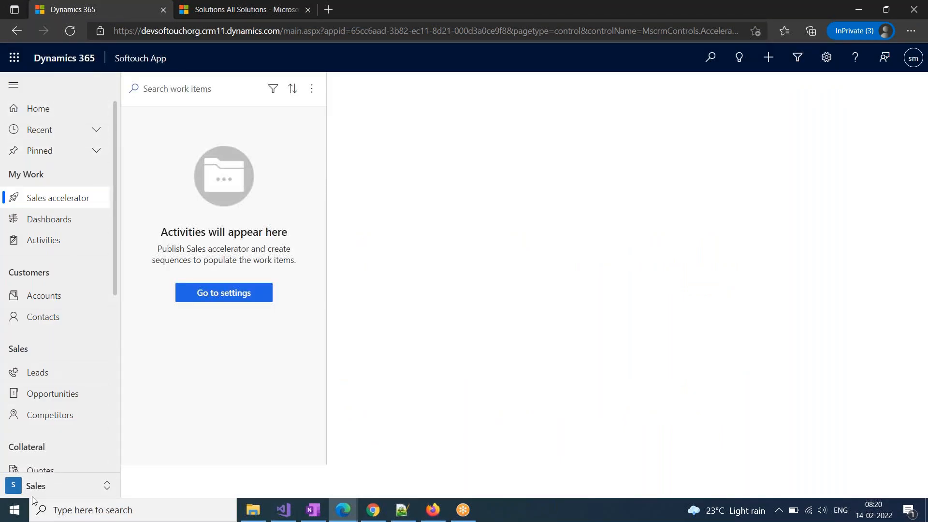
{"action": "left_click", "coordinate": [53, 488]}
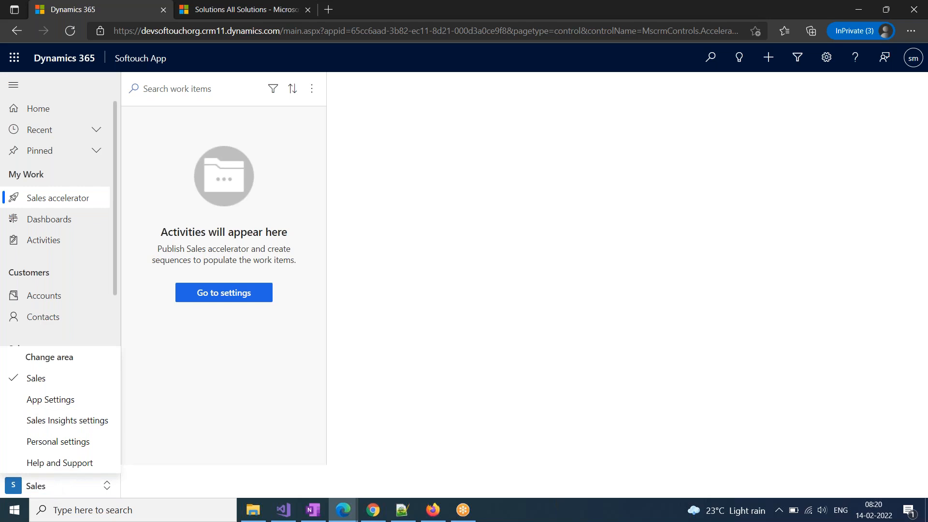
{"action": "left_click", "coordinate": [185, 362]}
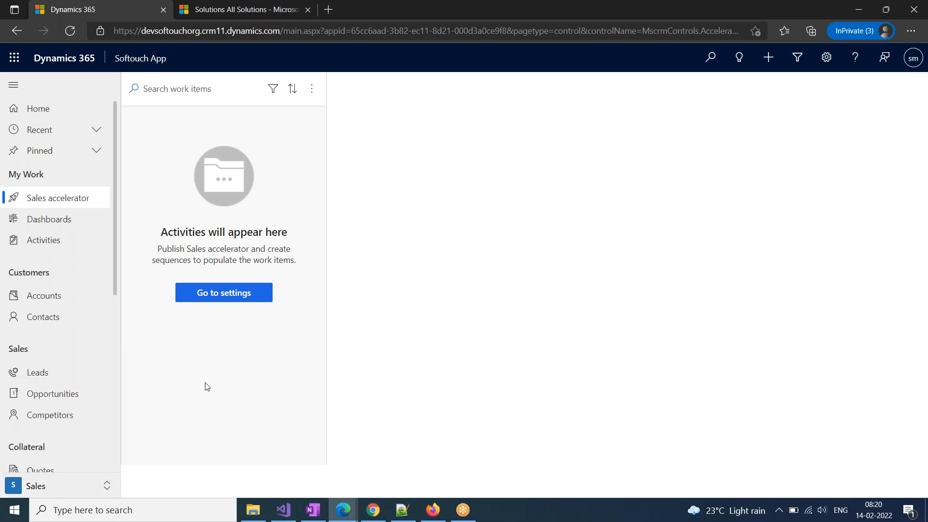
{"action": "left_click", "coordinate": [341, 516]}
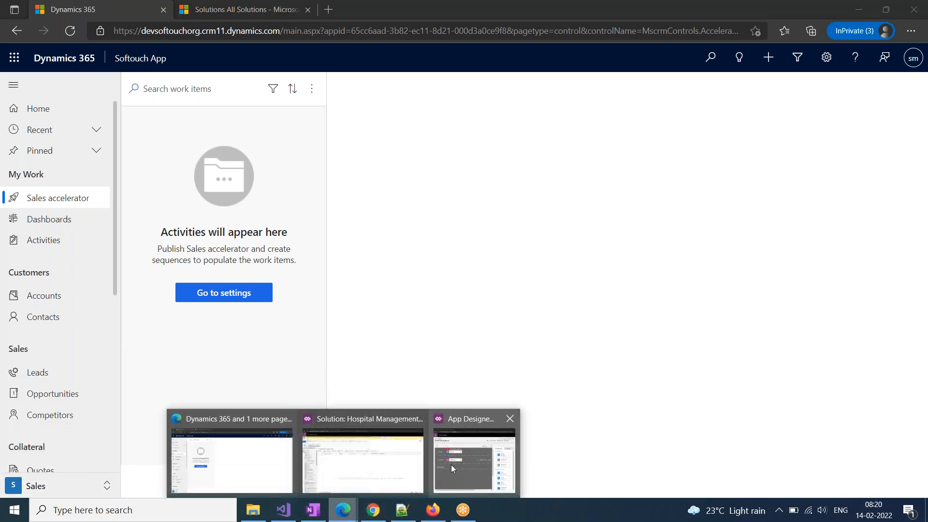
{"action": "left_click", "coordinate": [451, 465]}
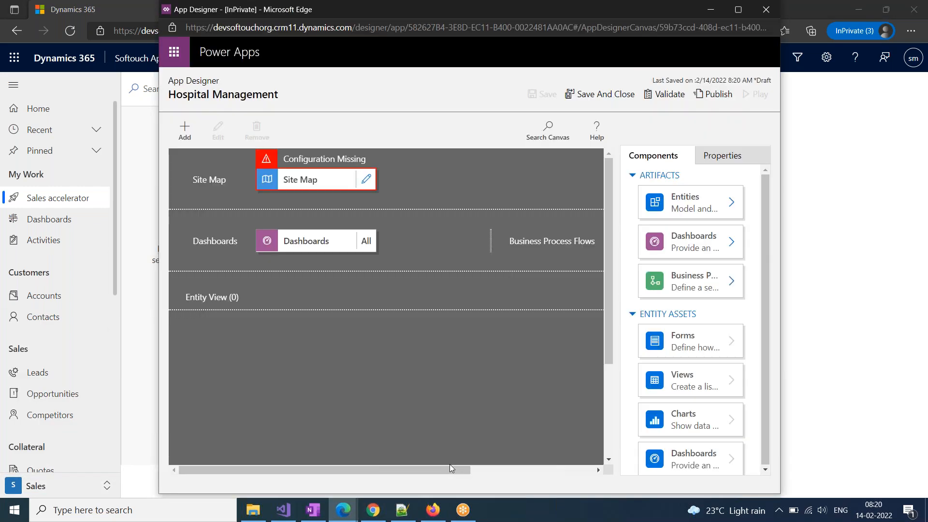
{"action": "left_click", "coordinate": [366, 179]}
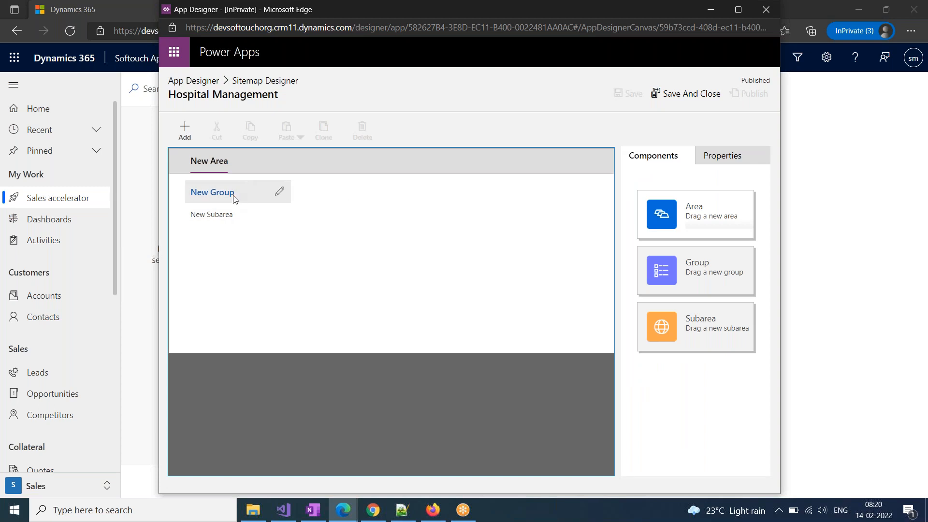
Rename the site map group to 'Hospital Details'
{"action": "left_click", "coordinate": [280, 192]}
{"action": "key", "text": "BackSpace"}
{"action": "key", "text": "BackSpace"}
{"action": "key", "text": "BackSpace"}
{"action": "key", "text": "BackSpace"}
{"action": "key", "text": "BackSpace"}
{"action": "key", "text": "BackSpace"}
{"action": "key", "text": "BackSpace"}
{"action": "key", "text": "BackSpace"}
{"action": "key", "text": "BackSpace"}
{"action": "type", "text": "Ho"}
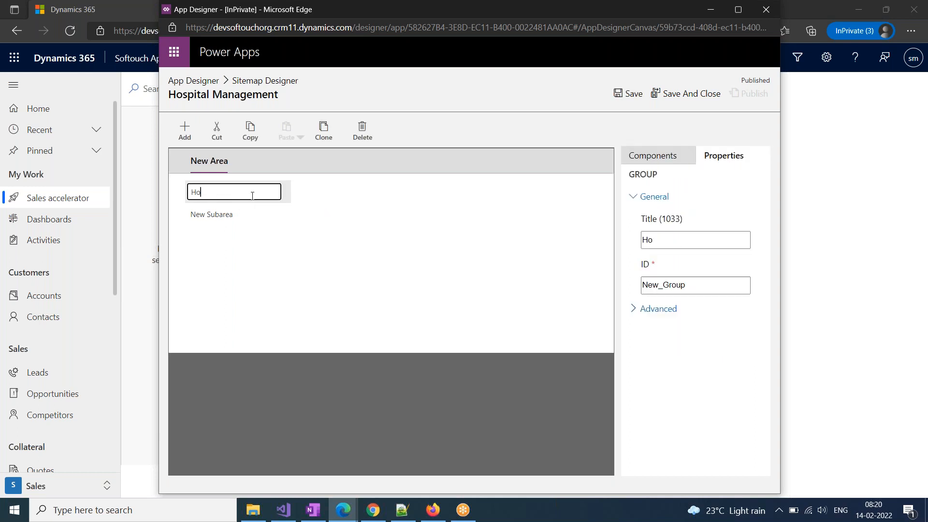
{"action": "type", "text": "spital "}
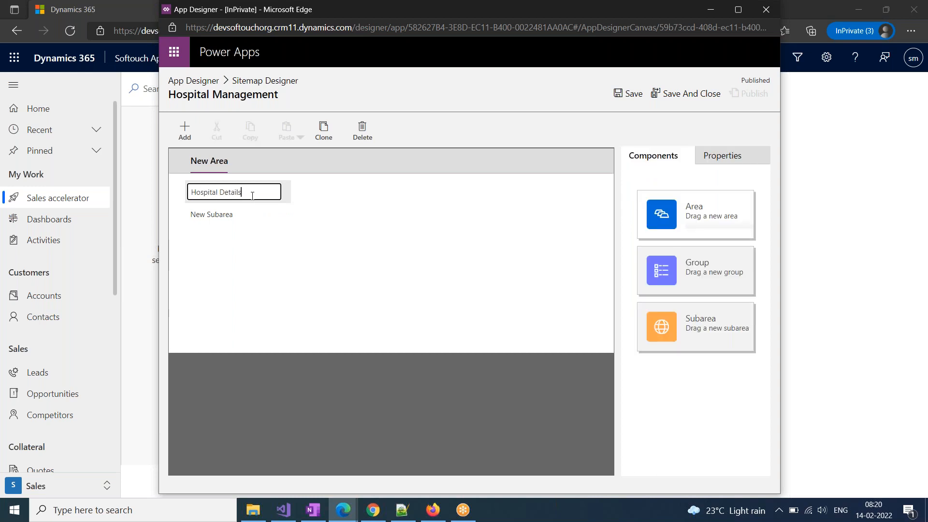
{"action": "type", "text": "Details"}
{"action": "left_click", "coordinate": [592, 229]}
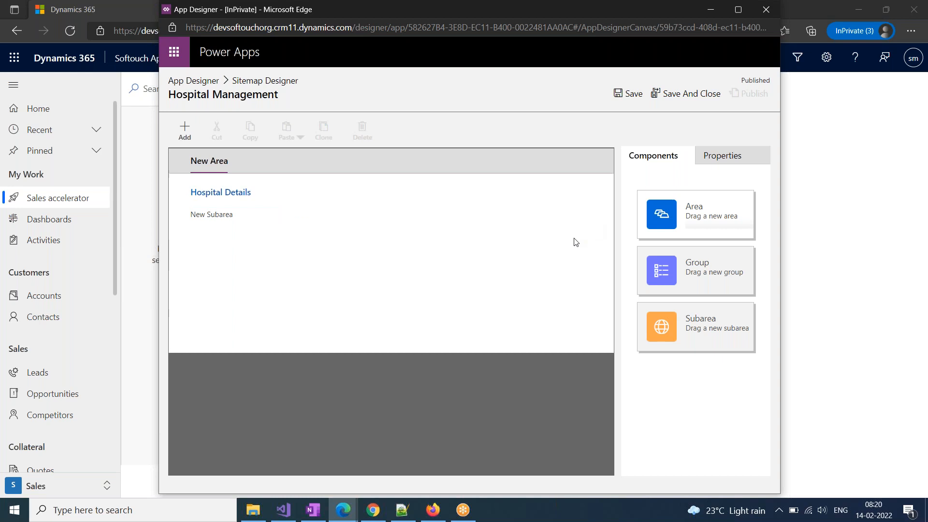
Make the first subarea 'Patients' linked to the Patient entity, save, and add another subarea
{"action": "mouse_move", "coordinate": [207, 217]}
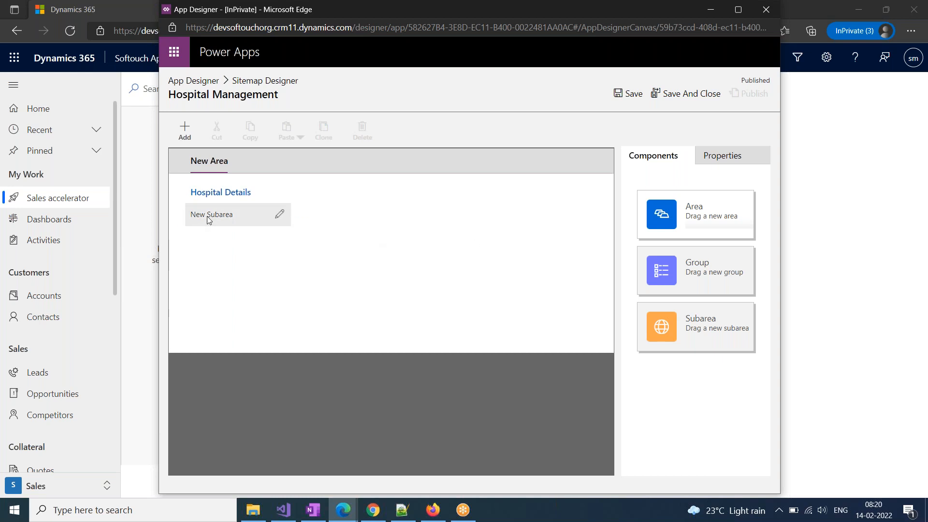
{"action": "left_click", "coordinate": [207, 216]}
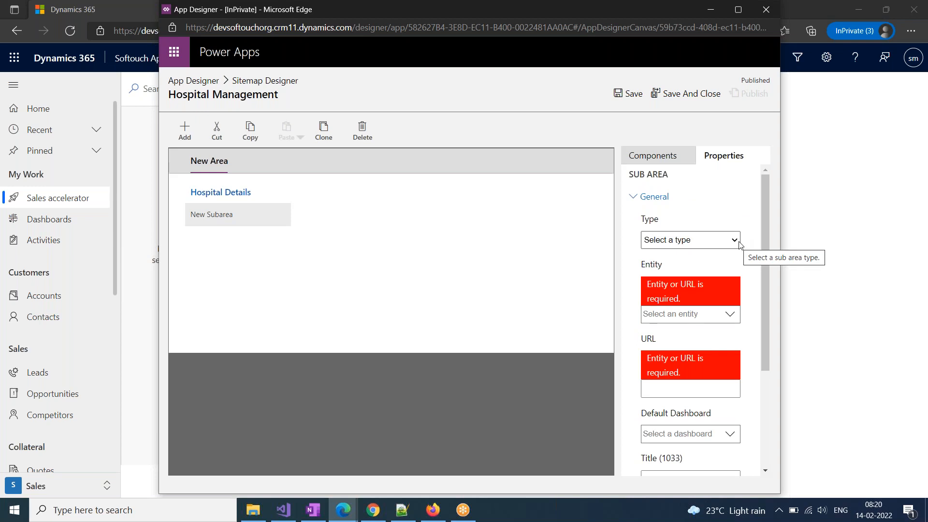
{"action": "left_click", "coordinate": [679, 240]}
{"action": "left_click", "coordinate": [672, 277]}
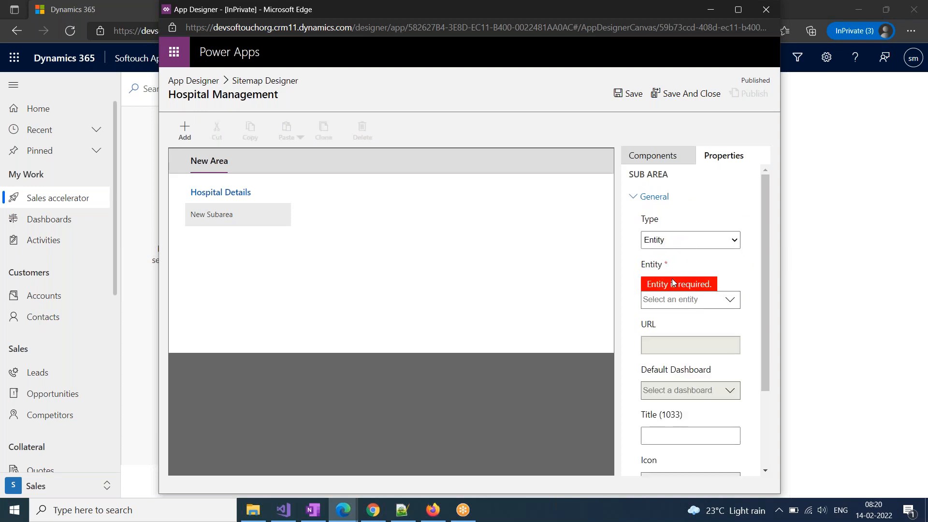
{"action": "left_click", "coordinate": [722, 302]}
{"action": "type", "text": "Patient"}
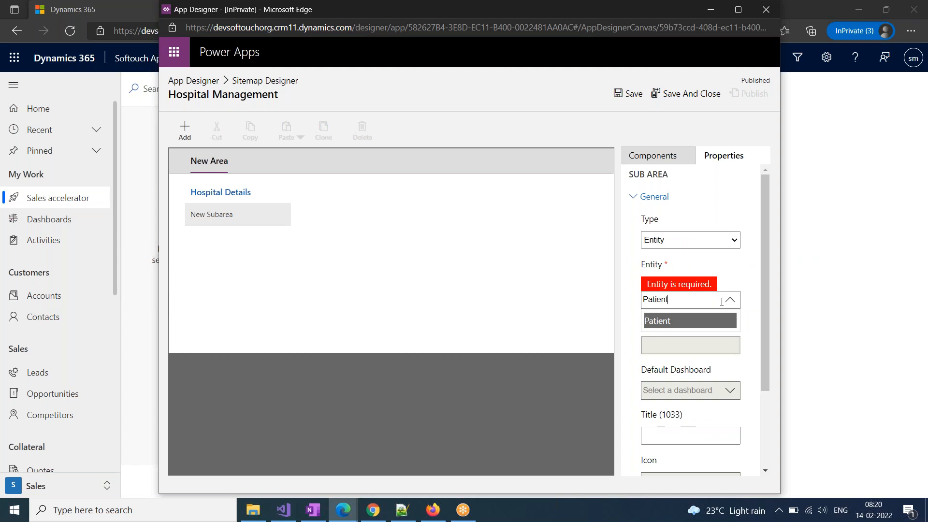
{"action": "key", "text": "Return"}
{"action": "left_click", "coordinate": [674, 422]}
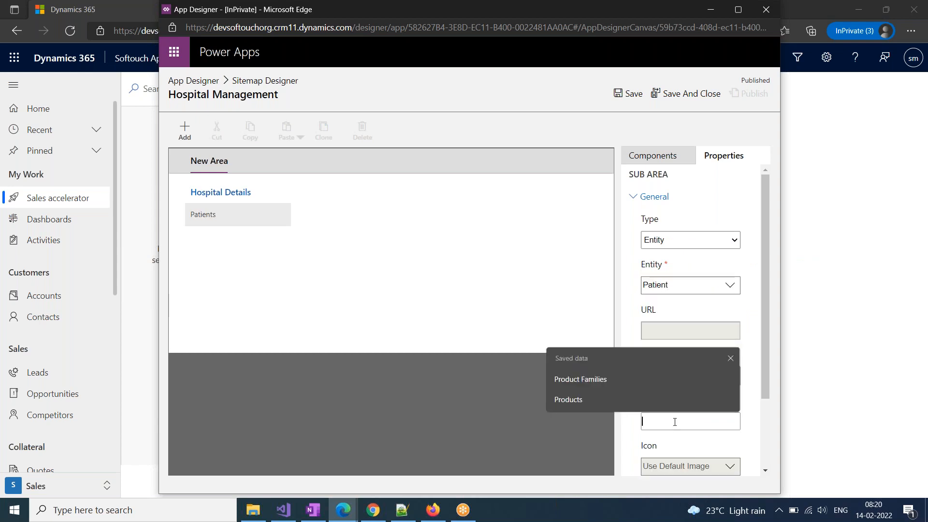
{"action": "type", "text": "Patients"}
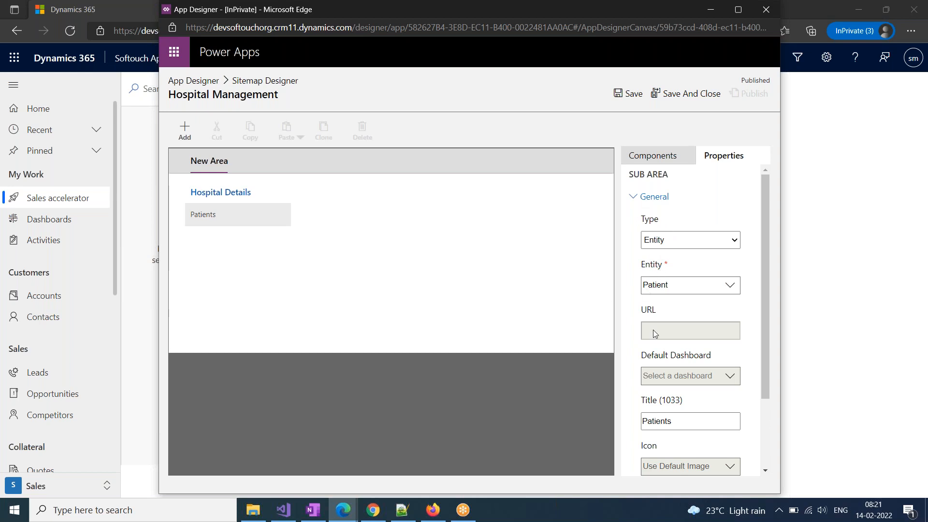
{"action": "left_click", "coordinate": [627, 93]}
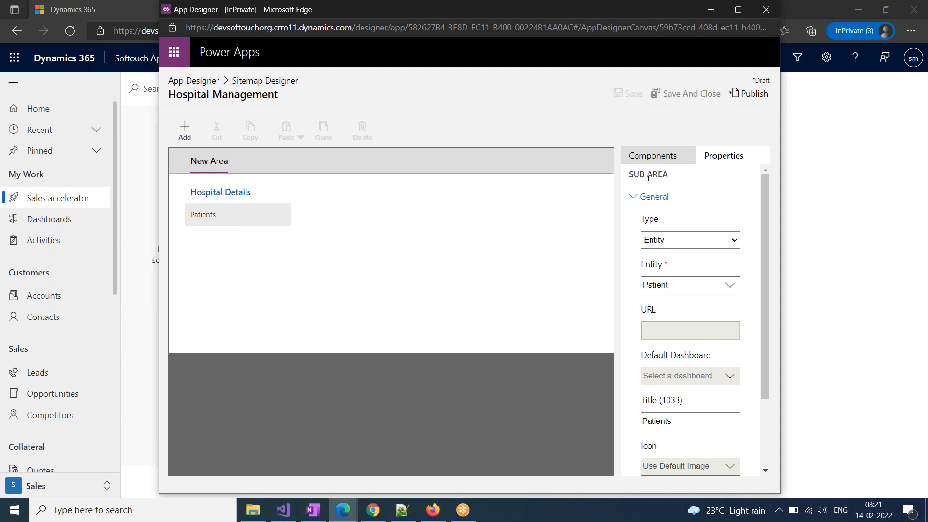
{"action": "left_click", "coordinate": [651, 162]}
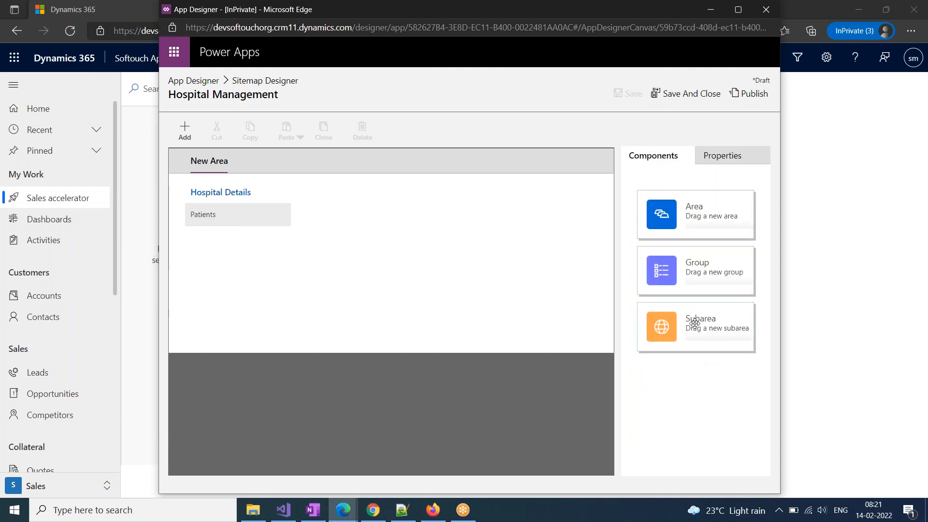
{"action": "left_click_drag", "start_coordinate": [703, 327], "coordinate": [258, 259]}
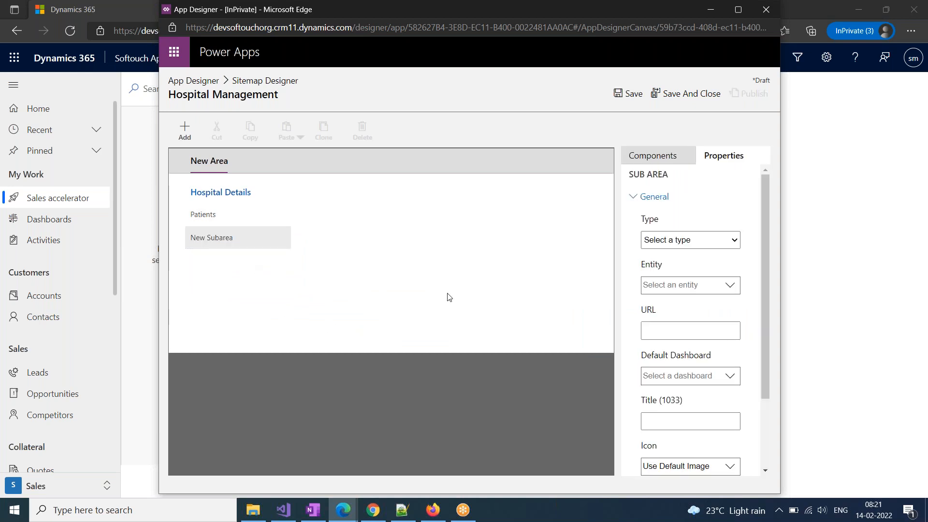
Set the new subarea to type Entity, entity Doctor, titled 'Doctors'
{"action": "left_click", "coordinate": [700, 240]}
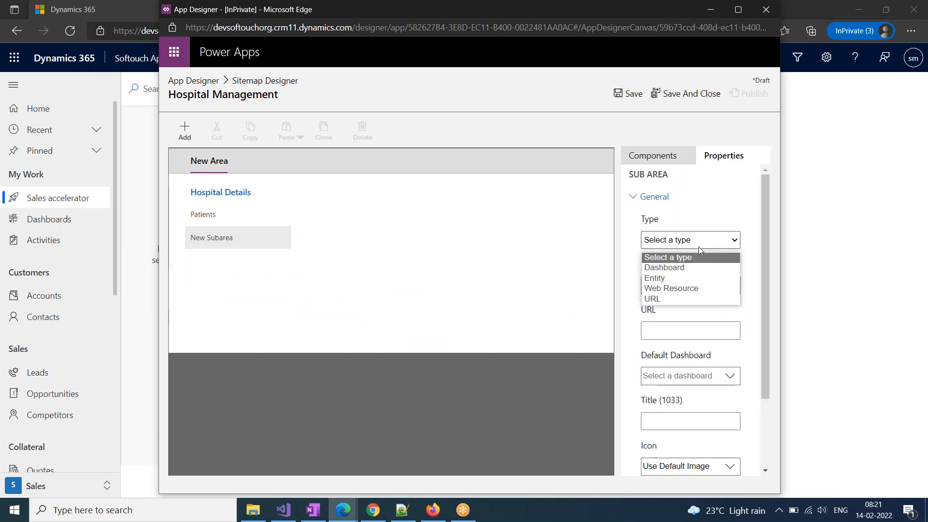
{"action": "left_click", "coordinate": [669, 278]}
{"action": "left_click", "coordinate": [694, 301]}
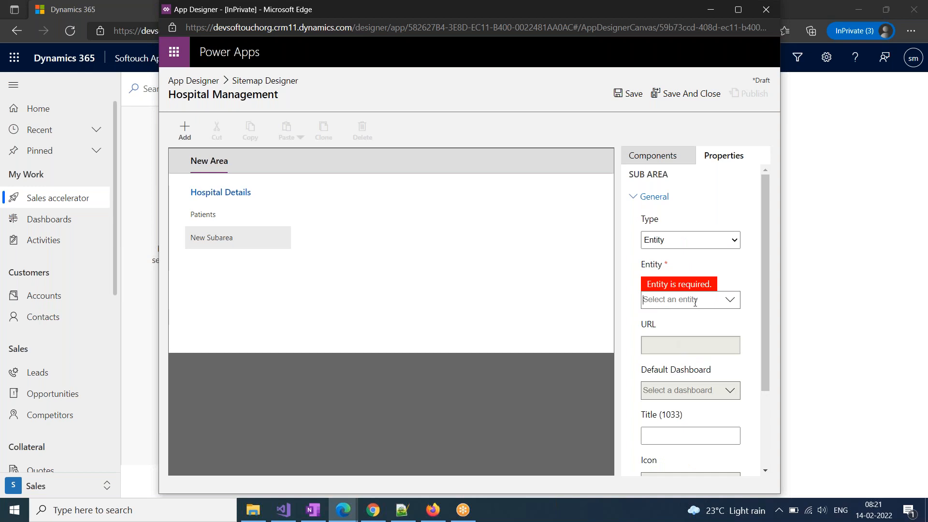
{"action": "type", "text": "docot"}
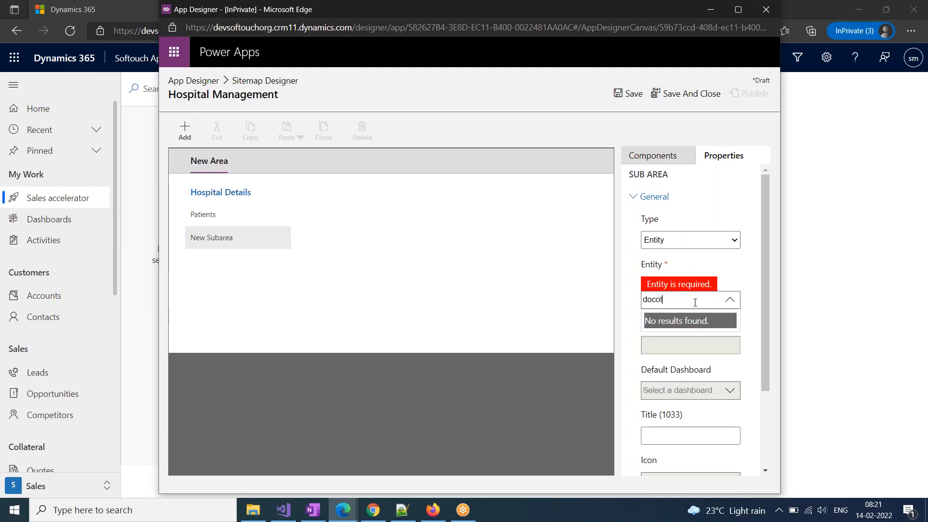
{"action": "key", "text": "BackSpace"}
{"action": "key", "text": "BackSpace"}
{"action": "type", "text": "tor"}
{"action": "left_click", "coordinate": [689, 320]}
{"action": "scroll", "coordinate": [683, 378], "scroll_direction": "down", "scroll_amount": 2}
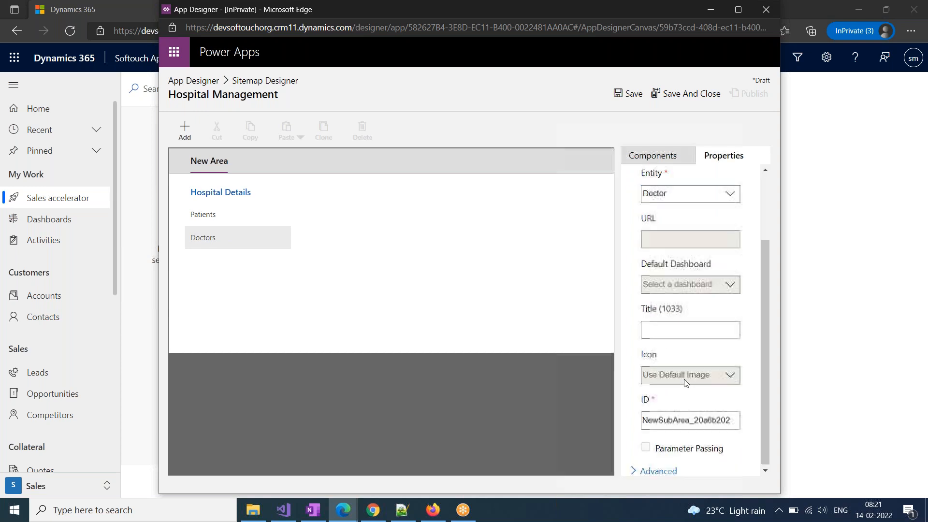
{"action": "left_click", "coordinate": [667, 335]}
{"action": "type", "text": "Doc"}
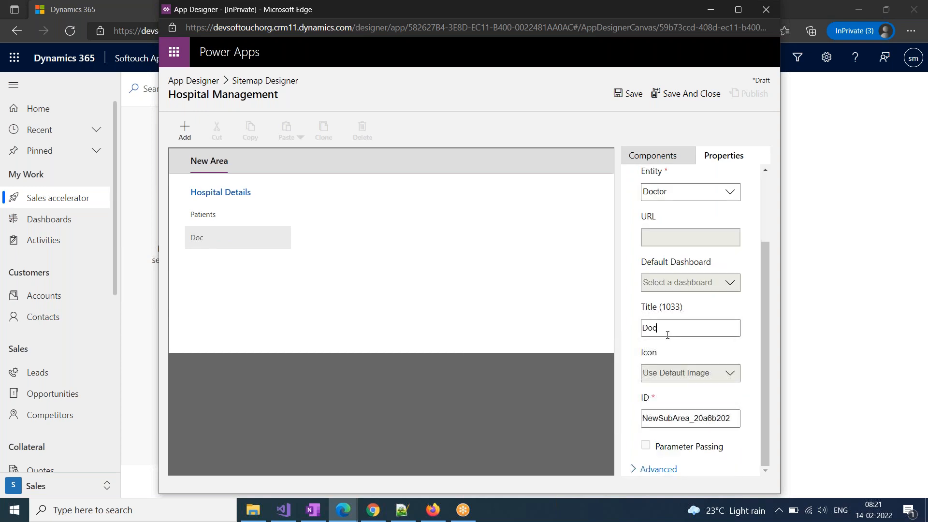
{"action": "type", "text": "tors"}
{"action": "left_click", "coordinate": [570, 325]}
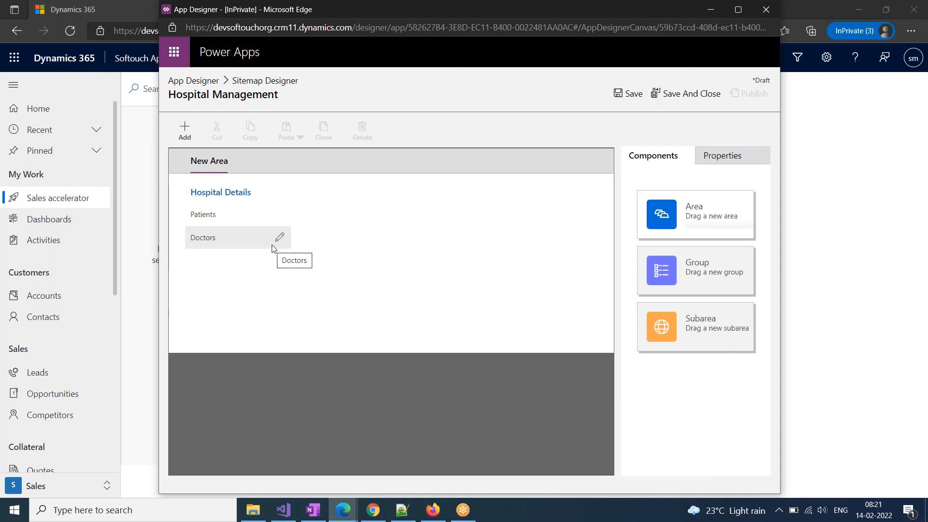
Add another blank subarea below Doctors in the Hospital Details group
{"action": "left_click_drag", "start_coordinate": [718, 340], "coordinate": [487, 301]}
{"action": "left_click", "coordinate": [210, 243]}
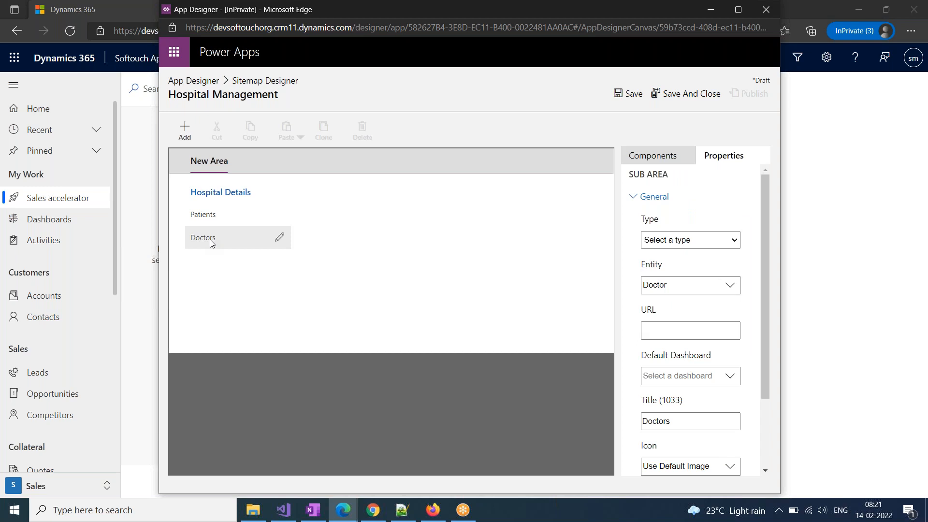
{"action": "left_click", "coordinate": [659, 159]}
{"action": "left_click_drag", "start_coordinate": [706, 327], "coordinate": [238, 270]}
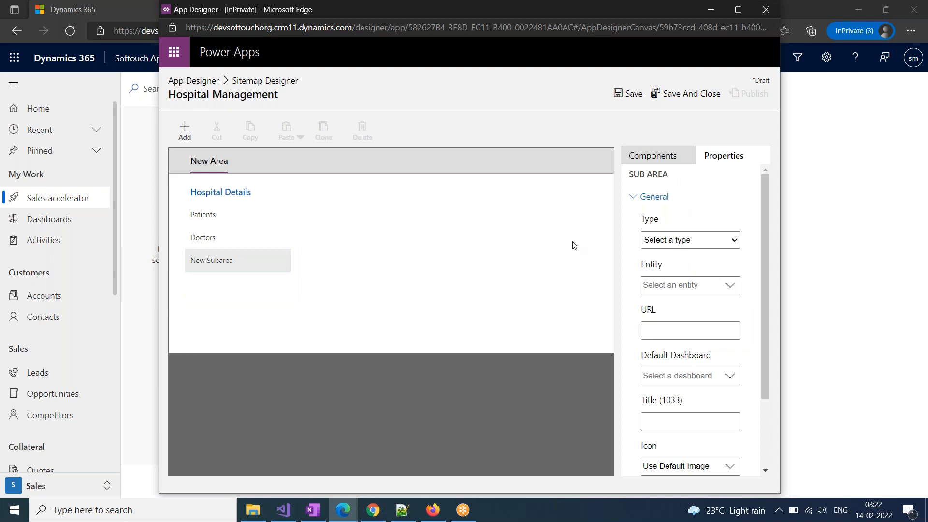
Set the third subarea to type Entity, entity Report Document, titled 'Report Documents'
{"action": "left_click", "coordinate": [673, 241]}
{"action": "left_click", "coordinate": [661, 277]}
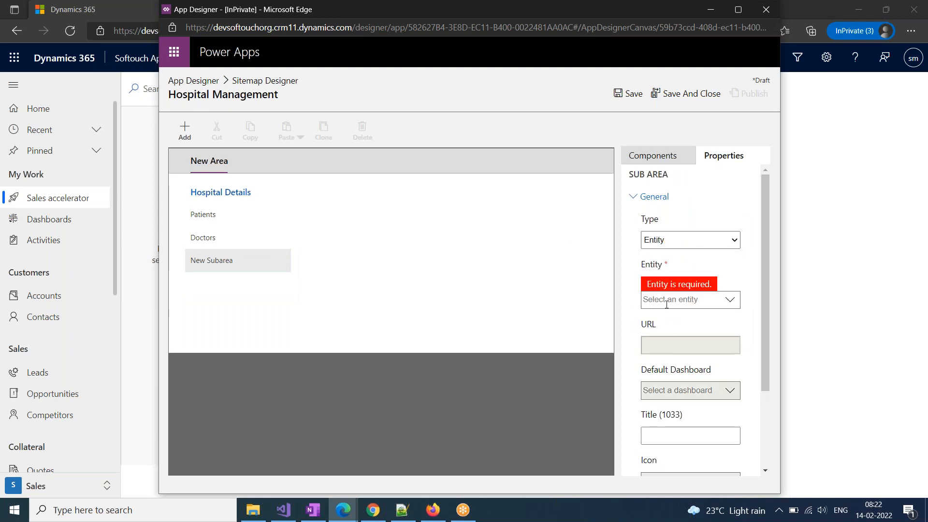
{"action": "left_click", "coordinate": [667, 305]}
{"action": "type", "text": "Report"}
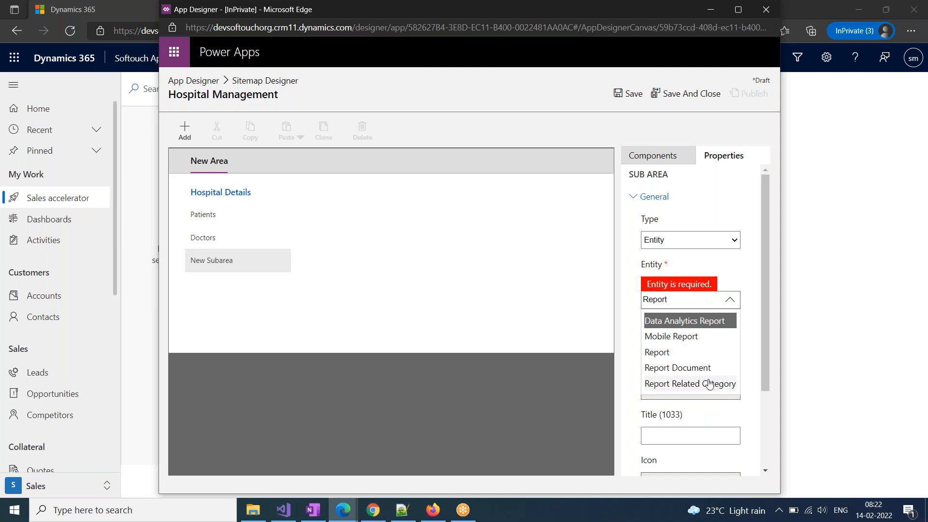
{"action": "left_click", "coordinate": [698, 368]}
{"action": "scroll", "coordinate": [698, 400], "scroll_direction": "down", "scroll_amount": 2}
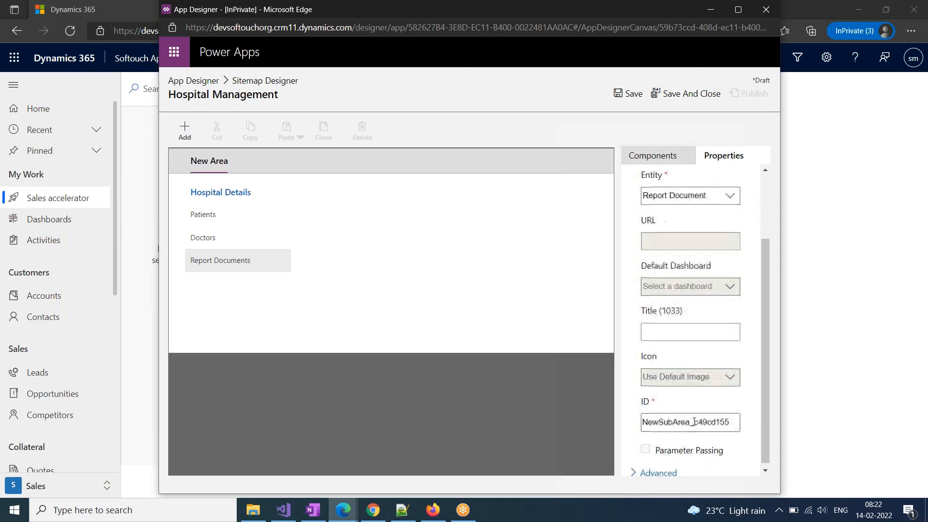
{"action": "left_click", "coordinate": [676, 327]}
{"action": "type", "text": "Re"}
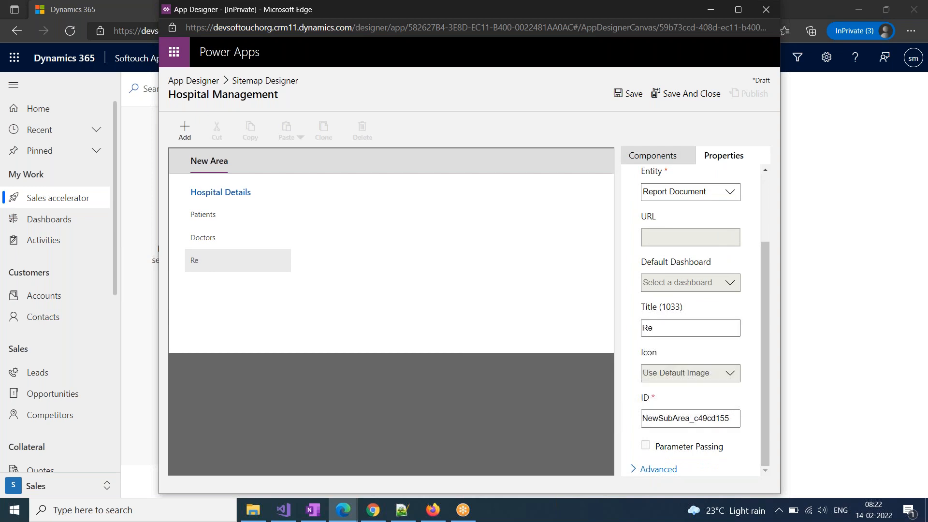
{"action": "type", "text": "port Documents"}
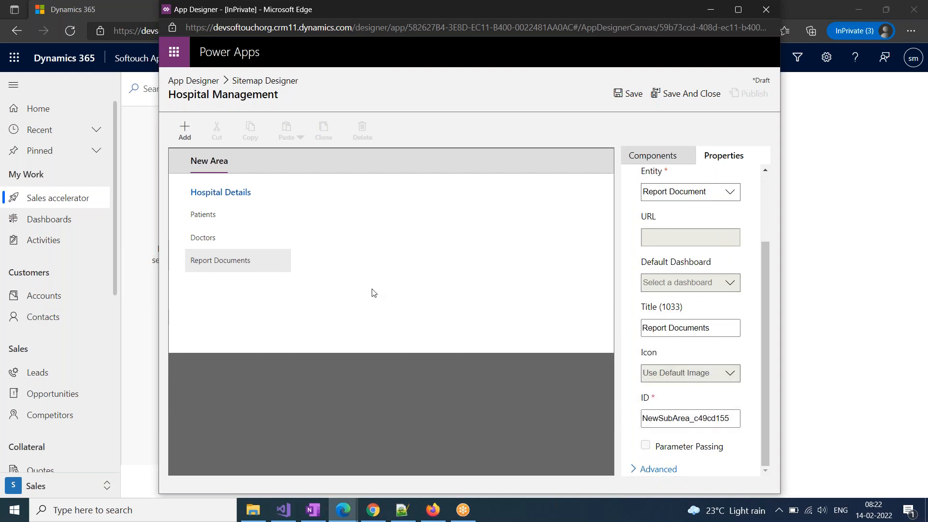
{"action": "left_click", "coordinate": [365, 286]}
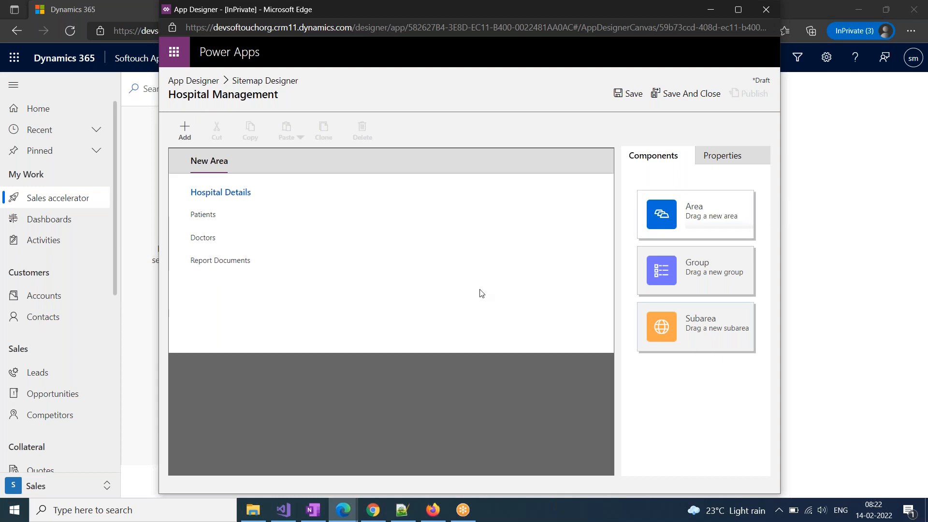
{"action": "left_click", "coordinate": [226, 266]}
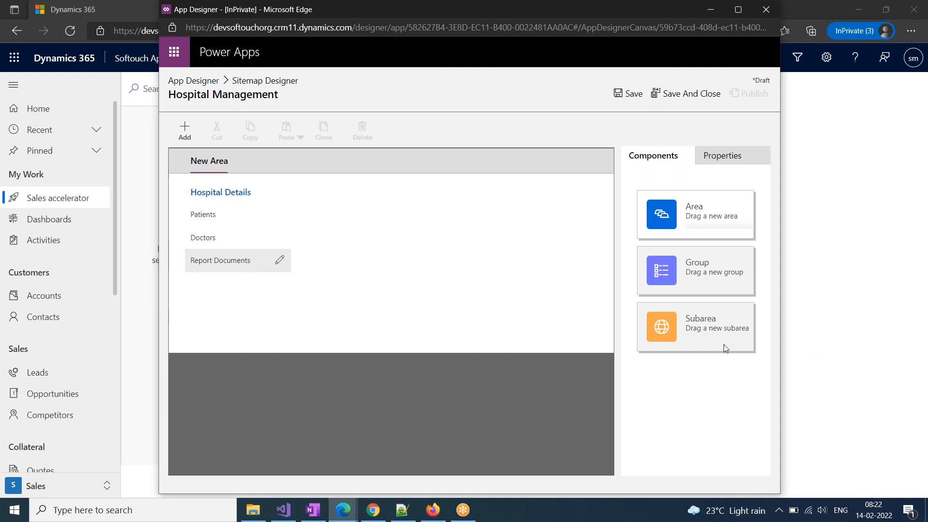
Add a subarea below Report Documents of type Entity linked to Non Medical Staff
{"action": "left_click", "coordinate": [661, 162]}
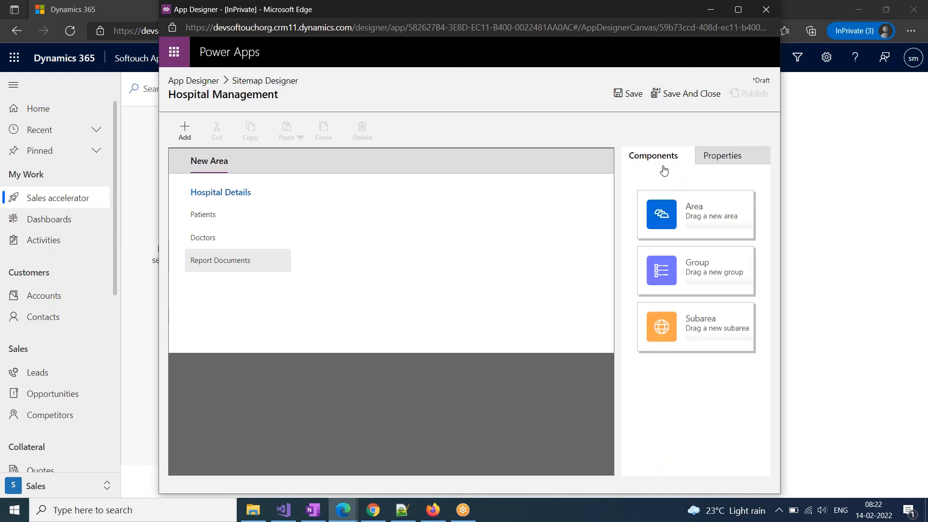
{"action": "left_click_drag", "start_coordinate": [696, 328], "coordinate": [282, 292]}
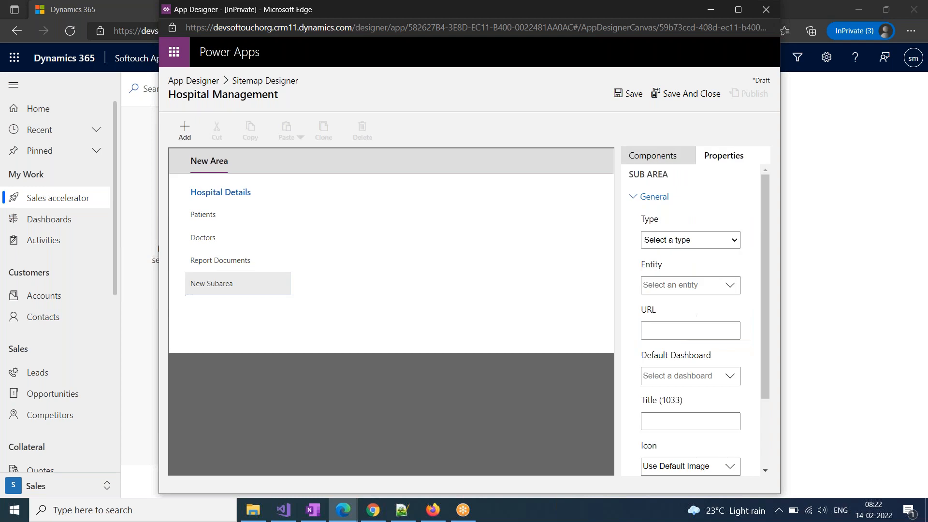
{"action": "left_click", "coordinate": [696, 240]}
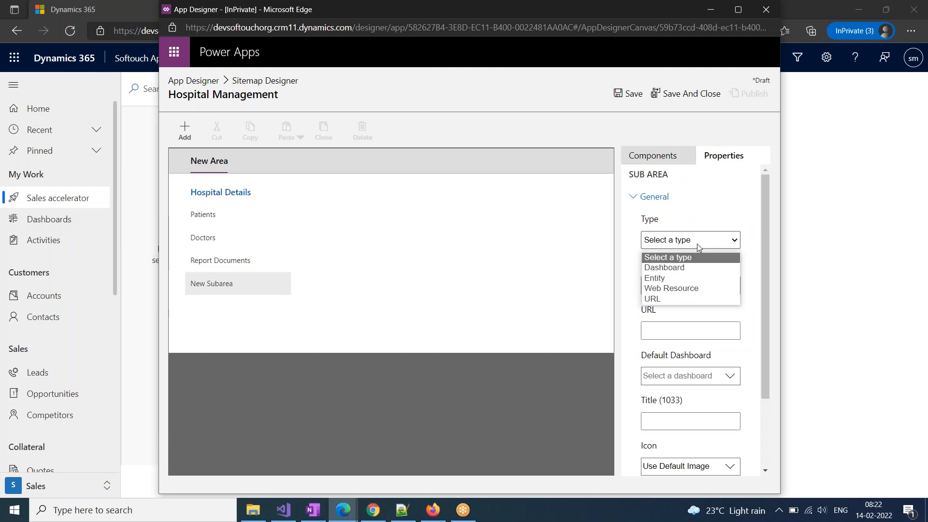
{"action": "left_click", "coordinate": [683, 274]}
{"action": "left_click", "coordinate": [689, 305]}
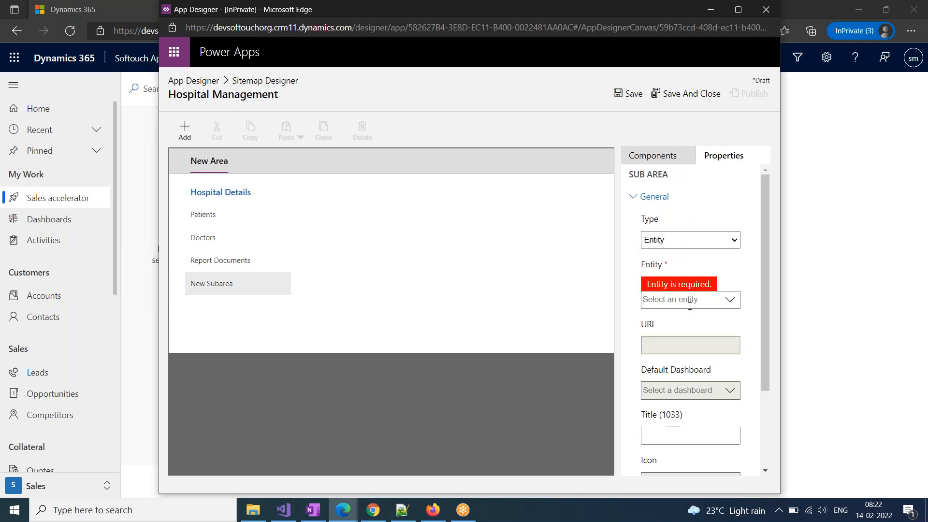
{"action": "type", "text": "non"}
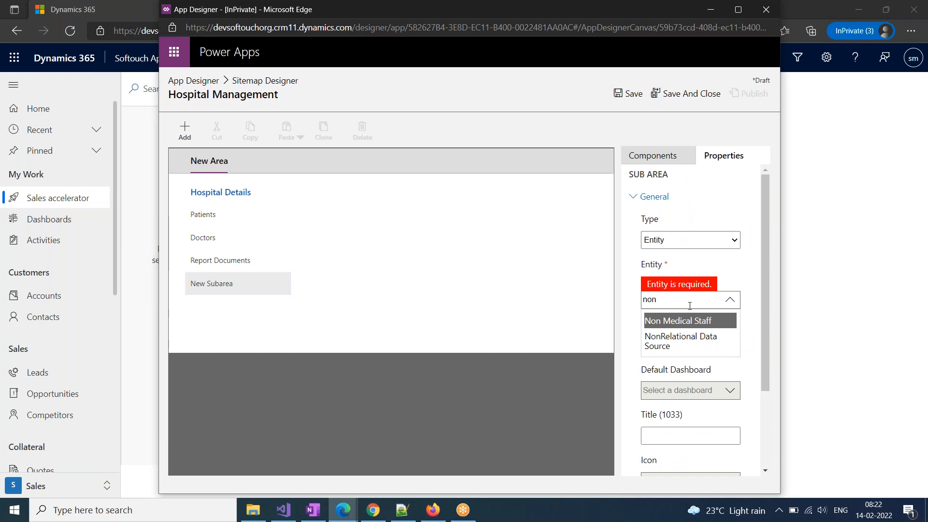
{"action": "left_click", "coordinate": [688, 320]}
Give the new subarea the title 'Non Medical Staff'
{"action": "scroll", "coordinate": [682, 386], "scroll_direction": "down", "scroll_amount": 2}
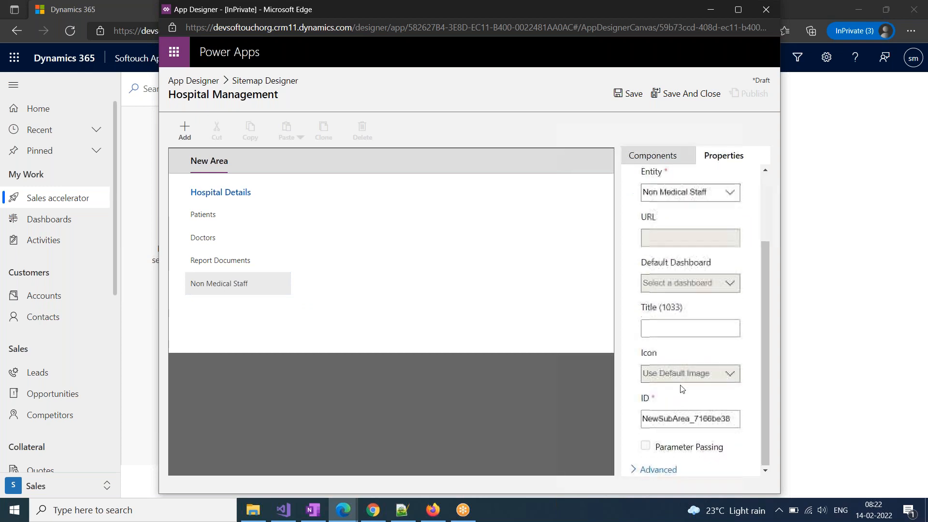
{"action": "left_click", "coordinate": [668, 329]}
{"action": "type", "text": "Non"}
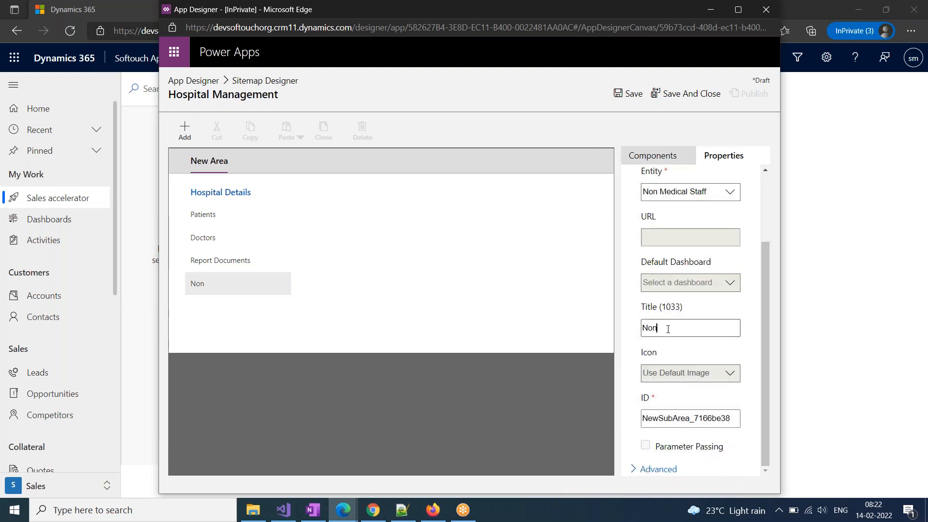
{"action": "type", "text": " Medical sTA"}
{"action": "key", "text": "BackSpace"}
{"action": "key", "text": "BackSpace"}
{"action": "key", "text": "BackSpace"}
{"action": "type", "text": "Staff"}
{"action": "left_click", "coordinate": [308, 330]}
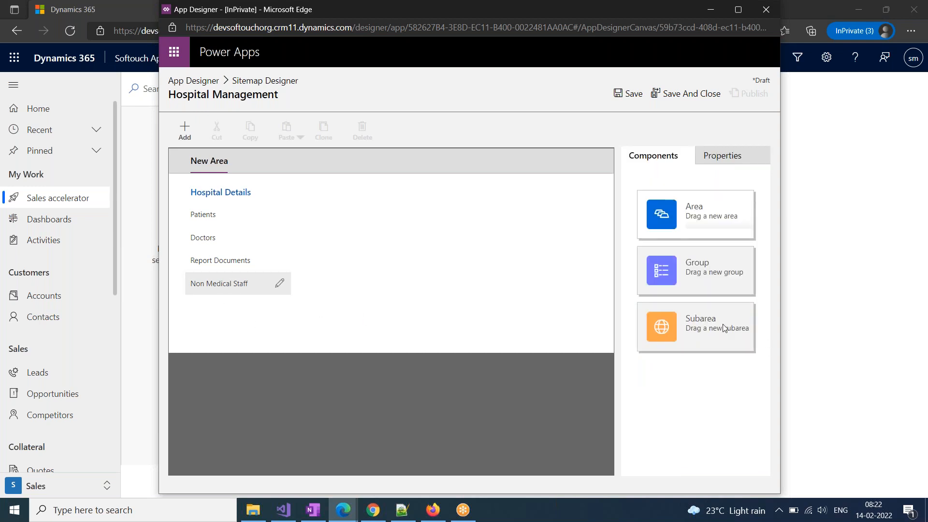
{"action": "left_click", "coordinate": [637, 164]}
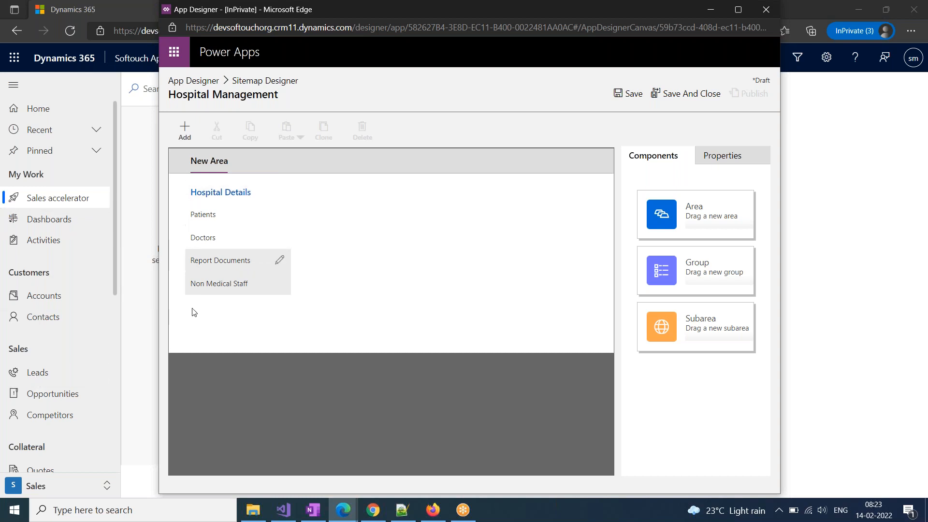
Save, publish and close the site map, then save the Hospital Management app
{"action": "left_click", "coordinate": [631, 99]}
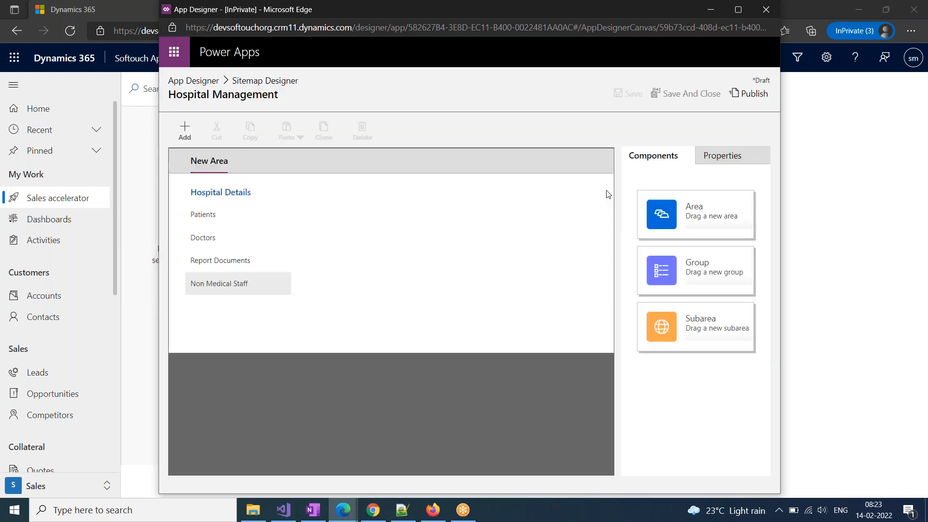
{"action": "left_click", "coordinate": [750, 97]}
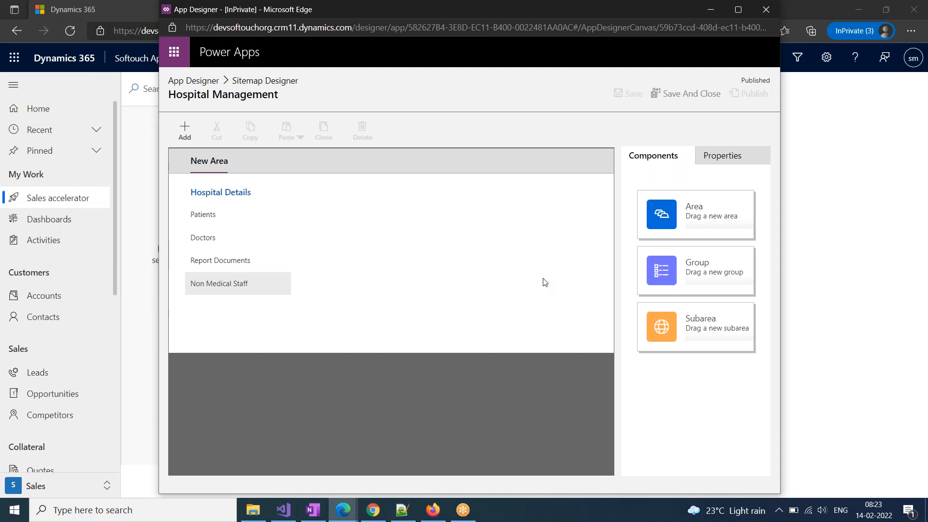
{"action": "left_click", "coordinate": [682, 99]}
{"action": "left_click", "coordinate": [546, 94]}
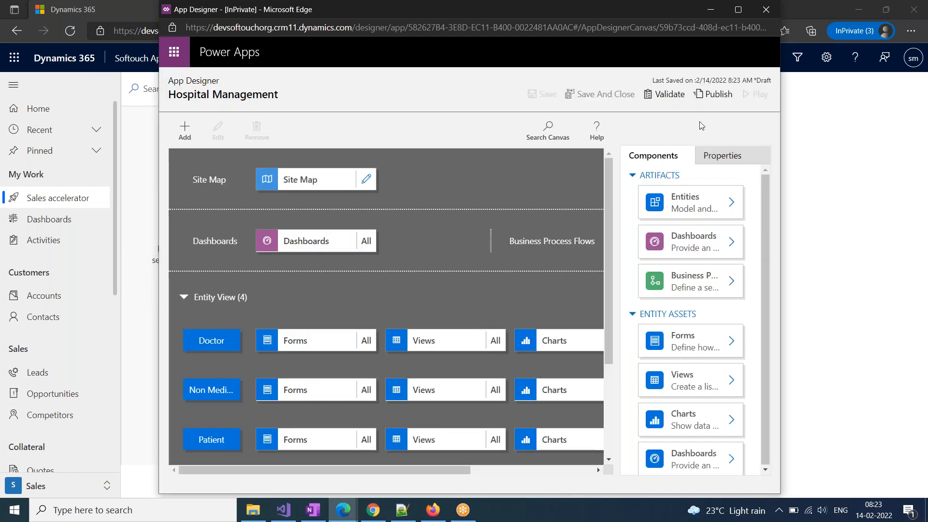
Close App Designer, refresh the solution's Model-driven Apps list, and show all solution components
{"action": "left_click", "coordinate": [610, 97]}
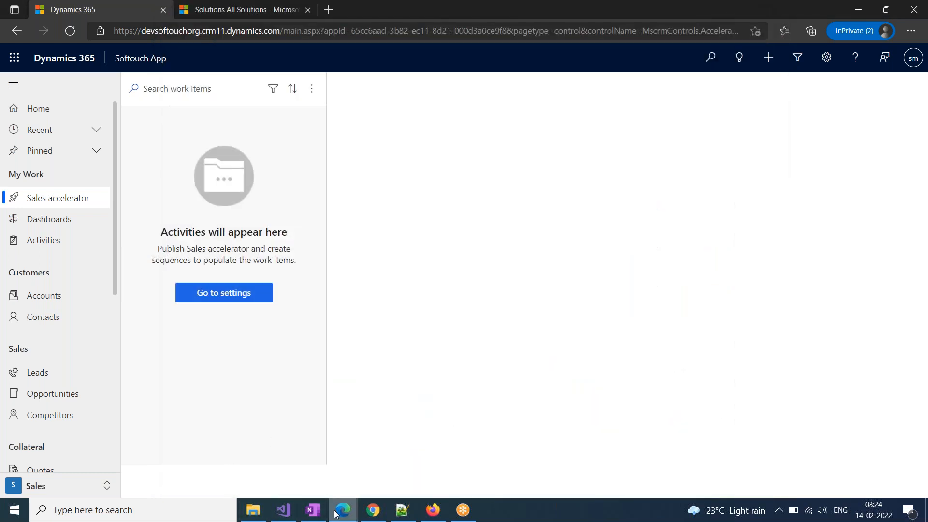
{"action": "mouse_move", "coordinate": [343, 510]}
{"action": "left_click", "coordinate": [415, 474]}
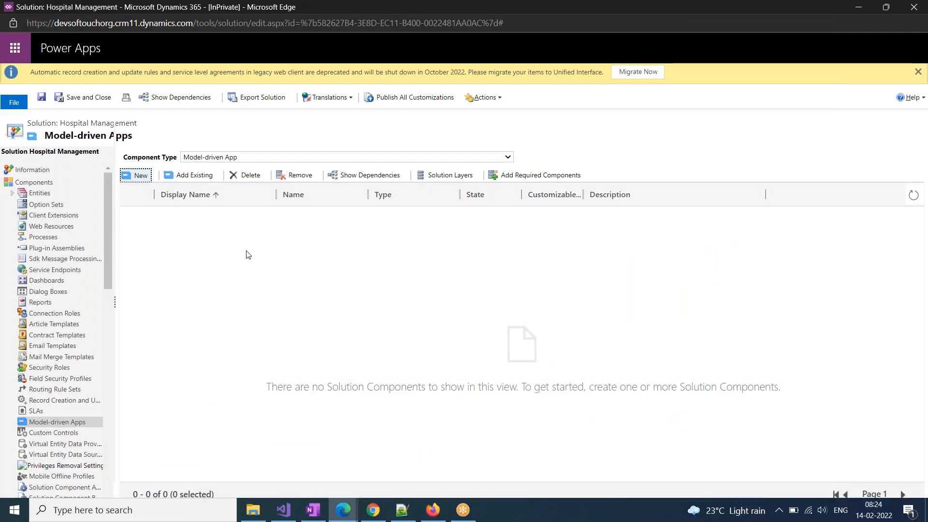
{"action": "left_click", "coordinate": [911, 195]}
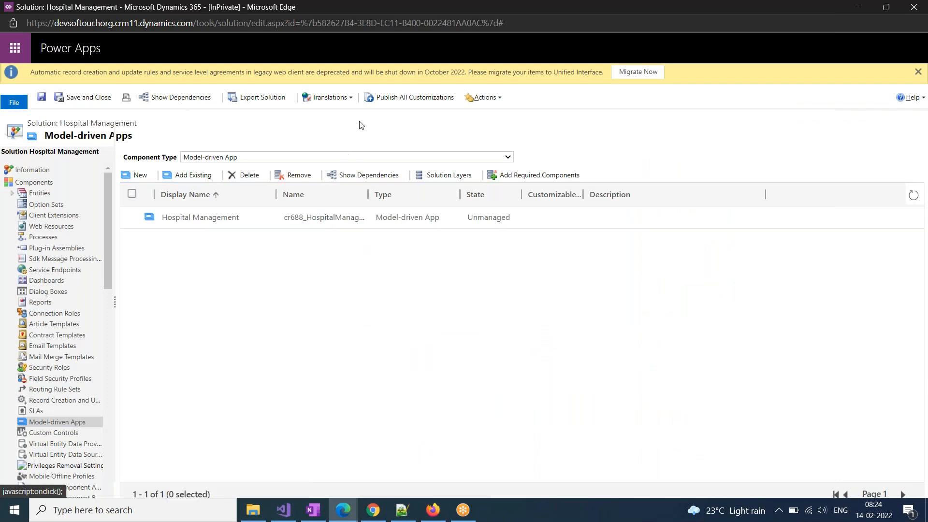
{"action": "left_click", "coordinate": [413, 99]}
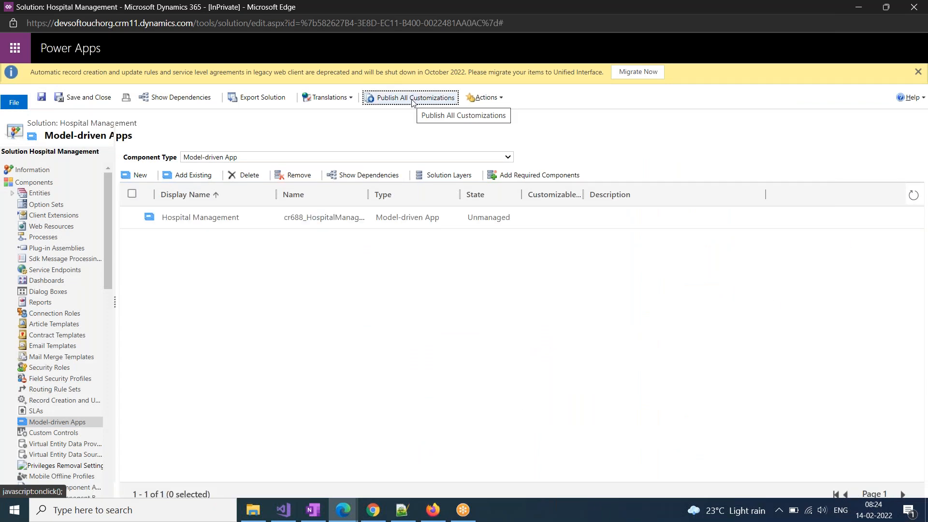
{"action": "left_click", "coordinate": [132, 217]}
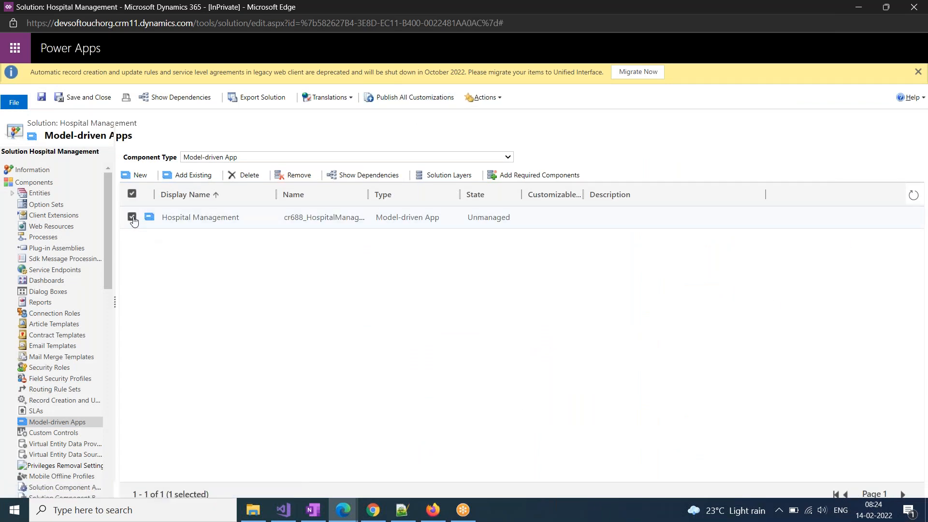
{"action": "left_click", "coordinate": [26, 183]}
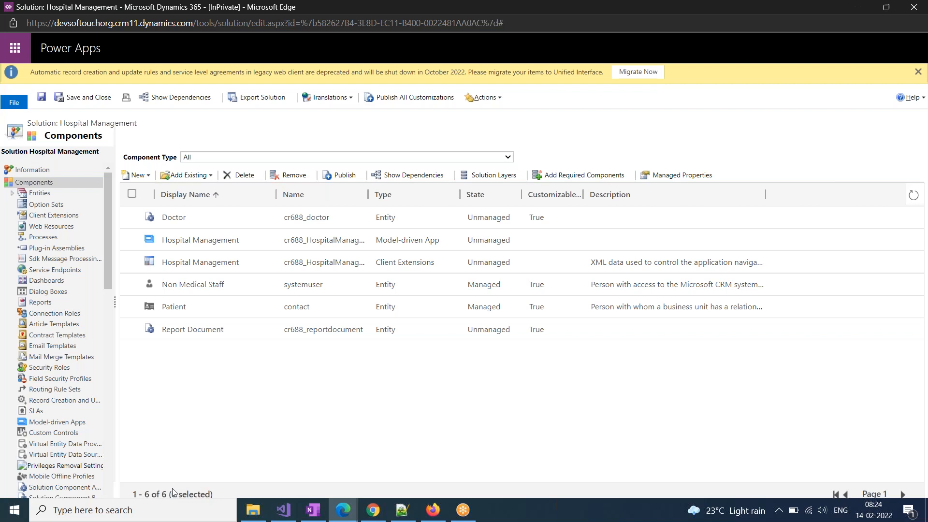
Select all six solution components and run Publish All Customizations
{"action": "left_click", "coordinate": [132, 217]}
{"action": "left_click", "coordinate": [343, 177]}
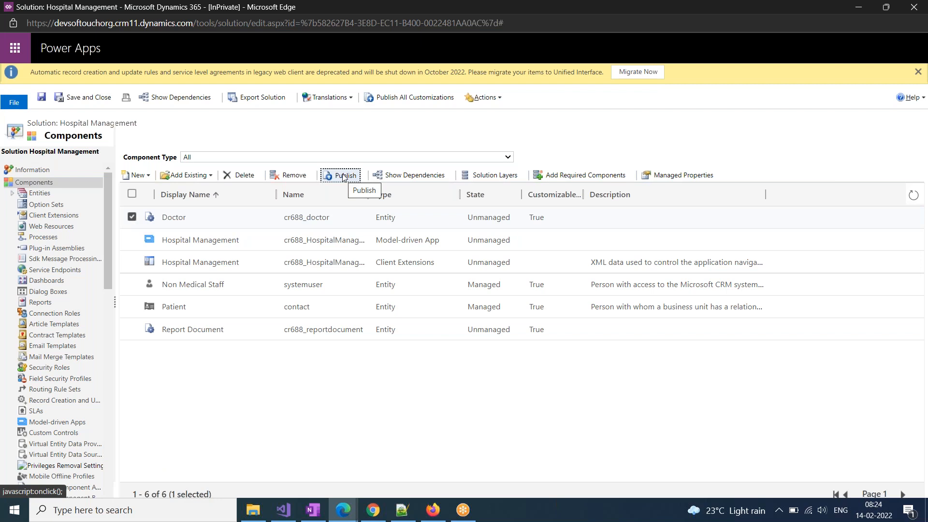
{"action": "left_click", "coordinate": [132, 194]}
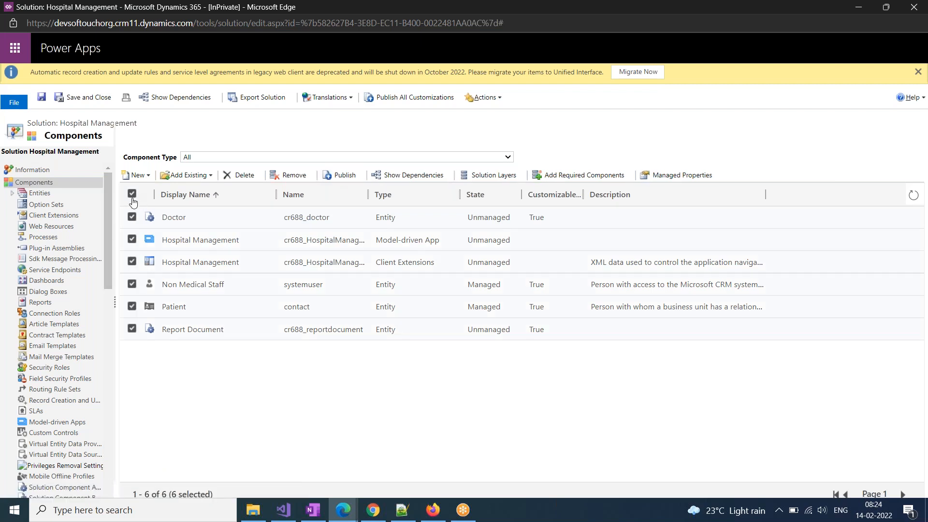
{"action": "left_click", "coordinate": [411, 98]}
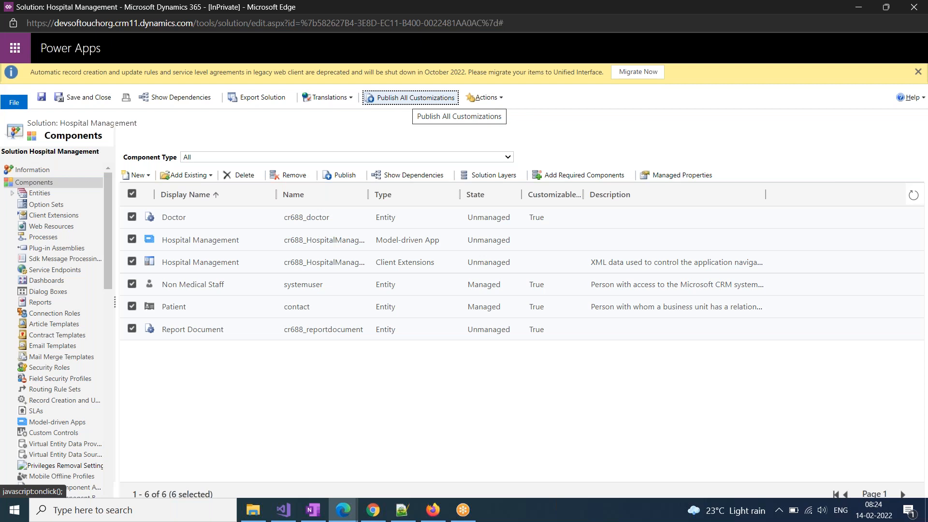
{"action": "left_click", "coordinate": [410, 98]}
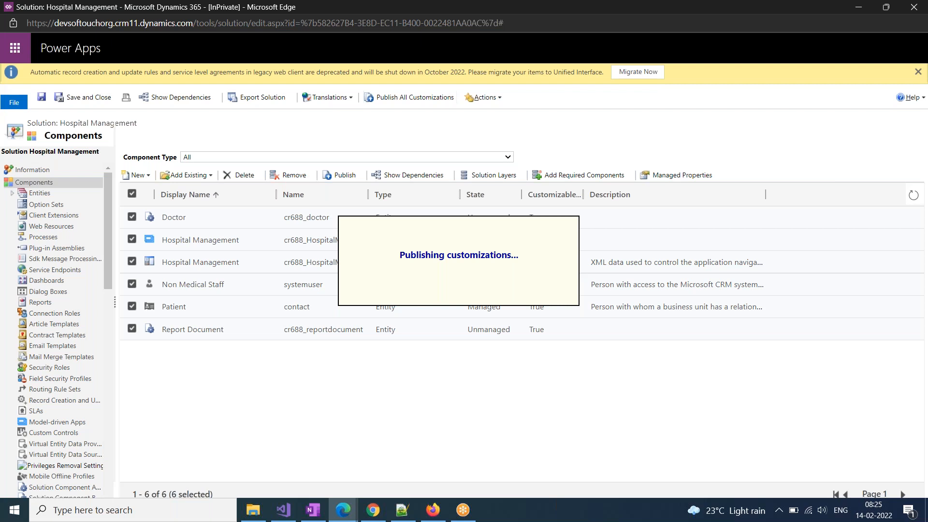
{"action": "mouse_move", "coordinate": [343, 510]}
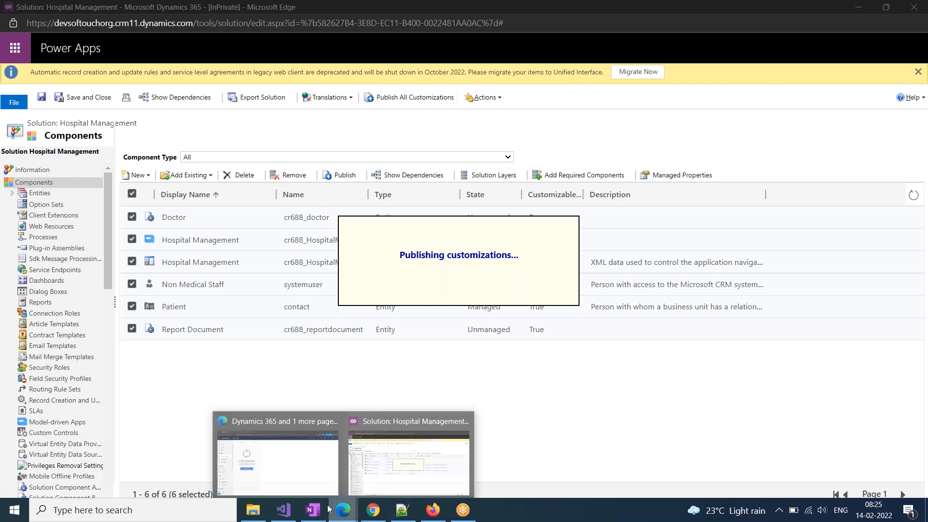
{"action": "left_click", "coordinate": [236, 457]}
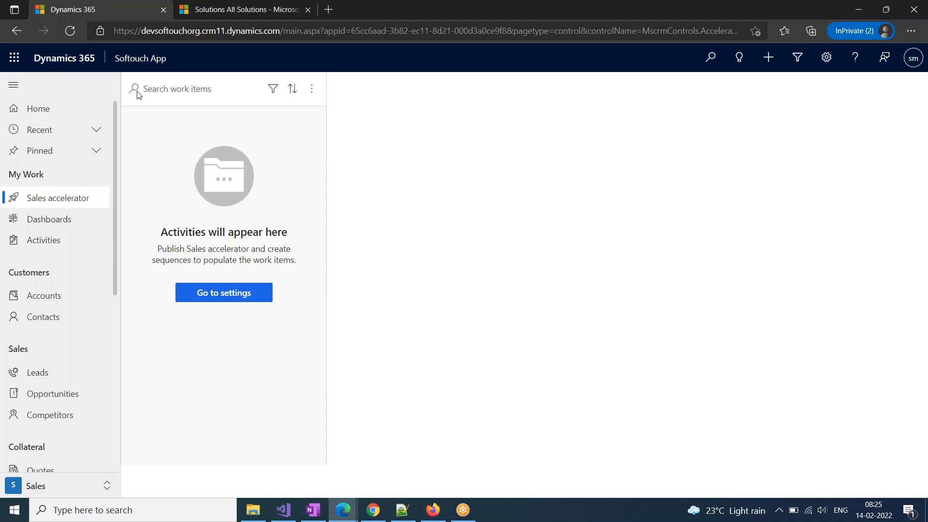
{"action": "mouse_move", "coordinate": [343, 510]}
{"action": "left_click", "coordinate": [377, 419]}
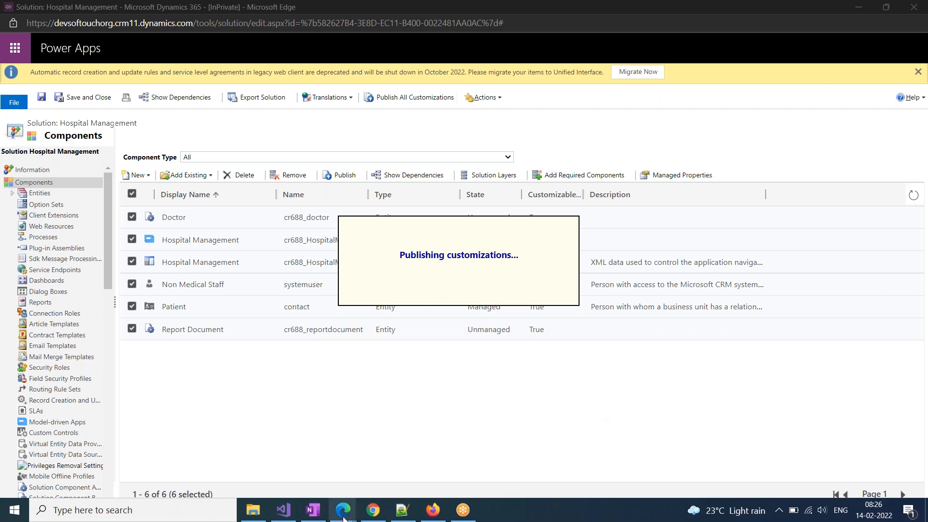
{"action": "mouse_move", "coordinate": [344, 517]}
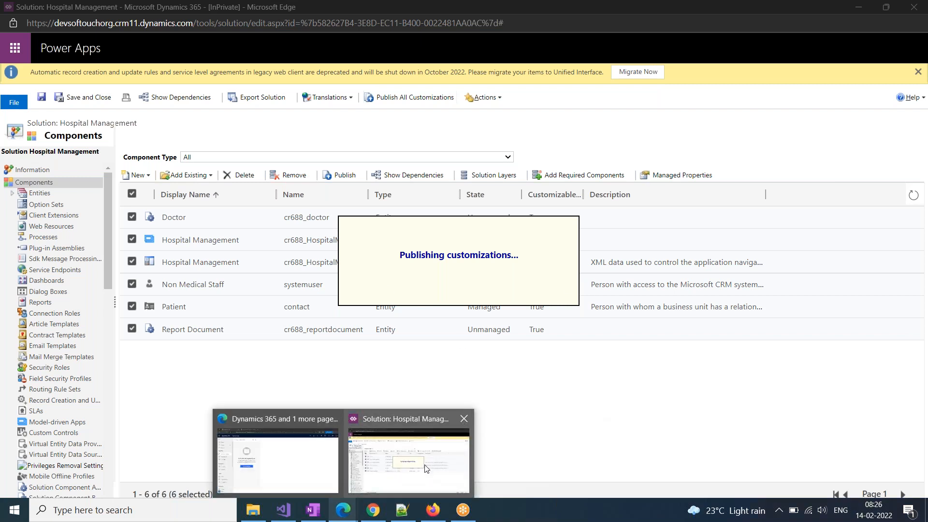
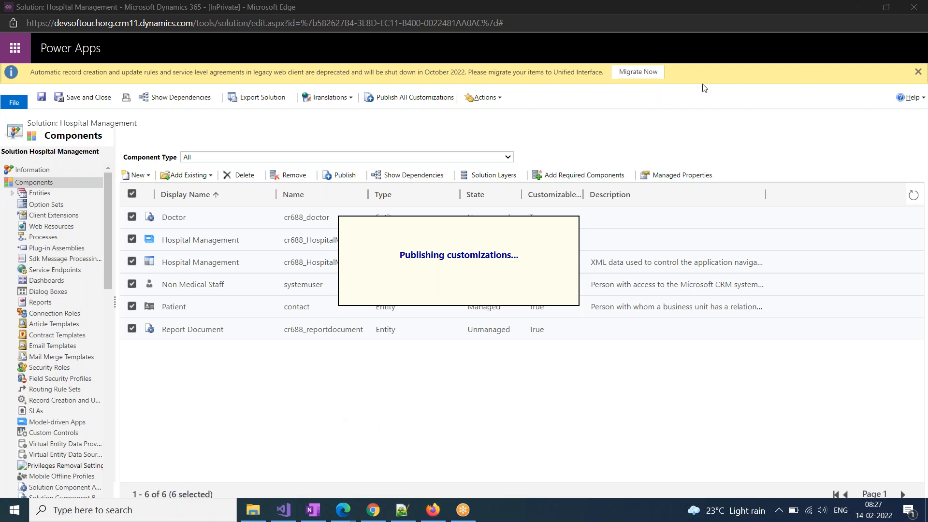
Keep choosing Wait on Edge's unresponsive-page prompts until all six components finish publishing
{"action": "left_click", "coordinate": [918, 70]}
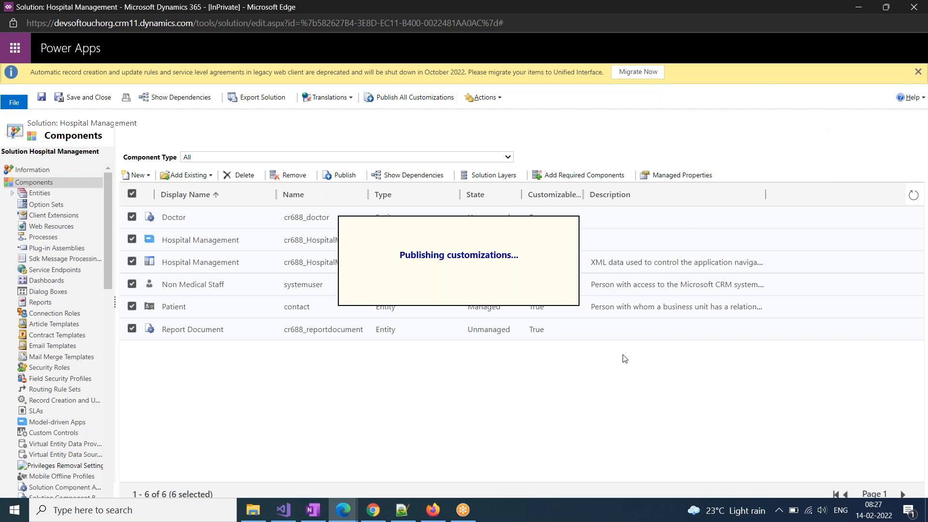
{"action": "left_click", "coordinate": [505, 125]}
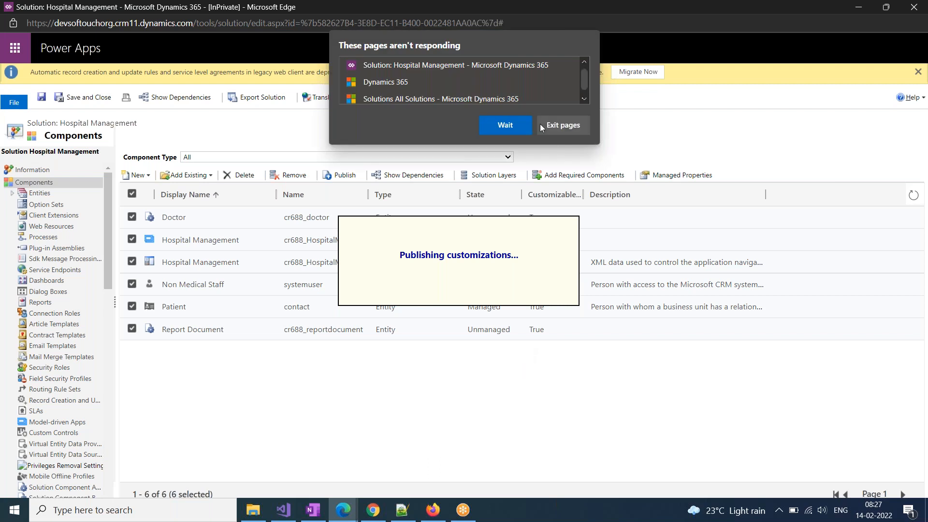
{"action": "left_click", "coordinate": [504, 126]}
{"action": "left_click", "coordinate": [514, 124]}
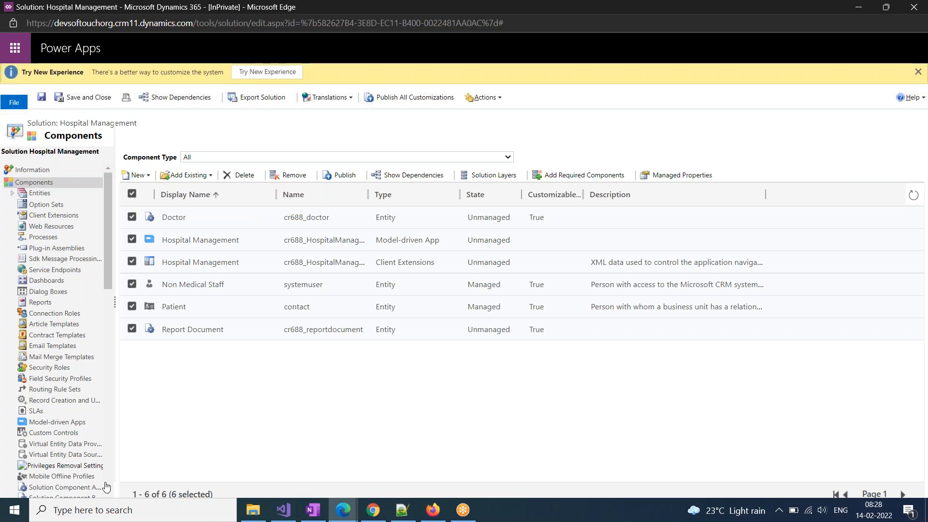
Clear the selection and add the existing Phone Call entity, found by searching 'phone'
{"action": "left_click", "coordinate": [131, 194]}
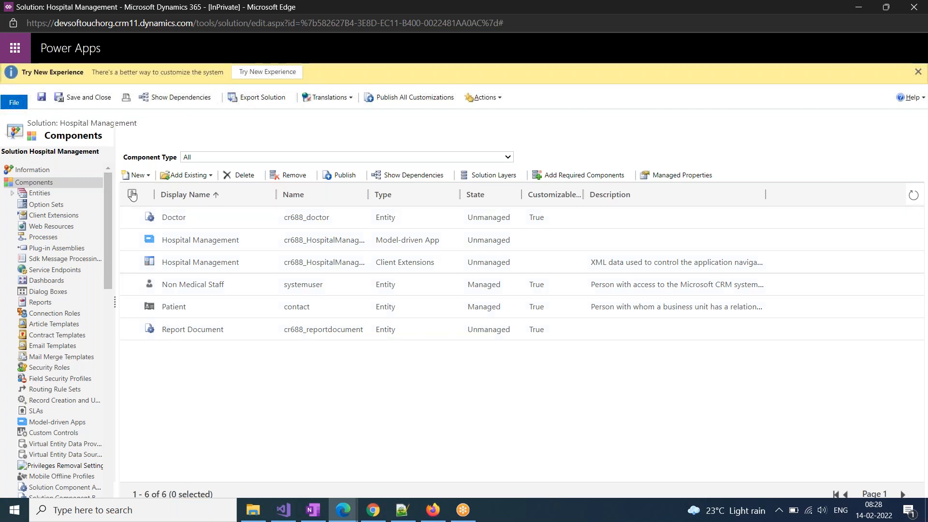
{"action": "left_click", "coordinate": [210, 177]}
{"action": "left_click", "coordinate": [214, 192]}
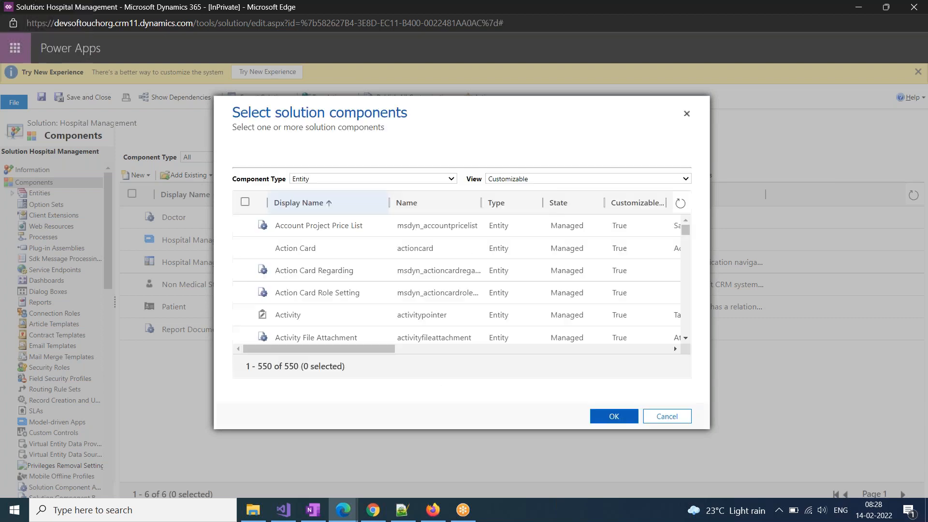
{"action": "key", "text": "ctrl+f"}
{"action": "type", "text": "phone"}
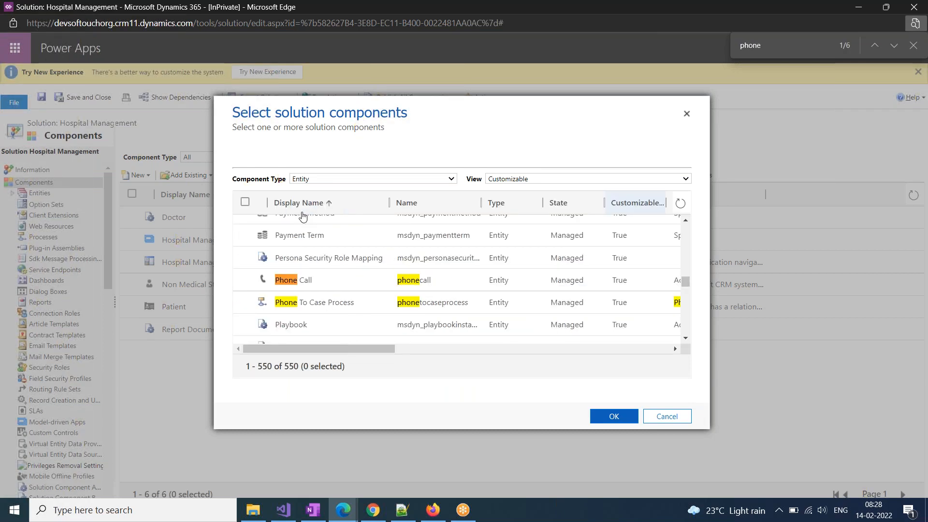
{"action": "left_click", "coordinate": [245, 279]}
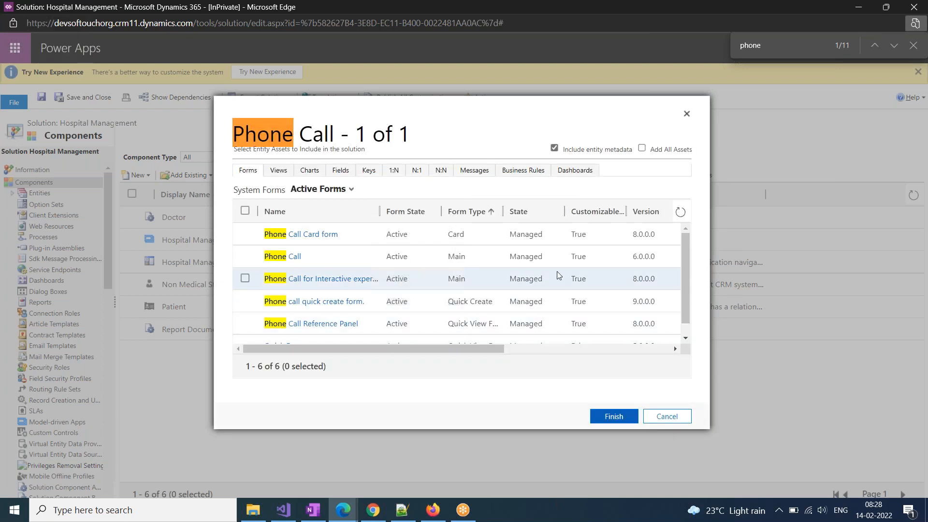
{"action": "left_click", "coordinate": [612, 416]}
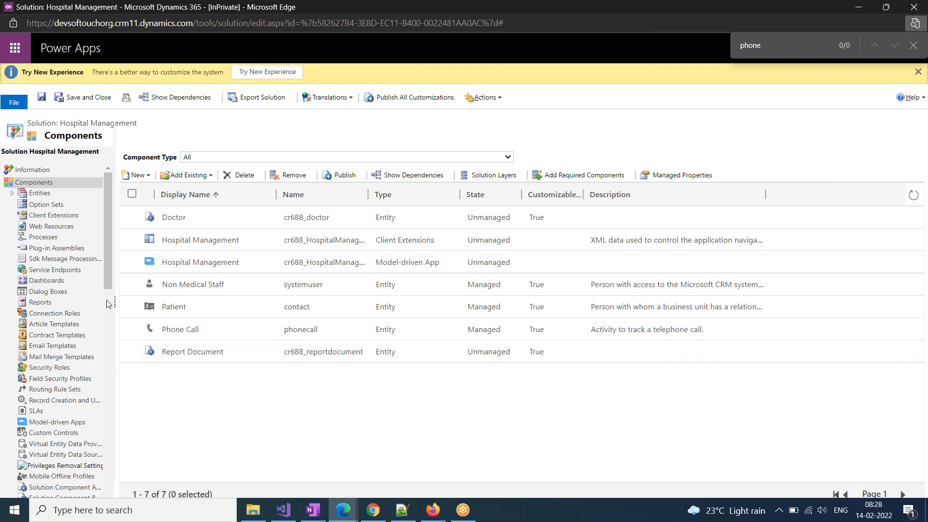
Expand the Entities tree to check the Patient and Phone Call components
{"action": "left_click", "coordinate": [12, 193]}
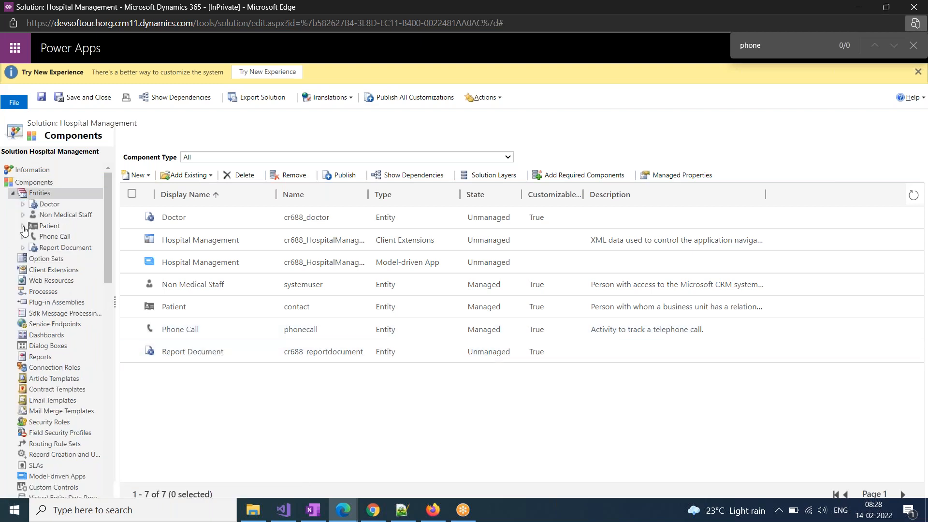
{"action": "left_click", "coordinate": [22, 226]}
{"action": "left_click", "coordinate": [23, 225]}
{"action": "left_click", "coordinate": [24, 238]}
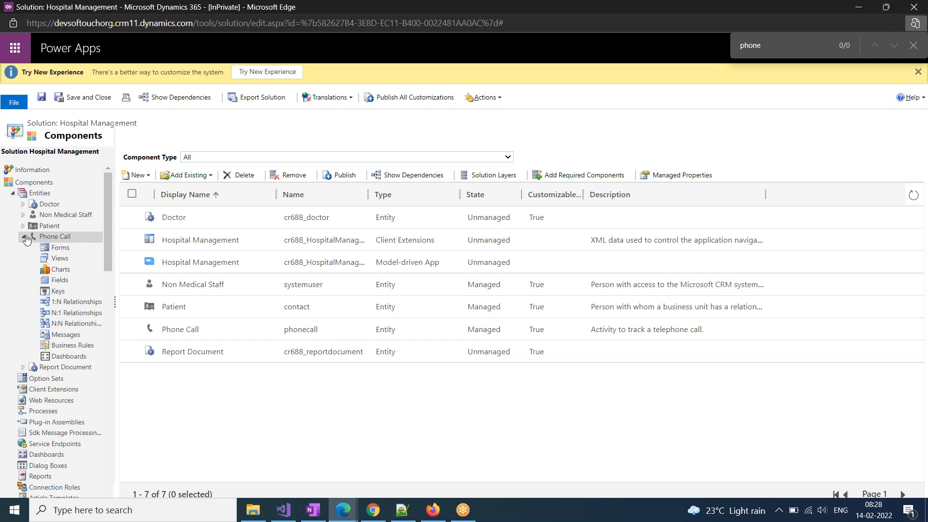
{"action": "left_click", "coordinate": [24, 237]}
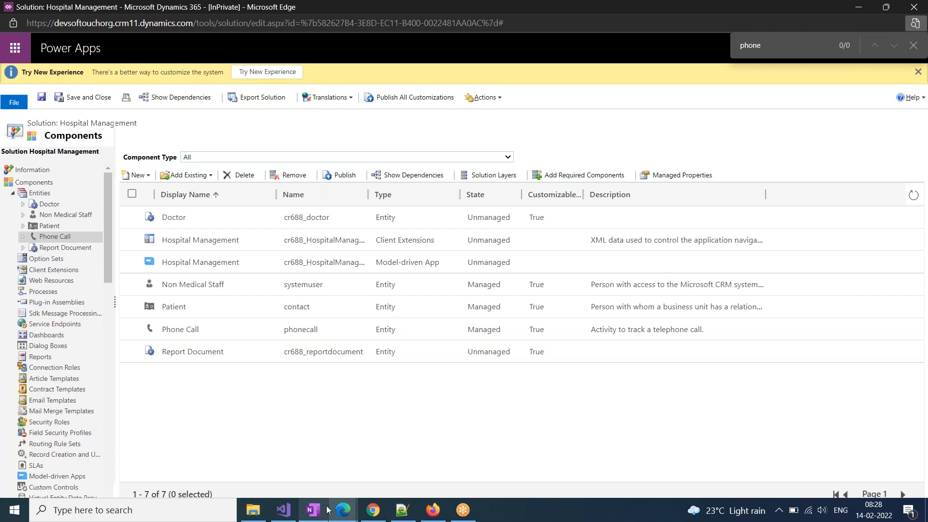
{"action": "mouse_move", "coordinate": [342, 516]}
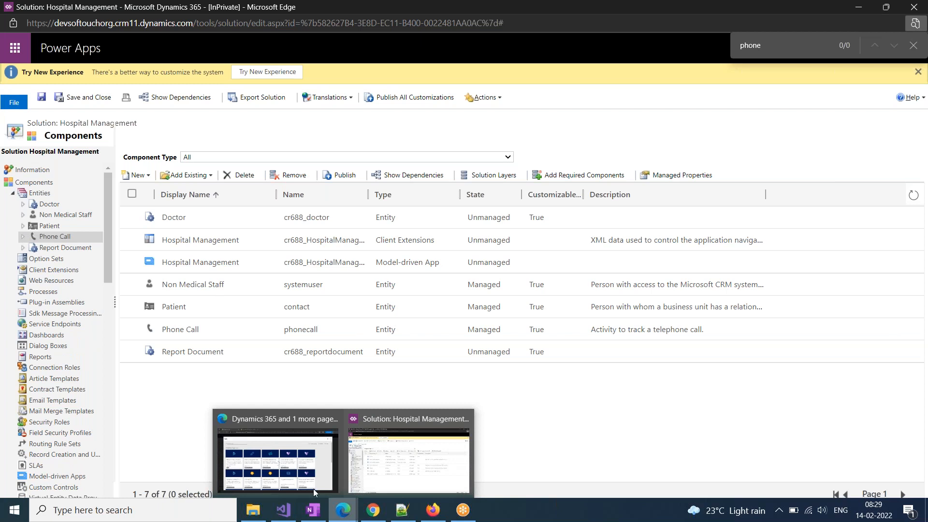
Reload Dynamics 365 and open Hospital Management from the published apps list
{"action": "left_click", "coordinate": [294, 481]}
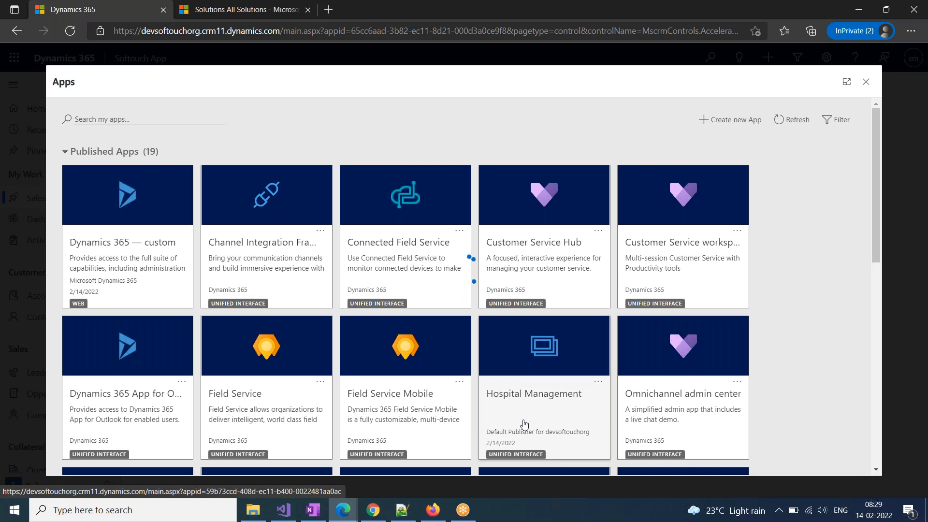
{"action": "scroll", "coordinate": [480, 380], "scroll_direction": "down", "scroll_amount": 3}
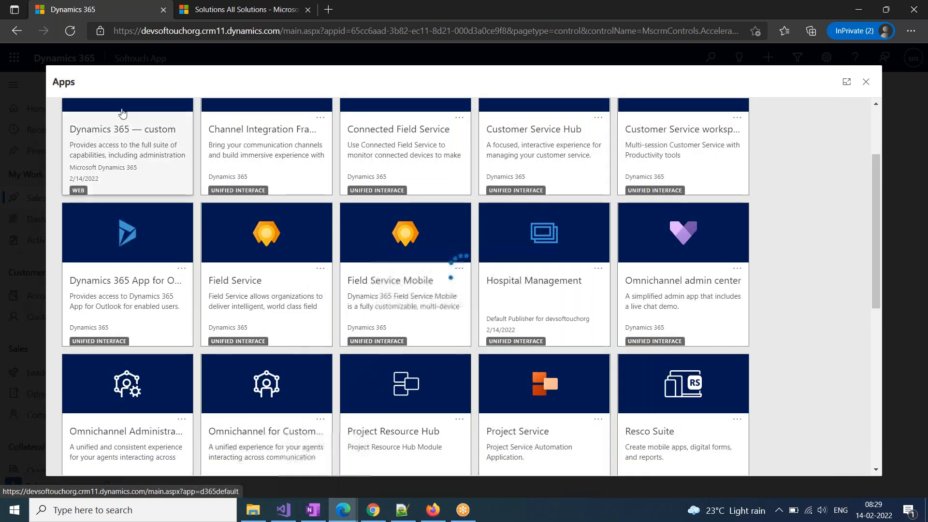
{"action": "left_click", "coordinate": [70, 32]}
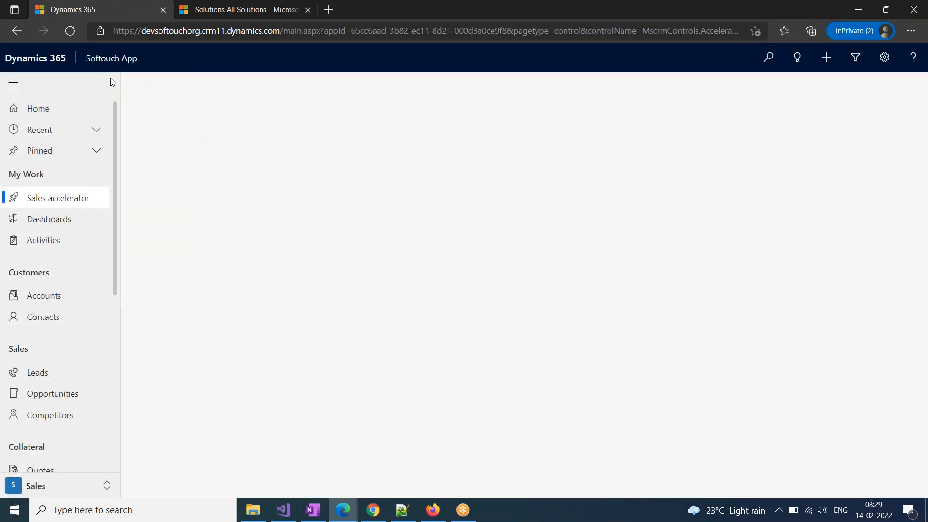
{"action": "left_click", "coordinate": [112, 58]}
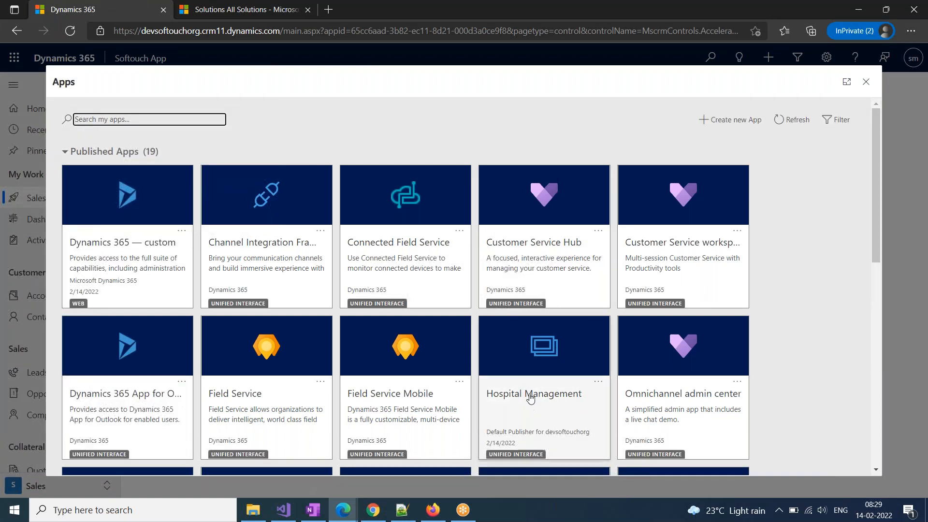
{"action": "left_click", "coordinate": [576, 406]}
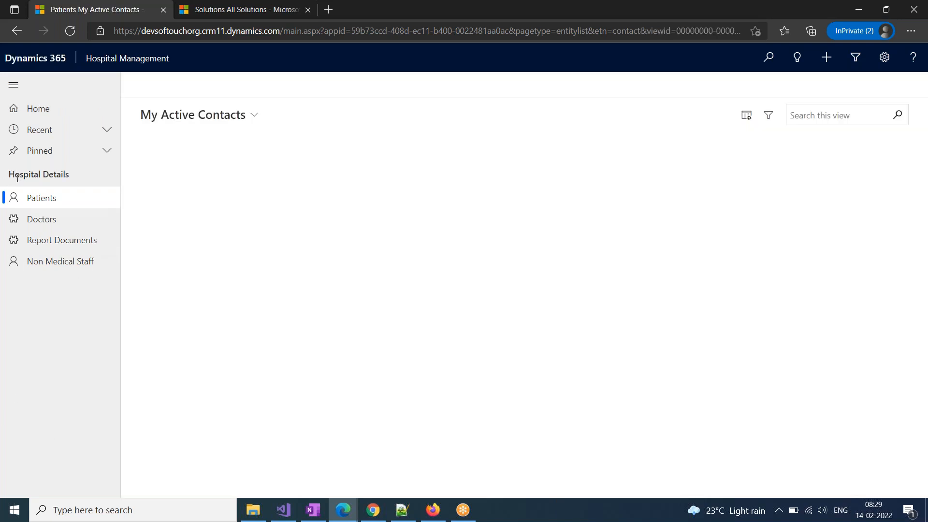
{"action": "left_click_drag", "start_coordinate": [13, 175], "coordinate": [70, 178]}
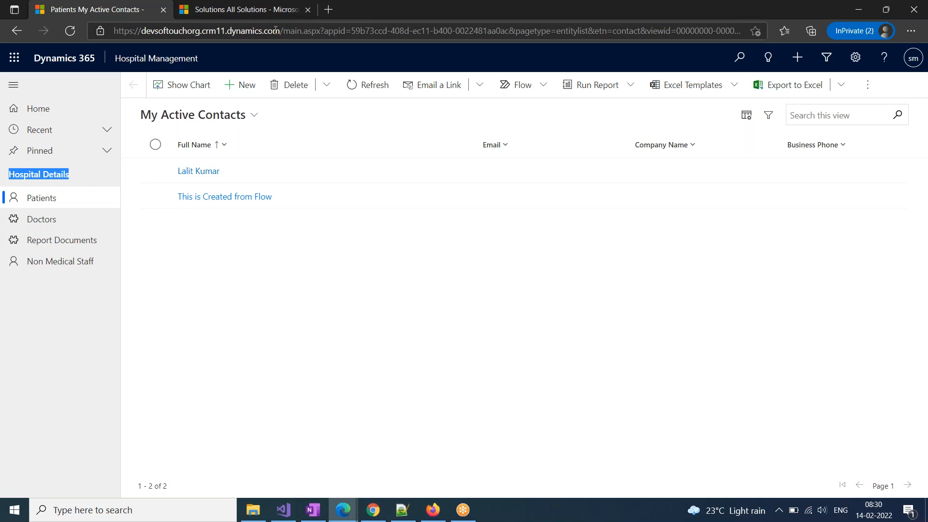
Reset the address to the organisation URL, reopen Hospital Management, and start a new Patient
{"action": "left_click_drag", "start_coordinate": [276, 30], "coordinate": [911, 38]}
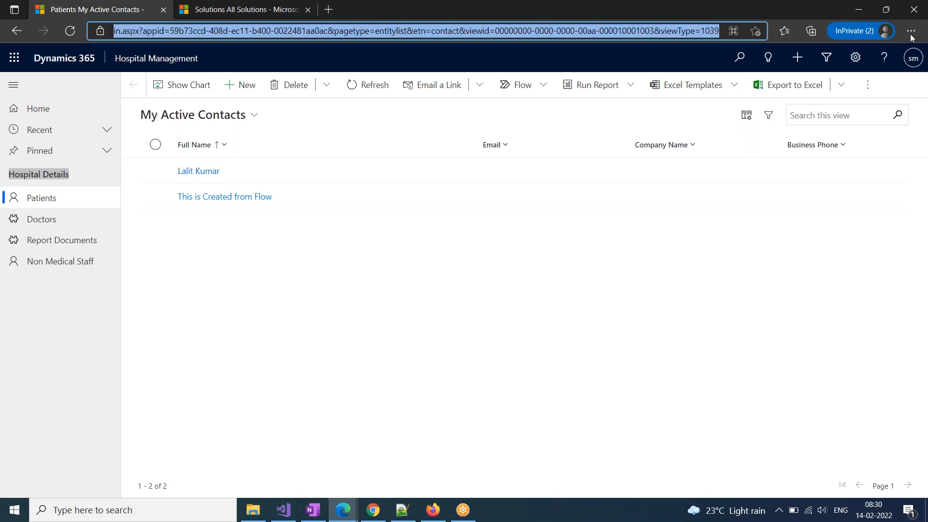
{"action": "key", "text": "BackSpace"}
{"action": "key", "text": "Return"}
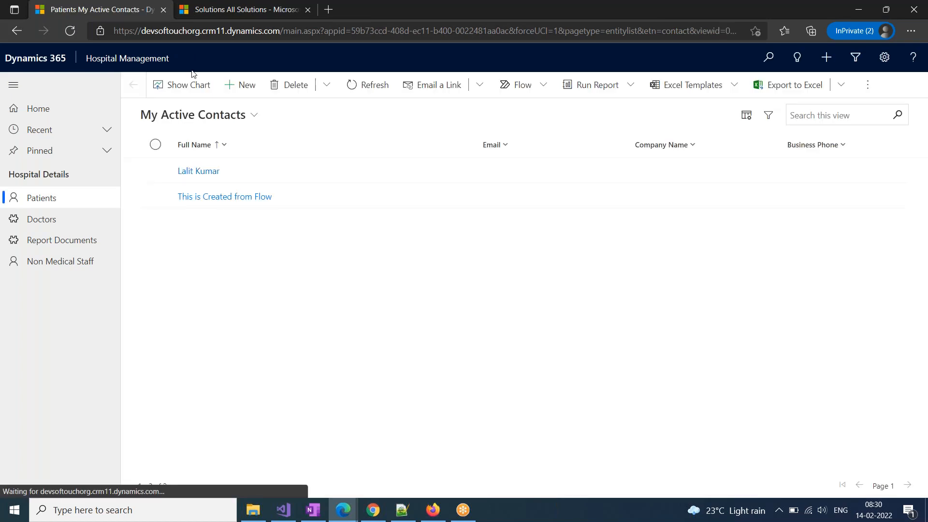
{"action": "key", "text": "Return"}
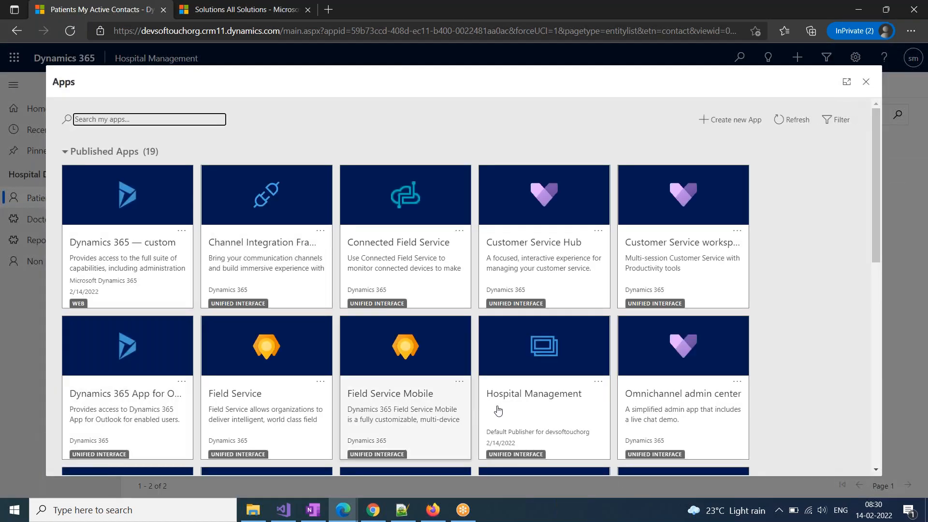
{"action": "left_click", "coordinate": [498, 411]}
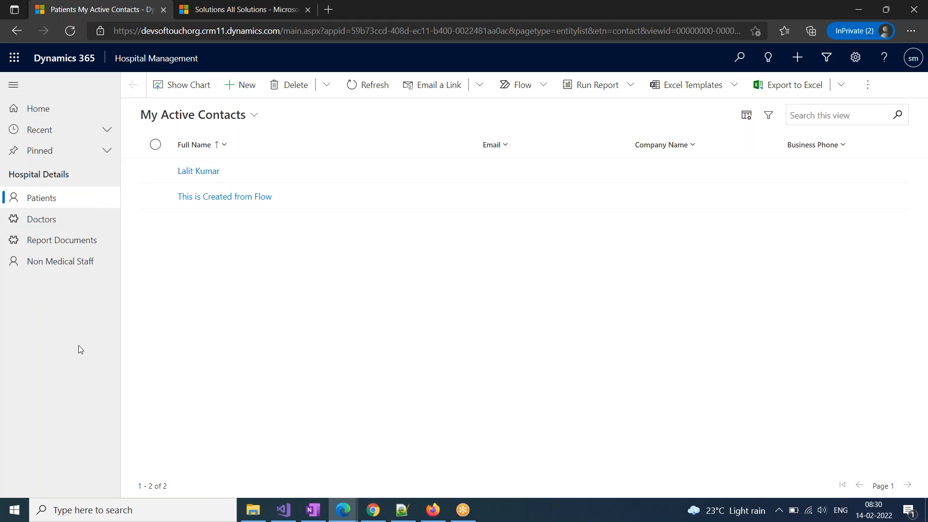
{"action": "left_click", "coordinate": [243, 89]}
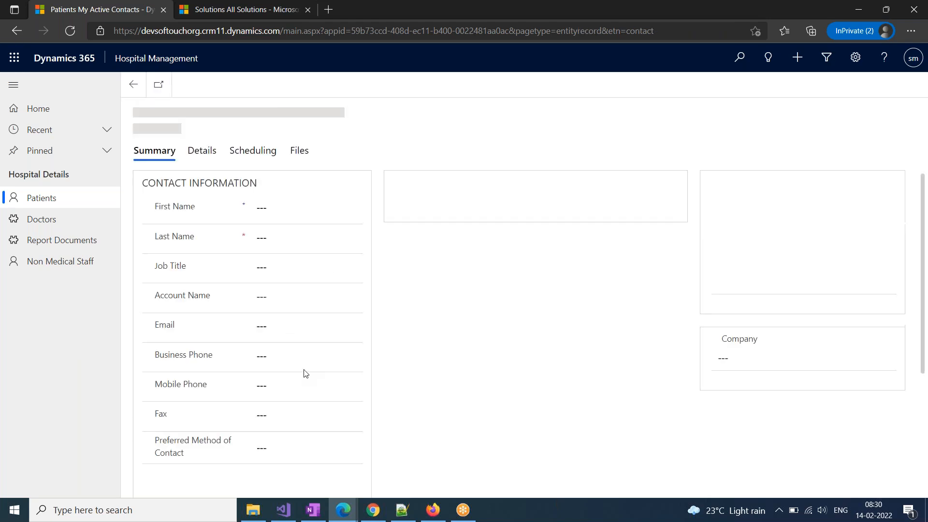
Save a new patient with first name TEST and last name Record, then switch to OneNote
{"action": "left_click", "coordinate": [285, 208]}
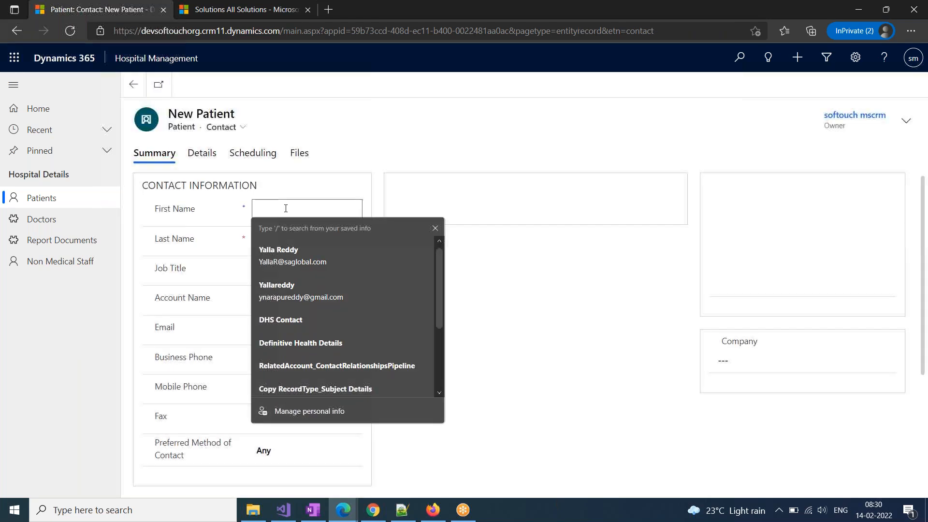
{"action": "type", "text": "TEST"}
{"action": "key", "text": "Tab"}
{"action": "type", "text": "R"}
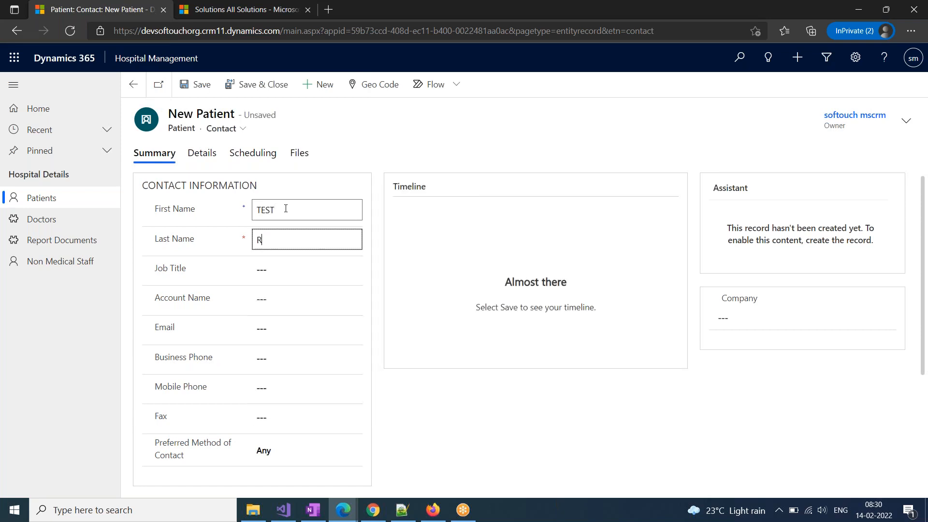
{"action": "type", "text": "ecord"}
{"action": "left_click", "coordinate": [193, 84]}
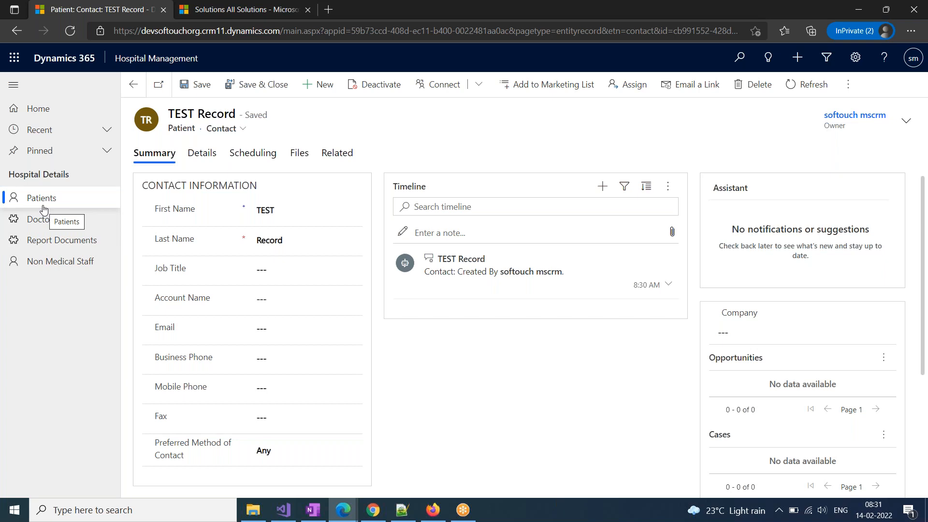
{"action": "left_click", "coordinate": [317, 517]}
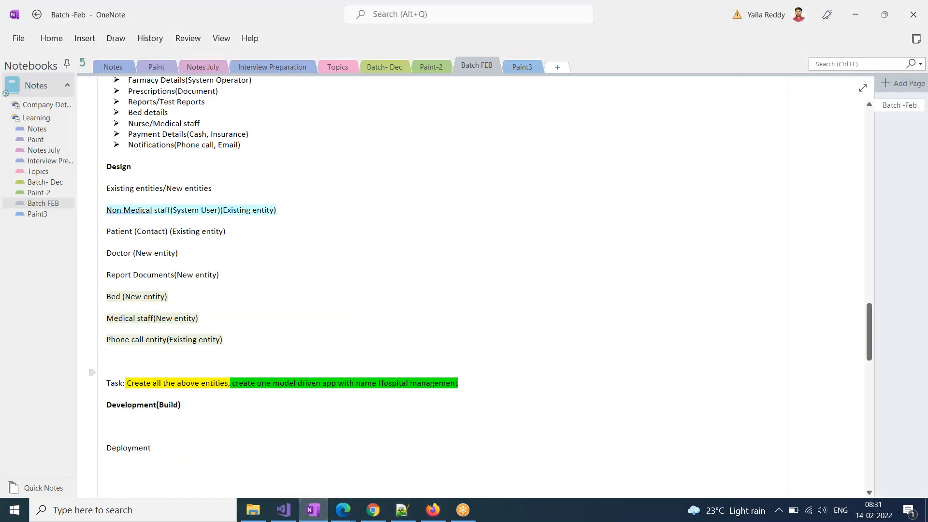
Review the Data page in OneNote's Topics section, then return to the Hospital Management solution window
{"action": "left_click", "coordinate": [36, 173]}
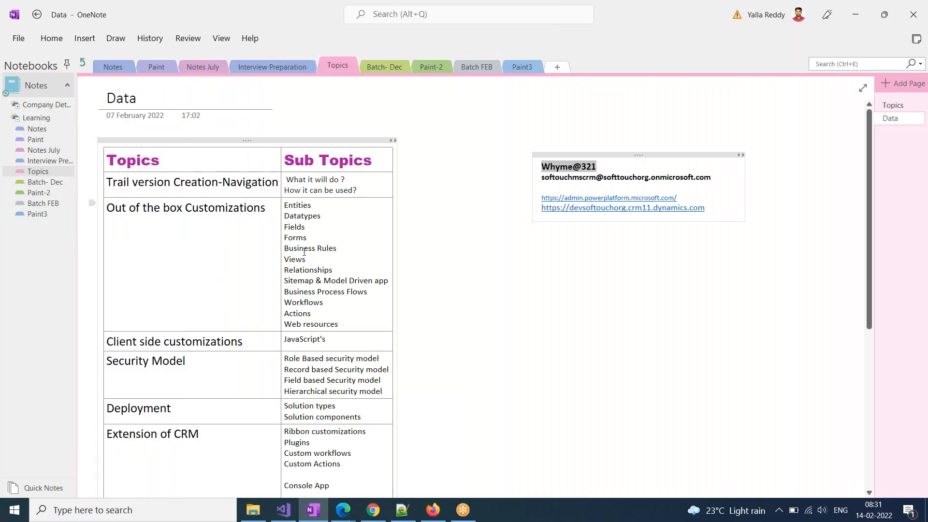
{"action": "left_click_drag", "start_coordinate": [283, 270], "coordinate": [347, 268]}
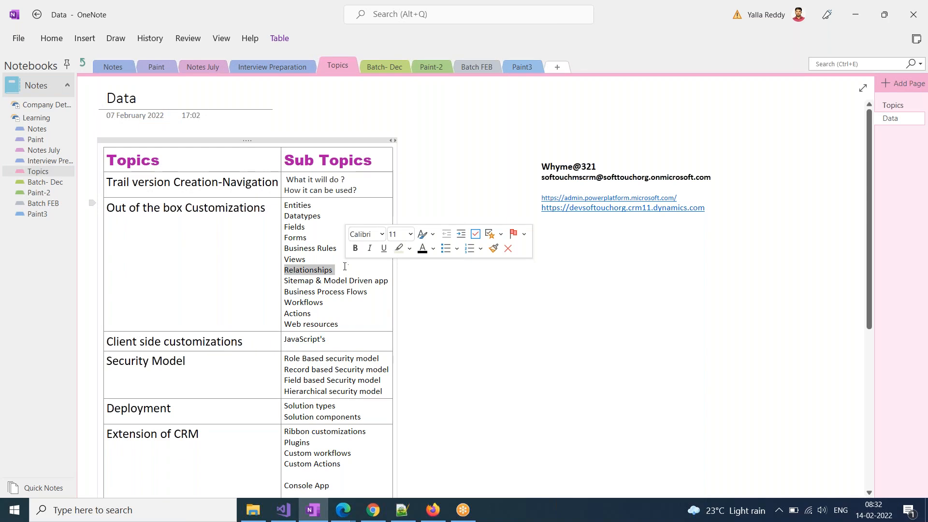
{"action": "left_click_drag", "start_coordinate": [312, 205], "coordinate": [280, 208]}
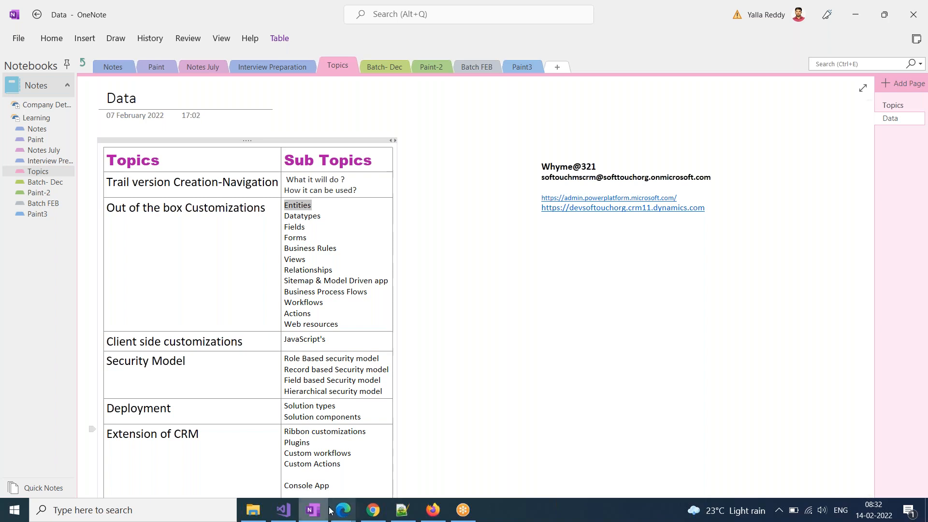
{"action": "mouse_move", "coordinate": [344, 518]}
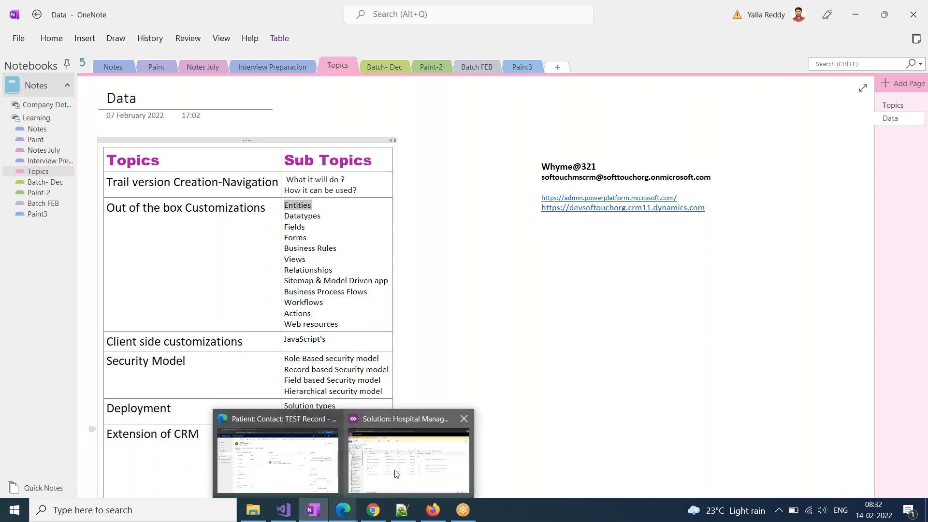
{"action": "left_click", "coordinate": [372, 474]}
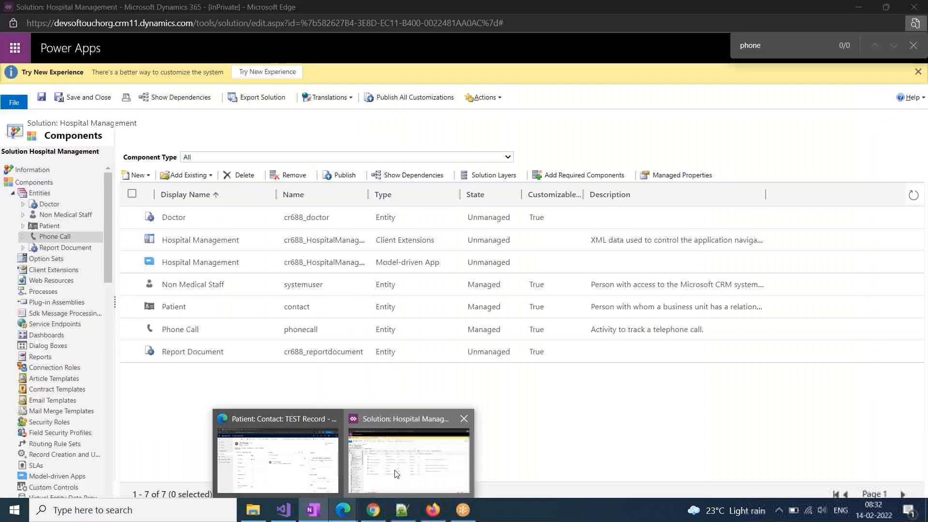
Expand Patient, open its Fields, and switch the view to Custom
{"action": "left_click", "coordinate": [23, 225]}
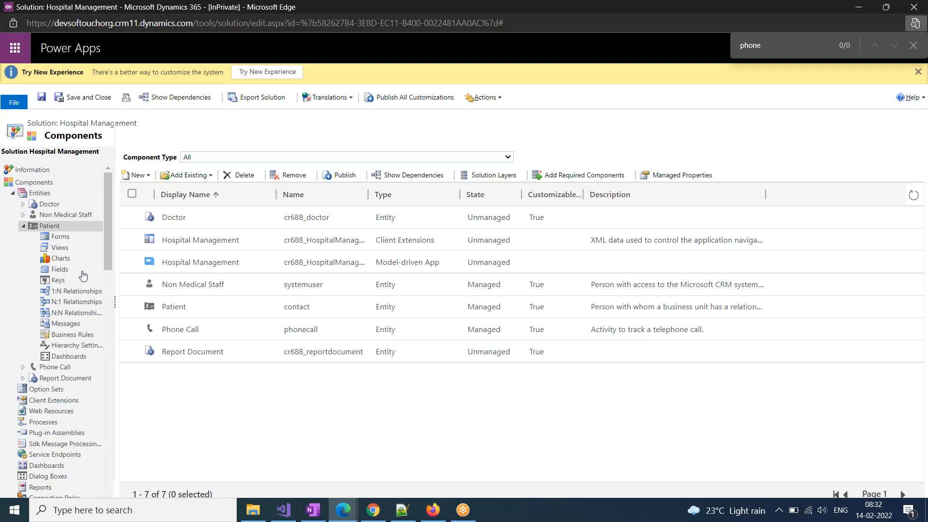
{"action": "left_click", "coordinate": [57, 270]}
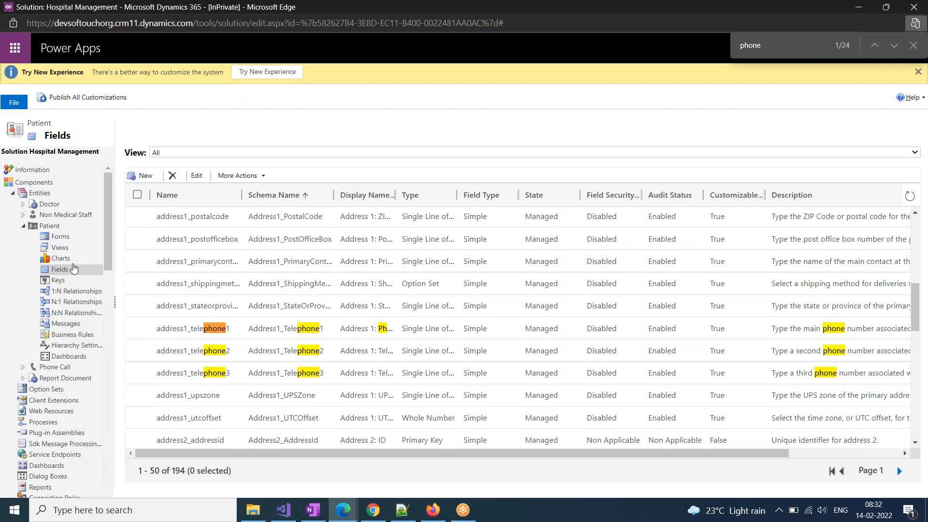
{"action": "left_click", "coordinate": [184, 152]}
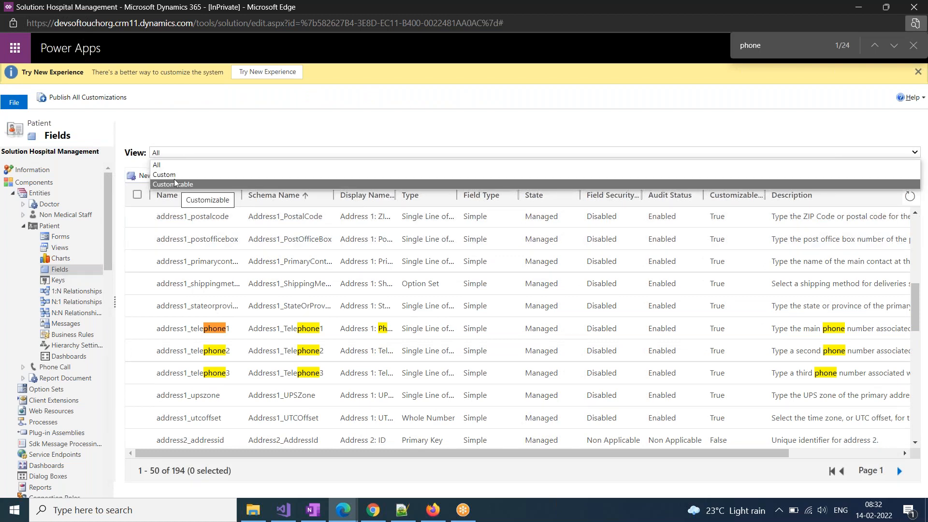
{"action": "left_click", "coordinate": [174, 175]}
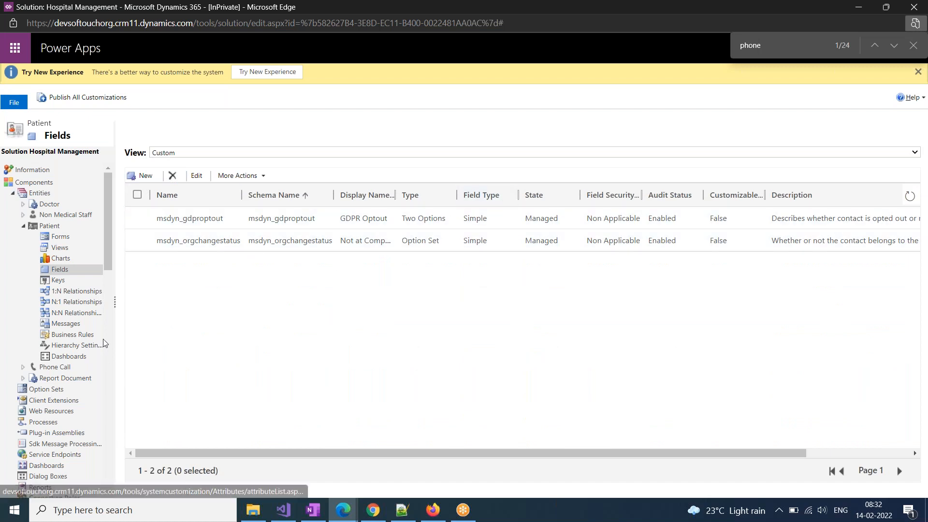
Create a Patient lookup field named 'Doctor' targeting the Doctor entity, then save and close
{"action": "left_click", "coordinate": [146, 176]}
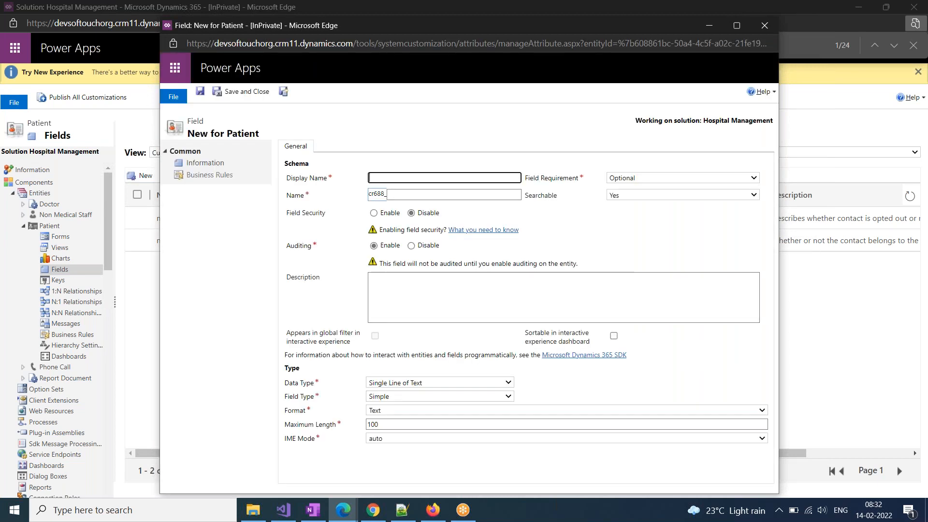
{"action": "type", "text": "Doctor"}
{"action": "left_click", "coordinate": [363, 334]}
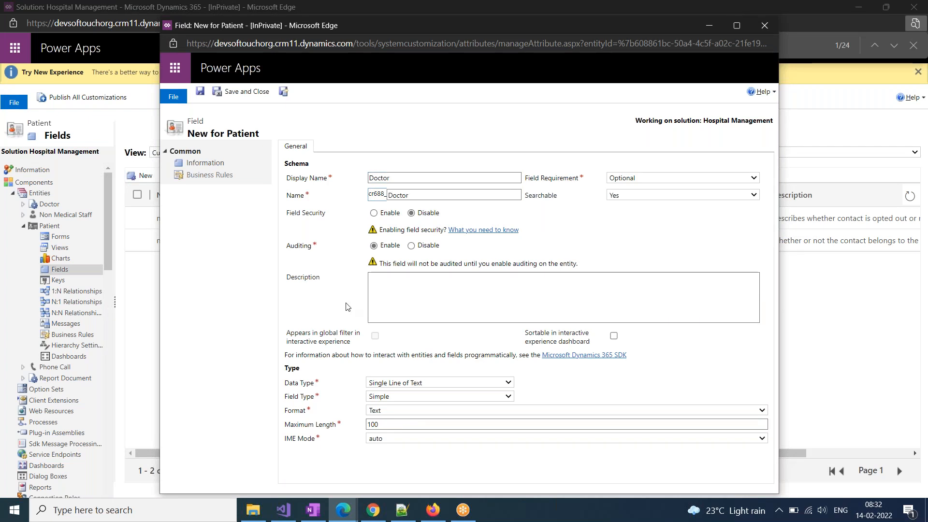
{"action": "left_click", "coordinate": [407, 383]}
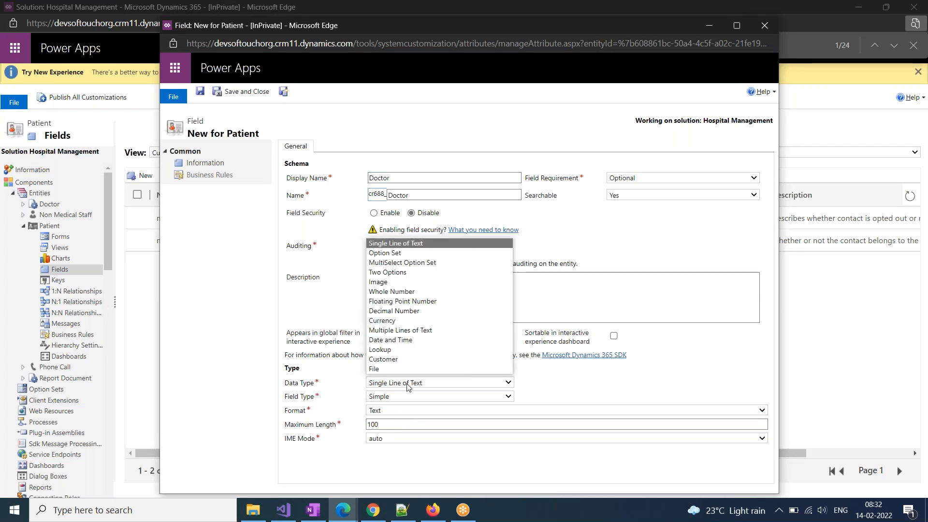
{"action": "left_click", "coordinate": [396, 349]}
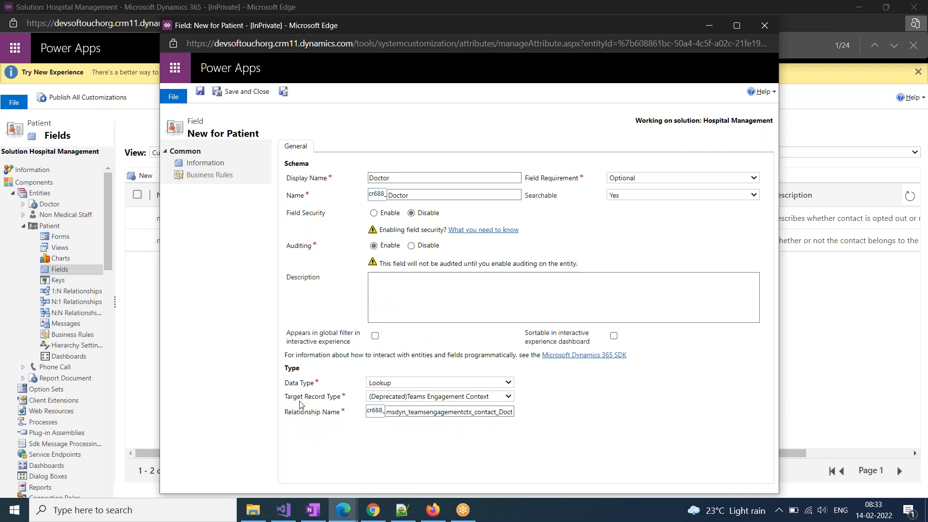
{"action": "left_click", "coordinate": [411, 402]}
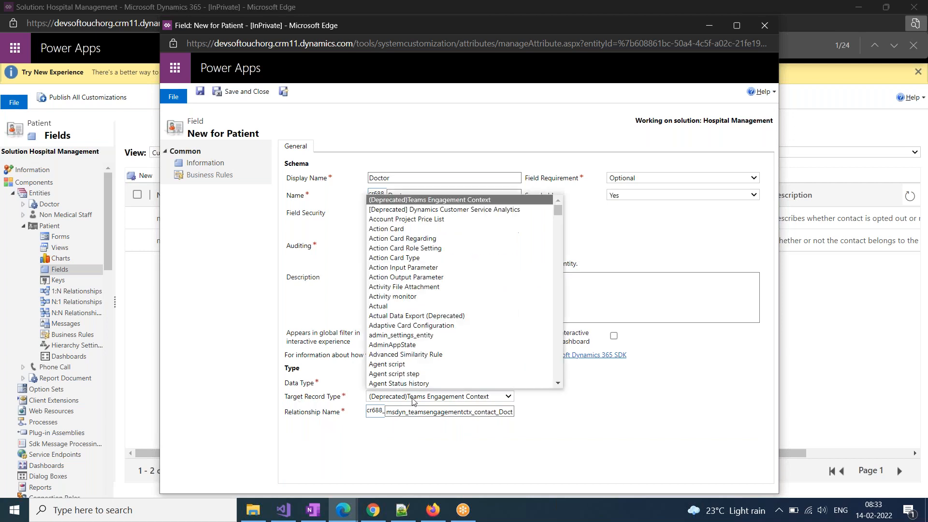
{"action": "type", "text": "doc"}
{"action": "key", "text": "Return"}
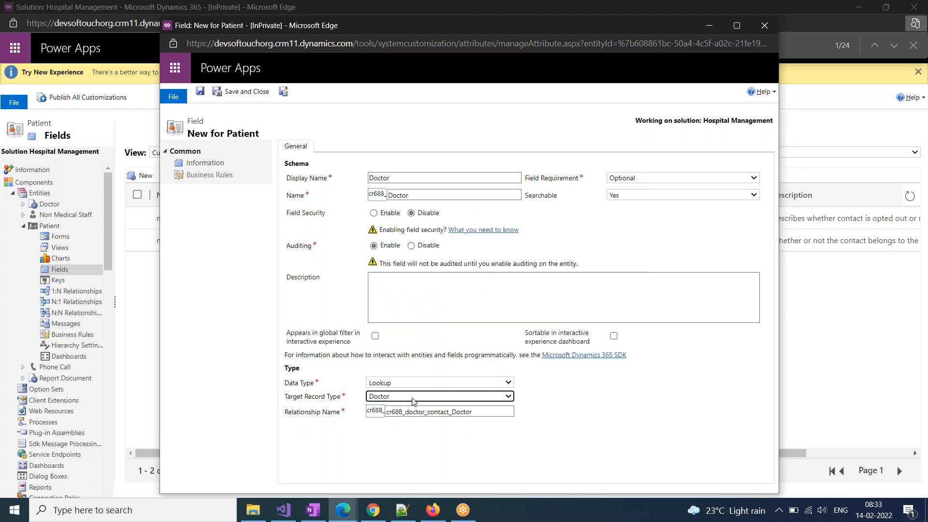
{"action": "left_click", "coordinate": [242, 95]}
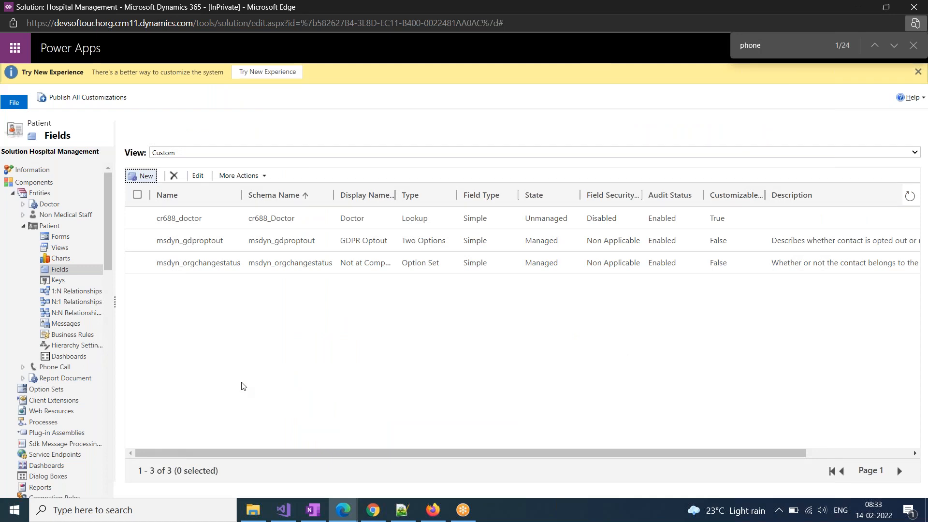
List Patient's forms, glance at the TEST Record window, then open the Contact main form
{"action": "left_click", "coordinate": [58, 237]}
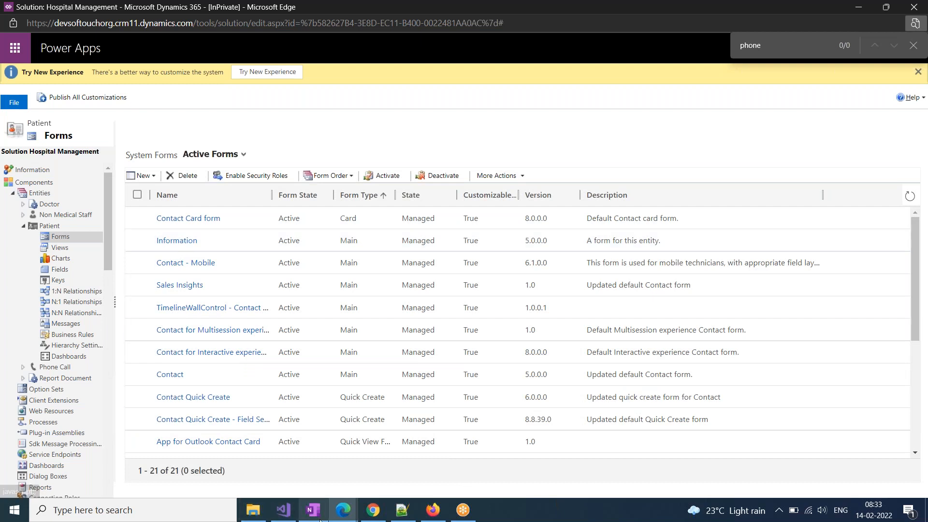
{"action": "mouse_move", "coordinate": [342, 516]}
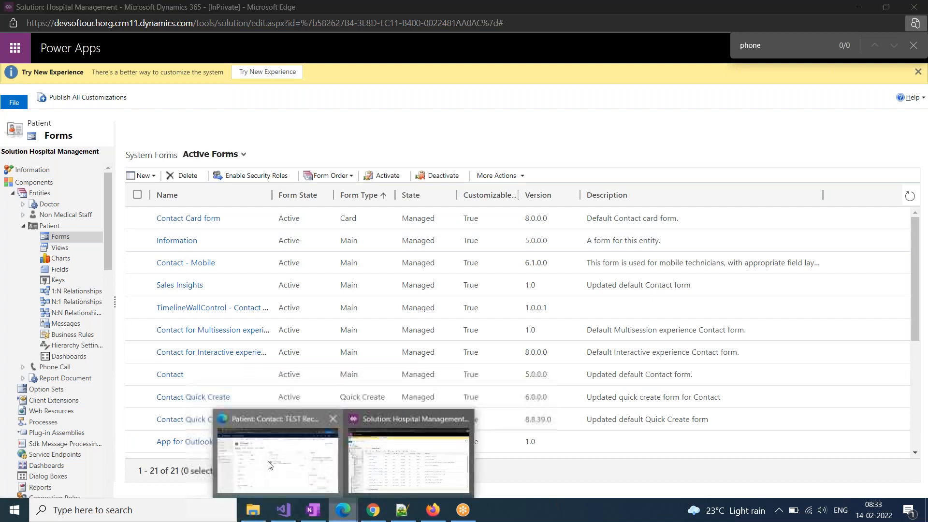
{"action": "left_click", "coordinate": [283, 456]}
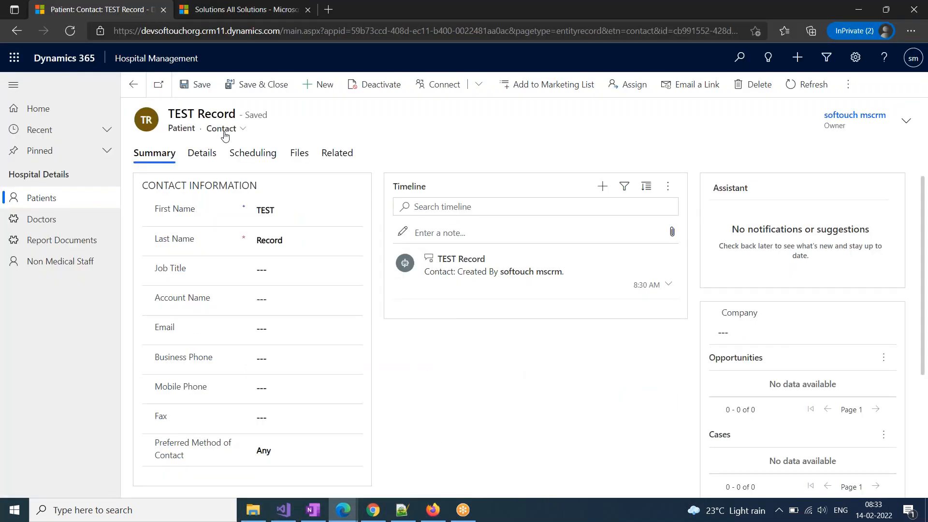
{"action": "mouse_move", "coordinate": [346, 516]}
{"action": "left_click", "coordinate": [390, 464]}
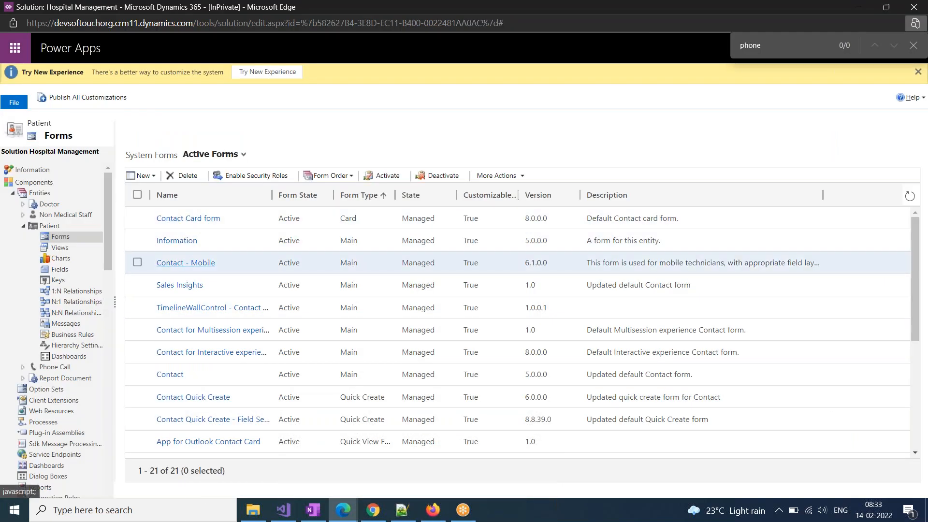
{"action": "left_click", "coordinate": [175, 375]}
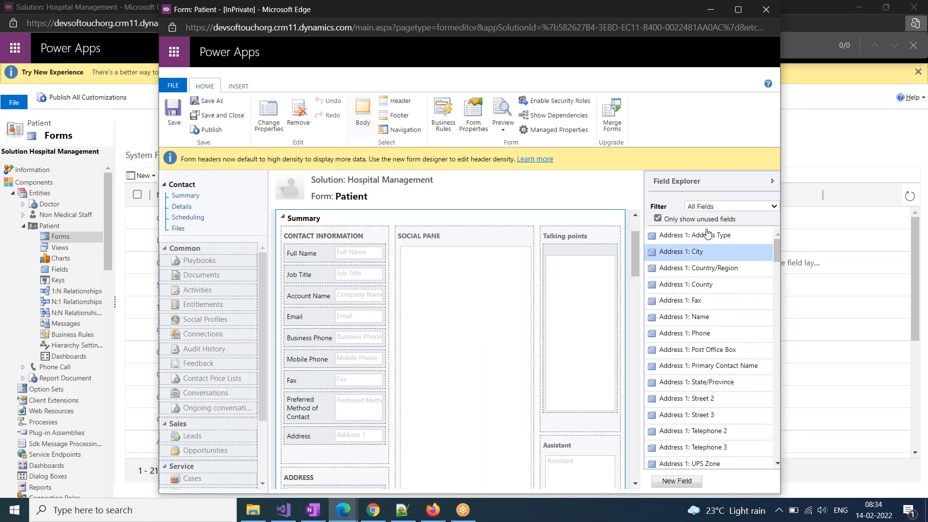
Drop the custom Doctor field below Address in Contact Information, then save and close the form
{"action": "left_click", "coordinate": [711, 207]}
{"action": "left_click", "coordinate": [711, 223]}
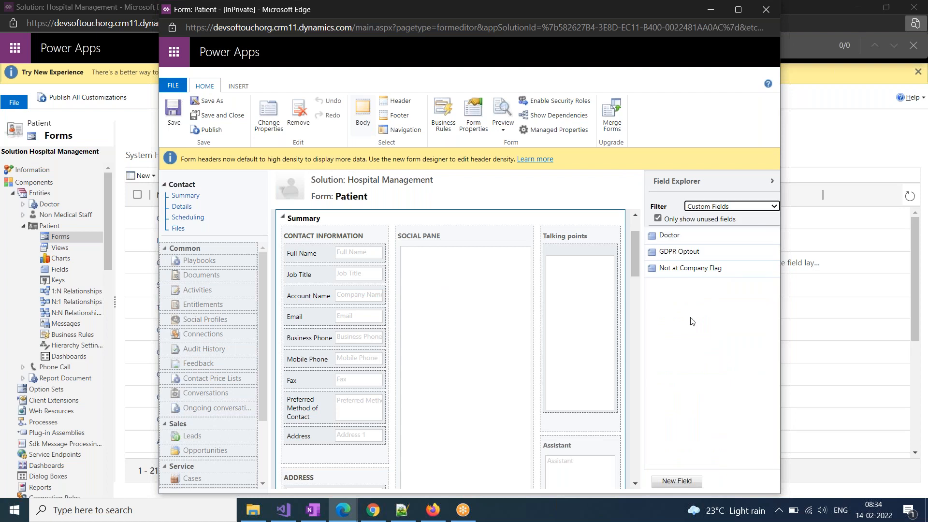
{"action": "left_click_drag", "start_coordinate": [669, 235], "coordinate": [321, 228]}
{"action": "left_click", "coordinate": [175, 116]}
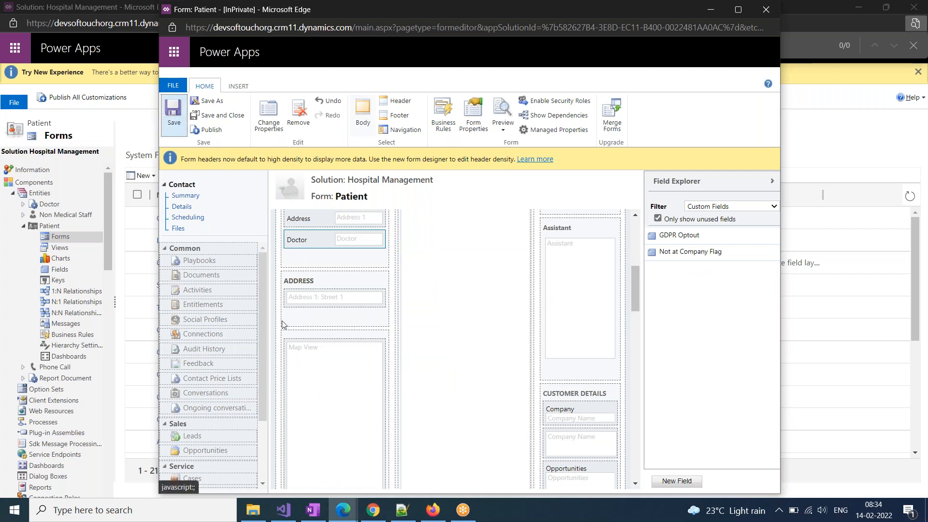
{"action": "left_click", "coordinate": [229, 117]}
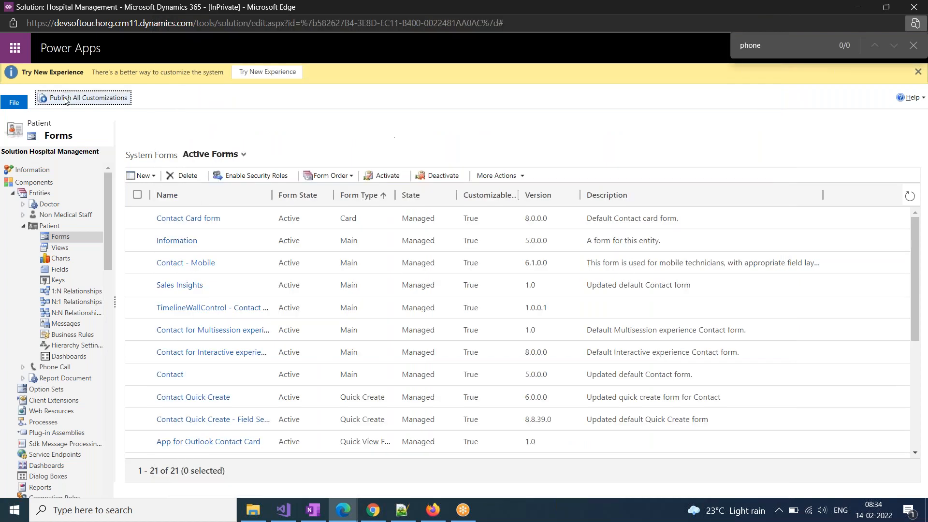
Show Report Document's empty Custom fields view and start a new field there
{"action": "left_click", "coordinate": [23, 226]}
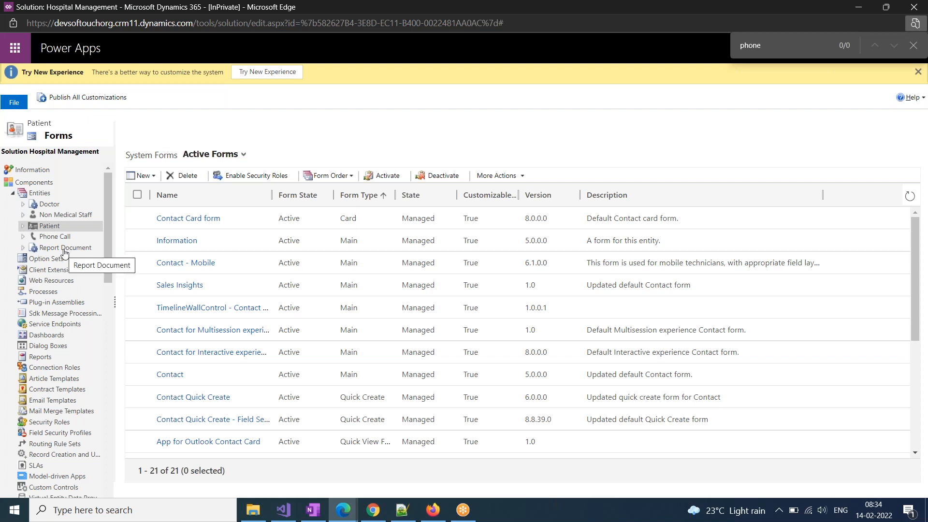
{"action": "left_click", "coordinate": [23, 248]}
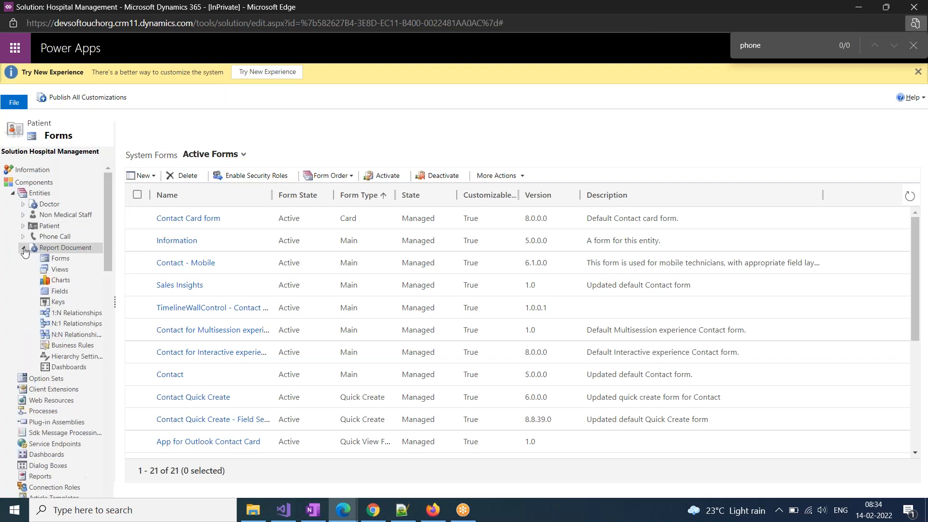
{"action": "left_click", "coordinate": [60, 292]}
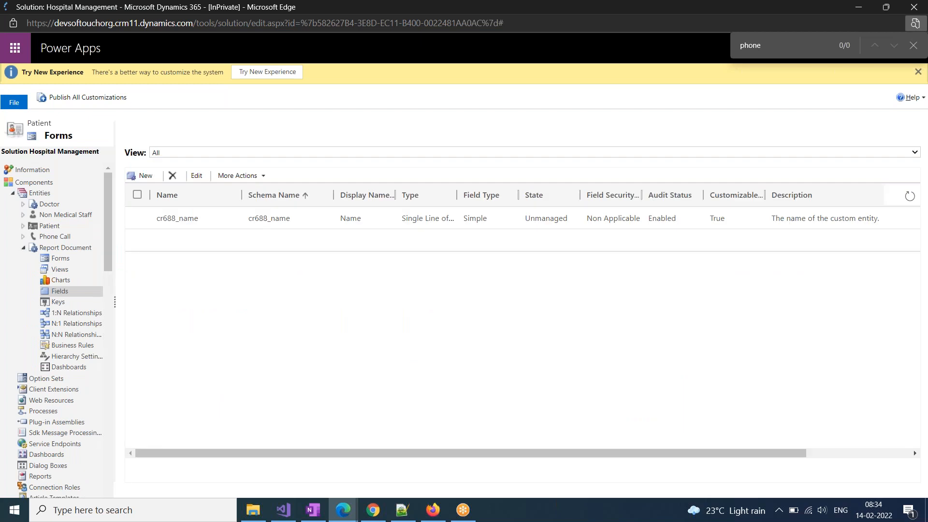
{"action": "left_click", "coordinate": [219, 152]}
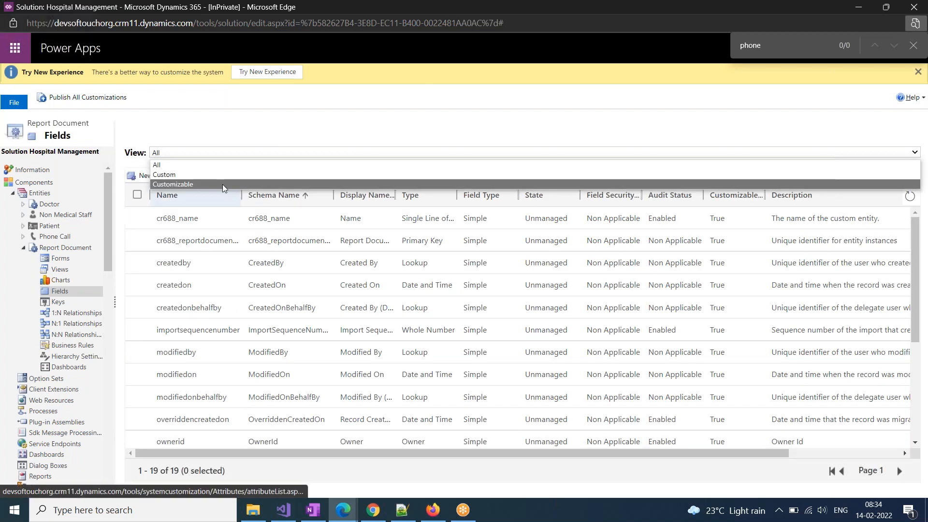
{"action": "left_click", "coordinate": [222, 177]}
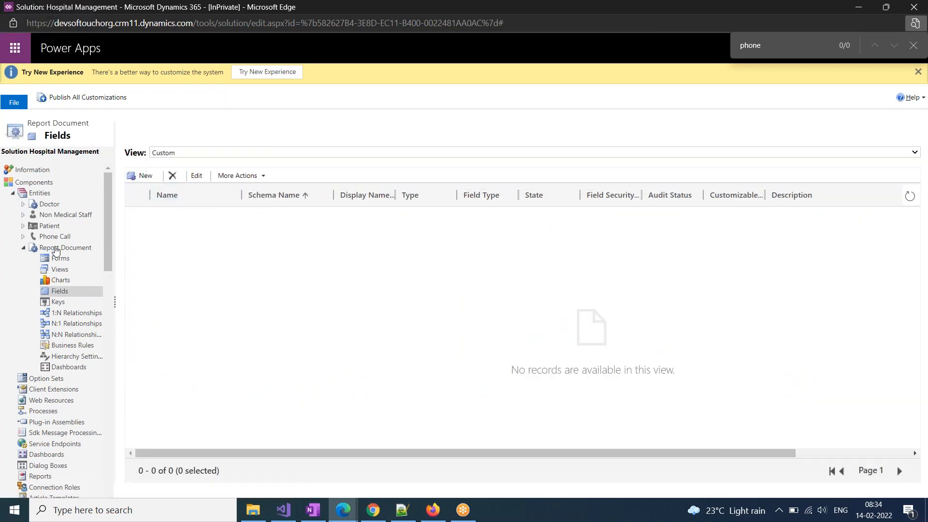
{"action": "left_click", "coordinate": [145, 177]}
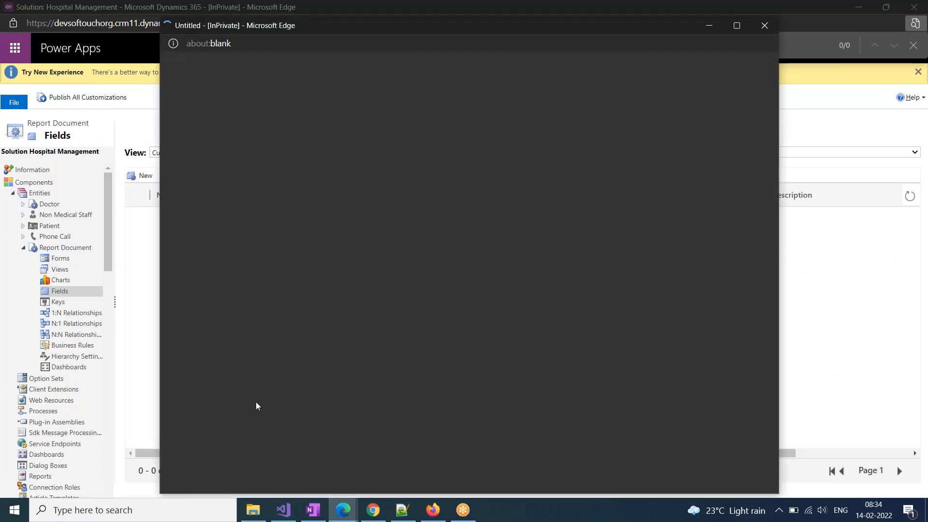
Create a Patient lookup field on Report Document that targets the Patient record type, and save it
{"action": "type", "text": "Patient"}
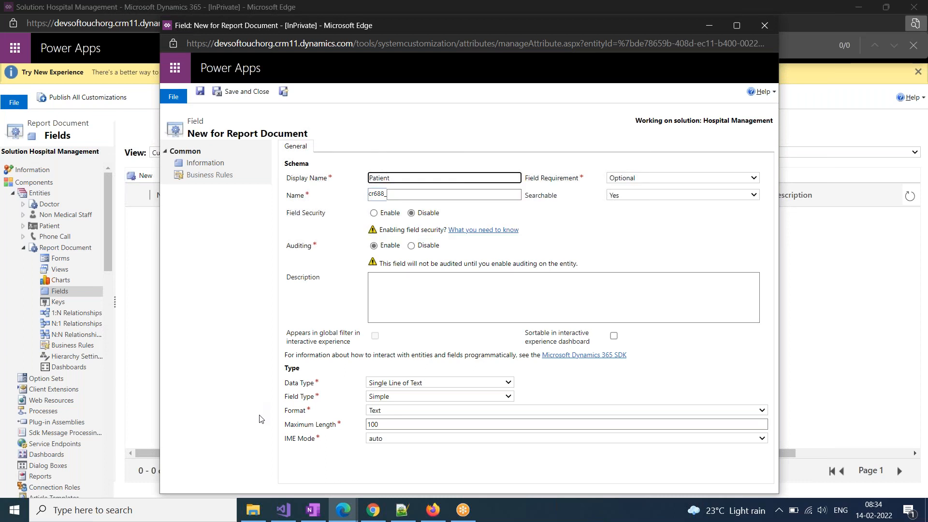
{"action": "left_click", "coordinate": [410, 388]}
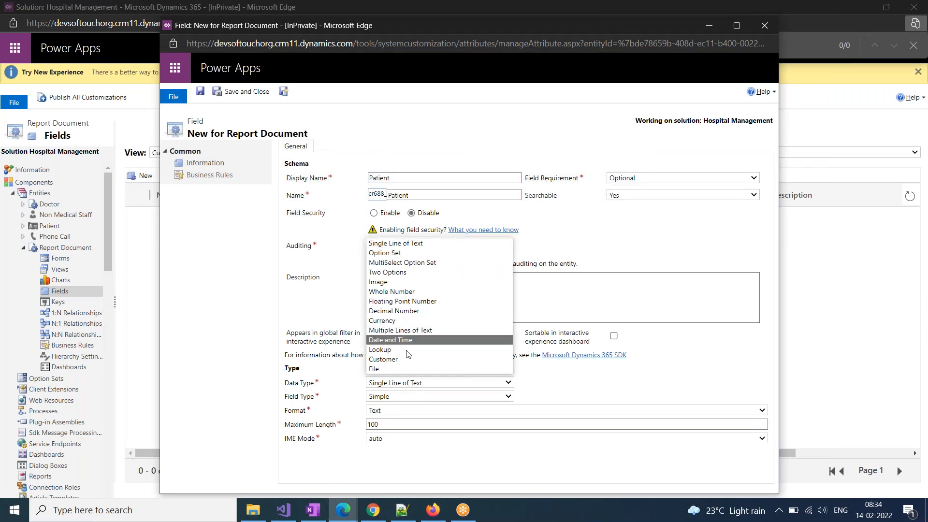
{"action": "left_click", "coordinate": [407, 356]}
{"action": "left_click", "coordinate": [425, 401]}
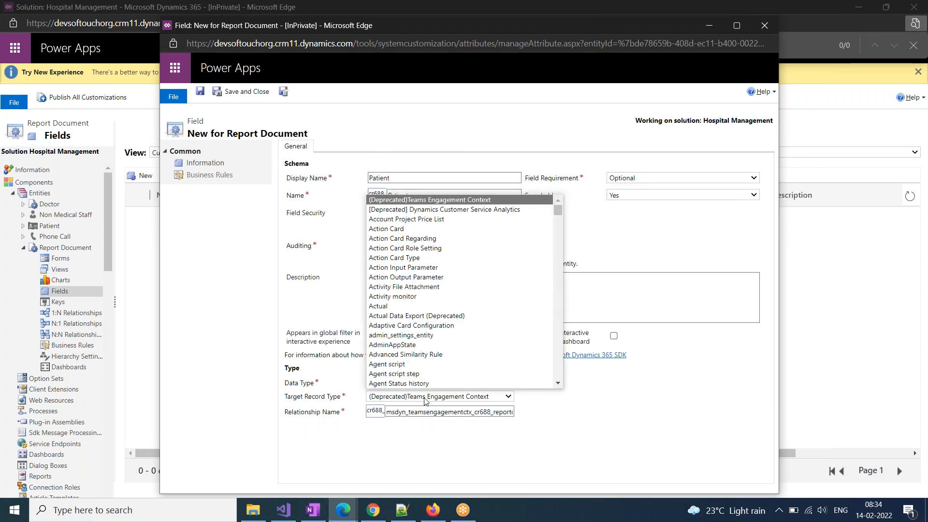
{"action": "type", "text": "pat"}
{"action": "key", "text": "Return"}
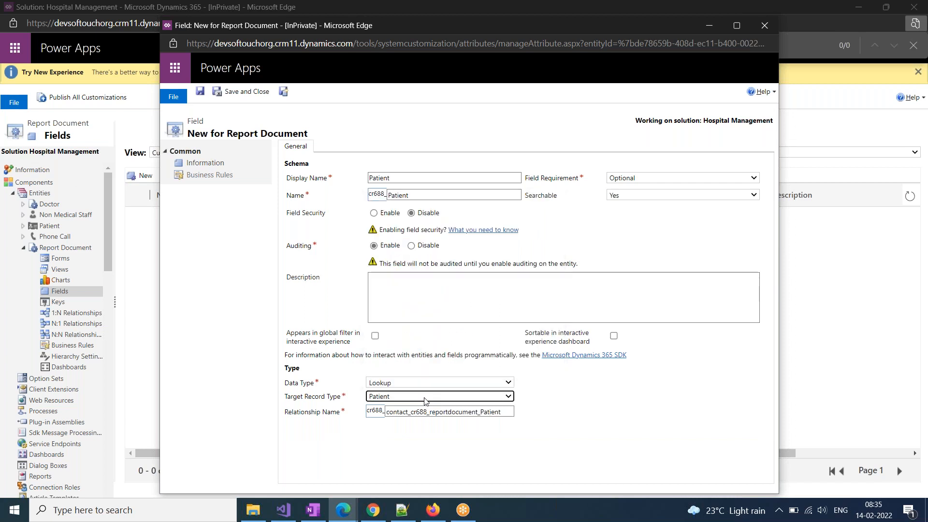
{"action": "left_click", "coordinate": [250, 95]}
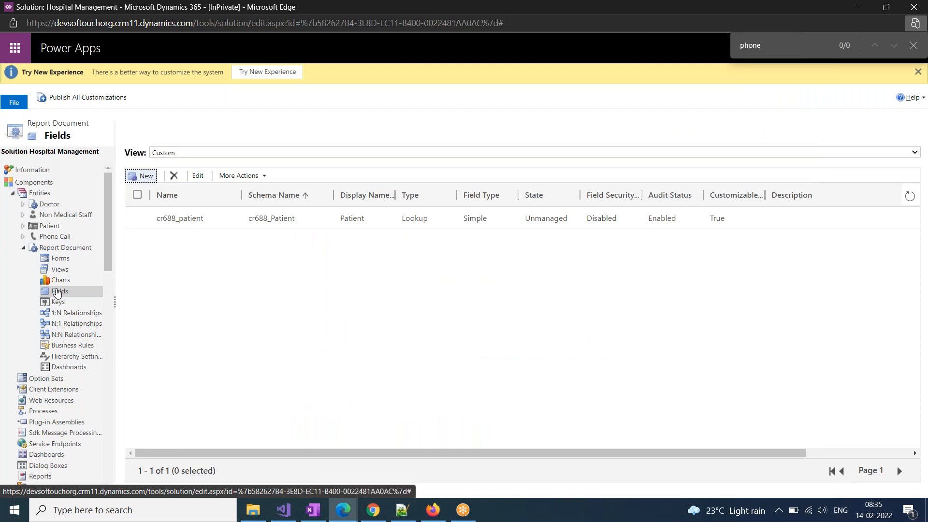
On the Report Document main form, place the Patient field below Owner and save the form
{"action": "left_click", "coordinate": [58, 259]}
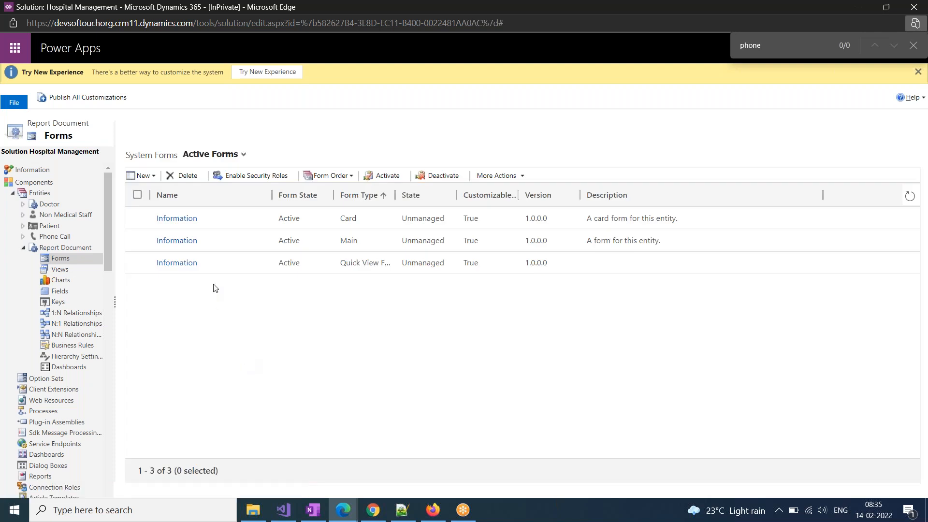
{"action": "left_click", "coordinate": [189, 242]}
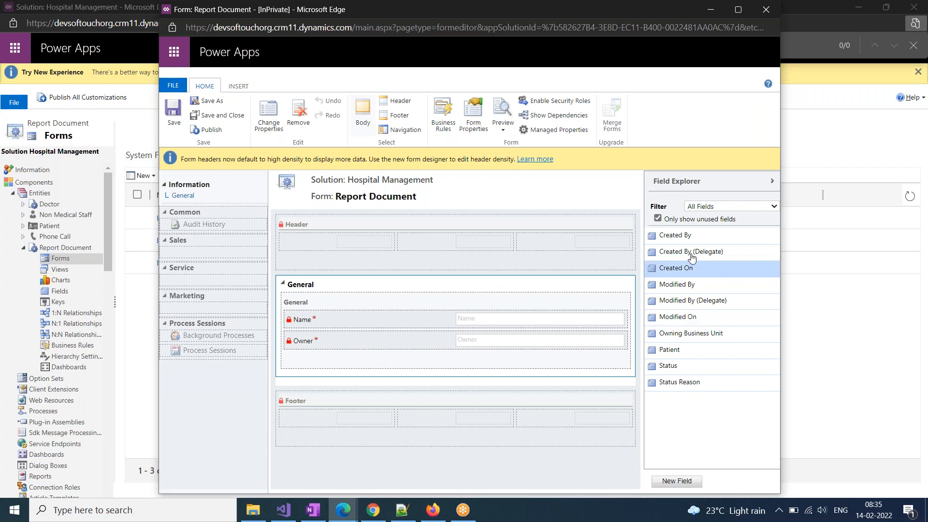
{"action": "left_click_drag", "start_coordinate": [671, 352], "coordinate": [397, 345]}
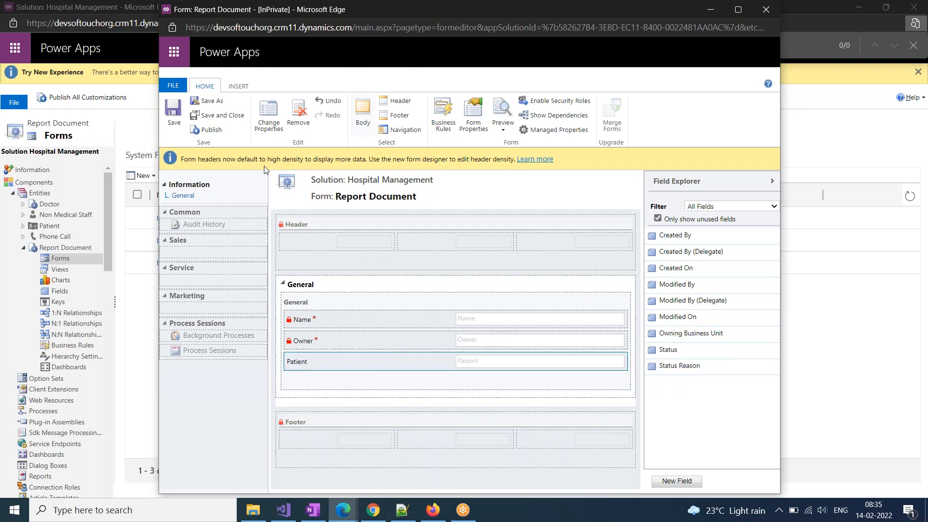
{"action": "left_click", "coordinate": [231, 118]}
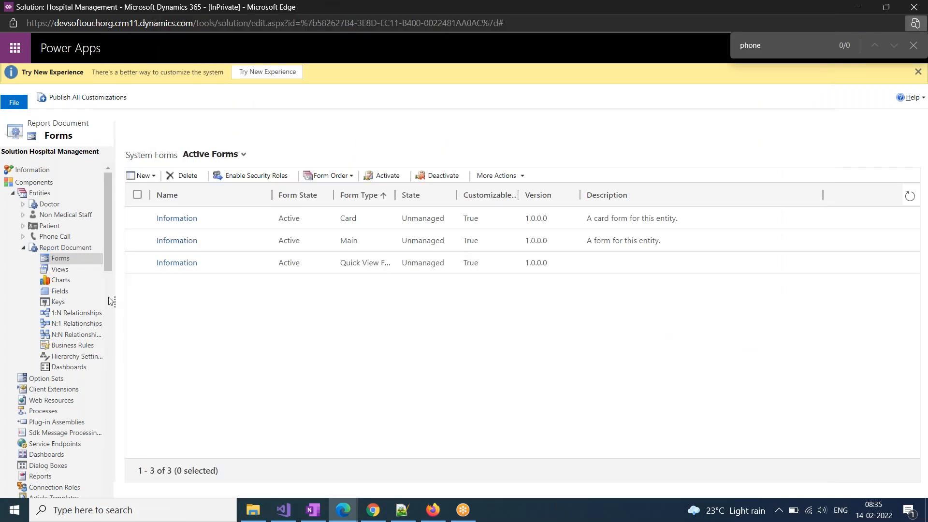
Publish all customizations, waiting through the not-responding prompt
{"action": "left_click", "coordinate": [23, 247]}
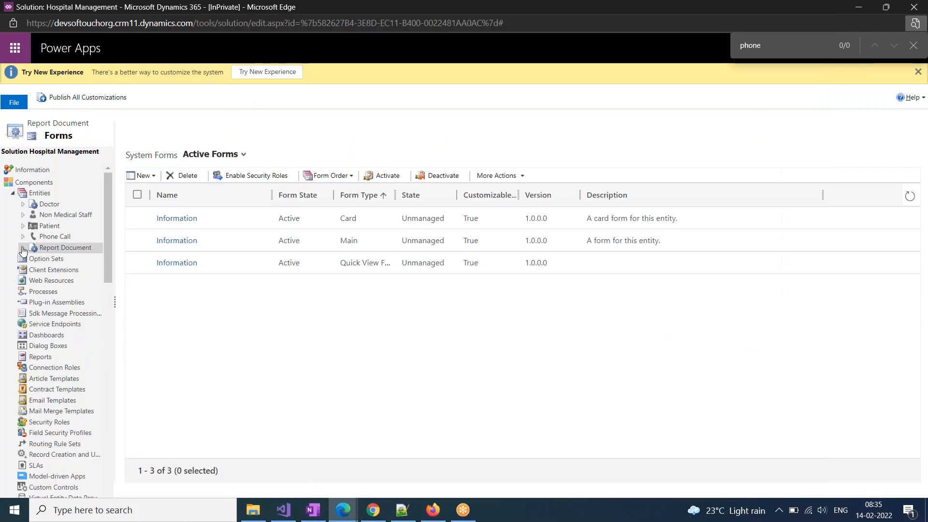
{"action": "left_click", "coordinate": [79, 99]}
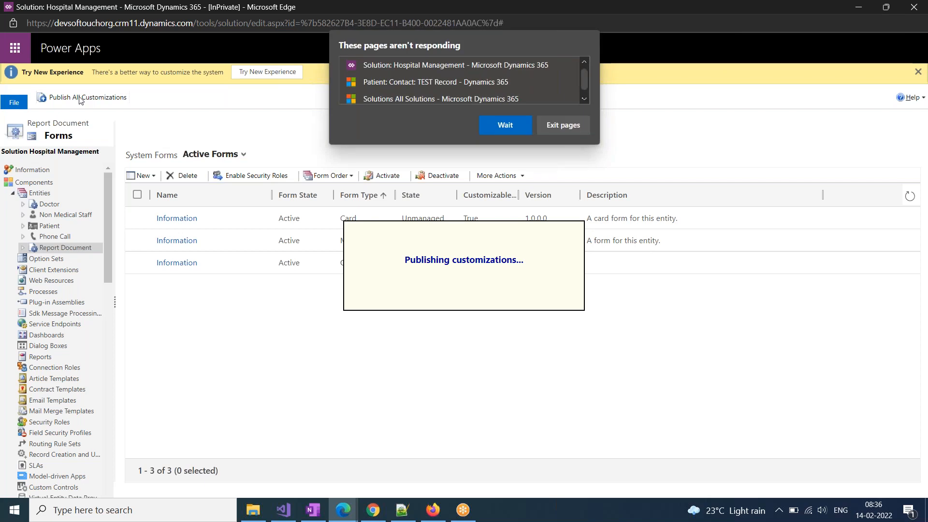
{"action": "left_click", "coordinate": [504, 123]}
On OneNote's Batch FEB page, delete the word Deployment
{"action": "left_click", "coordinate": [313, 510]}
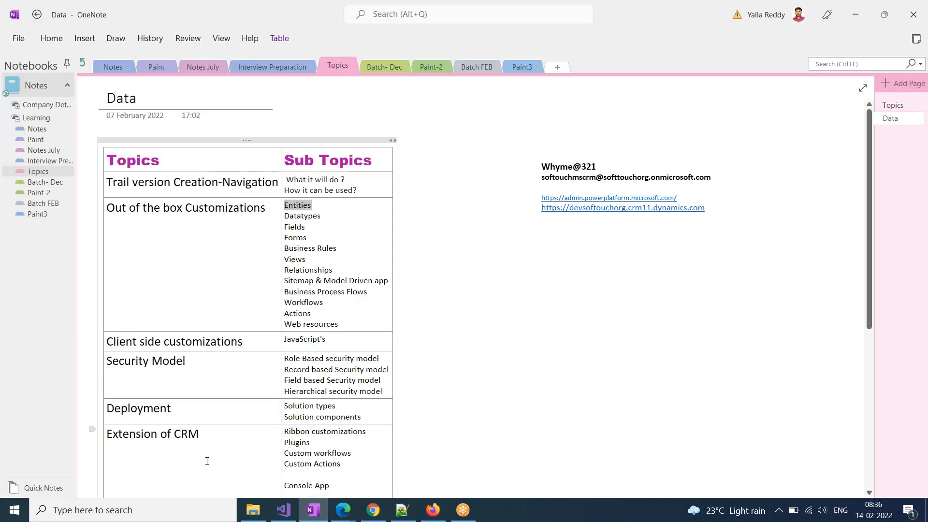
{"action": "left_click", "coordinate": [43, 203]}
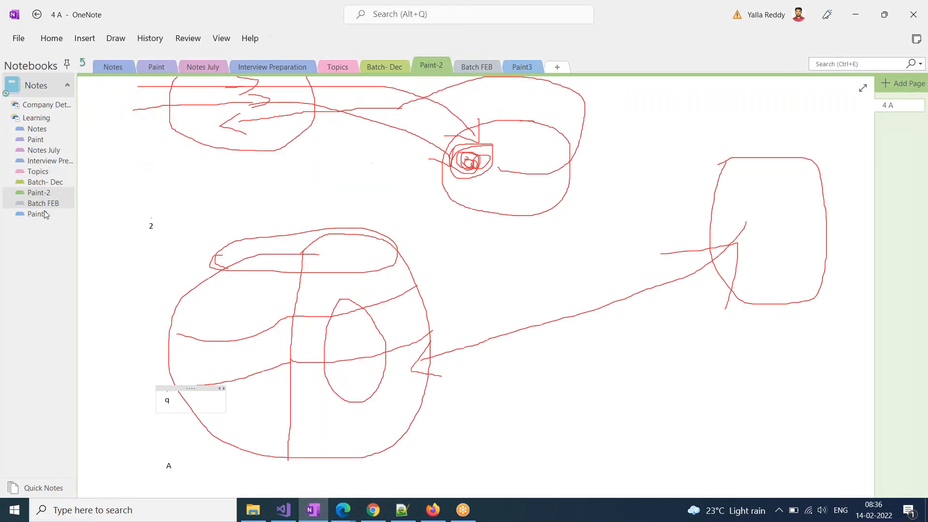
{"action": "scroll", "coordinate": [157, 476], "scroll_direction": "down", "scroll_amount": 3}
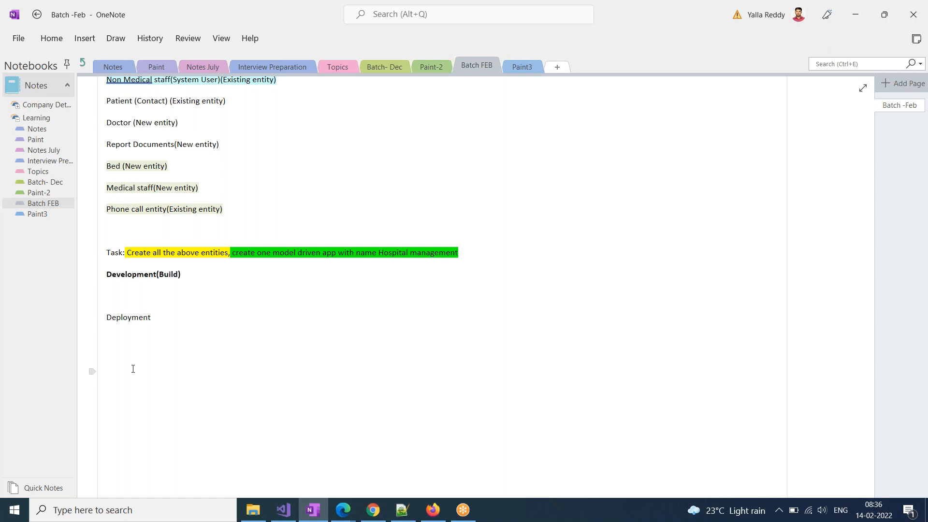
{"action": "left_click_drag", "start_coordinate": [160, 318], "coordinate": [105, 317]}
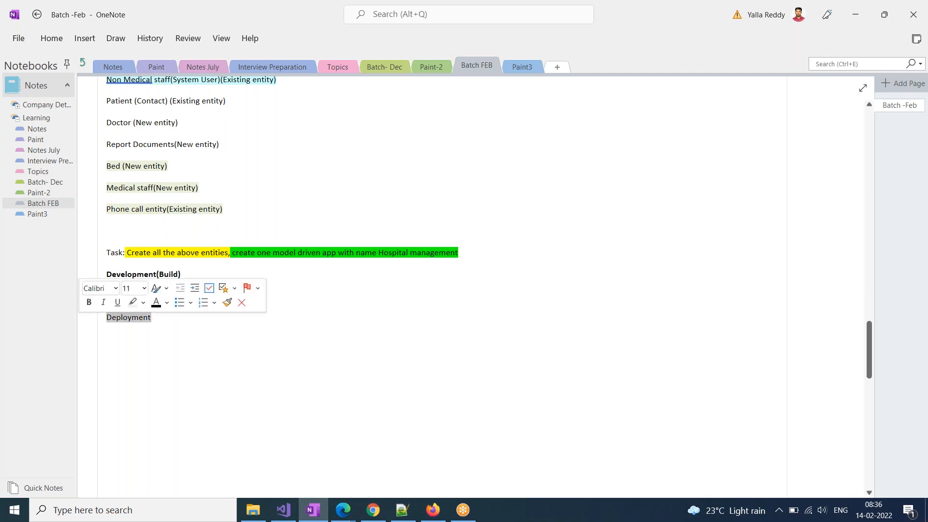
{"action": "key", "text": "BackSpace"}
Write 'One doctor can give consultation to multiple patient', correcting the misspelled consultation
{"action": "type", "text": "One doct"}
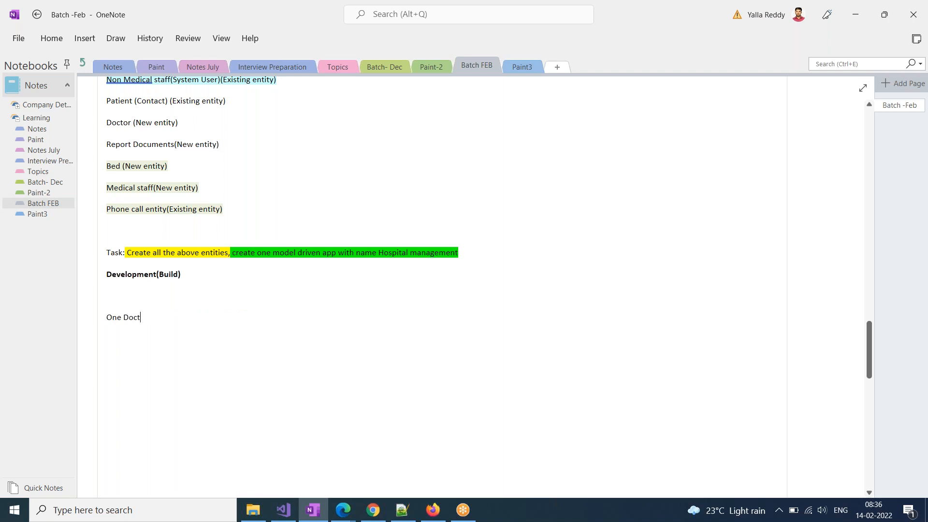
{"action": "type", "text": "or can  handle m"}
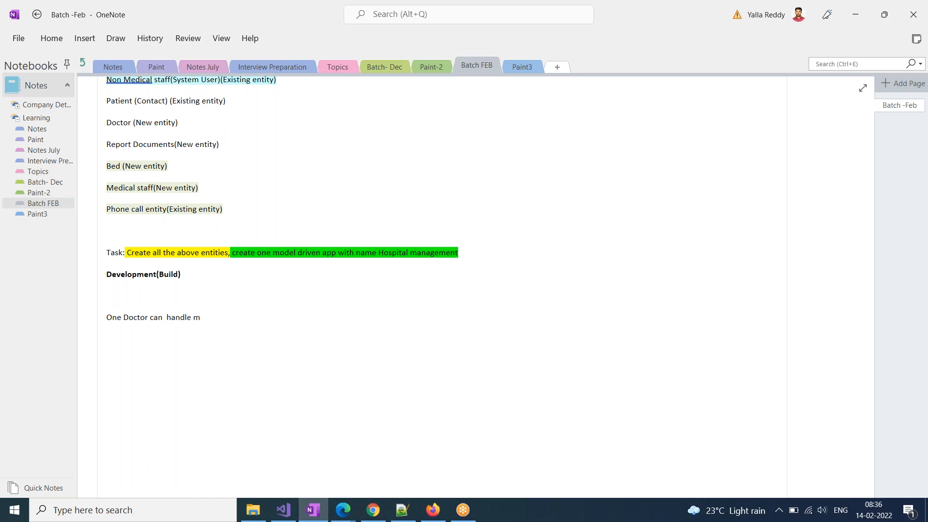
{"action": "type", "text": "ultiple patients"}
{"action": "double_click", "coordinate": [179, 318]}
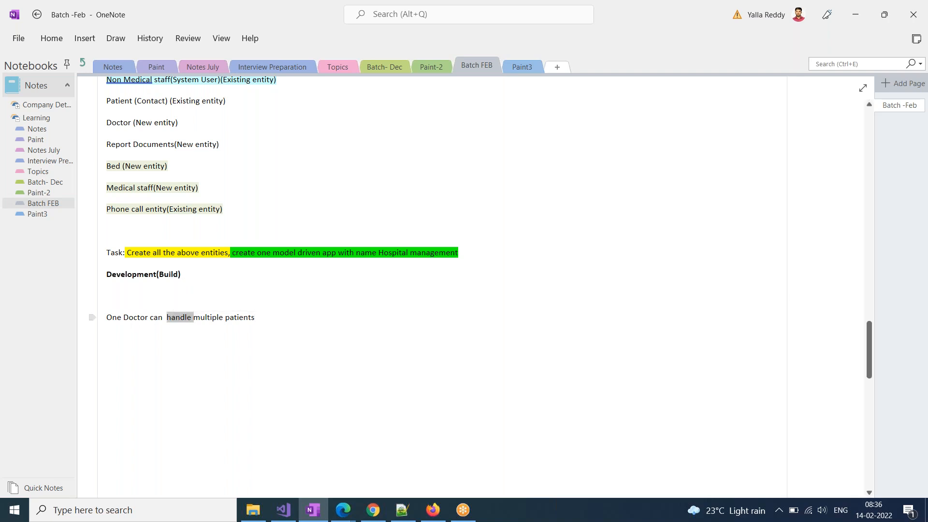
{"action": "key", "text": "BackSpace"}
{"action": "type", "text": "give consu"}
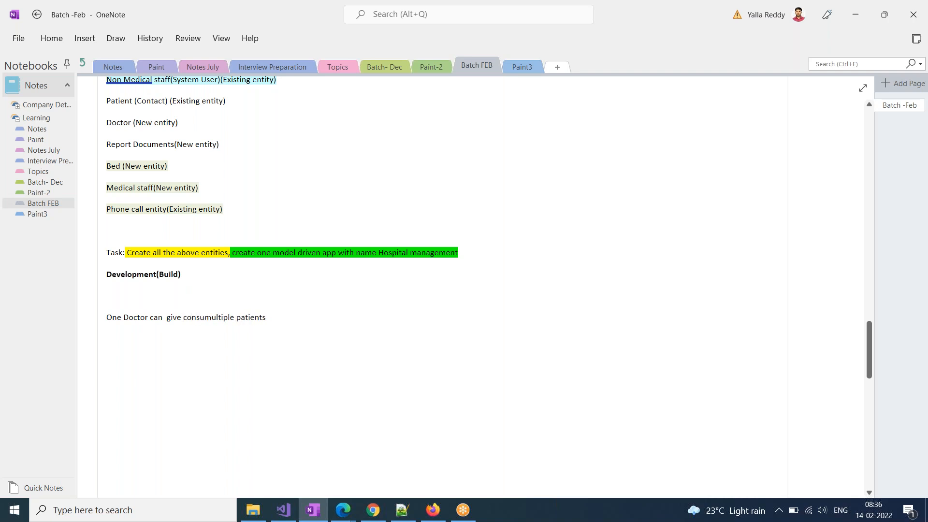
{"action": "type", "text": "lataion"}
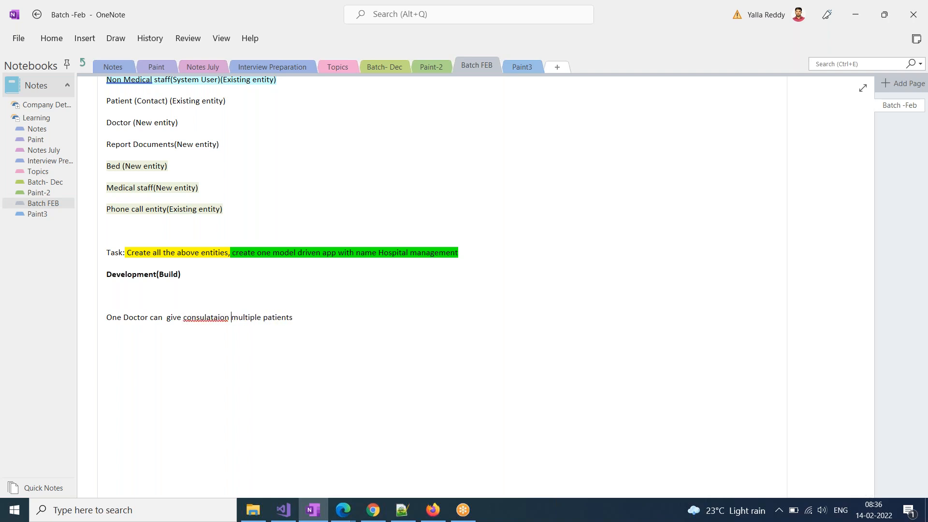
{"action": "right_click", "coordinate": [198, 321]}
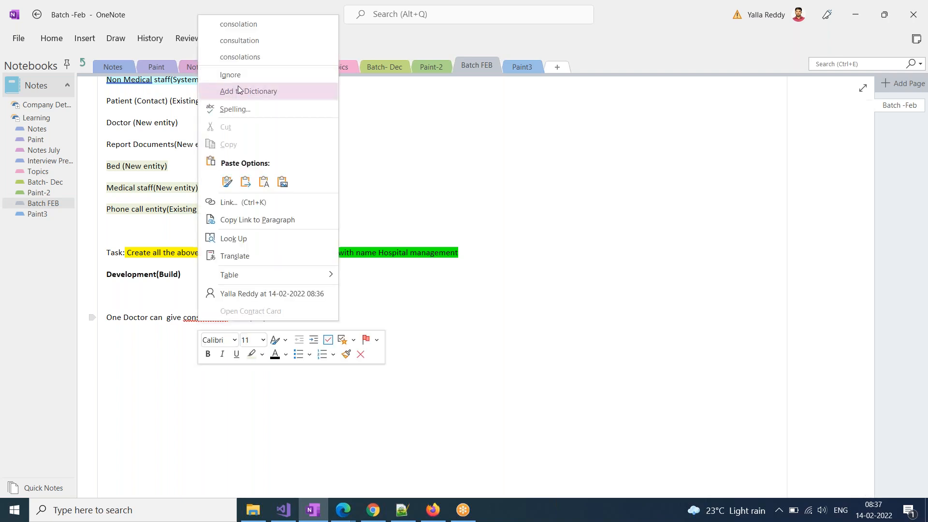
{"action": "left_click", "coordinate": [259, 41]}
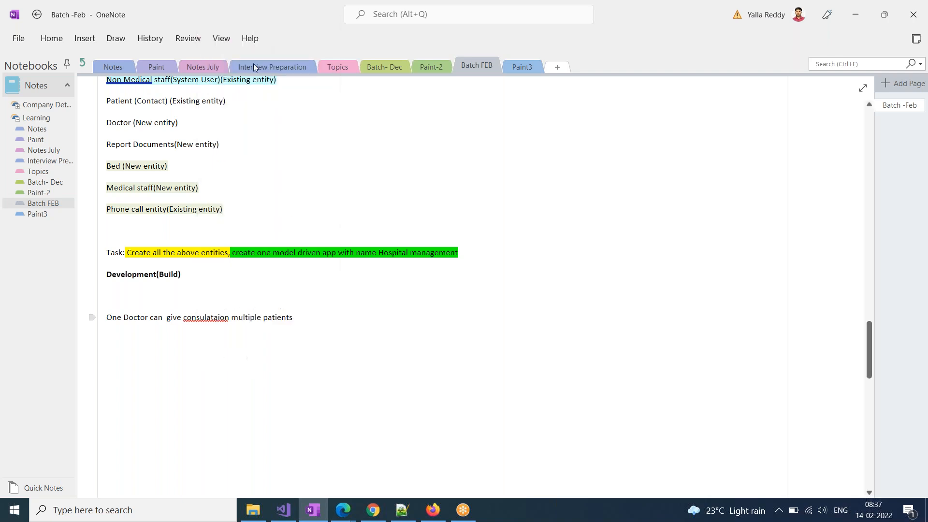
{"action": "type", "text": "to"}
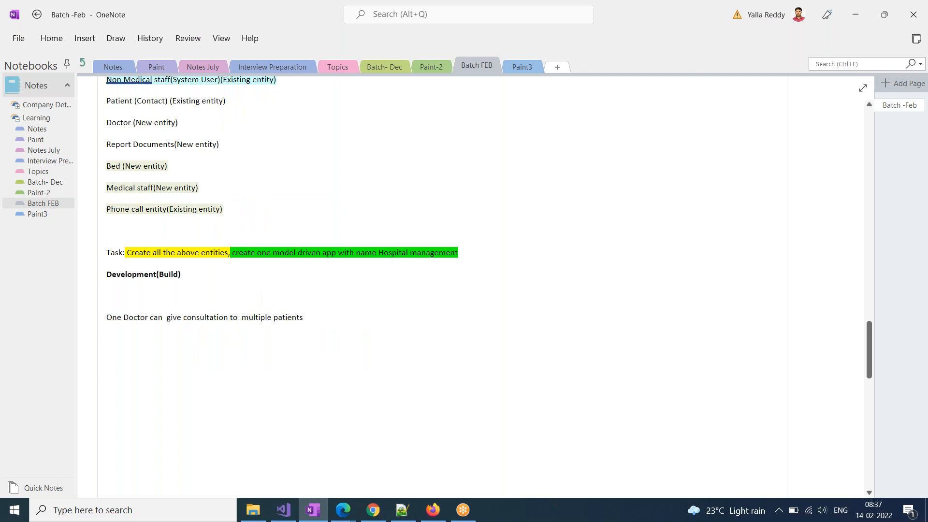
{"action": "left_click_drag", "start_coordinate": [307, 317], "coordinate": [109, 319]}
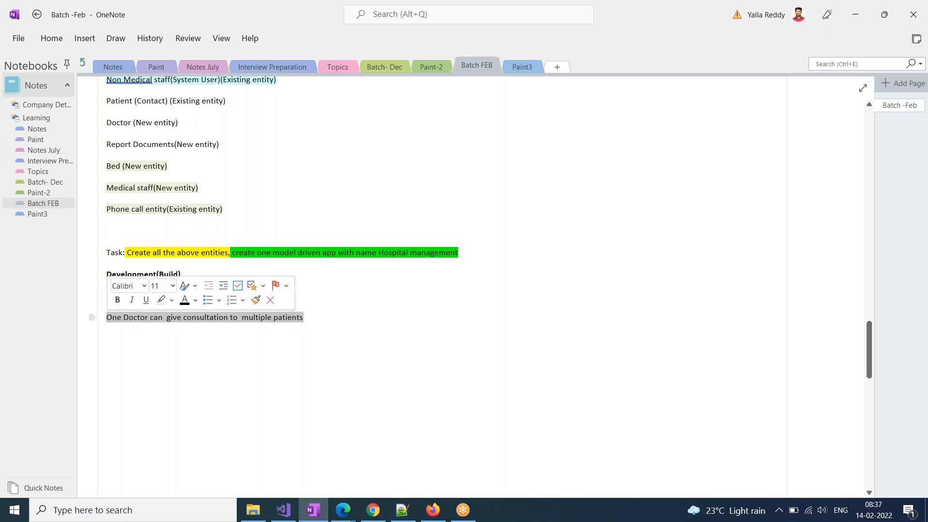
{"action": "left_click", "coordinate": [313, 319]}
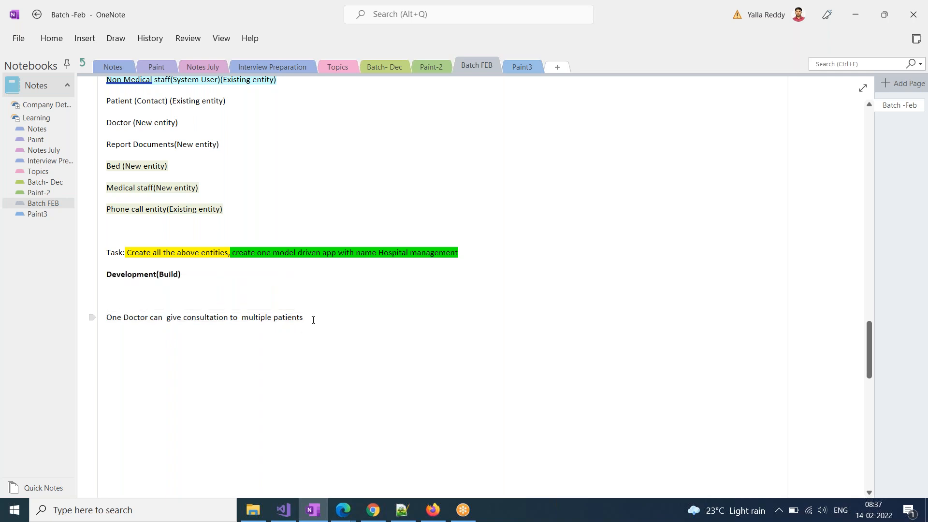
Add a new line: 'One Patient can have multiple Reports'
{"action": "key", "text": "Return"}
{"action": "type", "text": "One Patient can have m"}
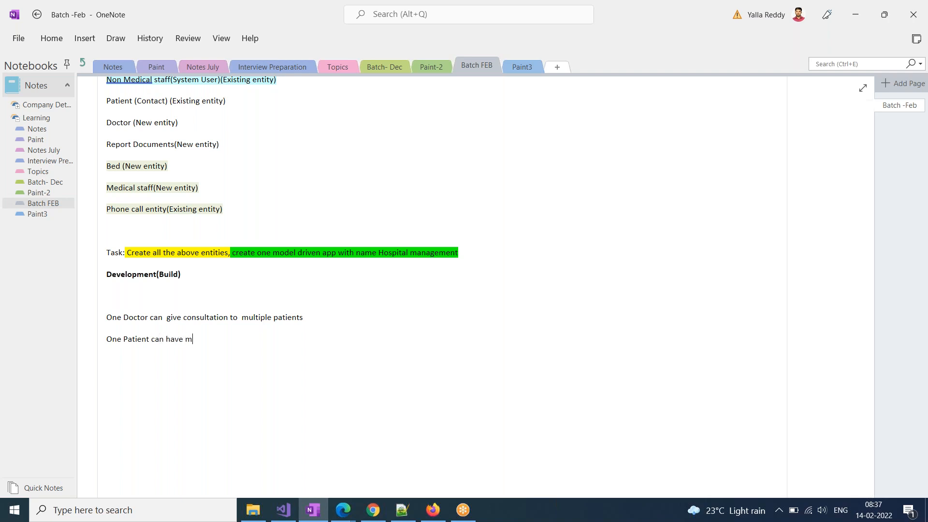
{"action": "type", "text": "ultiple Reports"}
{"action": "left_click_drag", "start_coordinate": [270, 338], "coordinate": [87, 340]}
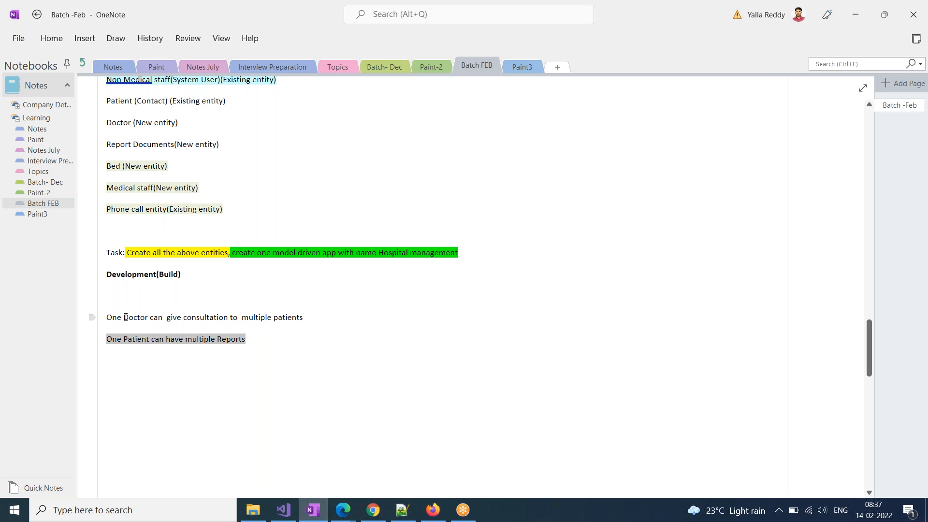
{"action": "left_click", "coordinate": [342, 510]}
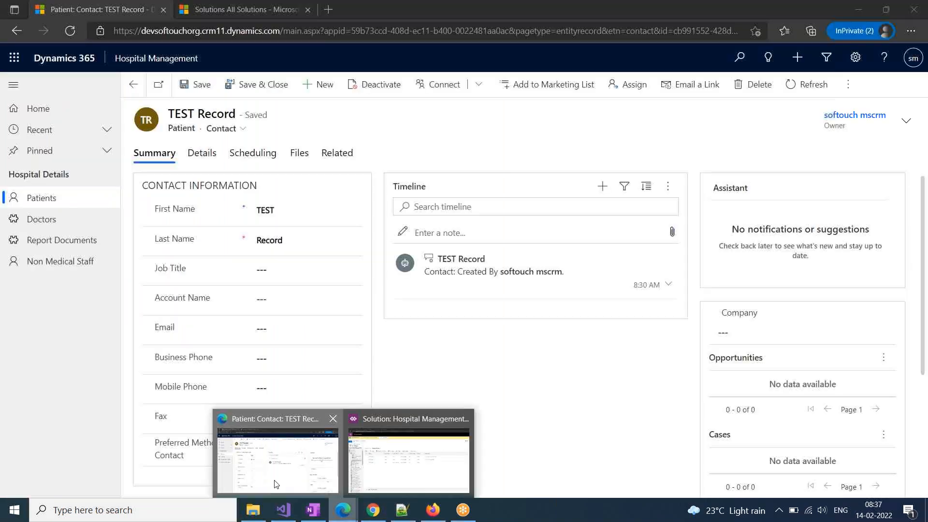
Reload the TEST Record patient page and go to the Doctors list
{"action": "left_click", "coordinate": [276, 484]}
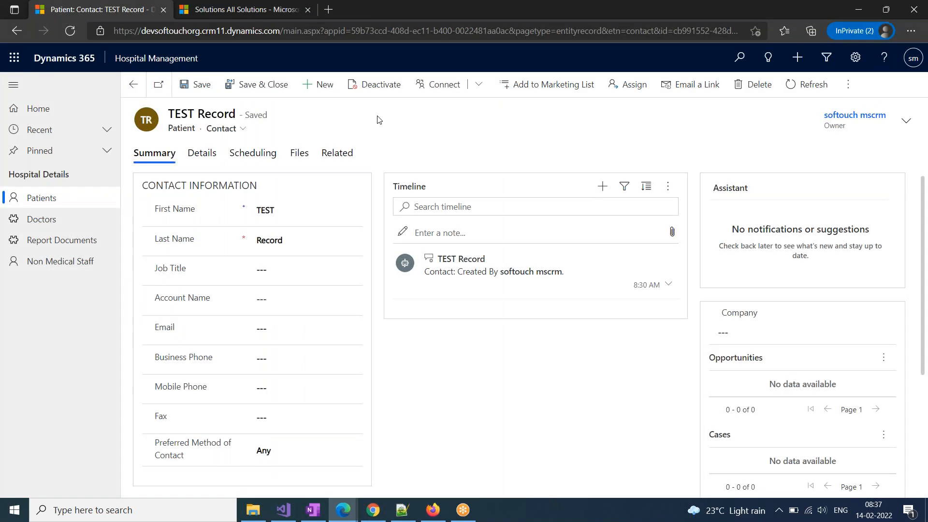
{"action": "left_click", "coordinate": [203, 29]}
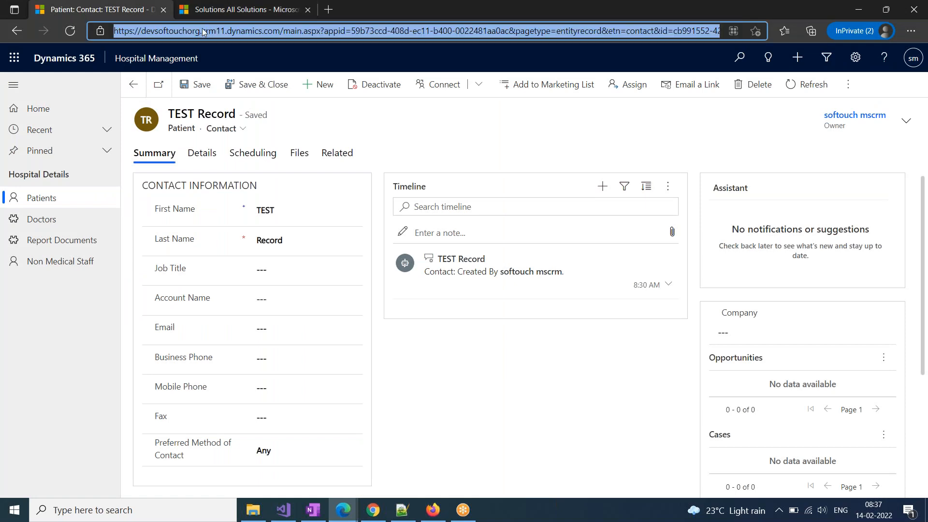
{"action": "key", "text": "Return"}
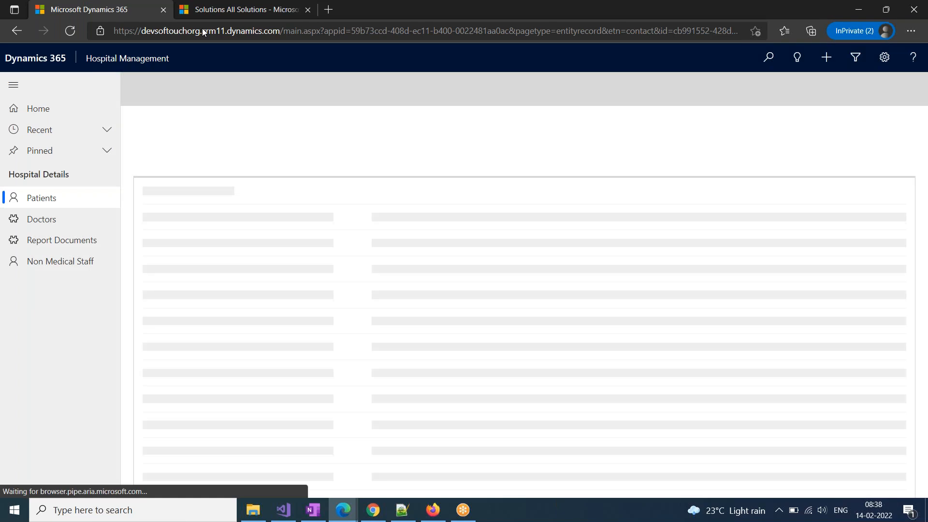
{"action": "left_click", "coordinate": [42, 227]}
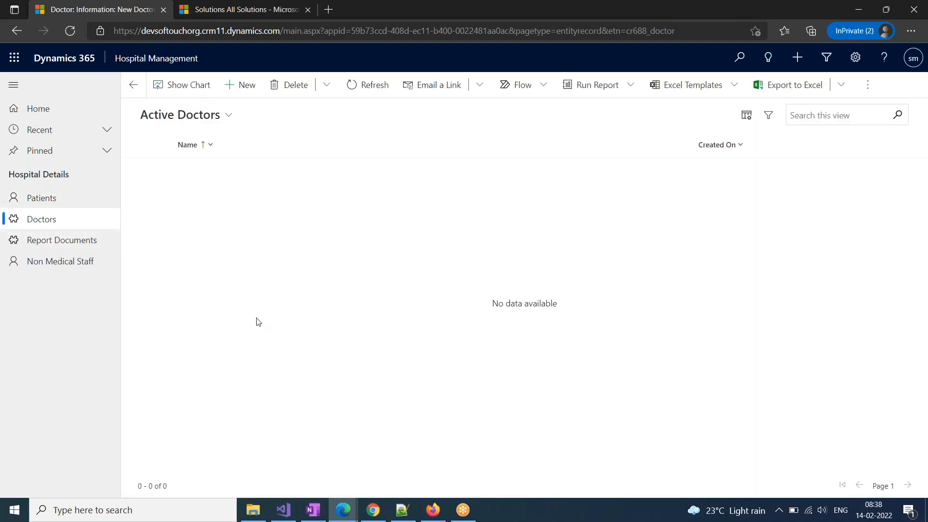
Create and save two new doctor records, entering each doctor's name
{"action": "left_click", "coordinate": [299, 181]}
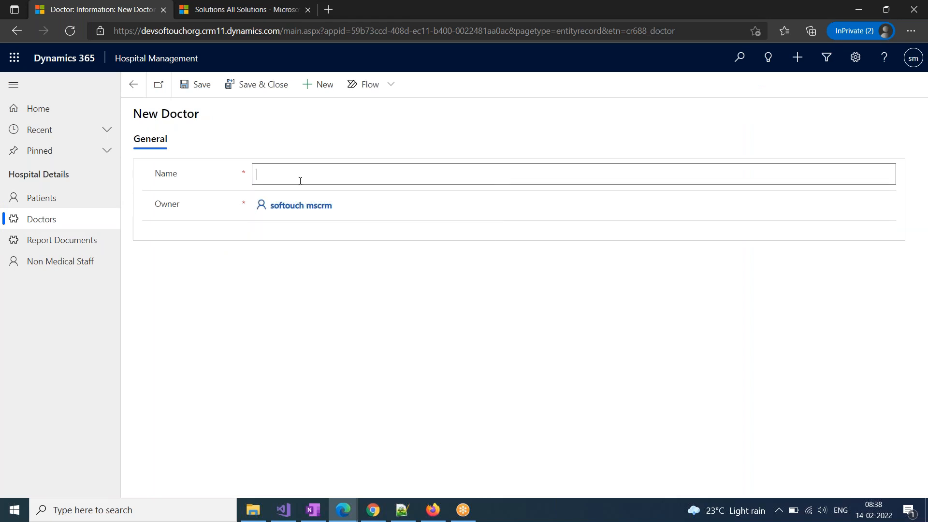
{"action": "type", "text": "Govind"}
{"action": "left_click", "coordinate": [255, 87]}
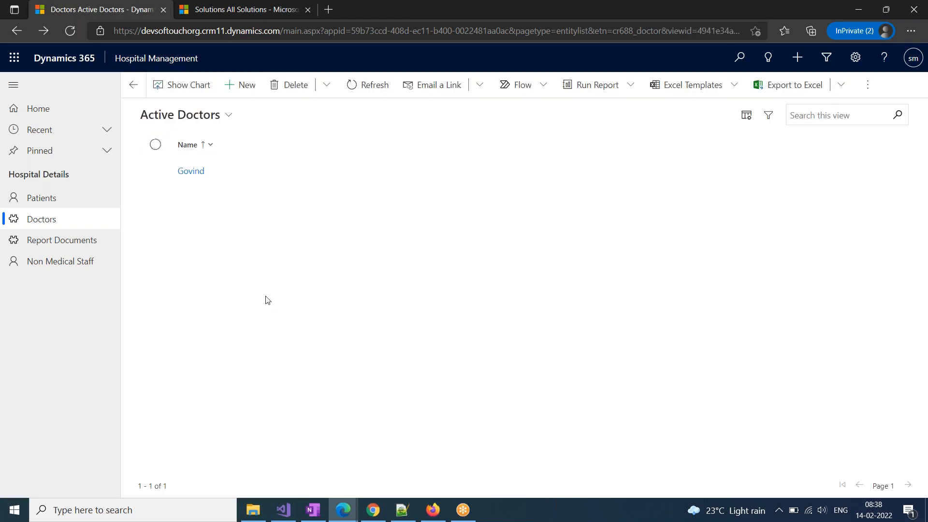
{"action": "left_click", "coordinate": [239, 87]}
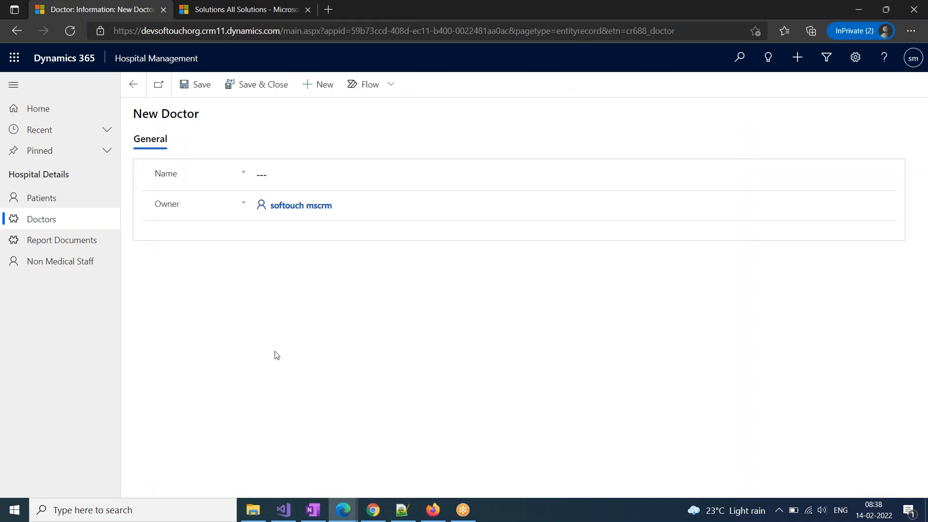
{"action": "left_click", "coordinate": [283, 175]}
{"action": "left_click", "coordinate": [258, 87]}
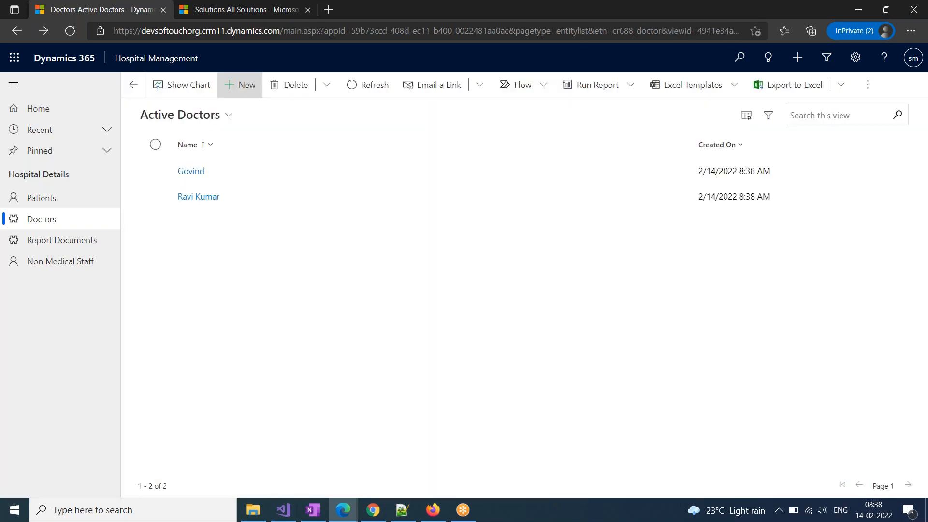
Create and save a third doctor record, correcting the typed name first
{"action": "left_click", "coordinate": [254, 90]}
{"action": "left_click", "coordinate": [288, 174]}
{"action": "type", "text": "Laxm"}
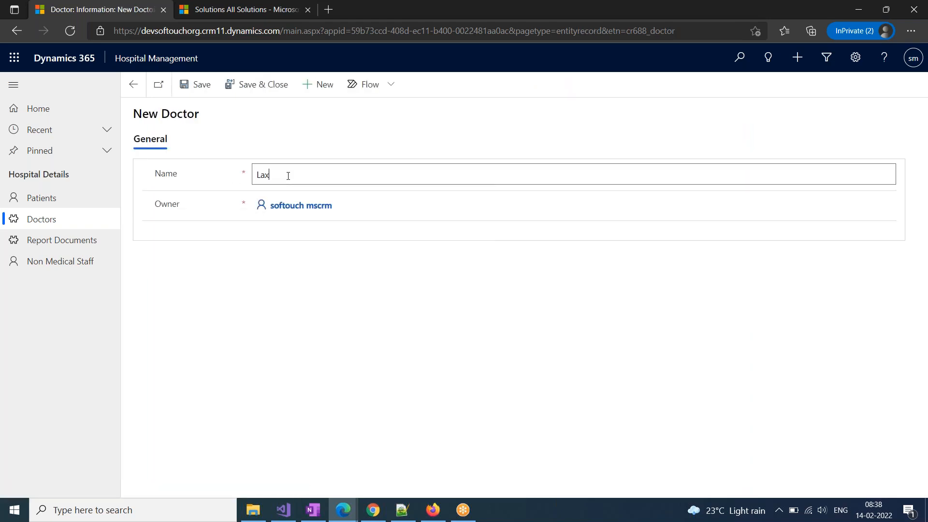
{"action": "key", "text": "BackSpace"}
{"action": "key", "text": "BackSpace"}
{"action": "key", "text": "BackSpace"}
{"action": "key", "text": "BackSpace"}
{"action": "type", "text": "Ragu"}
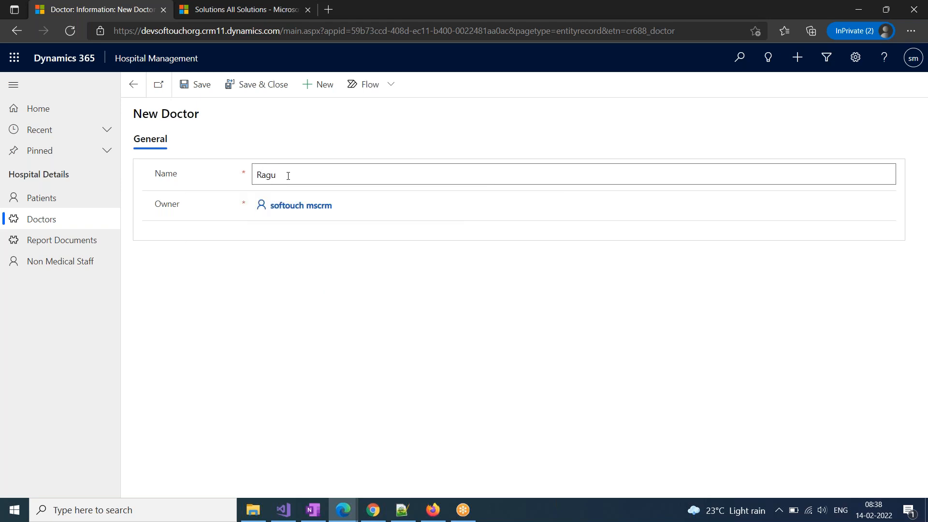
{"action": "left_click", "coordinate": [276, 84]}
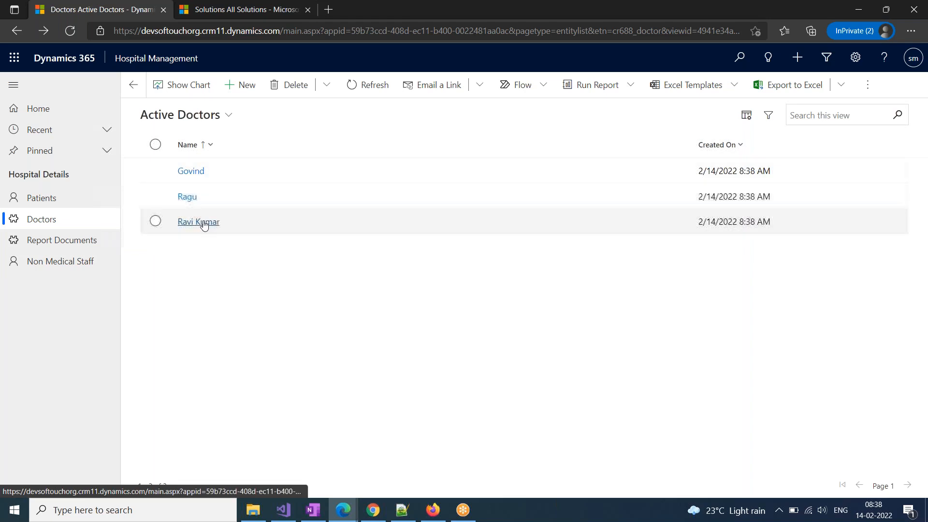
{"action": "left_click", "coordinate": [48, 198]}
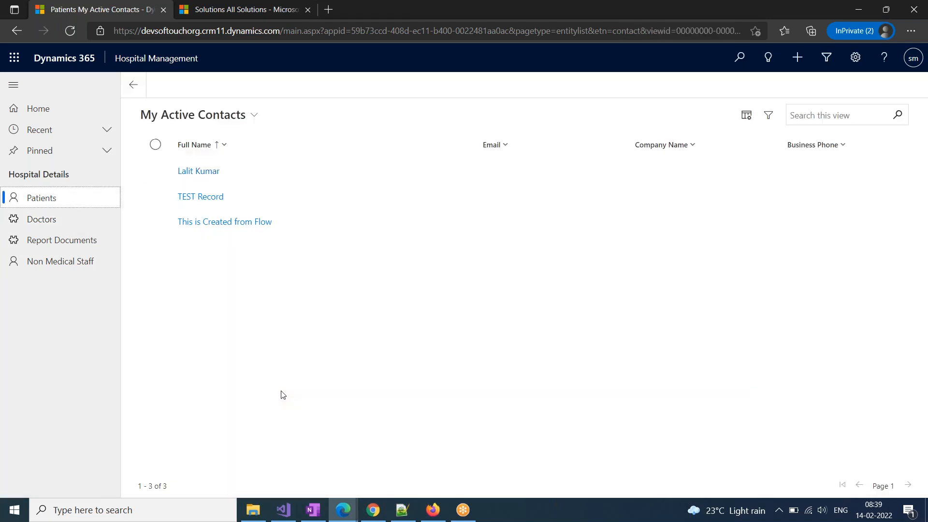
Assign the first listed doctor to the TEST Record patient and save
{"action": "left_click", "coordinate": [200, 197]}
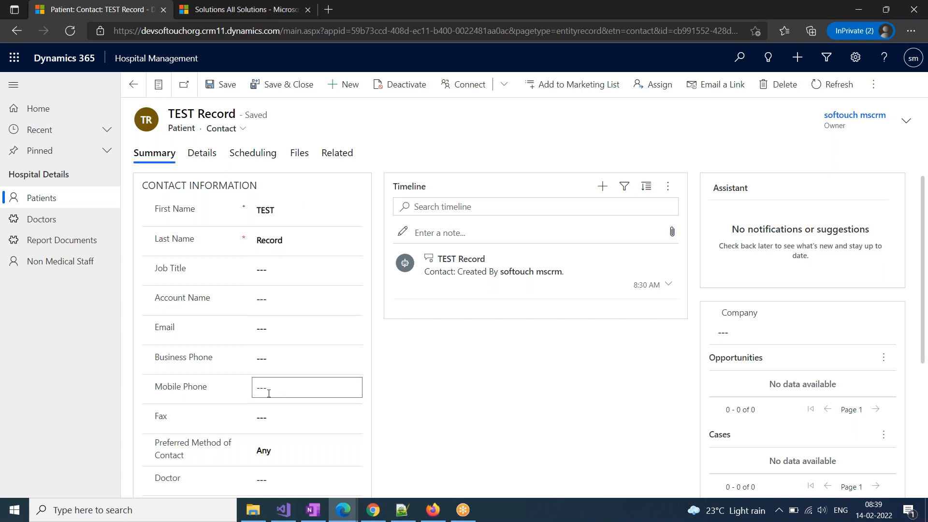
{"action": "scroll", "coordinate": [269, 392], "scroll_direction": "down", "scroll_amount": 2}
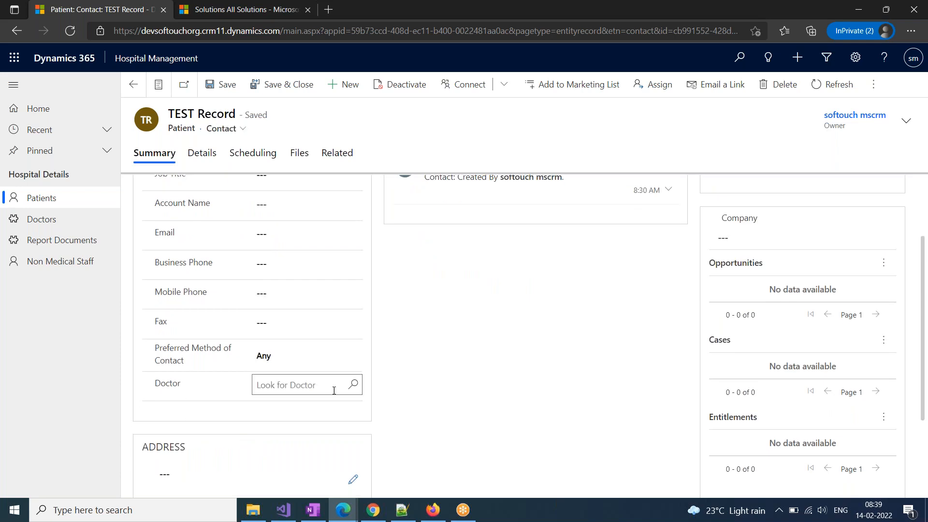
{"action": "left_click", "coordinate": [353, 387]}
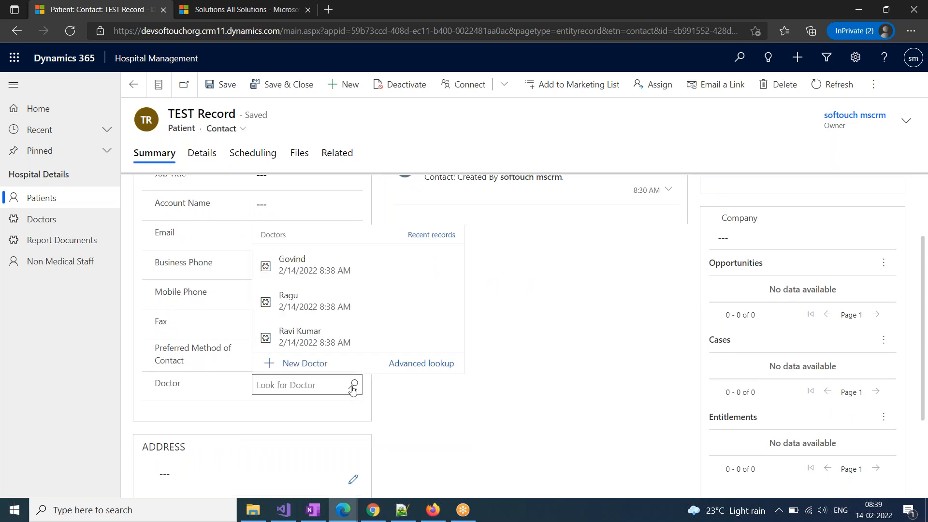
{"action": "left_click", "coordinate": [305, 270]}
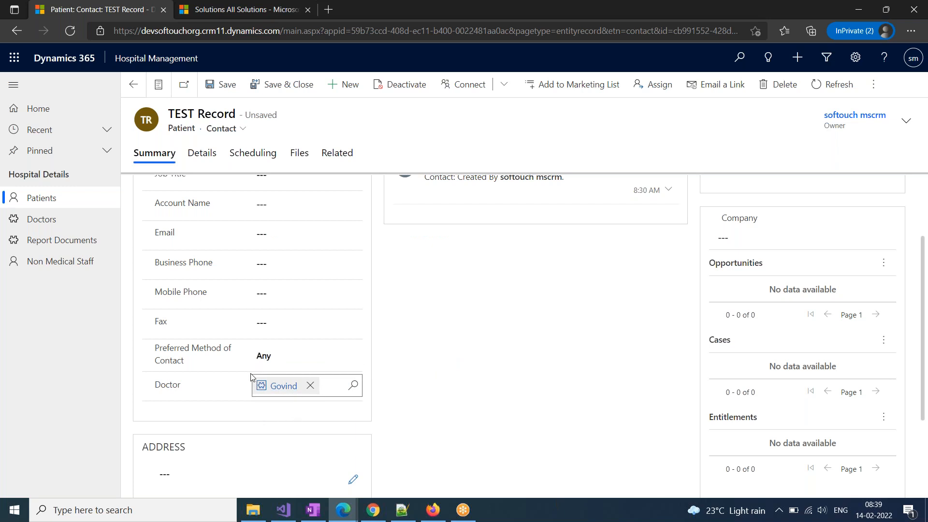
{"action": "left_click", "coordinate": [217, 93]}
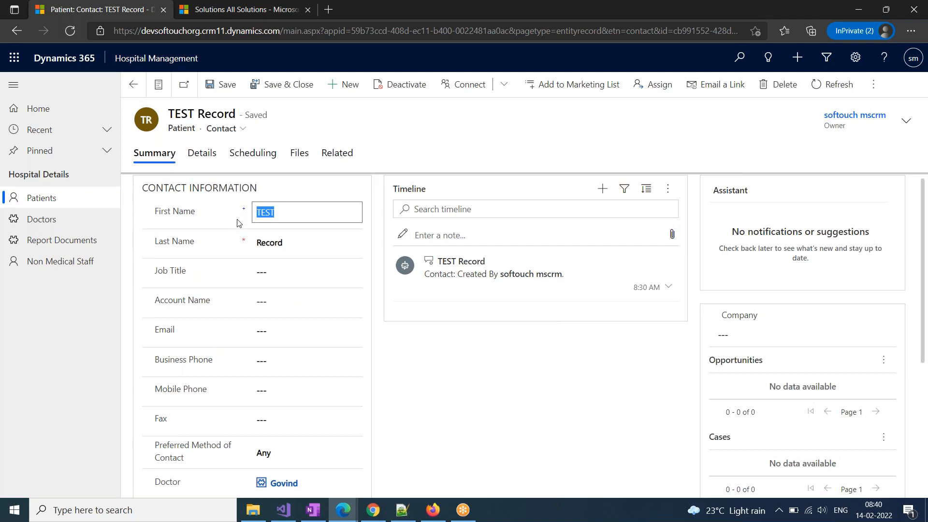
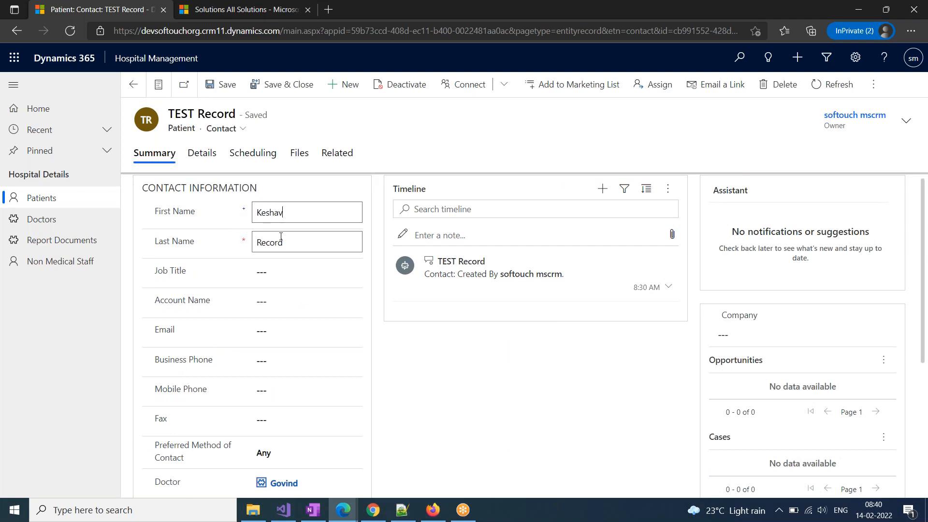
Change the patient's first and last names and save the record
{"action": "left_click", "coordinate": [305, 249]}
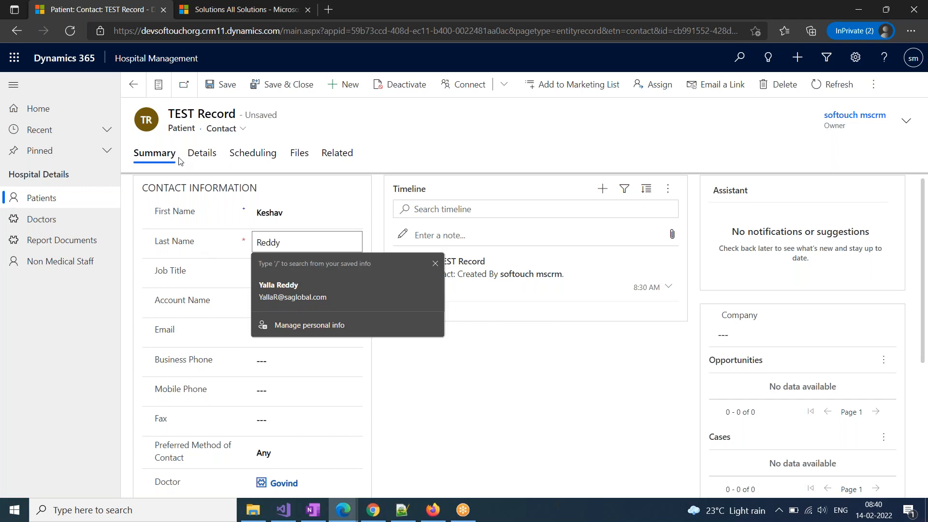
{"action": "left_click", "coordinate": [208, 85]}
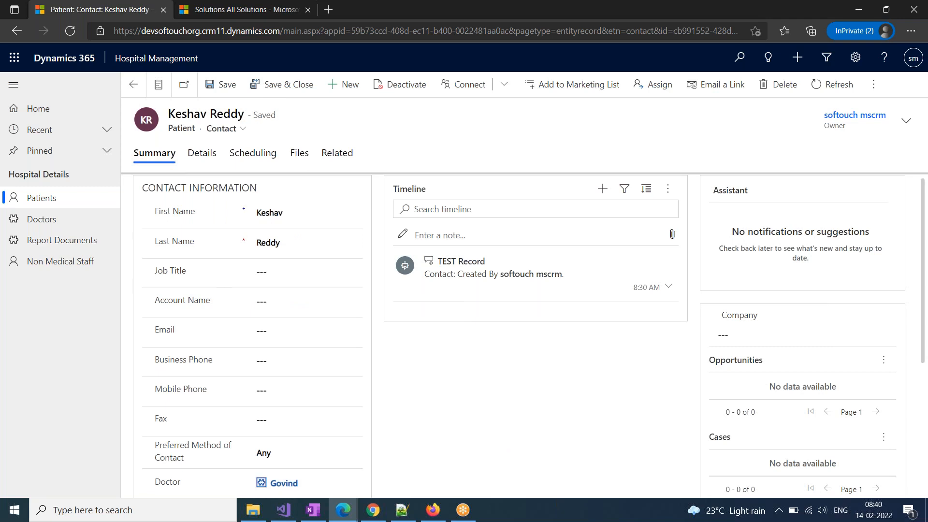
{"action": "left_click", "coordinate": [343, 84]}
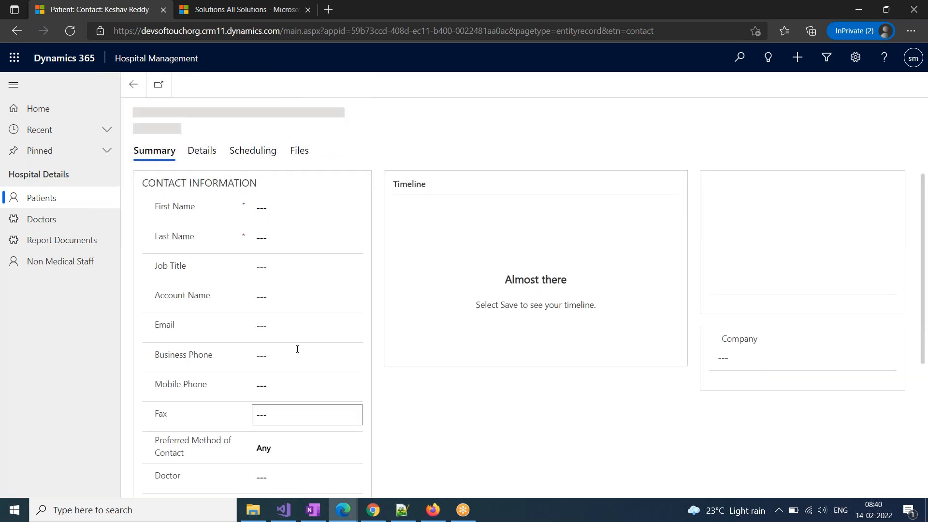
Enter the new patient's first and last names and save the record
{"action": "left_click", "coordinate": [280, 210]}
{"action": "left_click", "coordinate": [277, 238]}
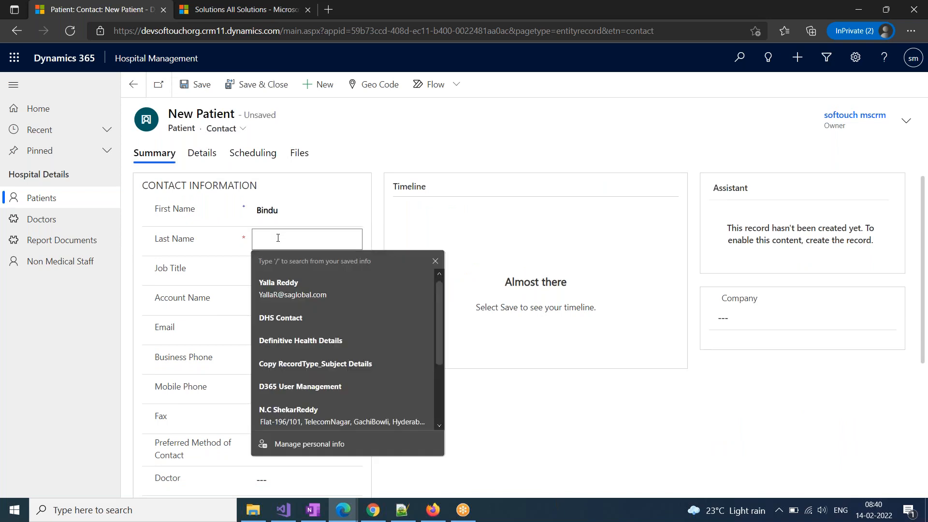
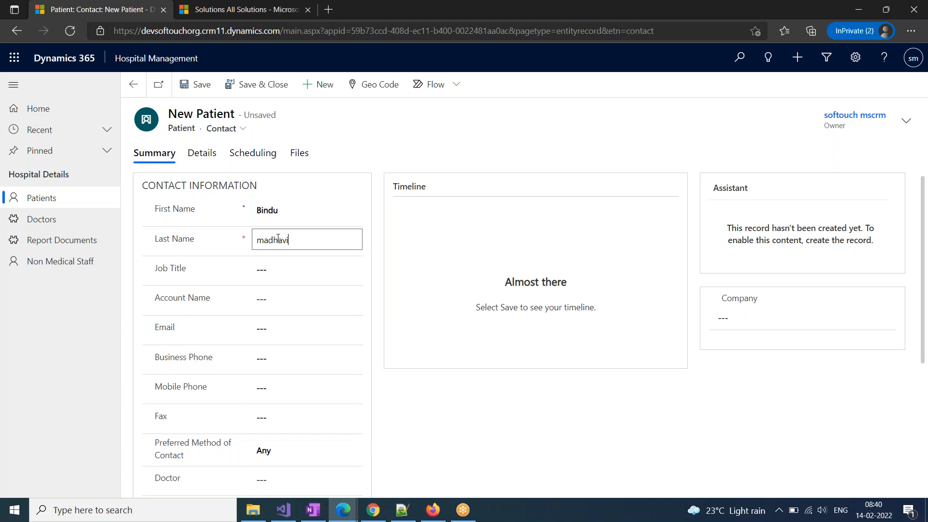
{"action": "scroll", "coordinate": [271, 338], "scroll_direction": "down", "scroll_amount": 2}
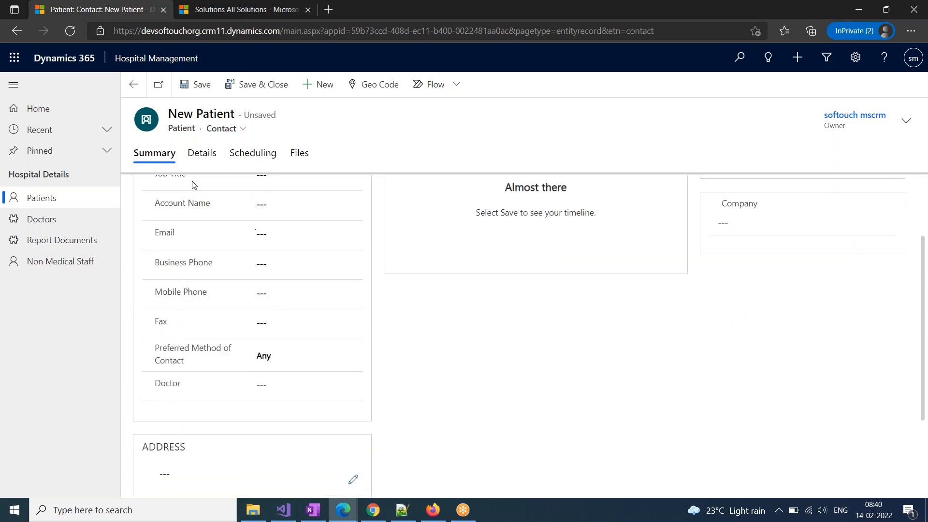
{"action": "left_click", "coordinate": [202, 87]}
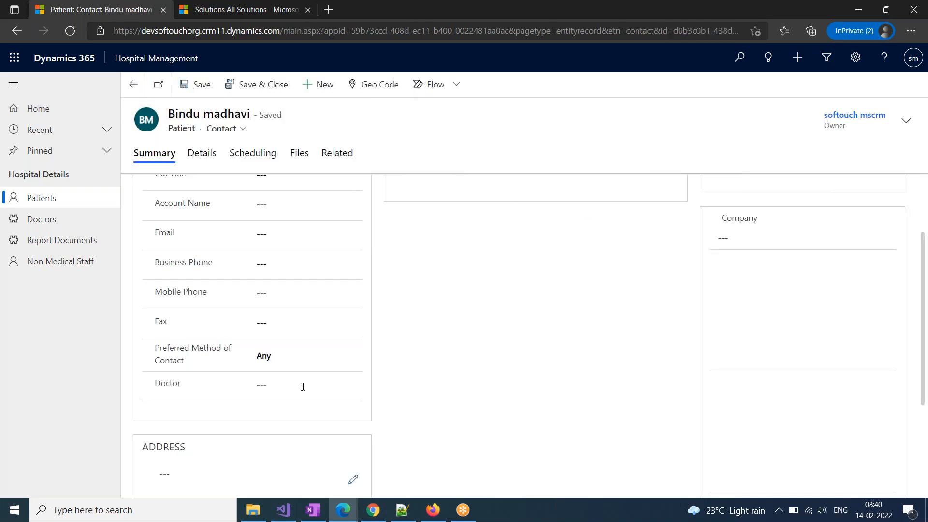
Assign the second listed doctor to the patient and save and close
{"action": "left_click", "coordinate": [353, 384]}
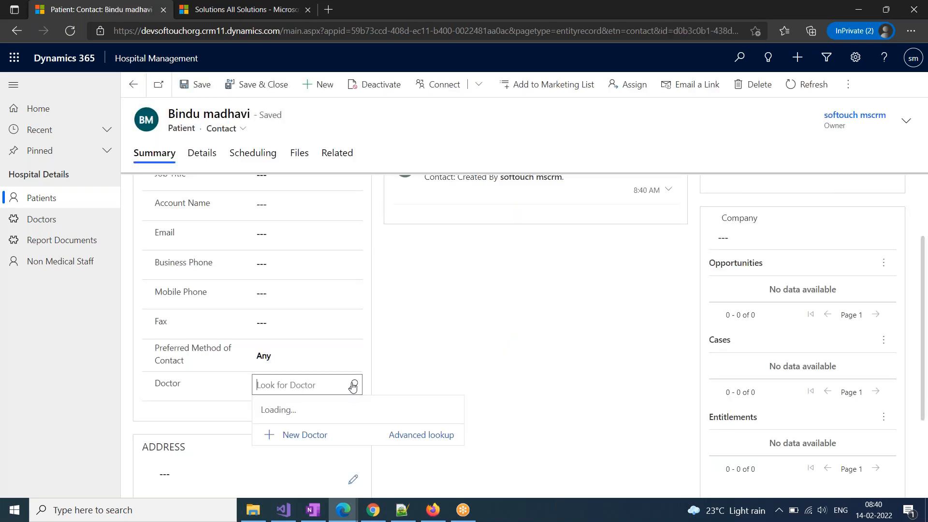
{"action": "left_click", "coordinate": [297, 300]}
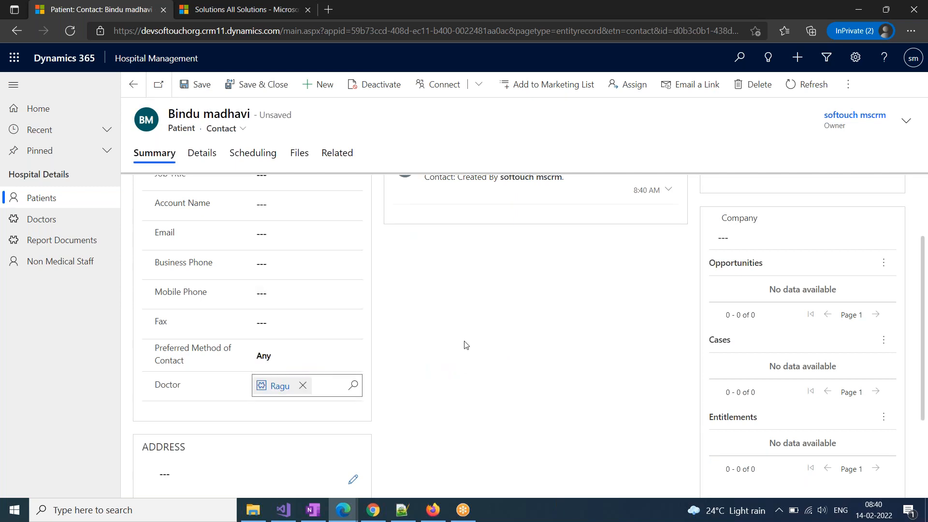
{"action": "left_click", "coordinate": [244, 84]}
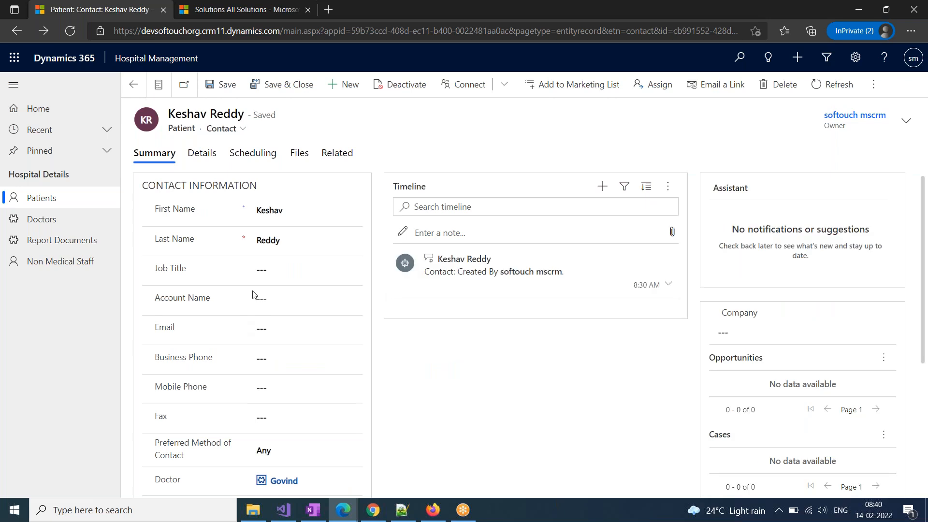
Delete the 'This is Created from Flow' patient from the Patients list
{"action": "left_click", "coordinate": [288, 84]}
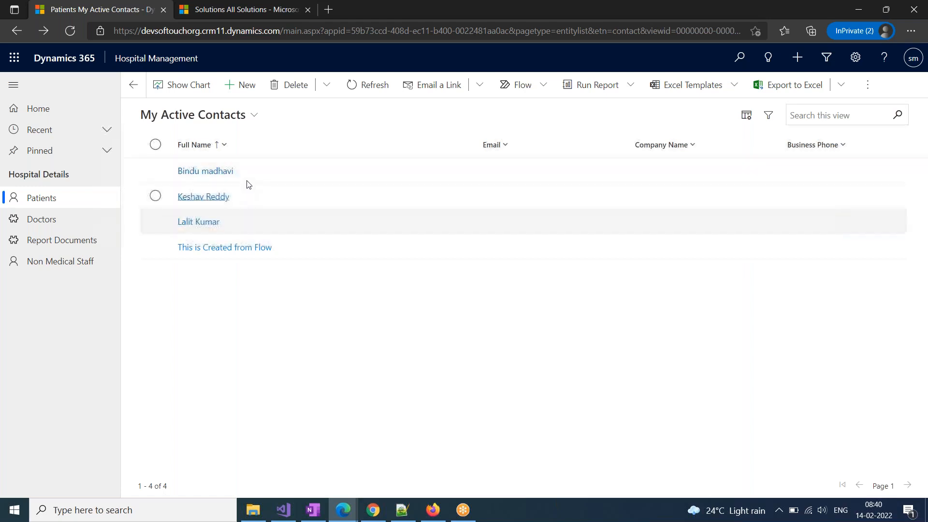
{"action": "left_click", "coordinate": [155, 247]}
{"action": "left_click", "coordinate": [247, 88]}
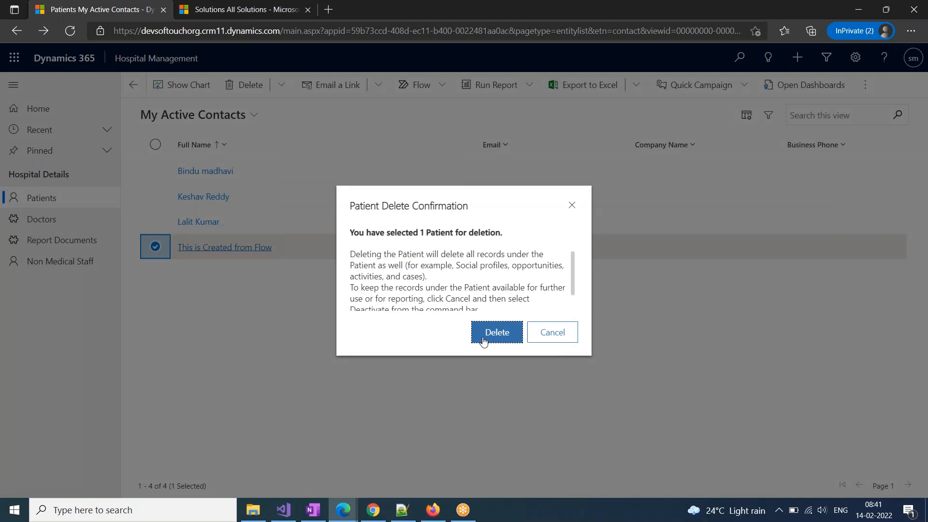
{"action": "left_click", "coordinate": [461, 337]}
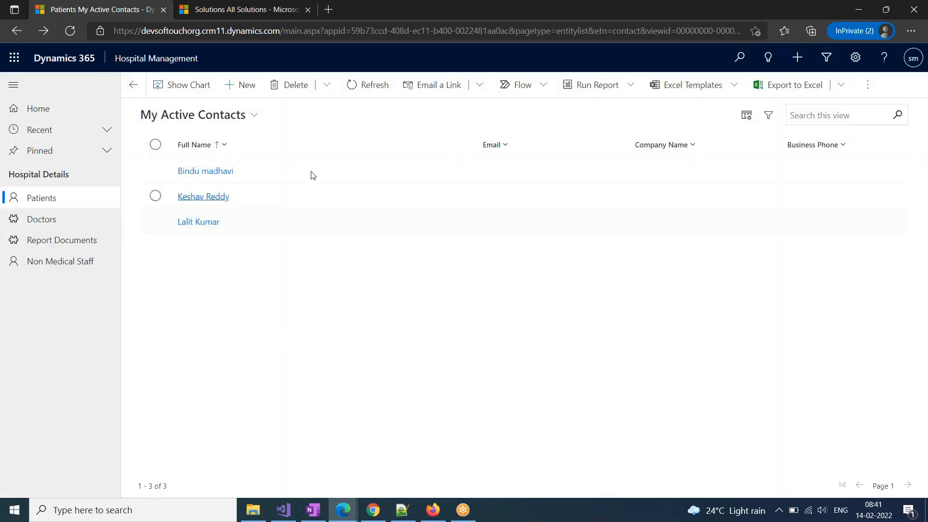
Create a new patient with placeholder first and last names, assign the second recent doctor, and save
{"action": "left_click", "coordinate": [240, 84]}
{"action": "left_click", "coordinate": [296, 209]}
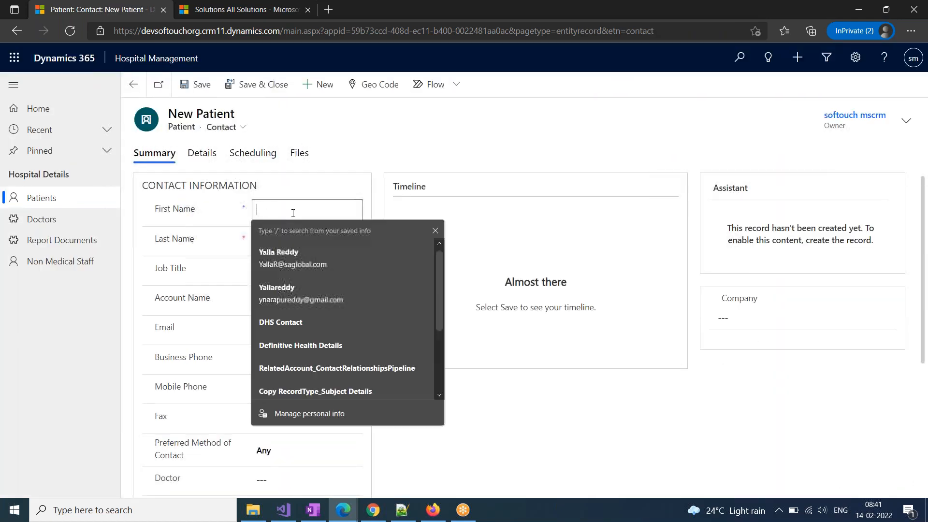
{"action": "type", "text": "Xyz"}
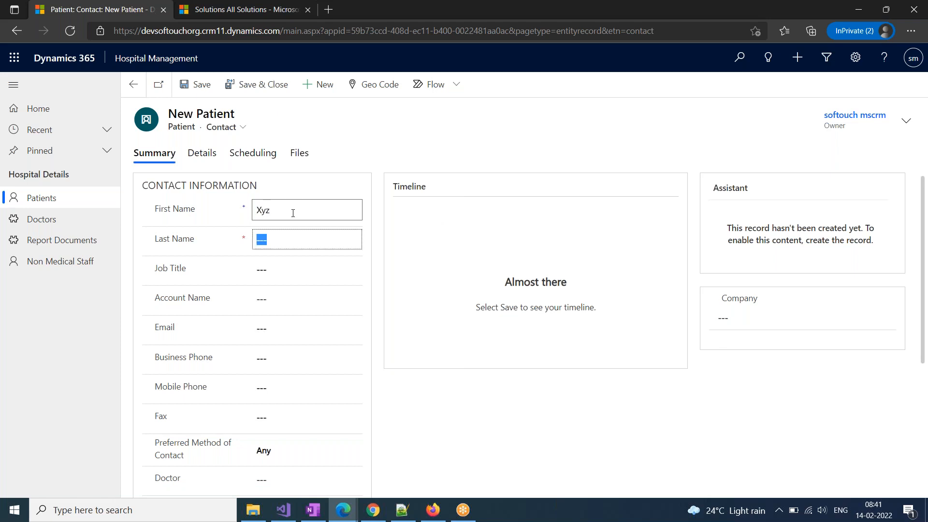
{"action": "key", "text": "Tab"}
{"action": "type", "text": "abc"}
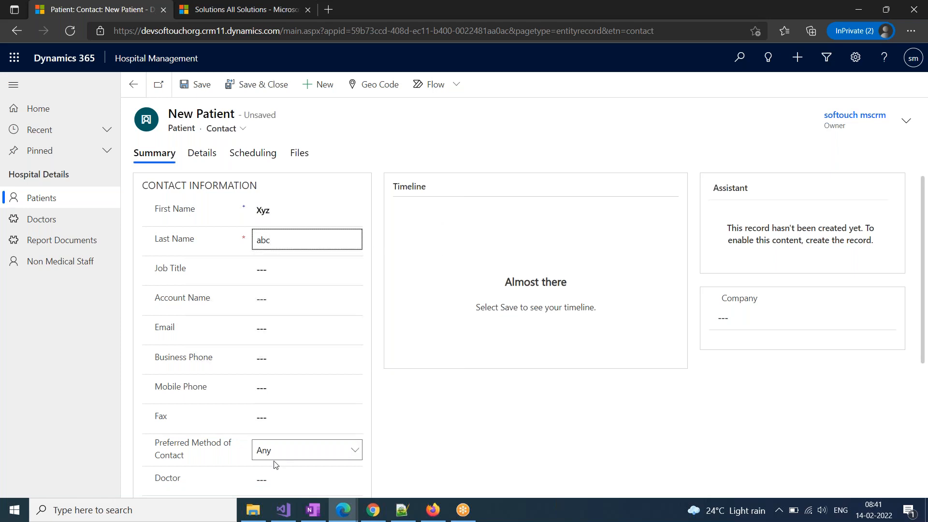
{"action": "scroll", "coordinate": [275, 464], "scroll_direction": "down", "scroll_amount": 3}
{"action": "left_click", "coordinate": [318, 337]}
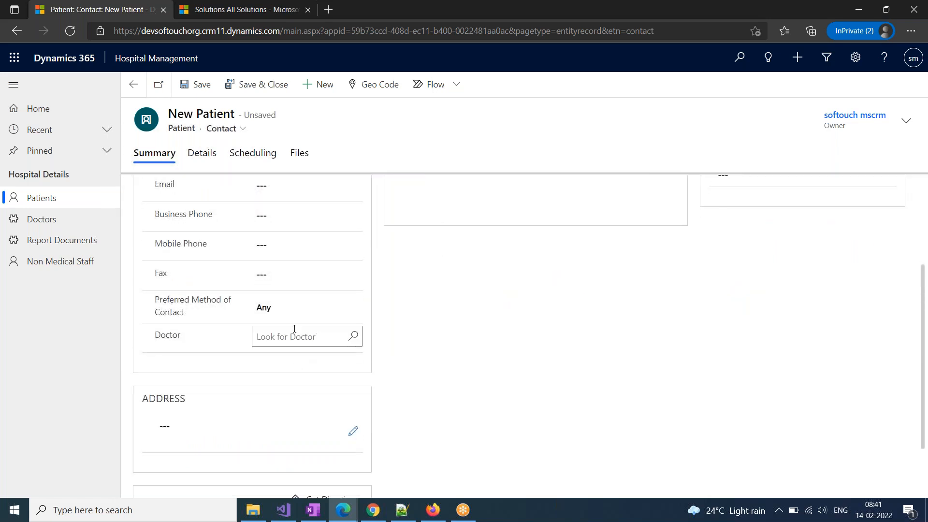
{"action": "left_click", "coordinate": [355, 336]}
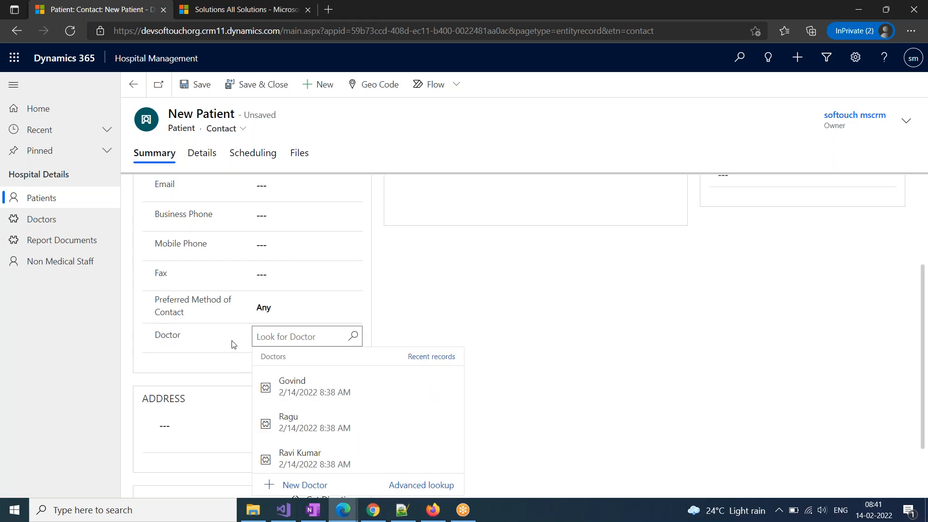
{"action": "left_click", "coordinate": [323, 423]}
{"action": "left_click", "coordinate": [266, 88]}
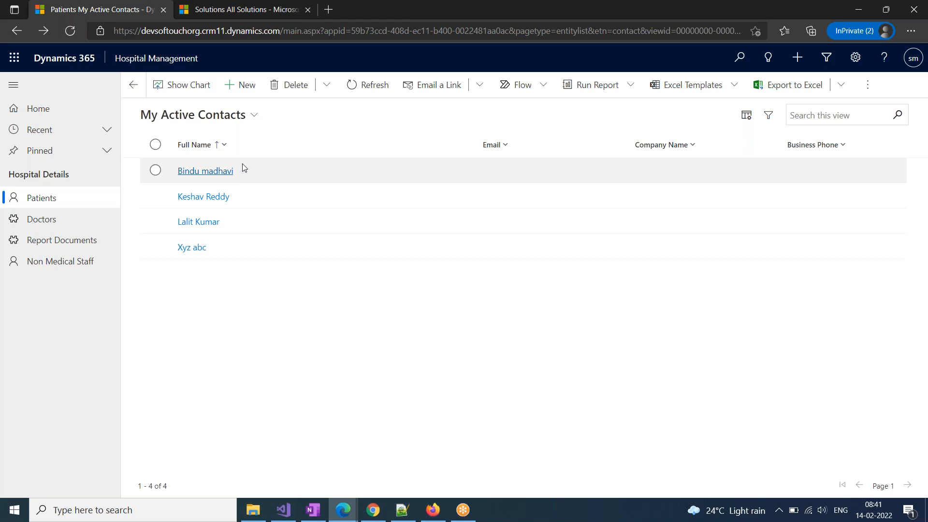
View the patients related to the second doctor in the Doctors list
{"action": "left_click", "coordinate": [57, 227]}
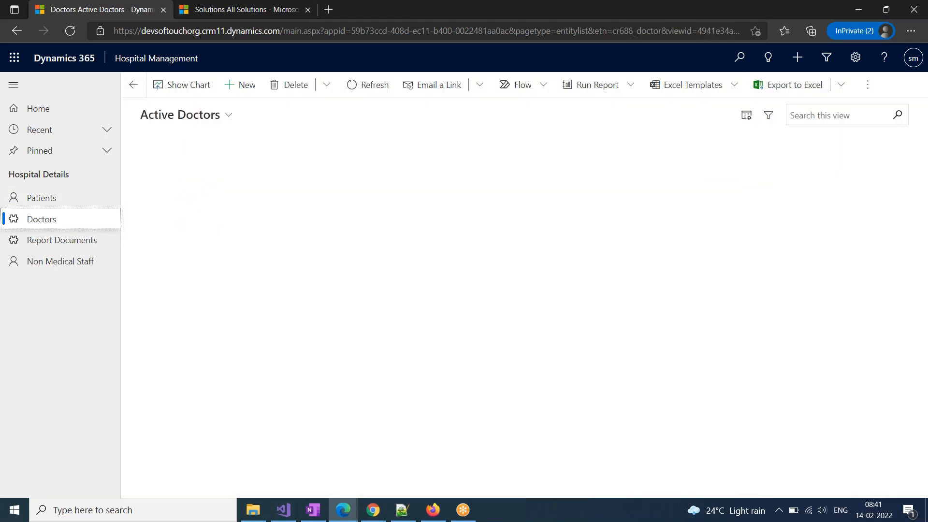
{"action": "left_click", "coordinate": [187, 196]}
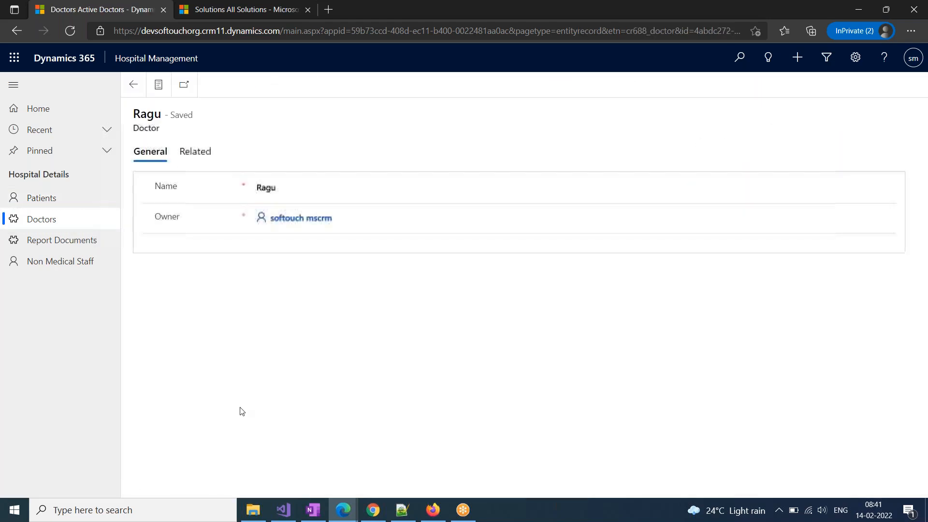
{"action": "left_click", "coordinate": [193, 153]}
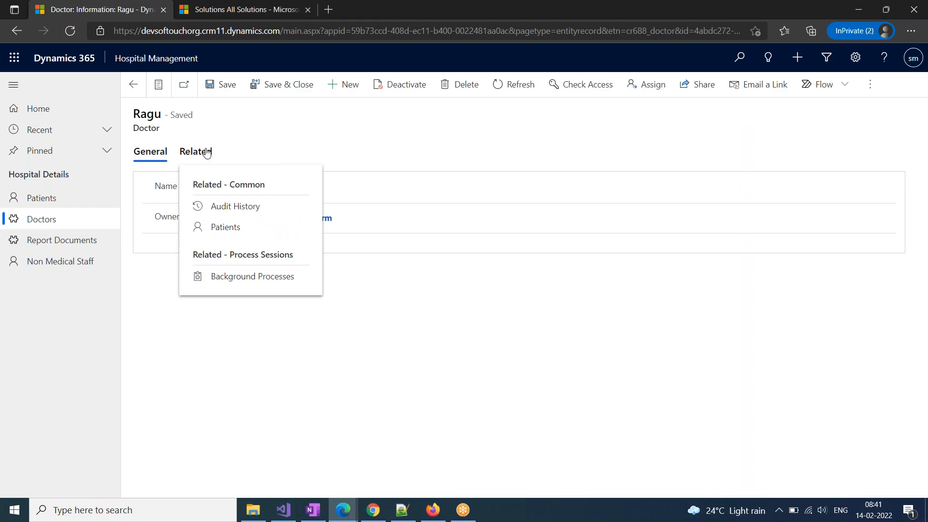
{"action": "left_click", "coordinate": [218, 231]}
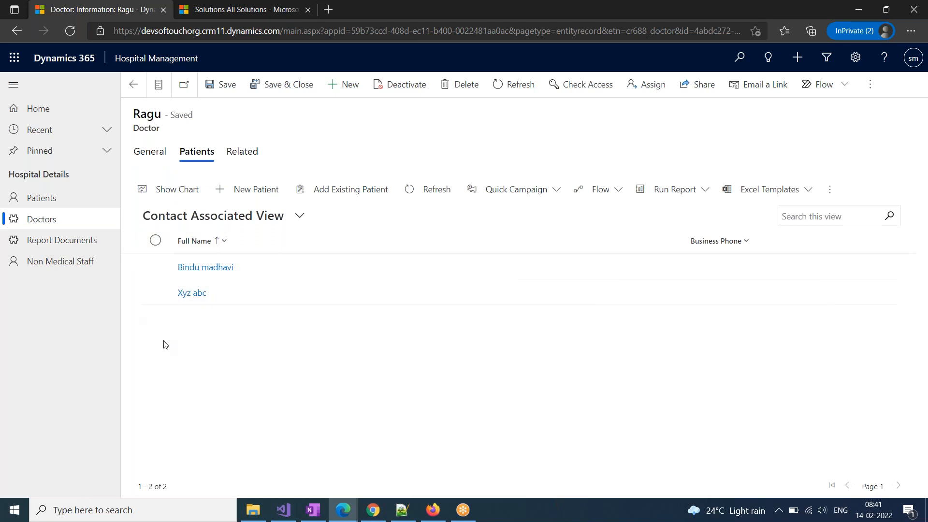
View the first doctor's related patients
{"action": "left_click", "coordinate": [66, 226]}
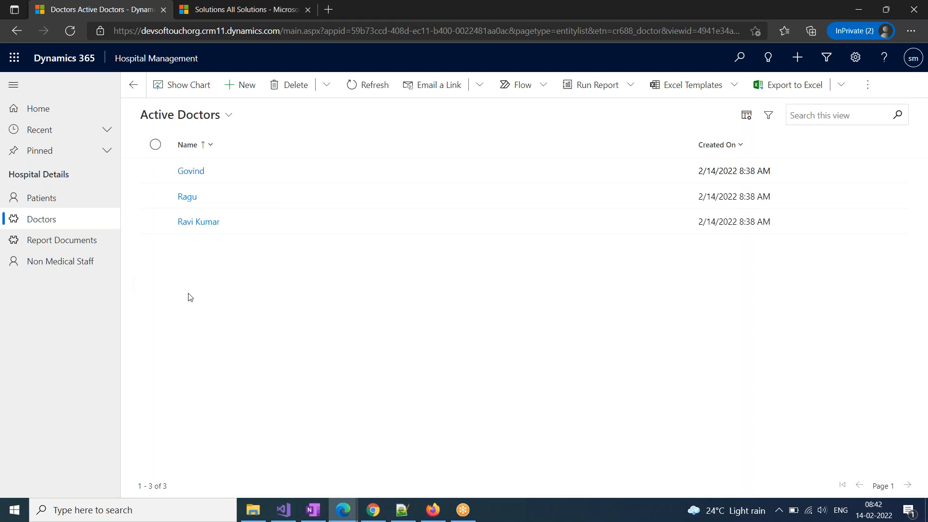
{"action": "left_click", "coordinate": [192, 172]}
{"action": "left_click", "coordinate": [198, 156]}
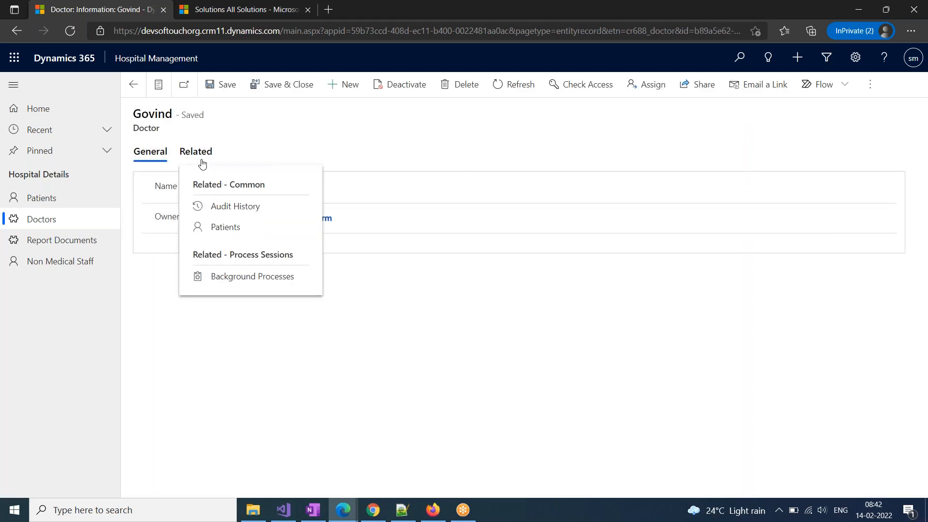
{"action": "left_click", "coordinate": [238, 236]}
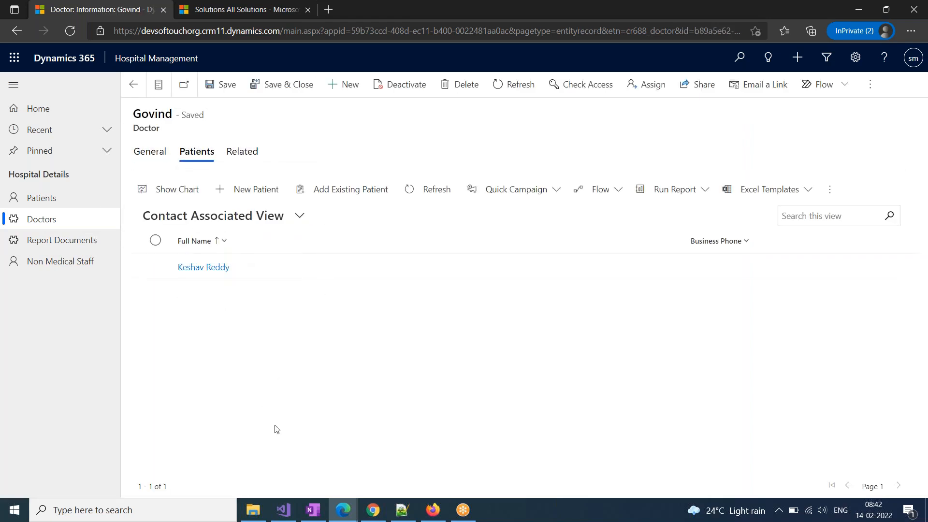
Open the third doctor's related Patients list
{"action": "left_click", "coordinate": [51, 221]}
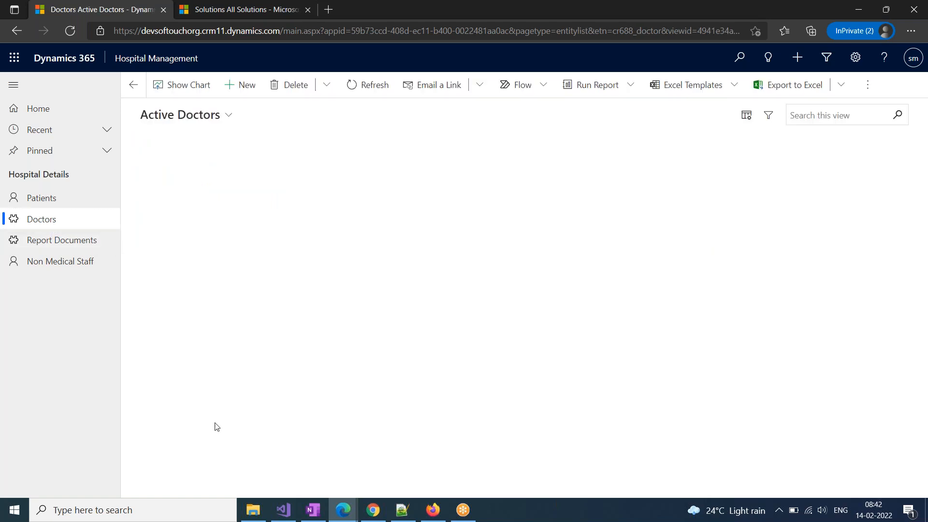
{"action": "left_click", "coordinate": [193, 224]}
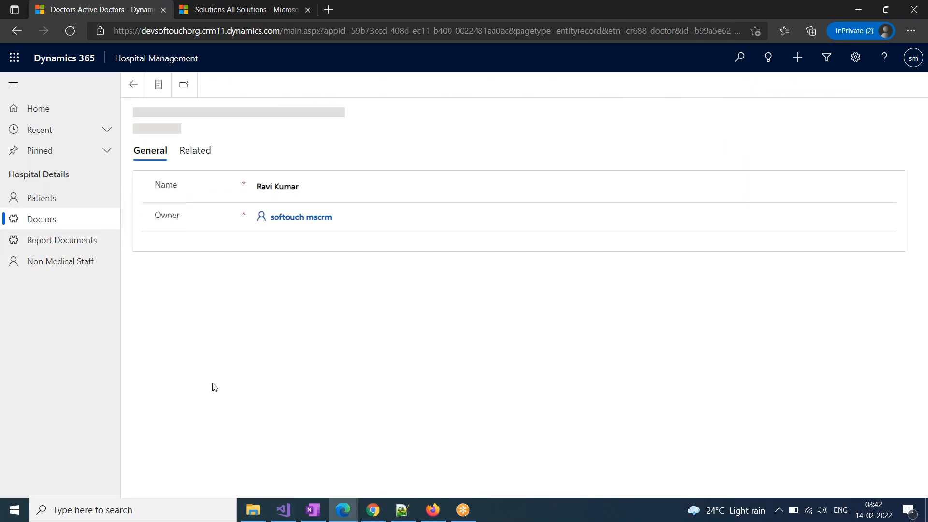
{"action": "left_click", "coordinate": [197, 157]}
{"action": "left_click", "coordinate": [231, 230]}
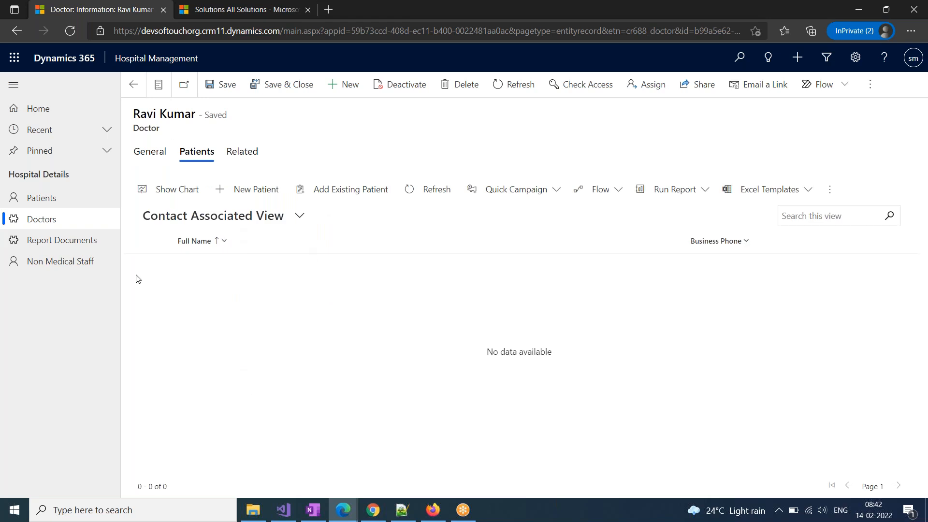
Link an existing patient to the third doctor and refresh the list
{"action": "left_click", "coordinate": [326, 194]}
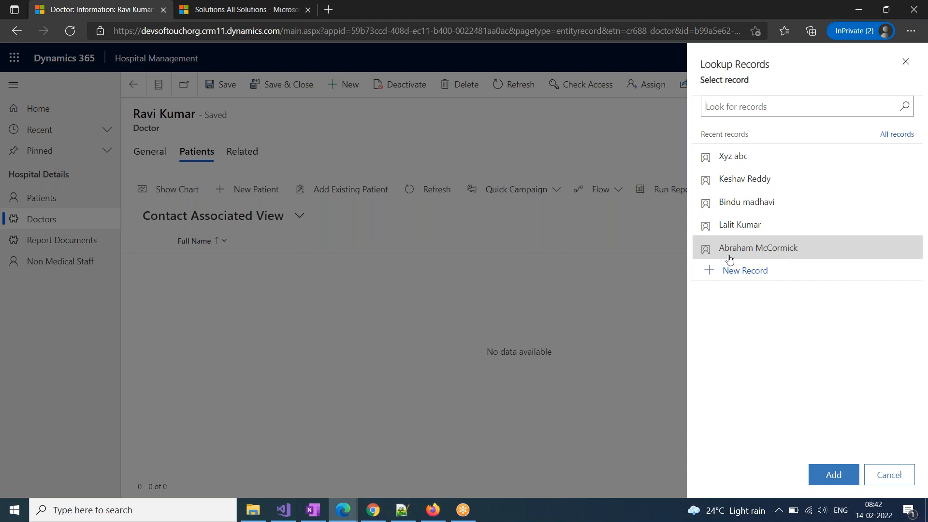
{"action": "left_click", "coordinate": [746, 248]}
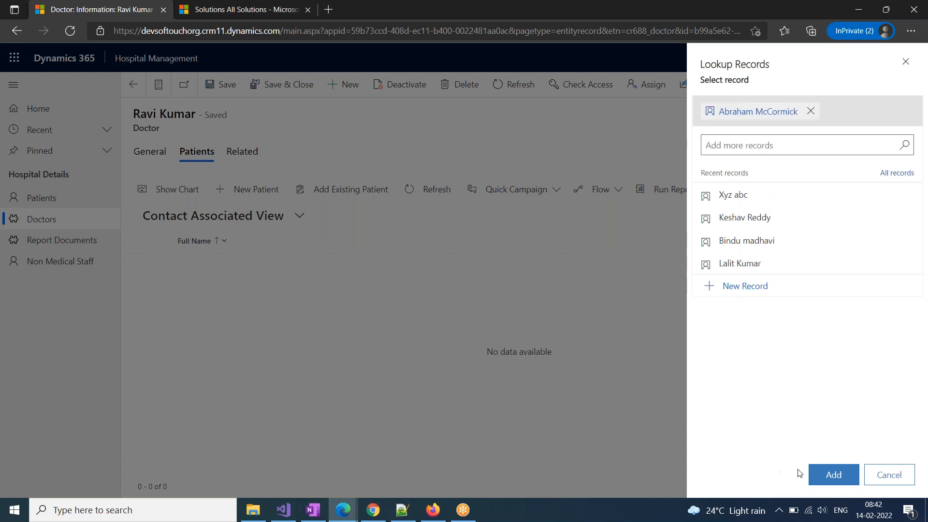
{"action": "left_click", "coordinate": [834, 474]}
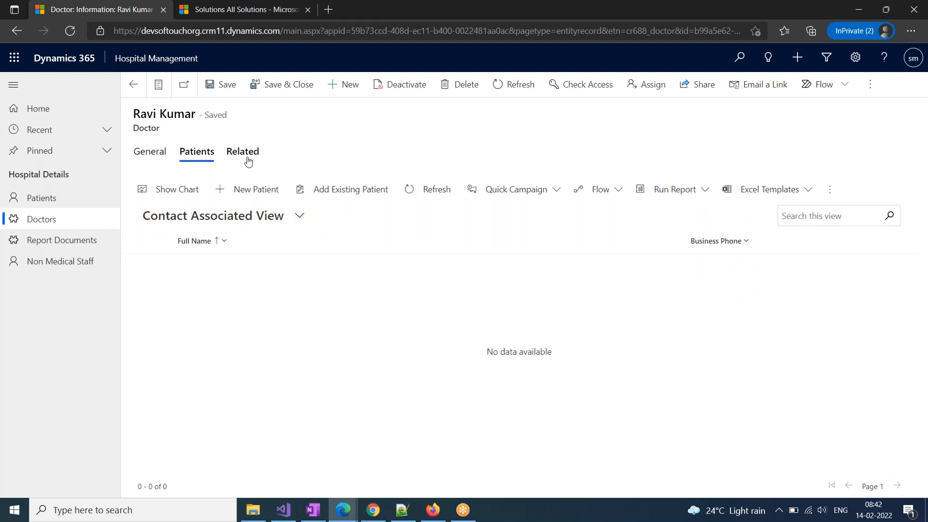
{"action": "left_click", "coordinate": [445, 204]}
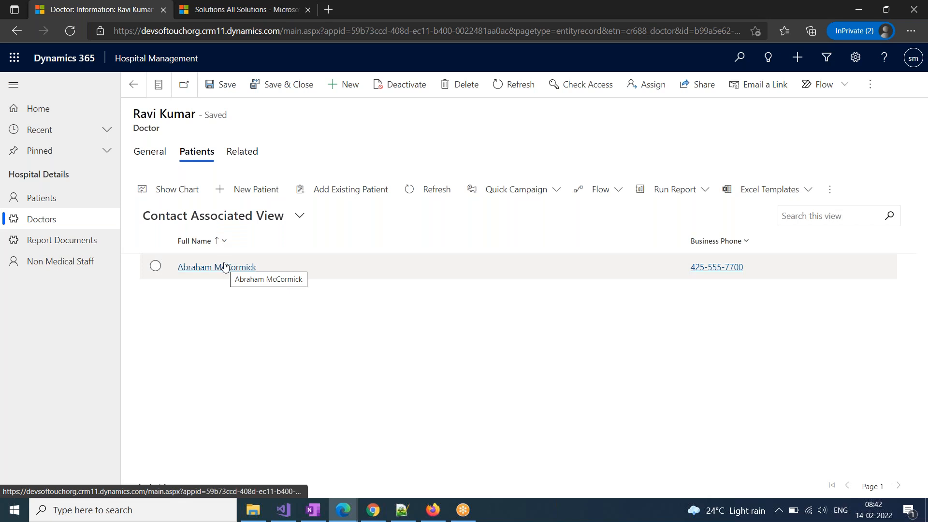
Try linking a second existing patient and dismiss the already-has-a-parent error
{"action": "left_click", "coordinate": [339, 189]}
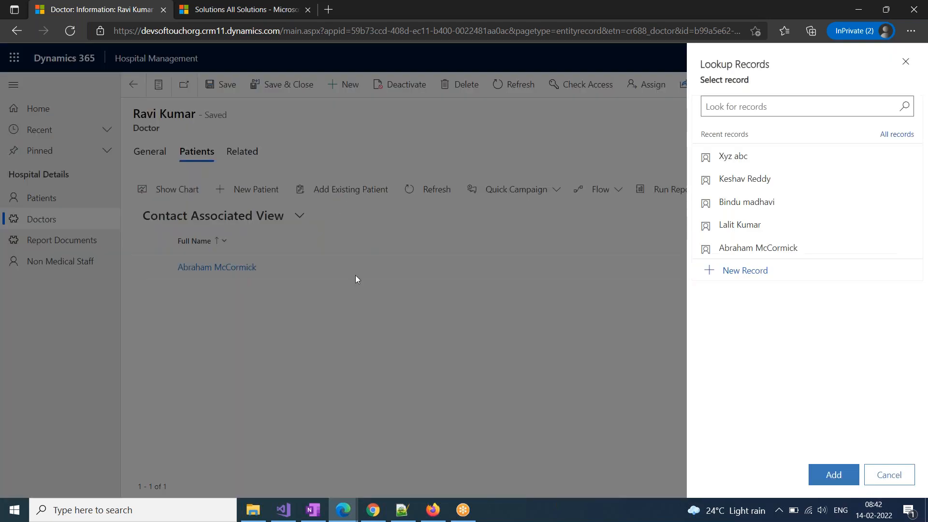
{"action": "left_click", "coordinate": [739, 183]}
{"action": "left_click", "coordinate": [831, 473]}
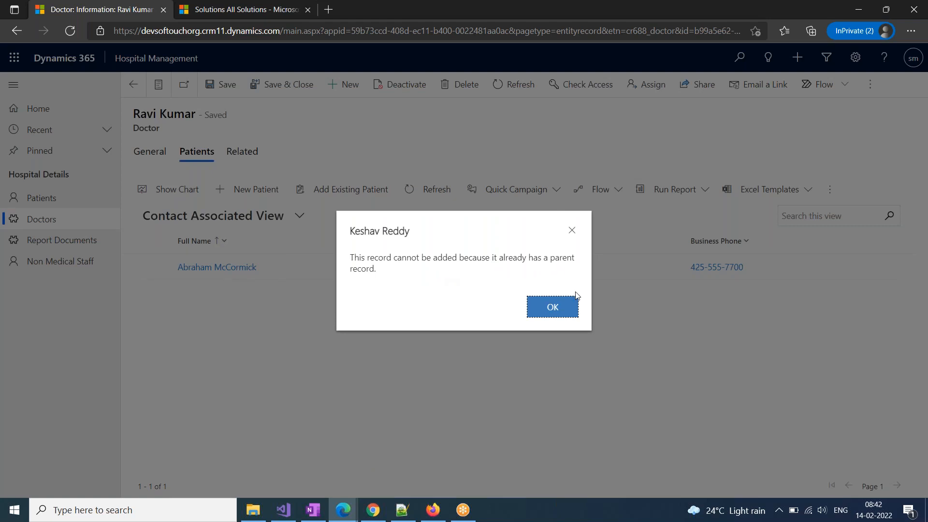
{"action": "left_click", "coordinate": [563, 310]}
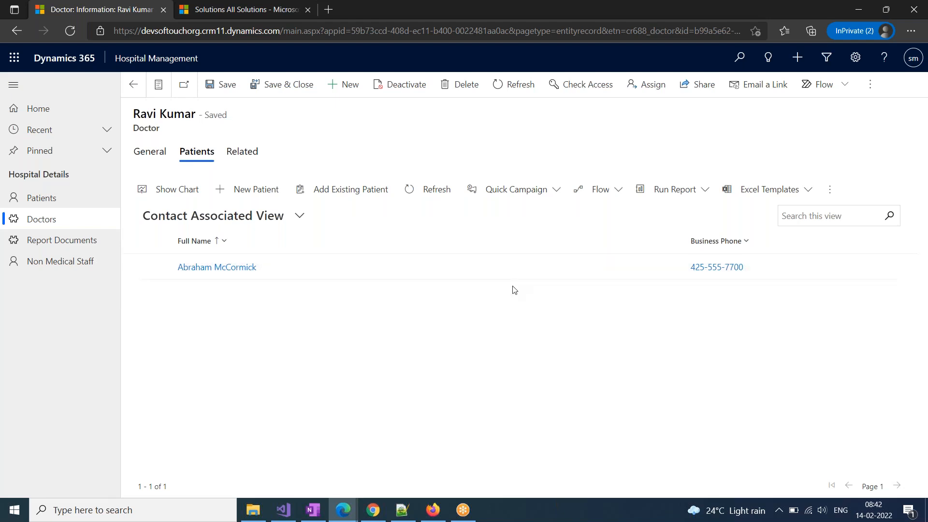
Replace the second patient's doctor with the third recent doctor, then save and close the record
{"action": "left_click", "coordinate": [60, 206]}
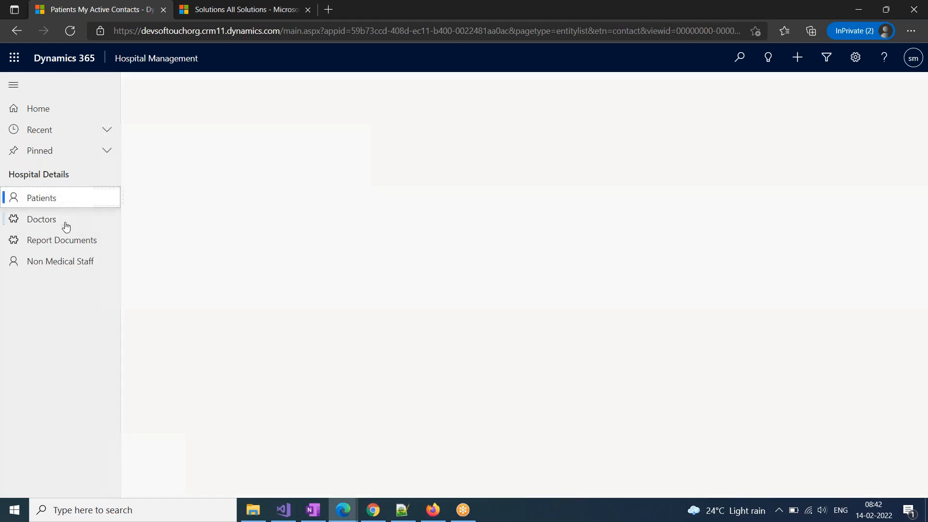
{"action": "left_click", "coordinate": [207, 197]}
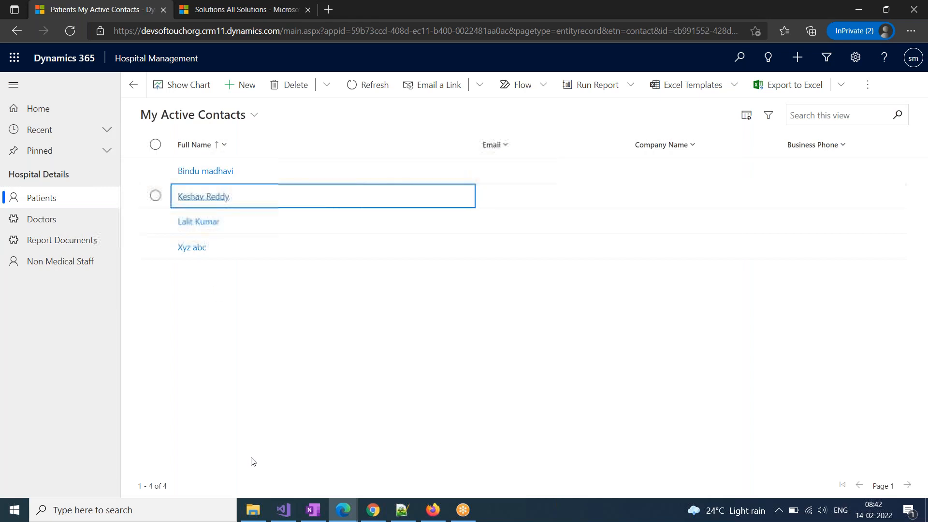
{"action": "scroll", "coordinate": [252, 462], "scroll_direction": "down", "scroll_amount": 2}
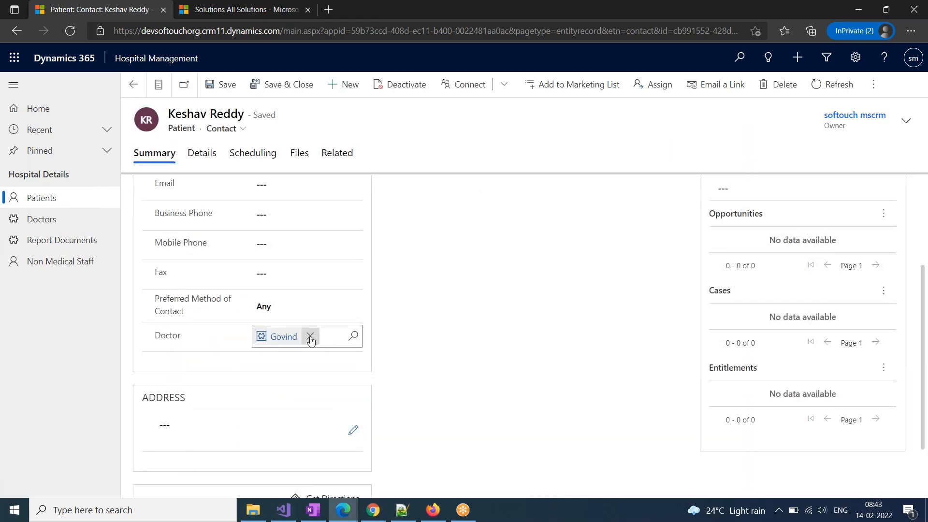
{"action": "left_click", "coordinate": [310, 340]}
{"action": "left_click", "coordinate": [353, 336]}
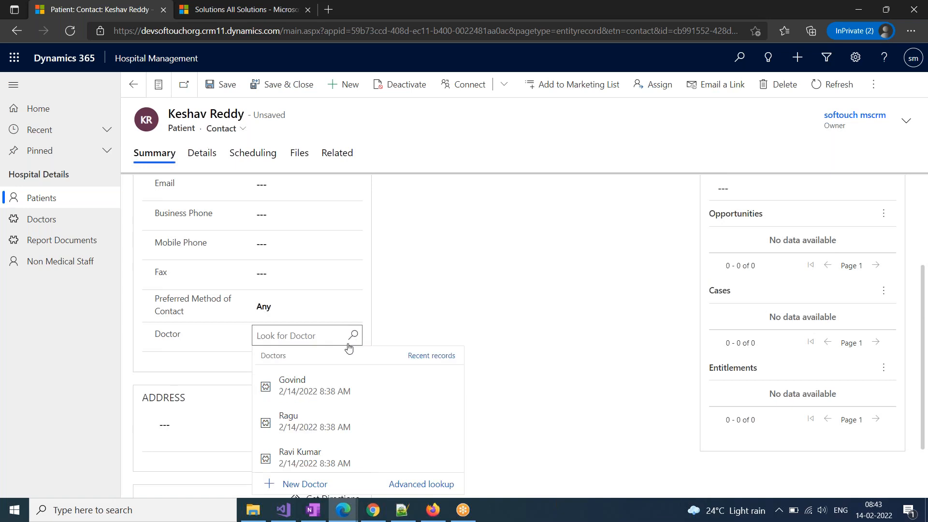
{"action": "left_click", "coordinate": [307, 455]}
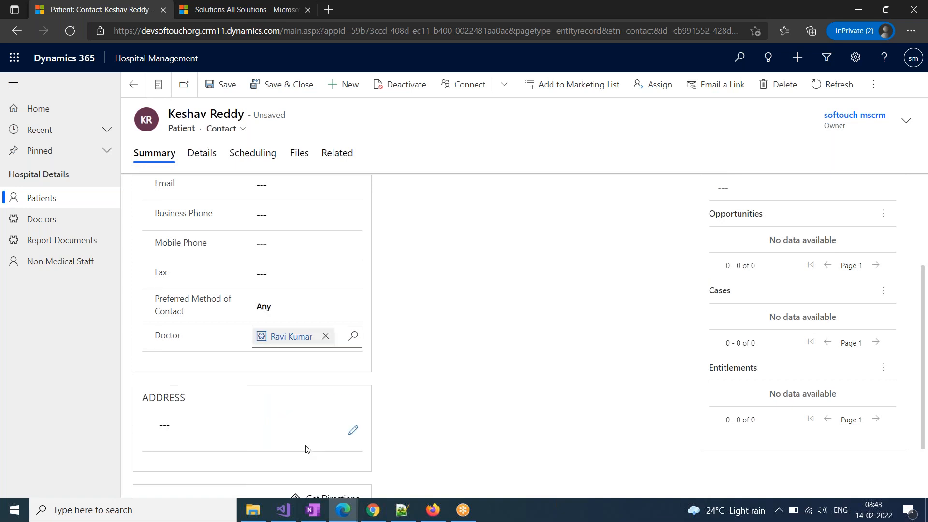
{"action": "left_click", "coordinate": [273, 85]}
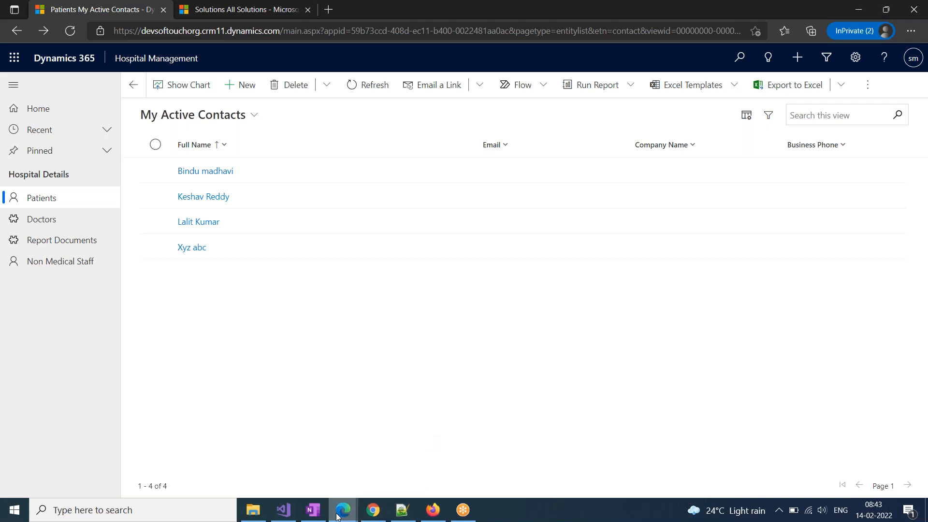
In the solution explorer, expand the Doctor entity's components
{"action": "mouse_move", "coordinate": [343, 509]}
{"action": "left_click", "coordinate": [416, 464]}
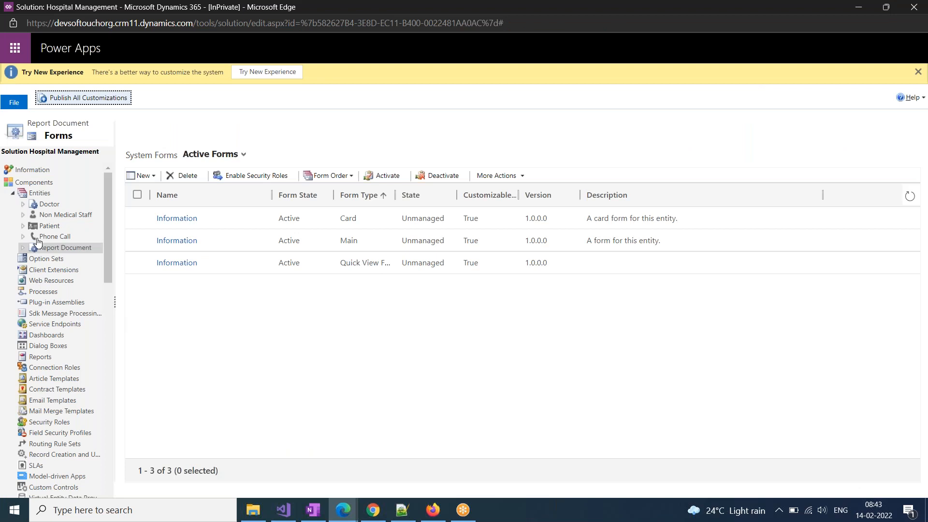
{"action": "left_click", "coordinate": [23, 227]}
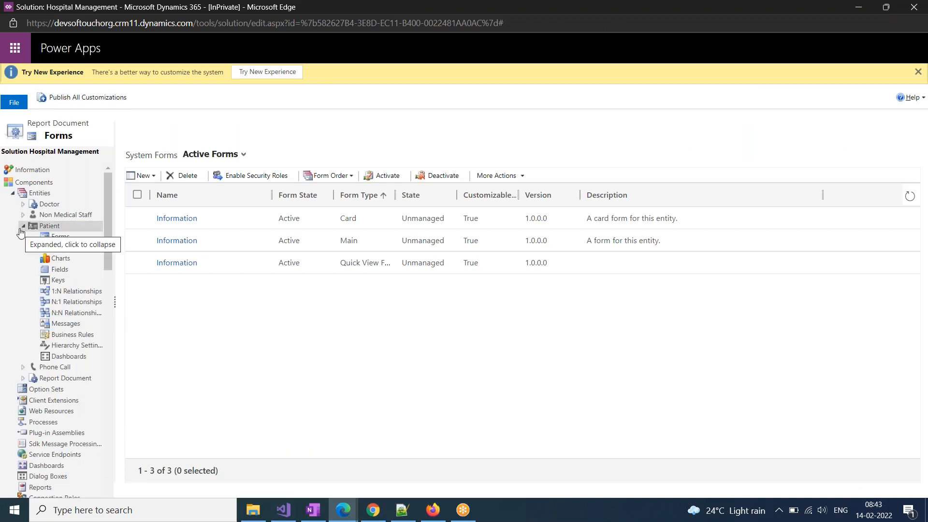
{"action": "left_click", "coordinate": [23, 227]}
{"action": "left_click", "coordinate": [25, 226]}
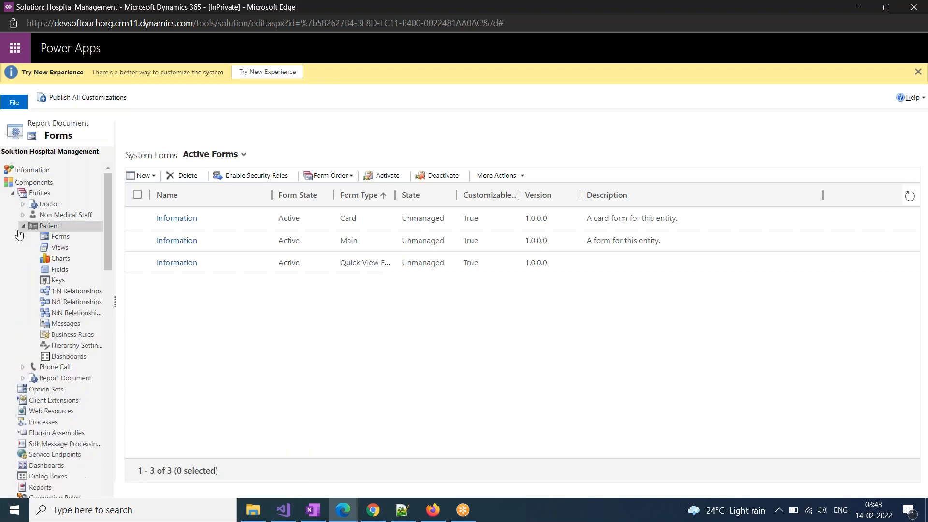
{"action": "left_click", "coordinate": [25, 226]}
{"action": "left_click", "coordinate": [25, 206]}
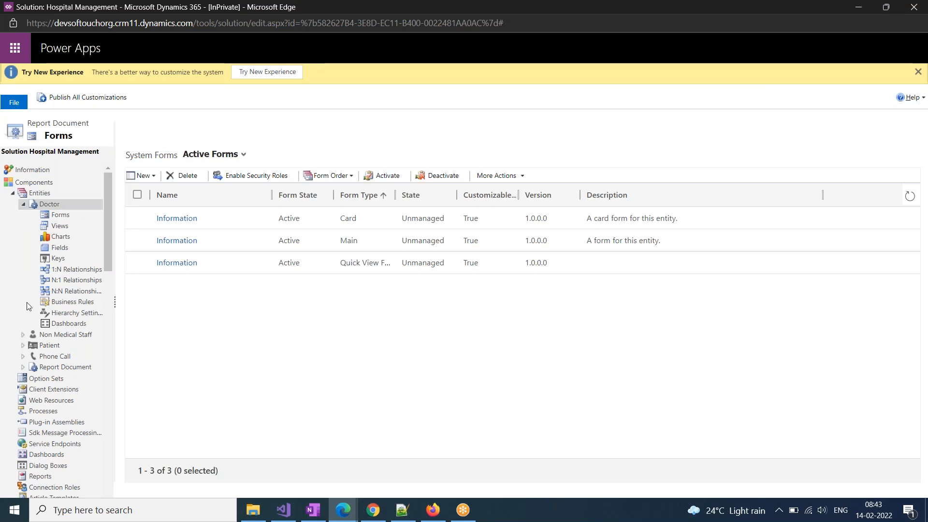
Review Doctor's N:1 and 1:N relationships, select Doctor-to-Patient, and return to the patients window
{"action": "left_click", "coordinate": [63, 282]}
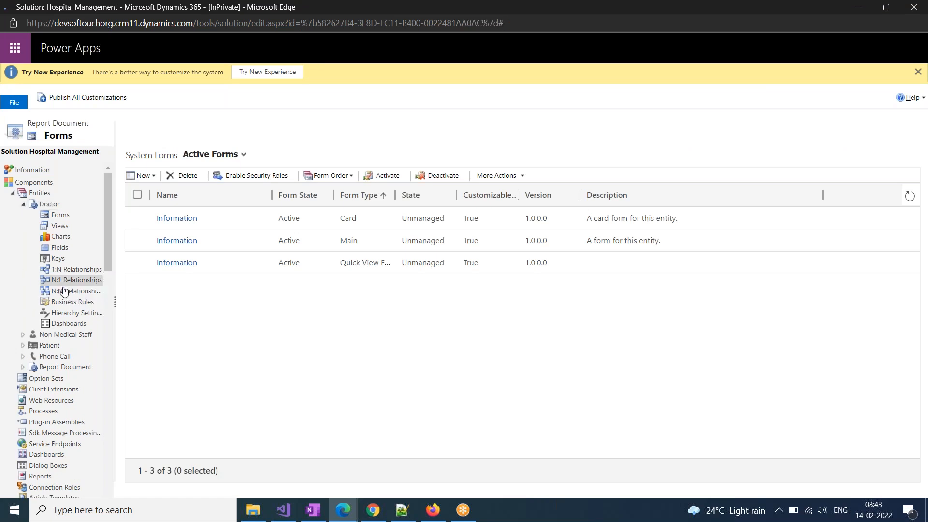
{"action": "left_click", "coordinate": [72, 270]}
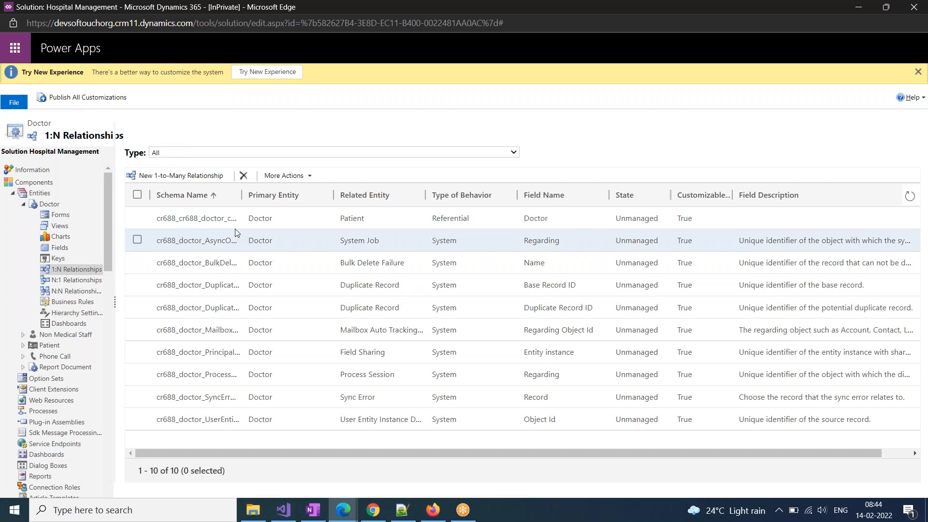
{"action": "left_click", "coordinate": [280, 218]}
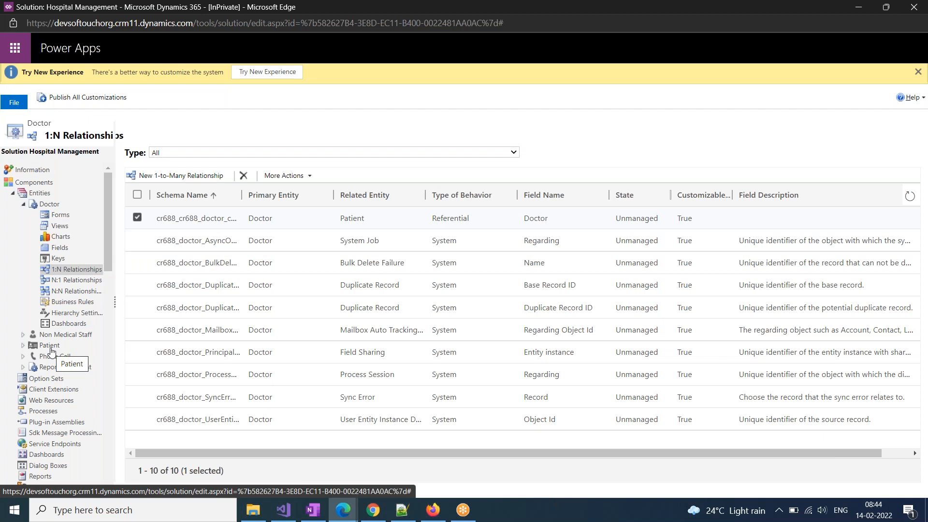
{"action": "left_click", "coordinate": [343, 510]}
{"action": "left_click", "coordinate": [272, 470]}
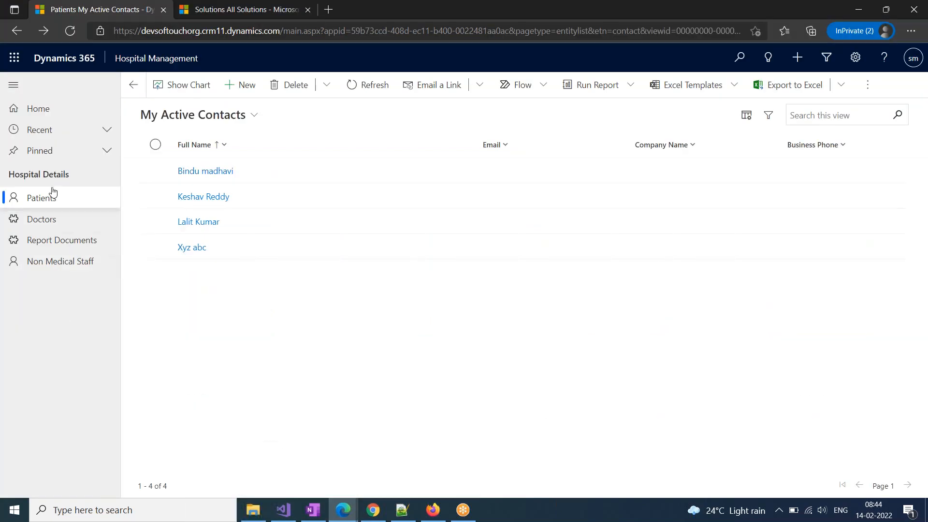
Show the first patient's related Report Documents
{"action": "left_click", "coordinate": [205, 171]}
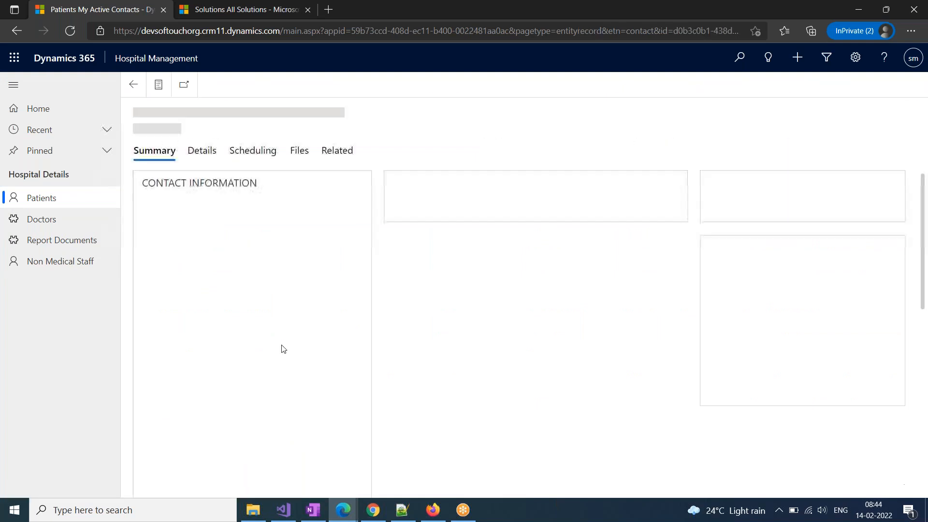
{"action": "left_click", "coordinate": [338, 153]}
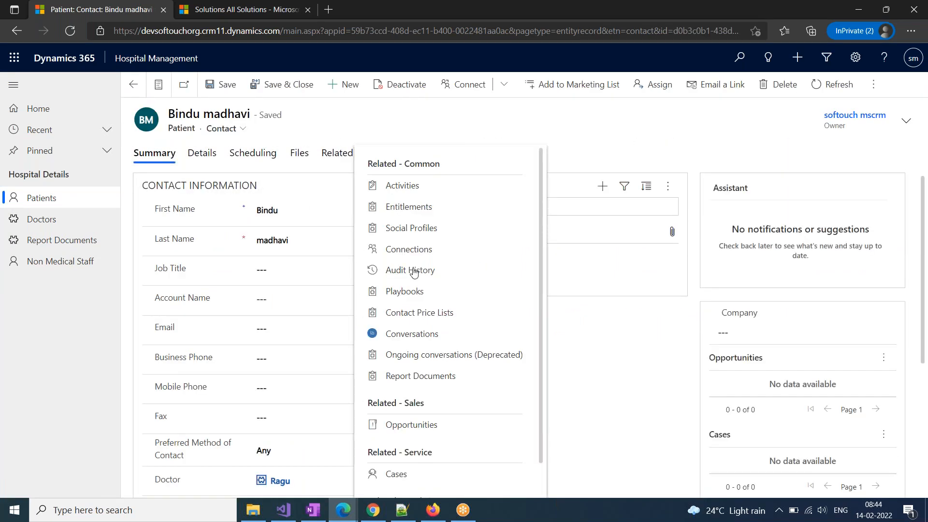
{"action": "left_click", "coordinate": [416, 377]}
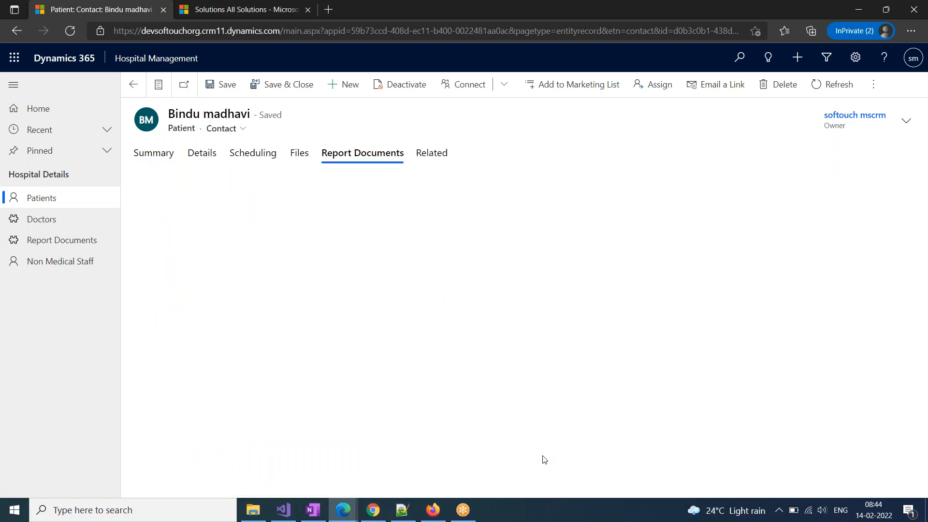
Create and save a report document named 'Prescription' for the patient
{"action": "left_click", "coordinate": [263, 191]}
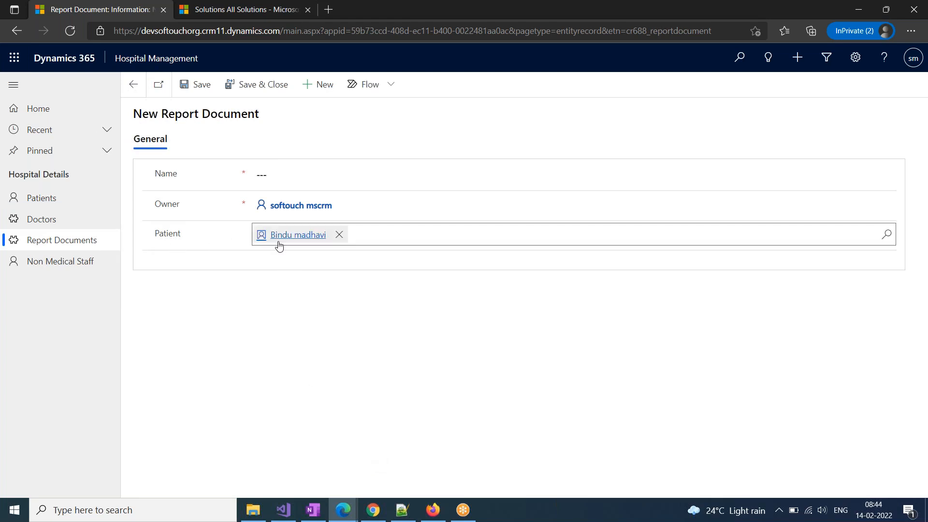
{"action": "mouse_move", "coordinate": [300, 247]}
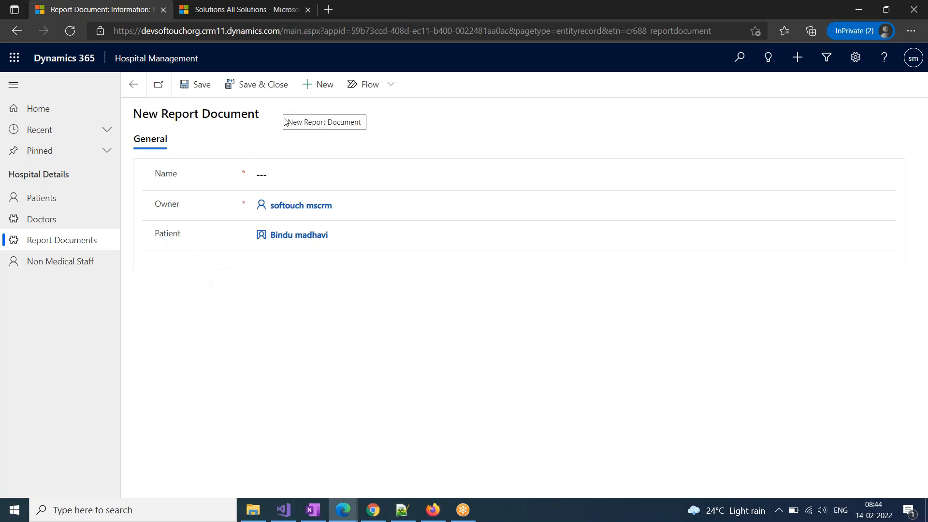
{"action": "left_click", "coordinate": [286, 174]}
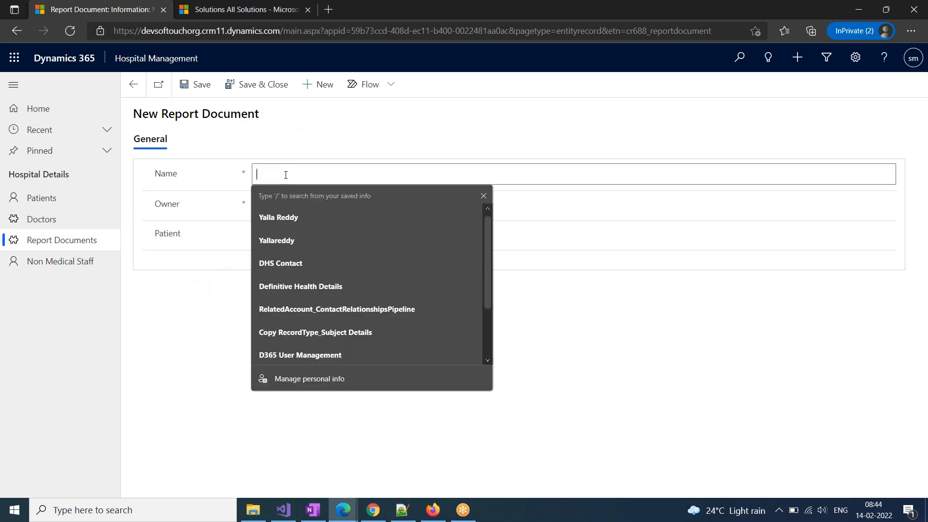
{"action": "type", "text": "Prescription"}
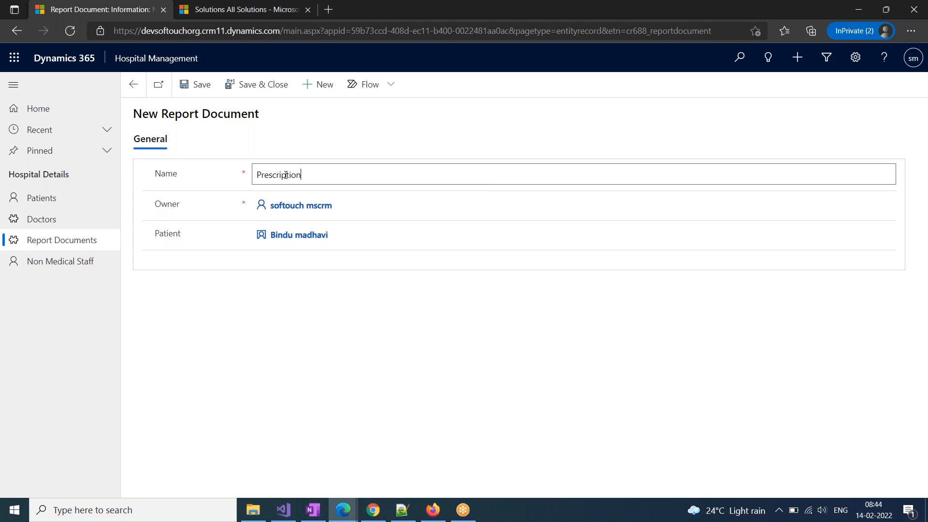
{"action": "left_click", "coordinate": [280, 305]}
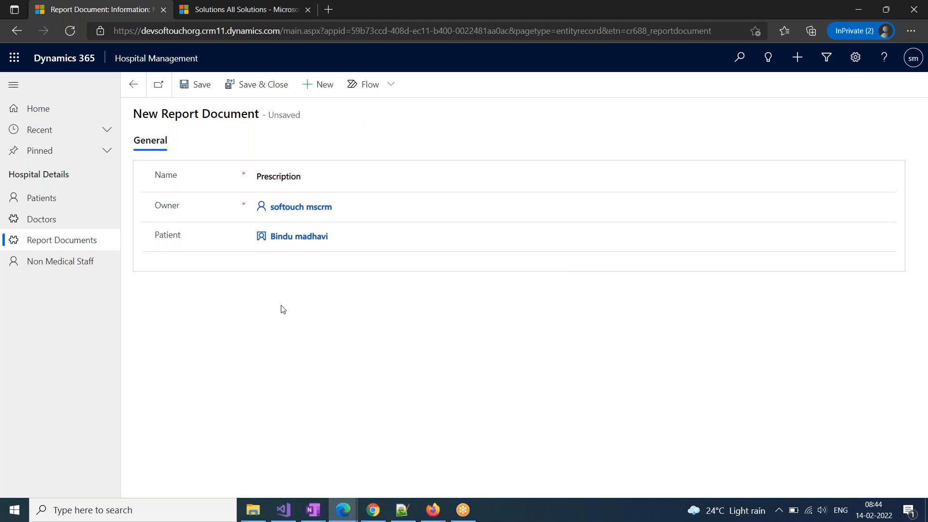
{"action": "left_click", "coordinate": [212, 91]}
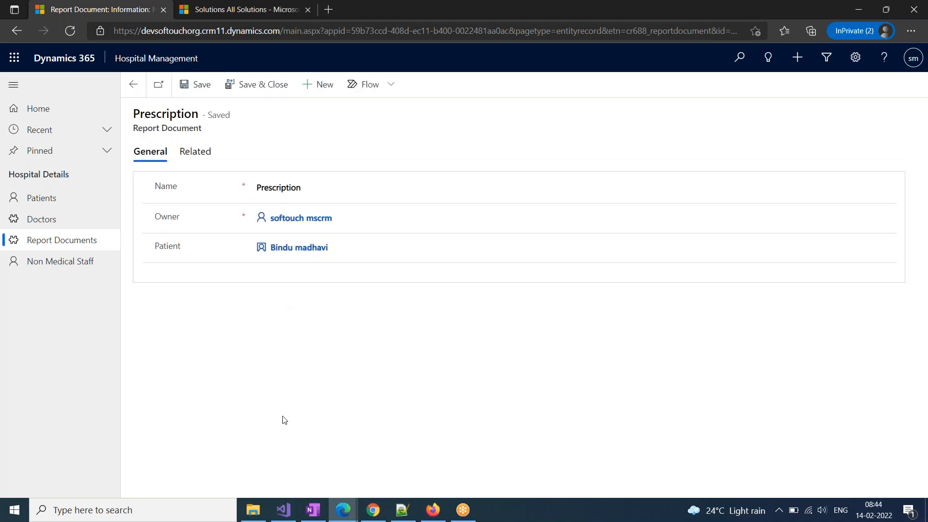
{"action": "left_click", "coordinate": [299, 247]}
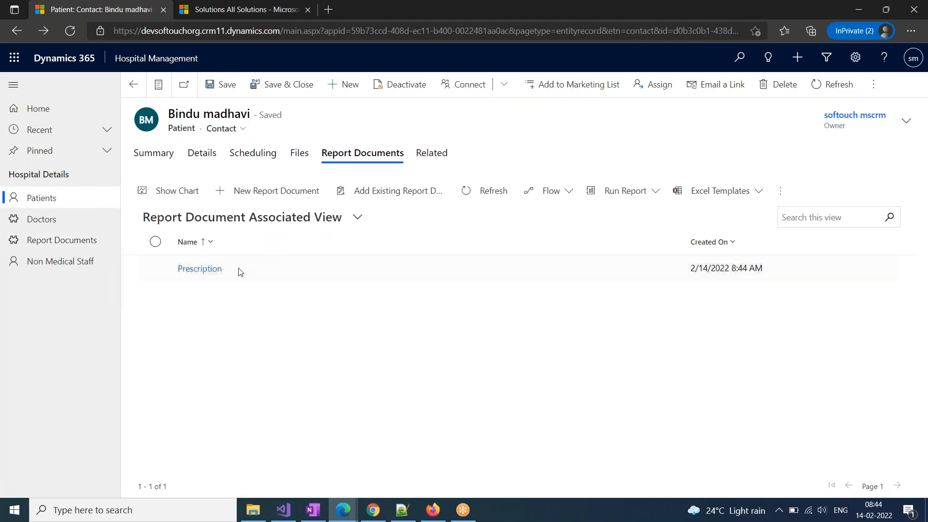
Add report documents named 'Xray' and 'ECG', saving each
{"action": "left_click", "coordinate": [274, 193]}
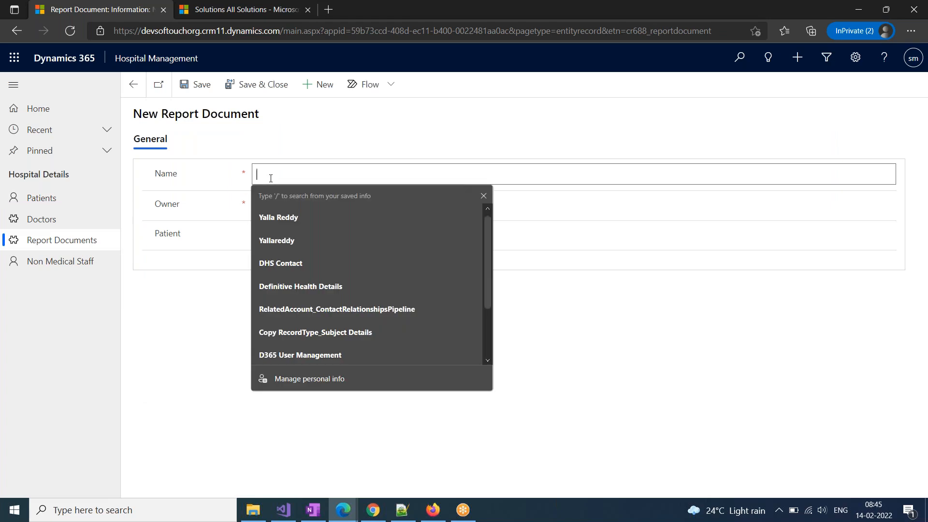
{"action": "type", "text": "Xray"}
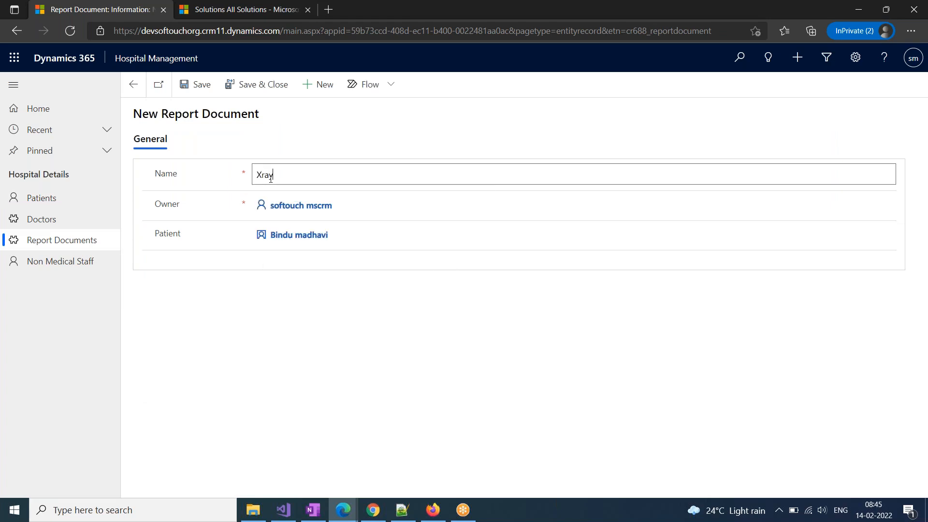
{"action": "left_click", "coordinate": [255, 86]}
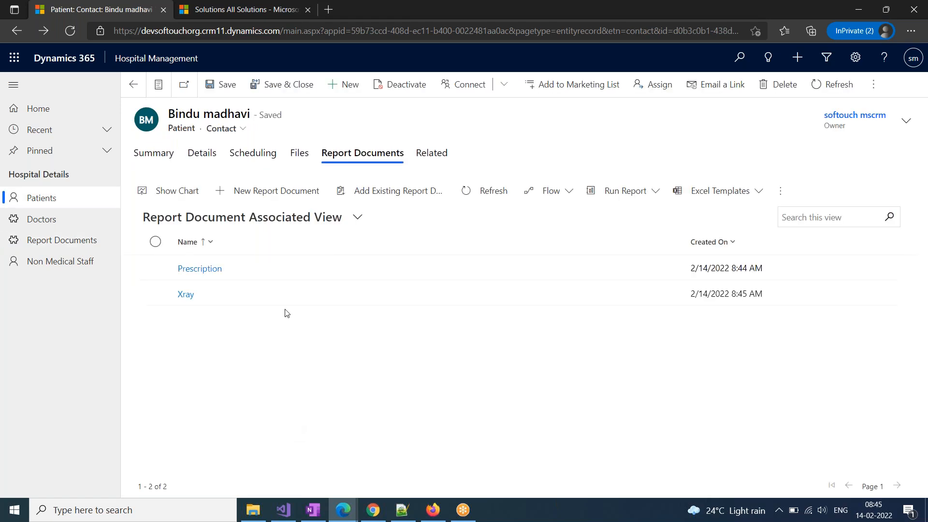
{"action": "left_click", "coordinate": [262, 196]}
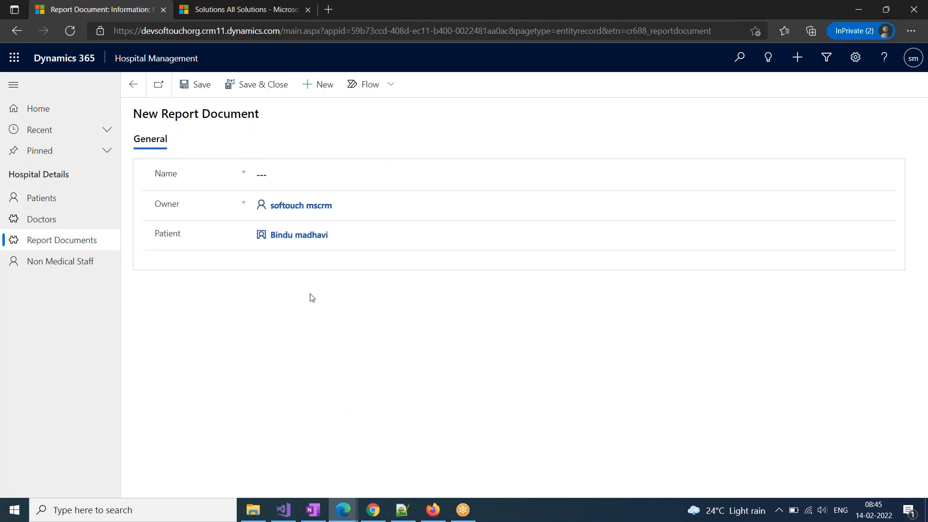
{"action": "left_click", "coordinate": [290, 179]}
{"action": "type", "text": "ECG"}
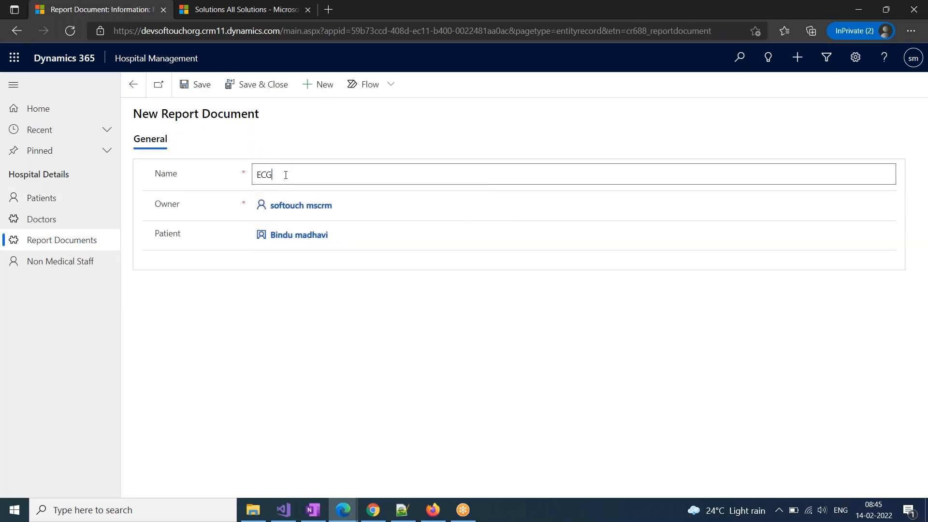
{"action": "left_click", "coordinate": [249, 96]}
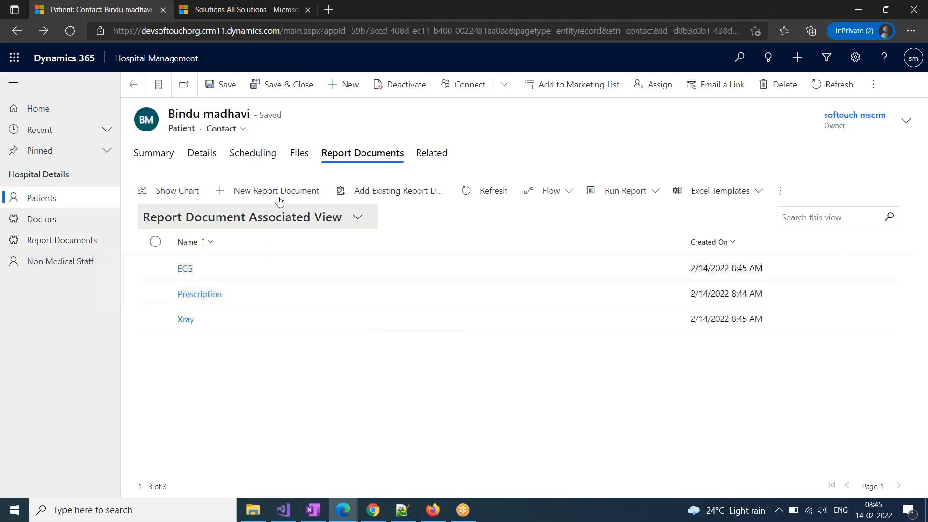
Add a report document named 'CBP' and save it
{"action": "left_click", "coordinate": [279, 192]}
{"action": "left_click", "coordinate": [281, 182]}
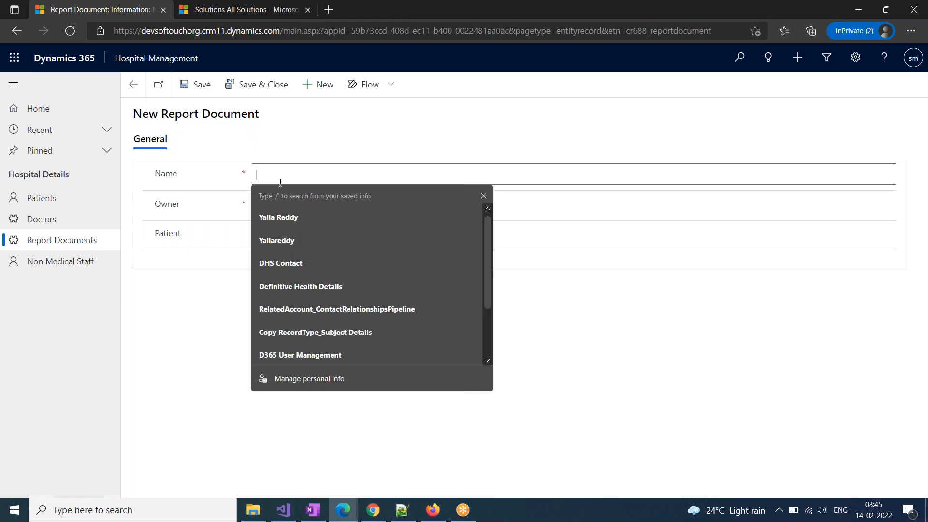
{"action": "type", "text": "bLO"}
{"action": "key", "text": "BackSpace"}
{"action": "key", "text": "BackSpace"}
{"action": "key", "text": "BackSpace"}
{"action": "type", "text": "CBP"}
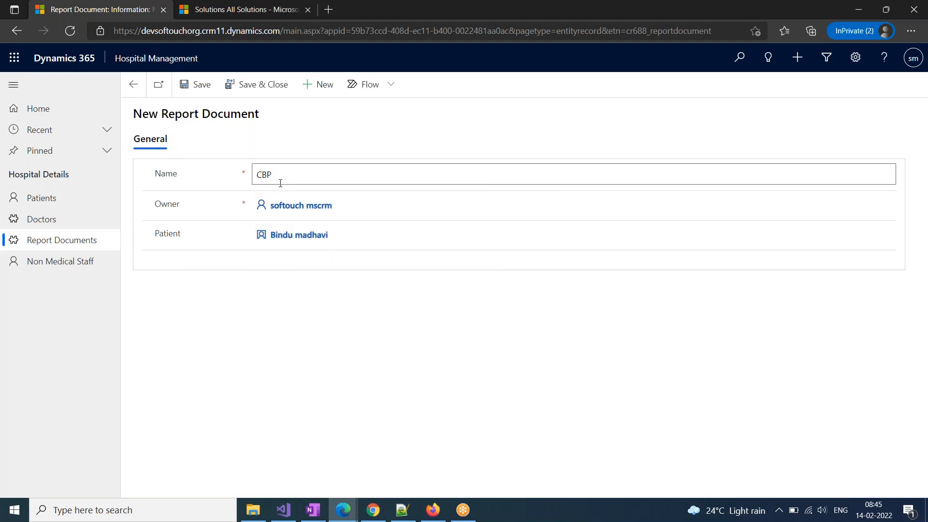
{"action": "left_click", "coordinate": [248, 85]}
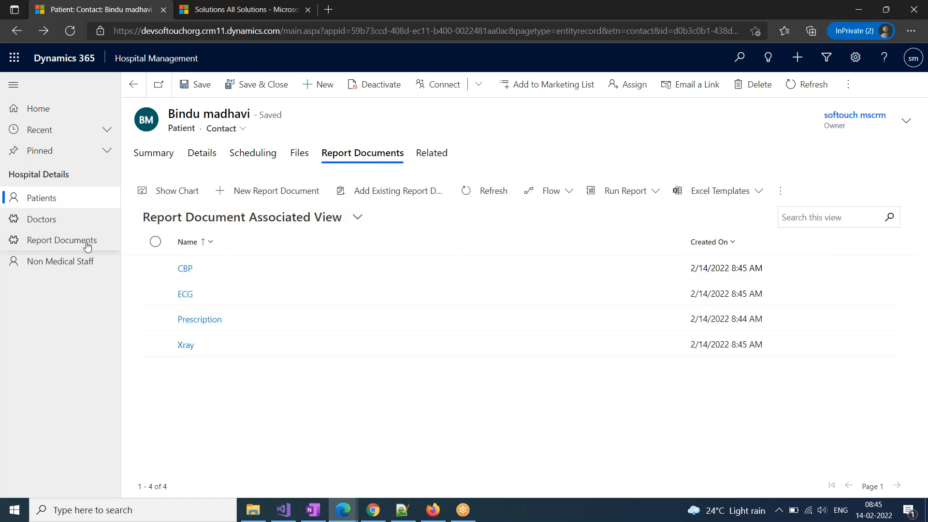
Open the CBP report document to check its Patient lookup, then go back to Patients
{"action": "left_click", "coordinate": [59, 248]}
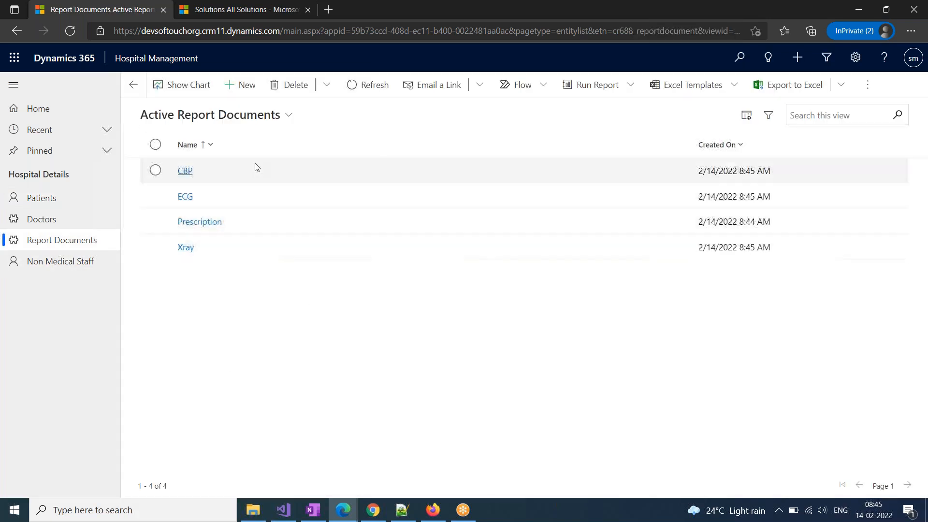
{"action": "left_click", "coordinate": [185, 172]}
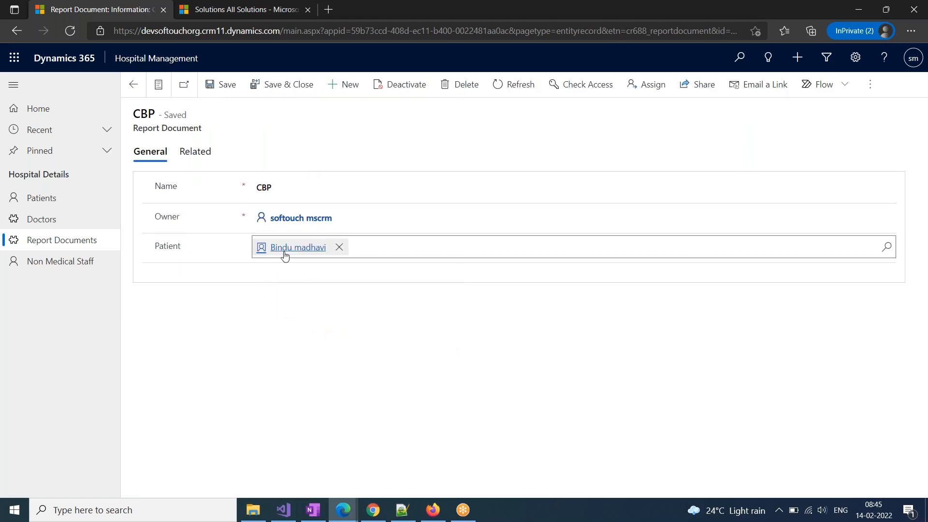
{"action": "mouse_move", "coordinate": [285, 255]}
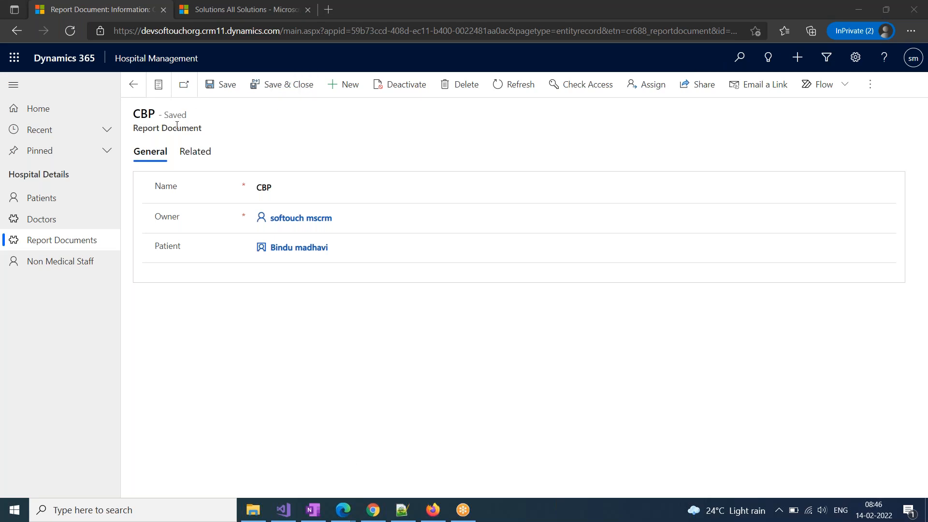
{"action": "left_click", "coordinate": [49, 198]}
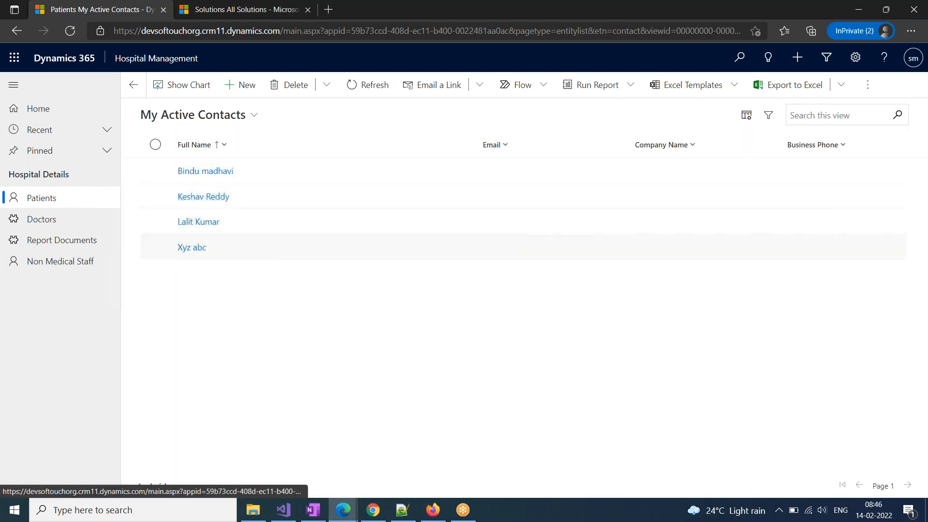
Create a report document named 'WB check' for the last patient and save it
{"action": "left_click", "coordinate": [192, 248]}
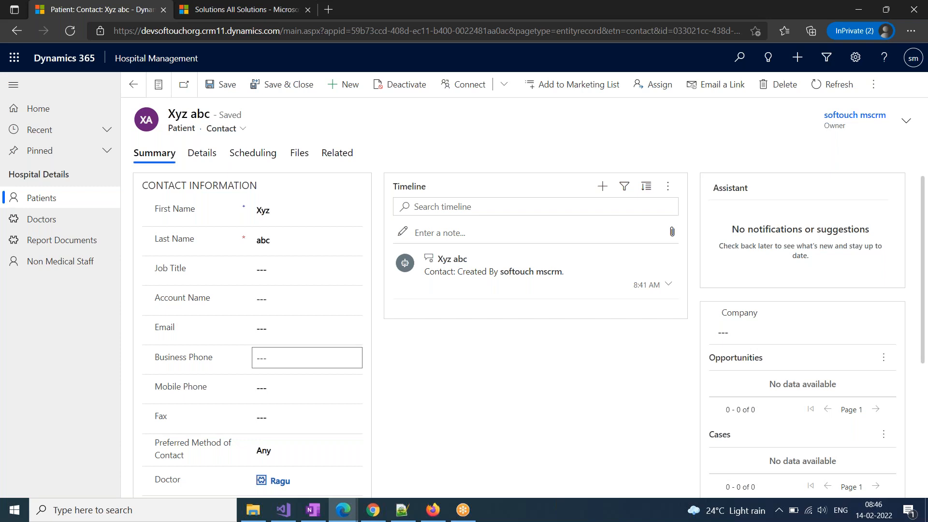
{"action": "left_click", "coordinate": [337, 153]}
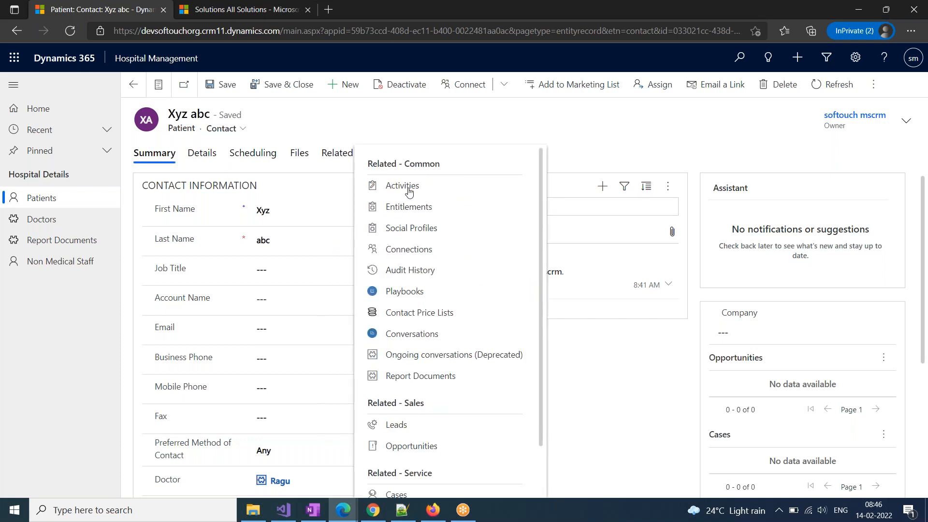
{"action": "left_click", "coordinate": [414, 376]}
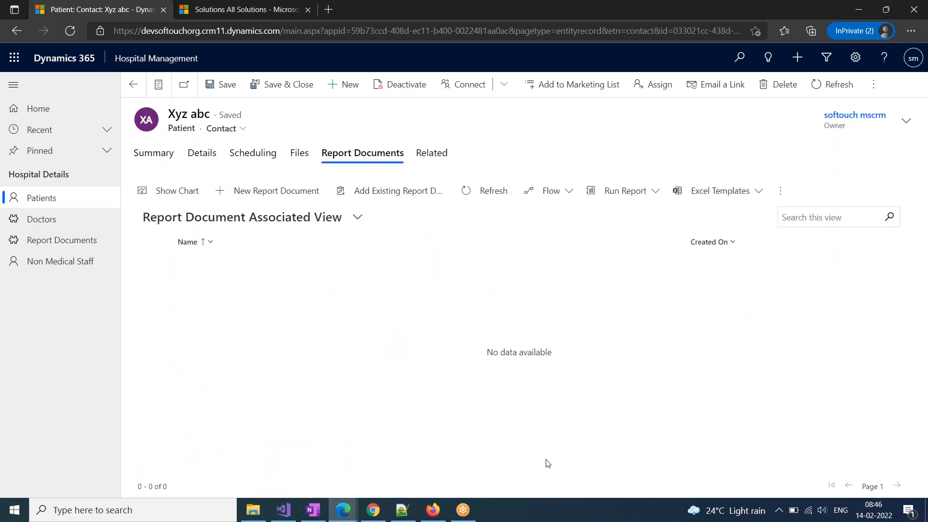
{"action": "left_click", "coordinate": [247, 193]}
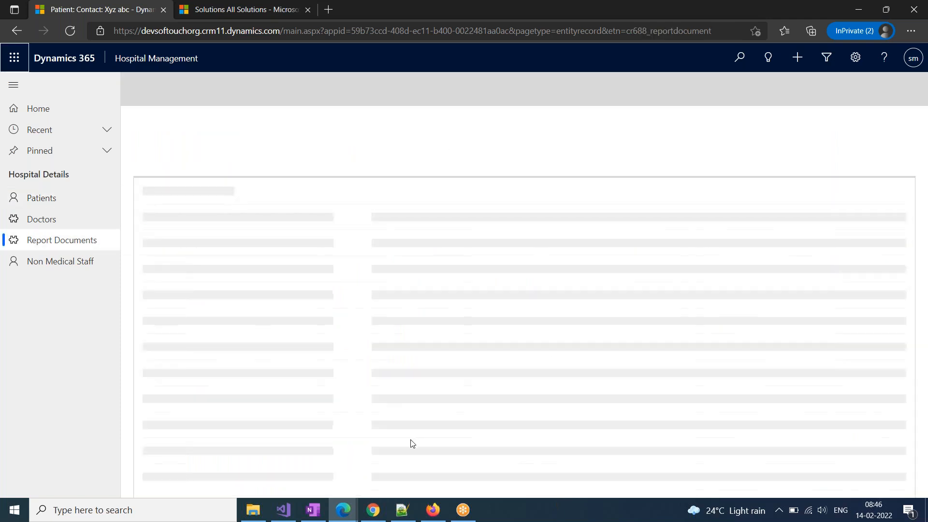
{"action": "left_click", "coordinate": [270, 174]}
{"action": "type", "text": "w"}
{"action": "type", "text": "WB"}
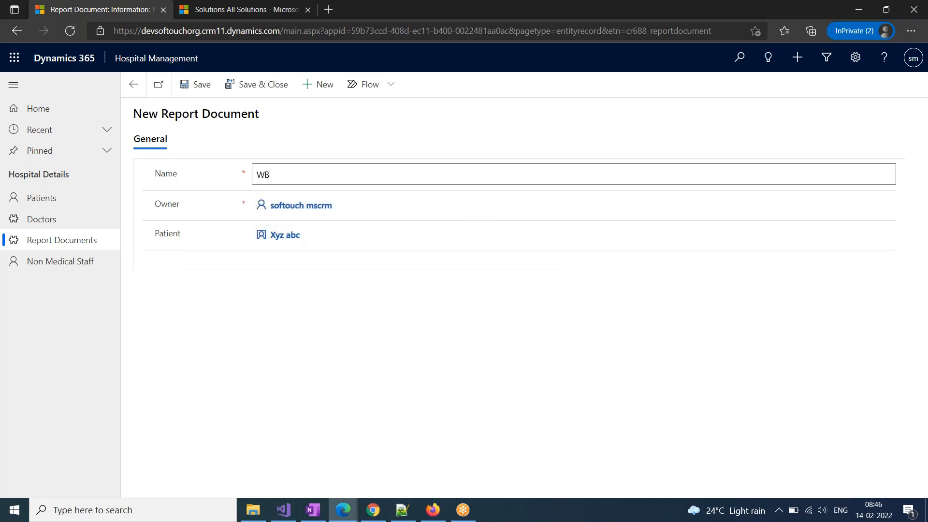
{"action": "type", "text": " check"}
{"action": "left_click", "coordinate": [193, 85]}
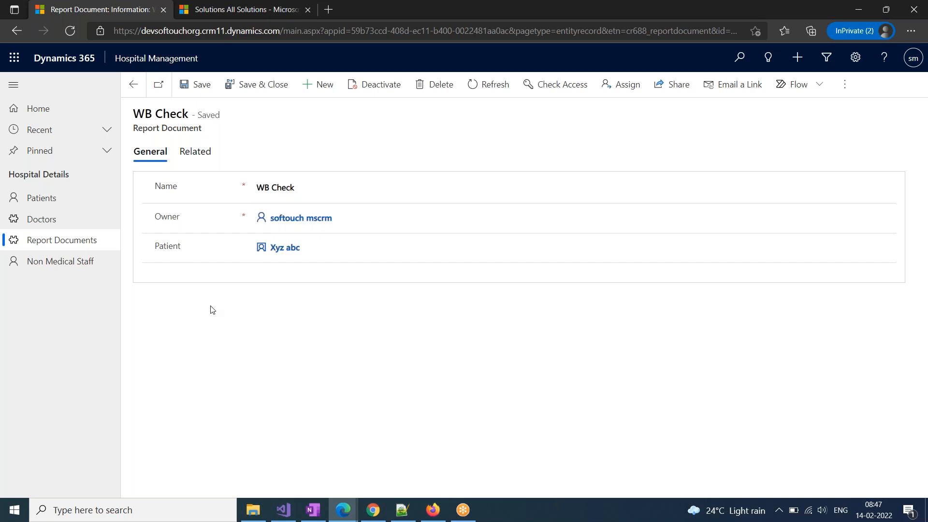
{"action": "left_click", "coordinate": [343, 510]}
Enable Notes (includes attachments) on the Report Document entity, save, and show its forms
{"action": "left_click", "coordinate": [408, 472]}
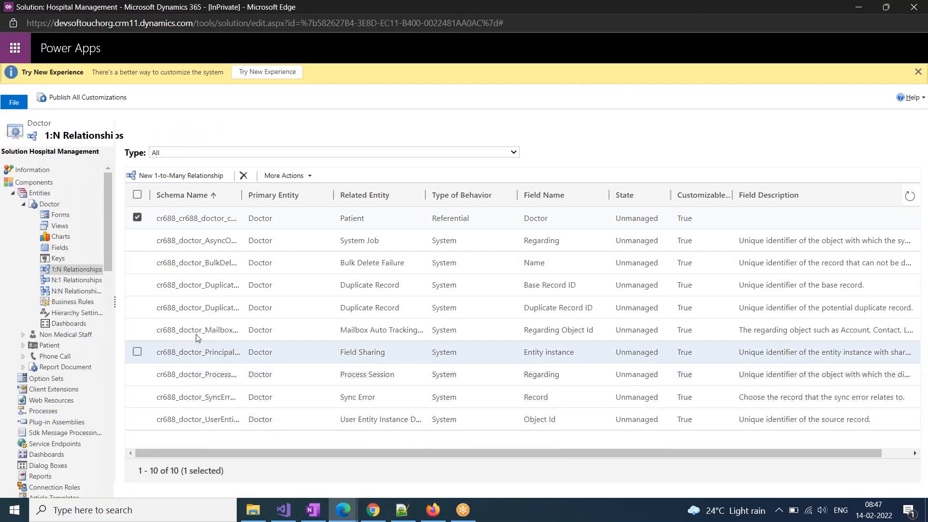
{"action": "left_click", "coordinate": [24, 205]}
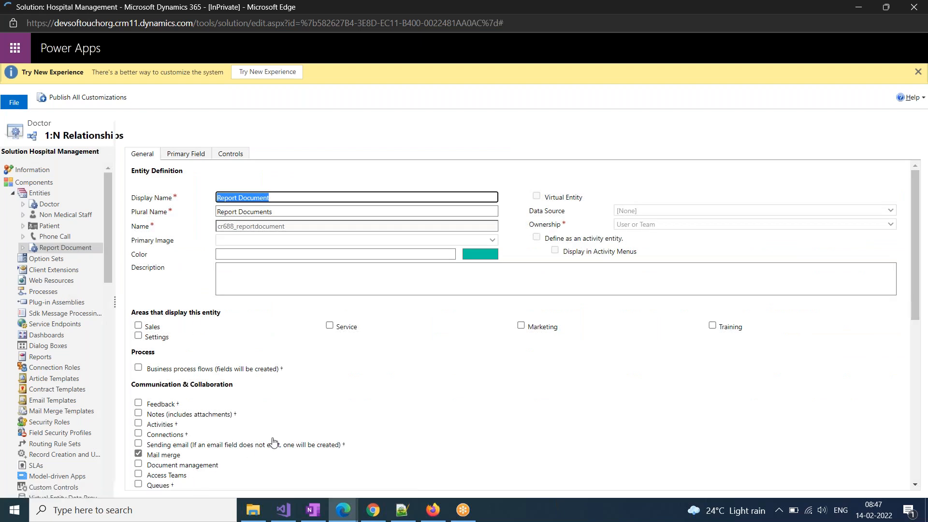
{"action": "scroll", "coordinate": [259, 471], "scroll_direction": "down", "scroll_amount": 4}
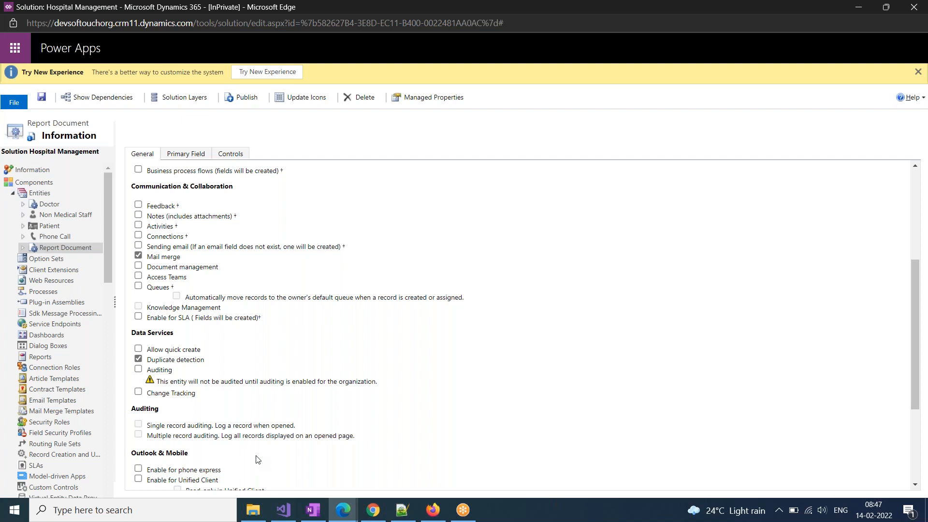
{"action": "scroll", "coordinate": [258, 459], "scroll_direction": "down", "scroll_amount": 3}
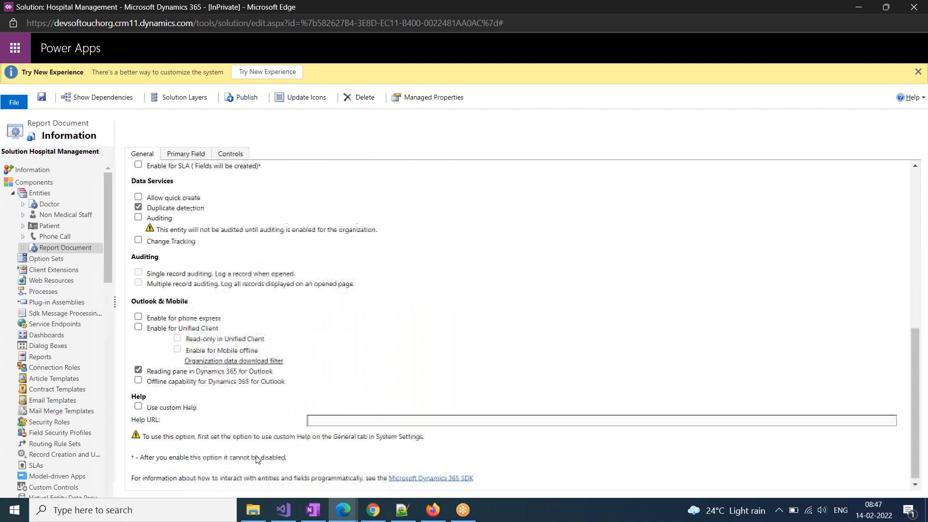
{"action": "scroll", "coordinate": [256, 456], "scroll_direction": "up", "scroll_amount": 2}
{"action": "scroll", "coordinate": [256, 456], "scroll_direction": "up", "scroll_amount": 3}
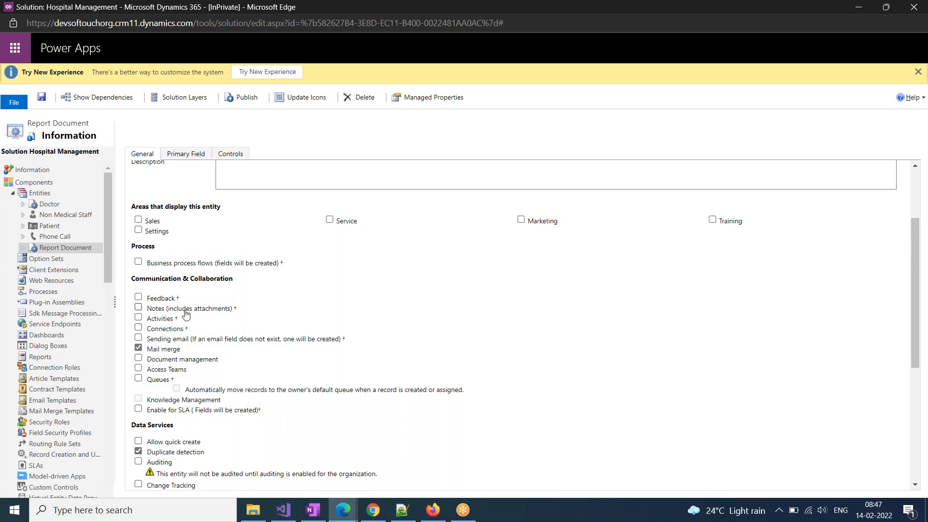
{"action": "left_click", "coordinate": [156, 310]}
{"action": "left_click", "coordinate": [42, 97]}
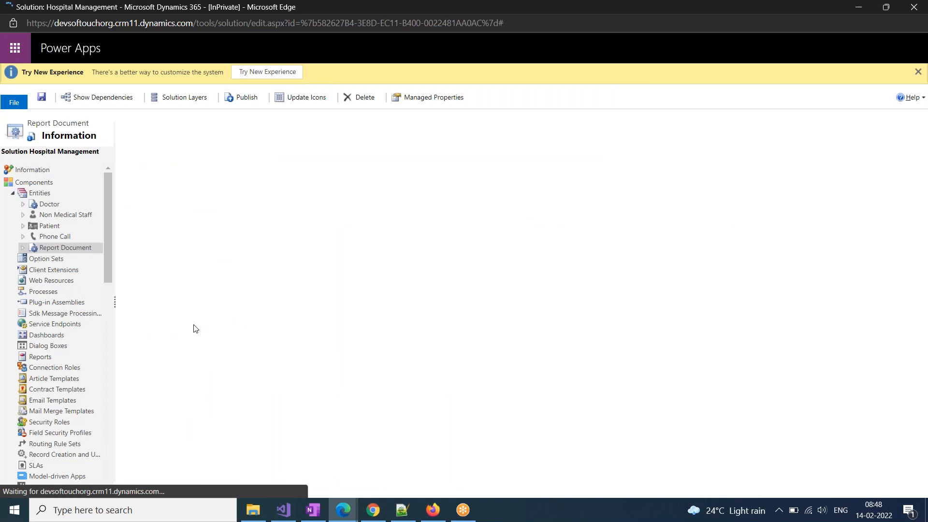
{"action": "left_click", "coordinate": [23, 249]}
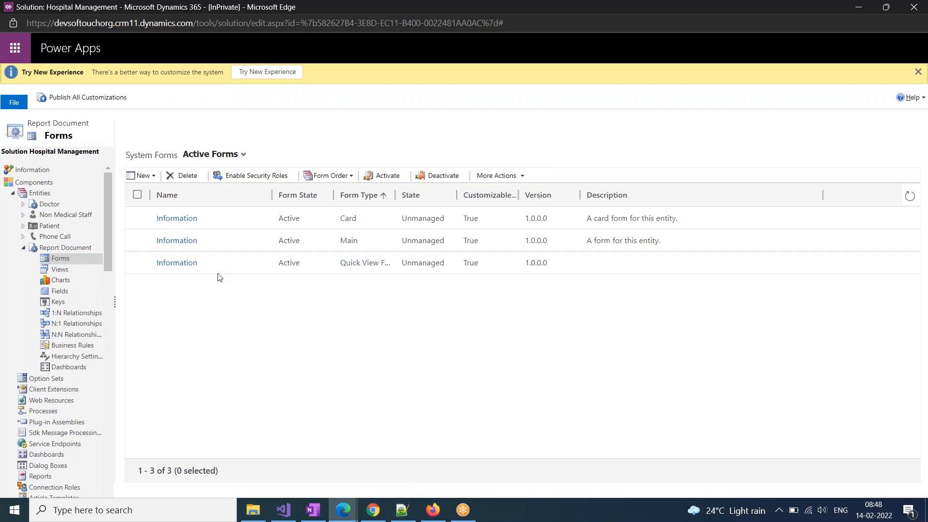
Open the Report Document Main form and remove an accidentally inserted extra tab
{"action": "left_click", "coordinate": [191, 242]}
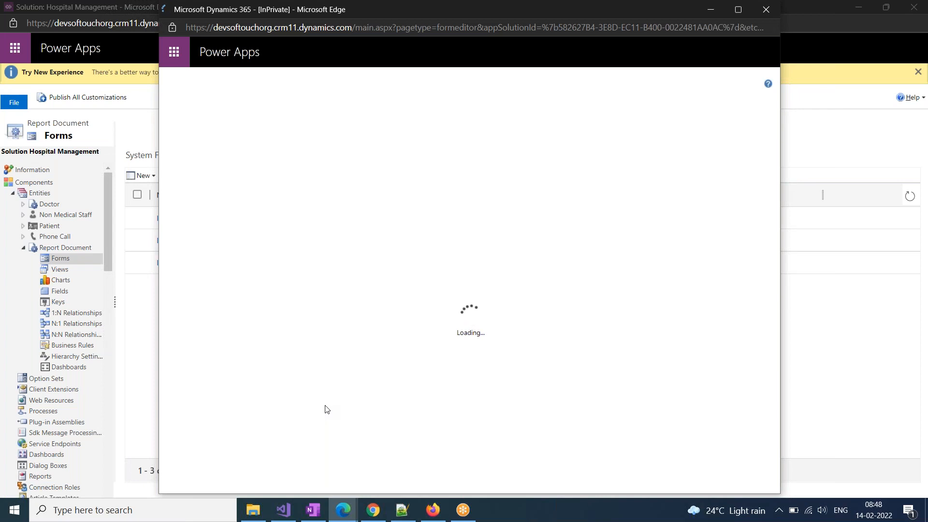
{"action": "left_click", "coordinate": [322, 386]}
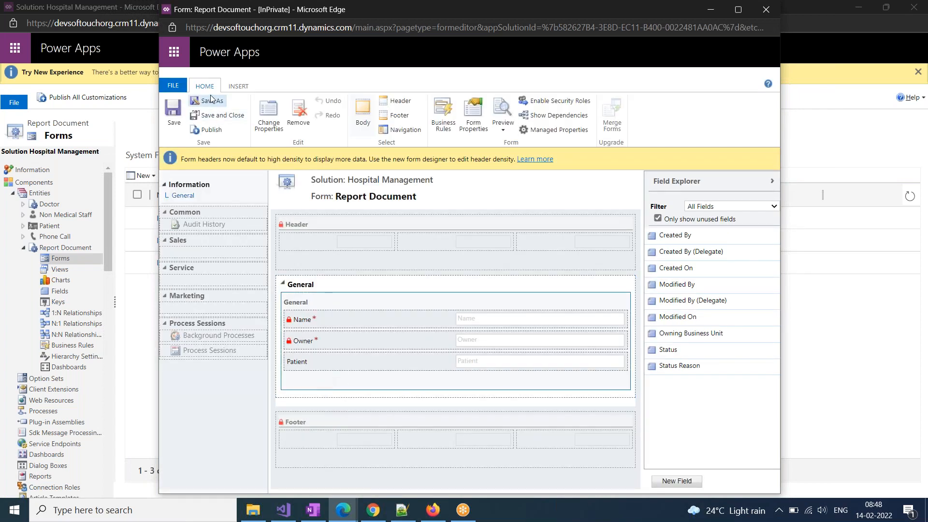
{"action": "left_click", "coordinate": [238, 86]}
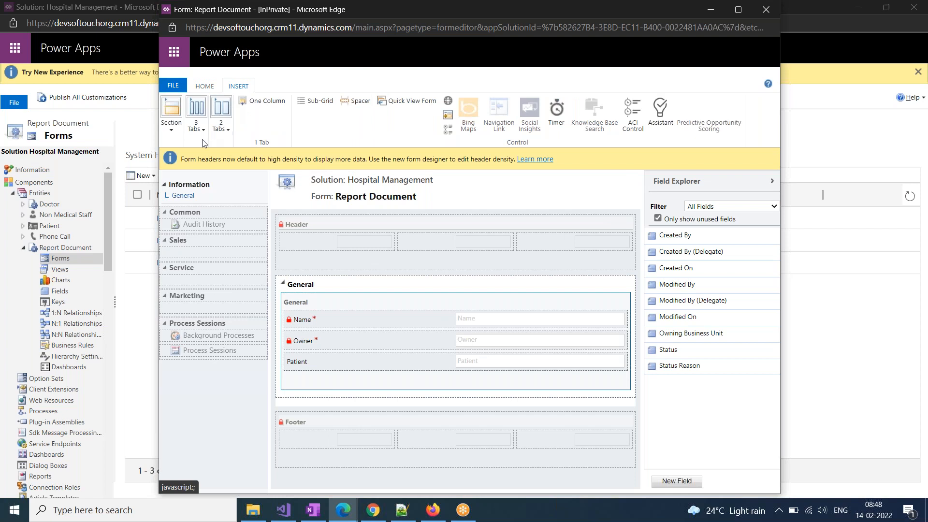
{"action": "left_click", "coordinate": [251, 108]}
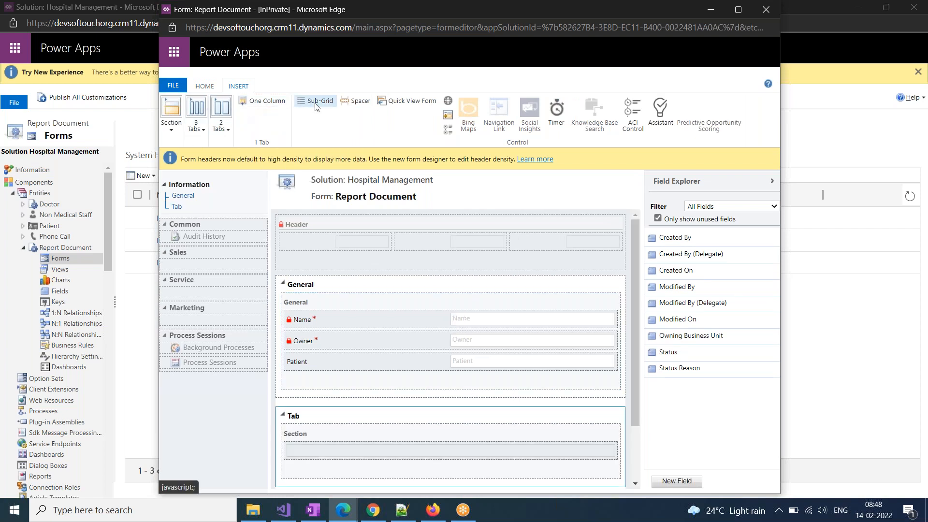
{"action": "left_click", "coordinate": [171, 123]}
{"action": "left_click", "coordinate": [181, 161]}
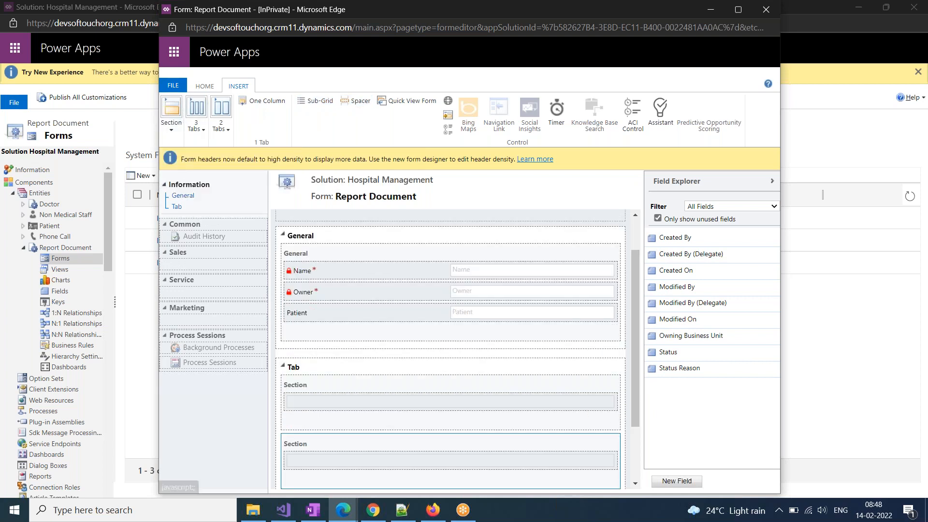
{"action": "left_click", "coordinate": [355, 372]}
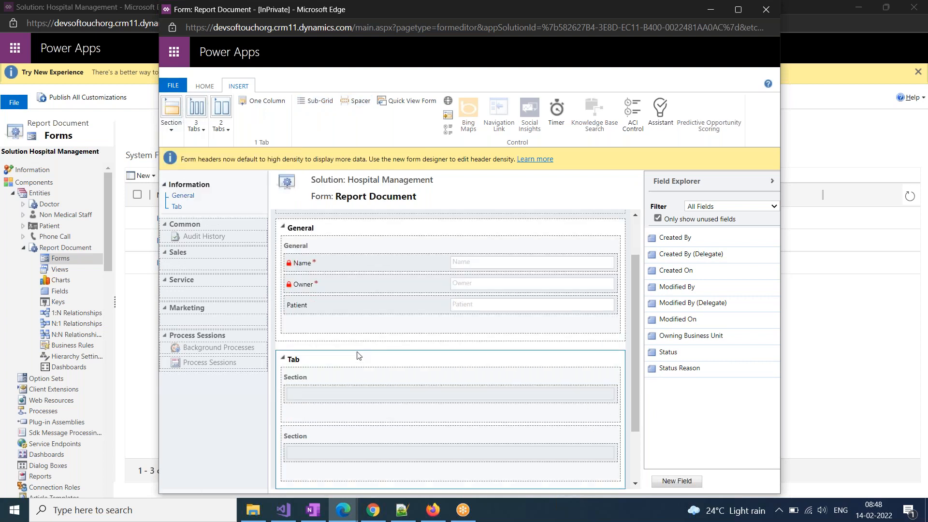
{"action": "left_click", "coordinate": [203, 87]}
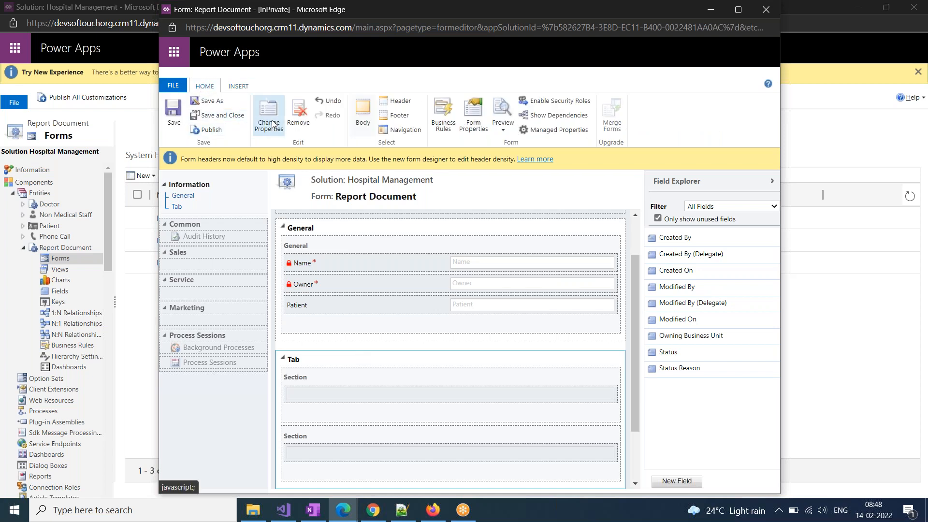
{"action": "left_click", "coordinate": [298, 115]}
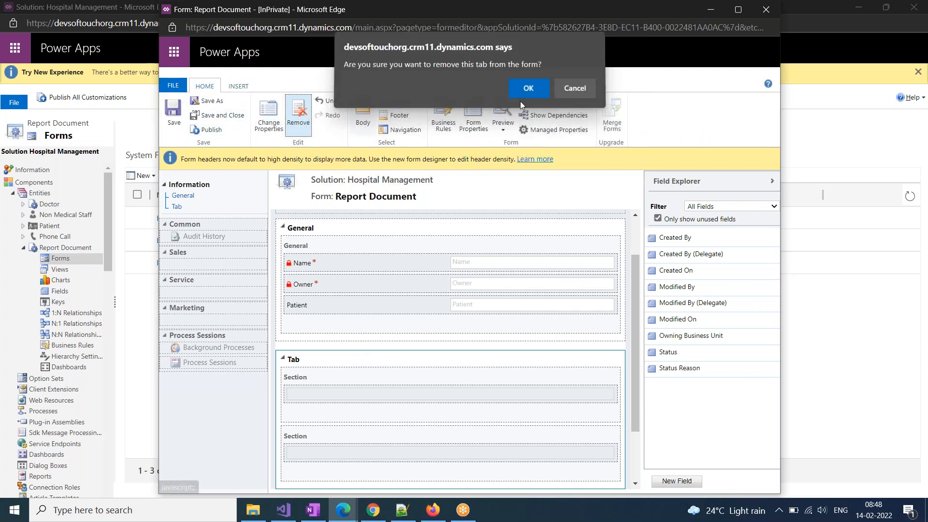
{"action": "left_click", "coordinate": [523, 96]}
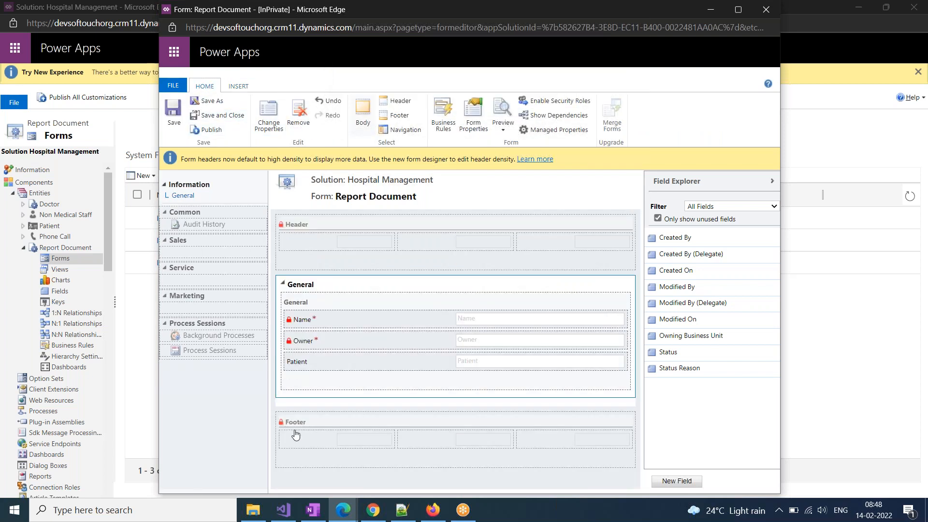
Insert a one-column section below the General section
{"action": "left_click", "coordinate": [312, 389]}
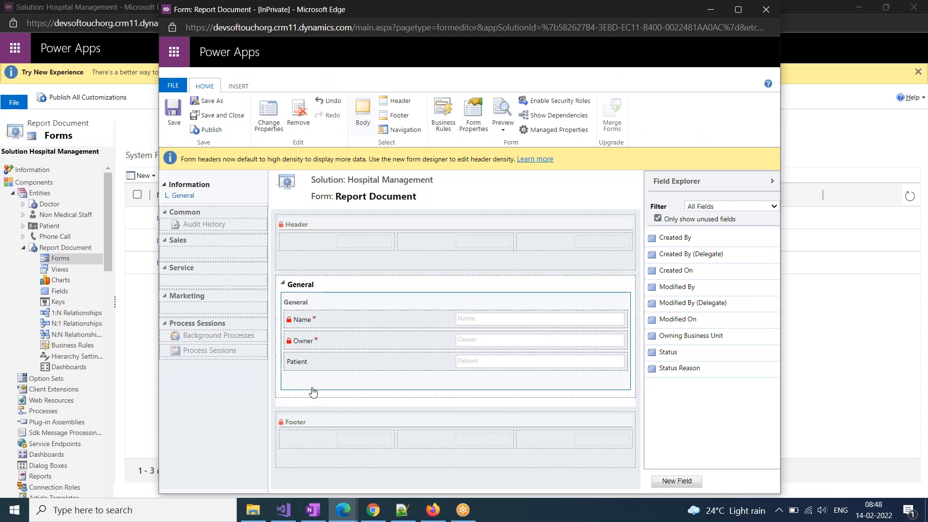
{"action": "left_click", "coordinate": [234, 88]}
{"action": "left_click", "coordinate": [170, 131]}
{"action": "left_click", "coordinate": [193, 189]}
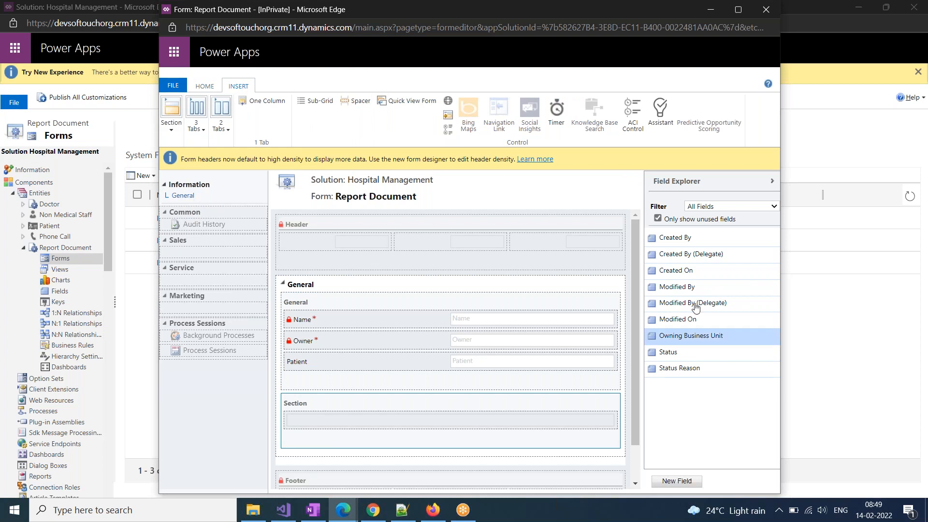
Label the new section 'Documents' and show its label on the form
{"action": "double_click", "coordinate": [320, 408]}
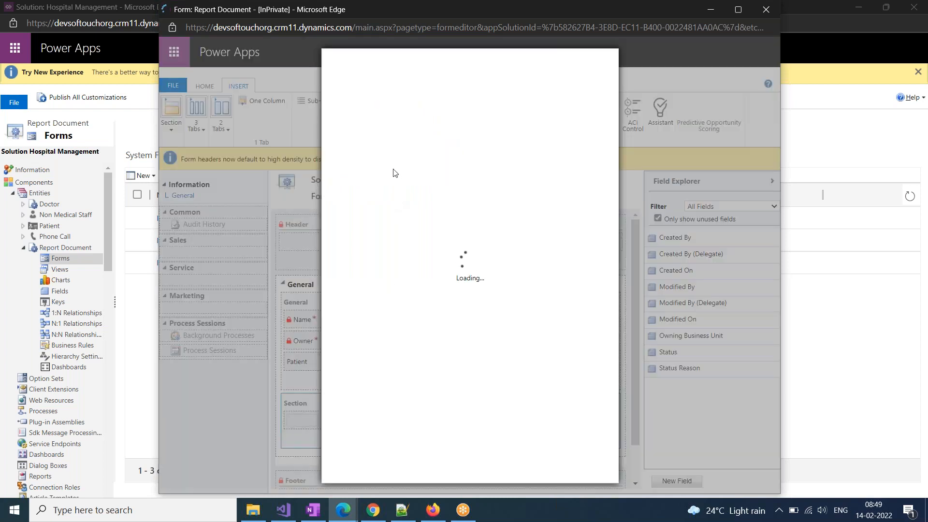
{"action": "left_click", "coordinate": [419, 188]}
{"action": "left_click_drag", "start_coordinate": [446, 189], "coordinate": [389, 191]}
{"action": "type", "text": "Documents"}
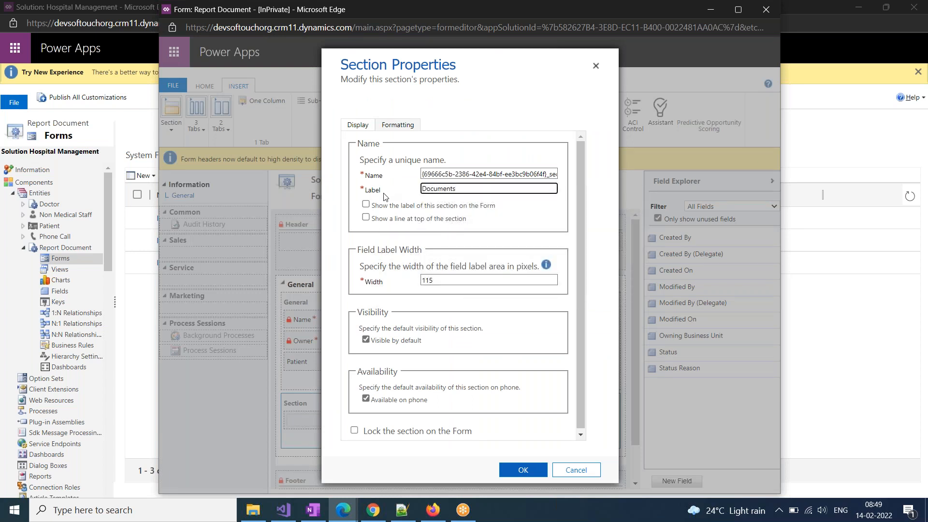
{"action": "left_click", "coordinate": [381, 206]}
{"action": "left_click", "coordinate": [519, 472]}
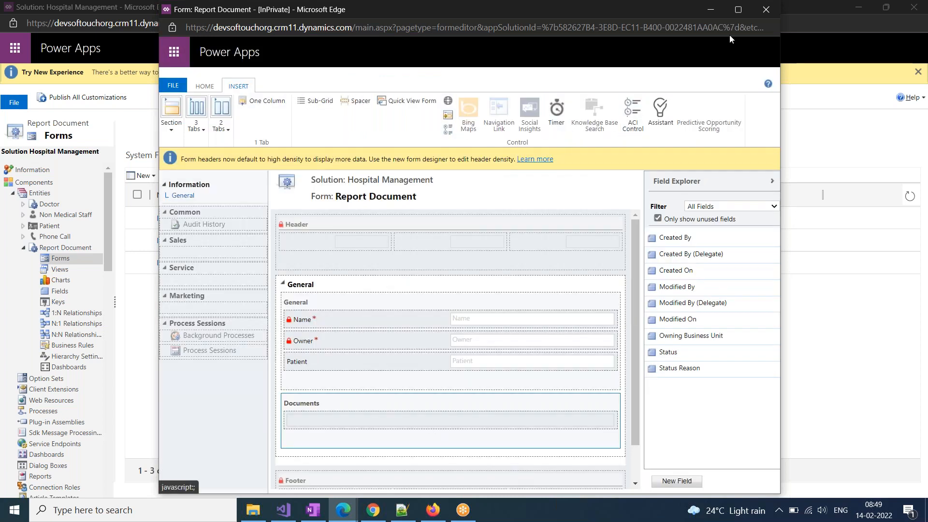
{"action": "double_click", "coordinate": [252, 14]}
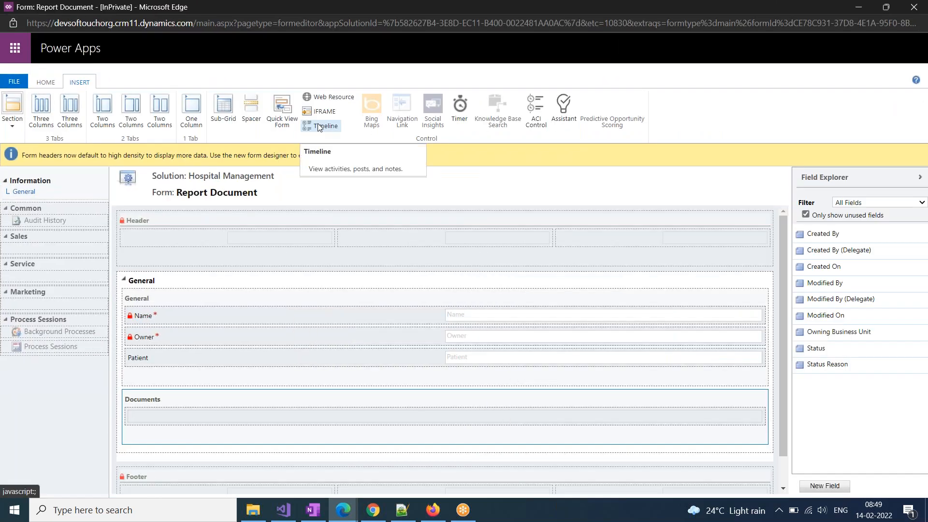
Insert a Timeline into the Documents section
{"action": "left_click", "coordinate": [319, 127]}
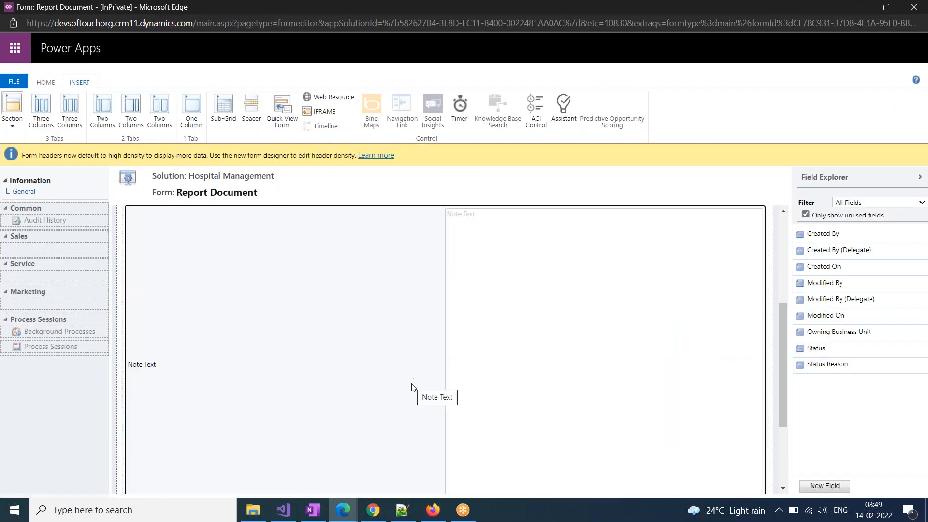
{"action": "left_click", "coordinate": [48, 83]}
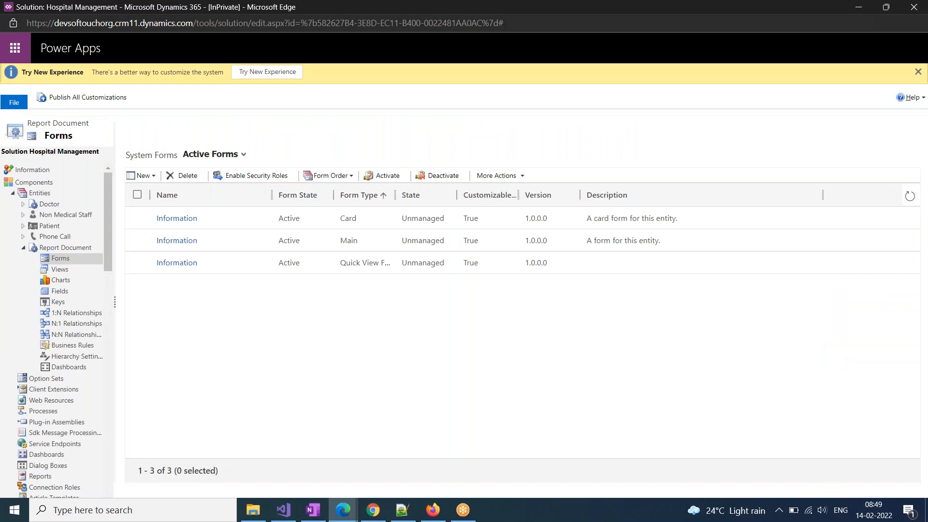
Select the Report Document entity in the Entities list and publish its customizations
{"action": "left_click", "coordinate": [49, 193]}
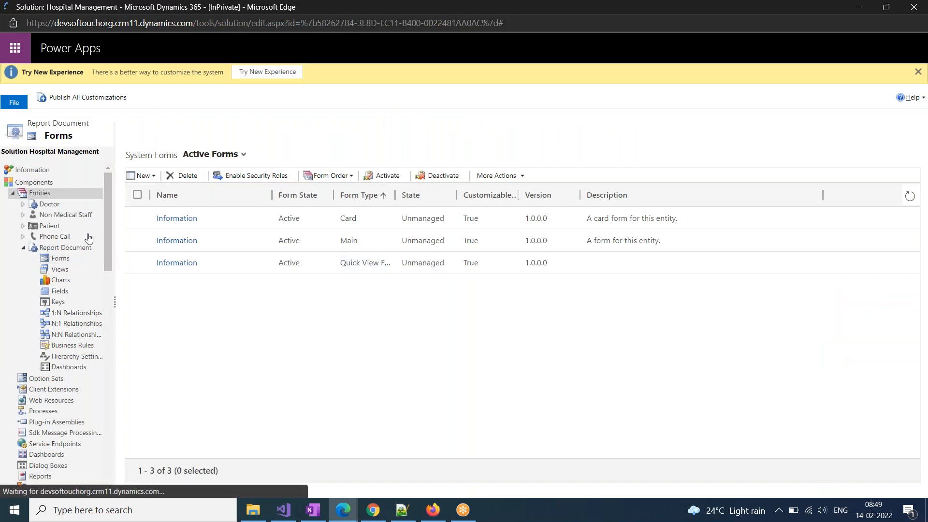
{"action": "left_click", "coordinate": [61, 103]}
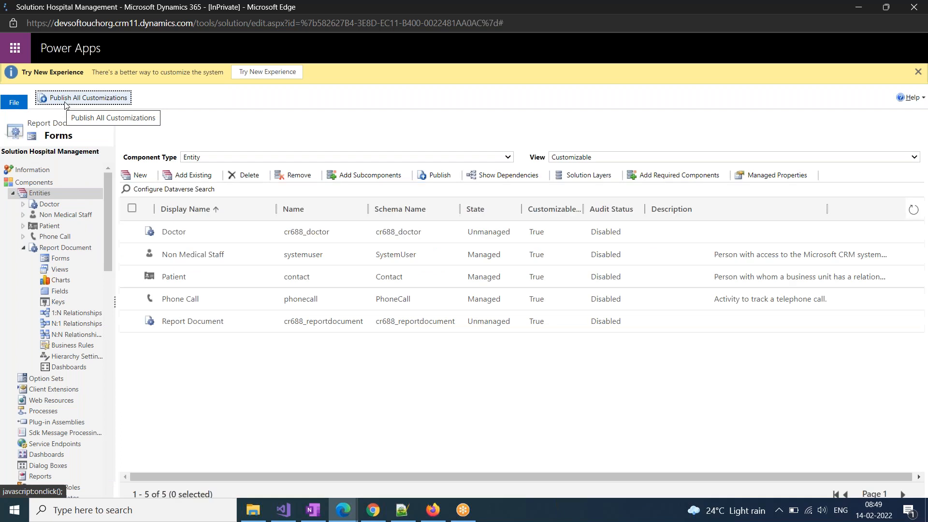
{"action": "left_click", "coordinate": [130, 322]}
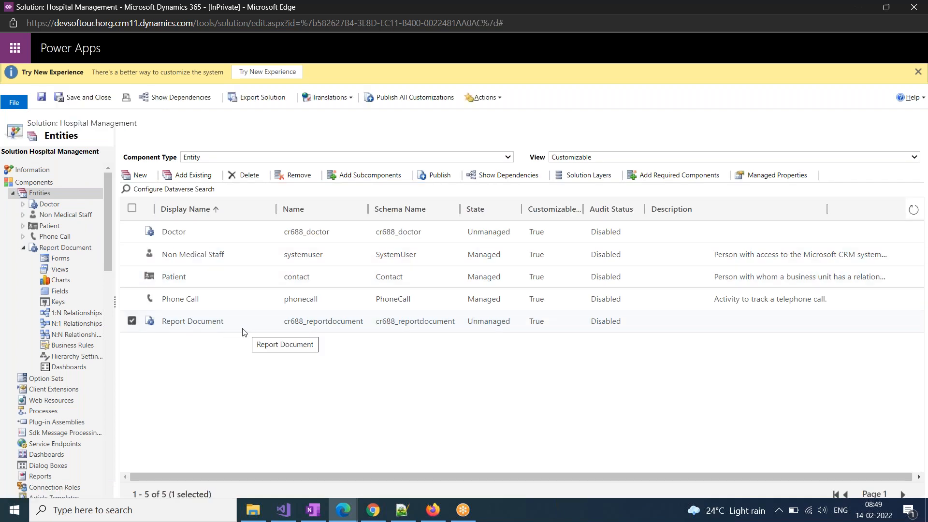
{"action": "left_click", "coordinate": [439, 177]}
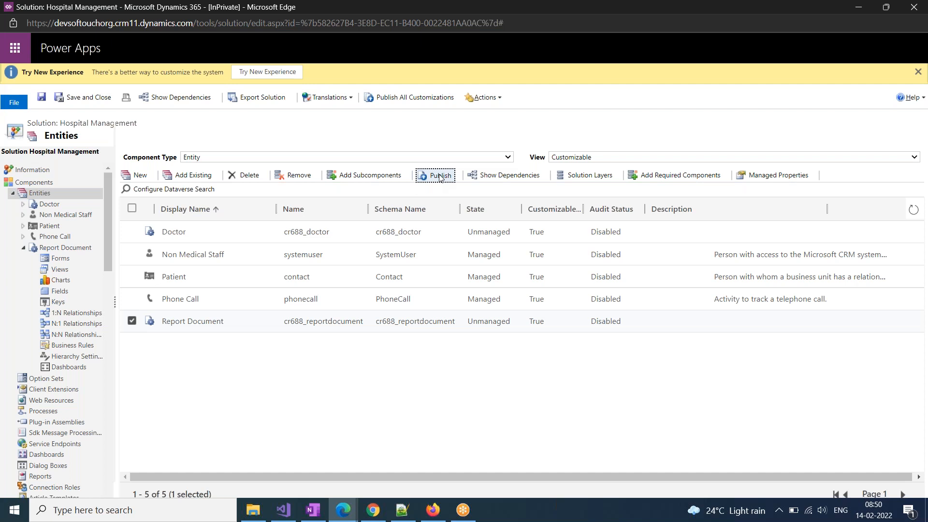
{"action": "left_click", "coordinate": [343, 510]}
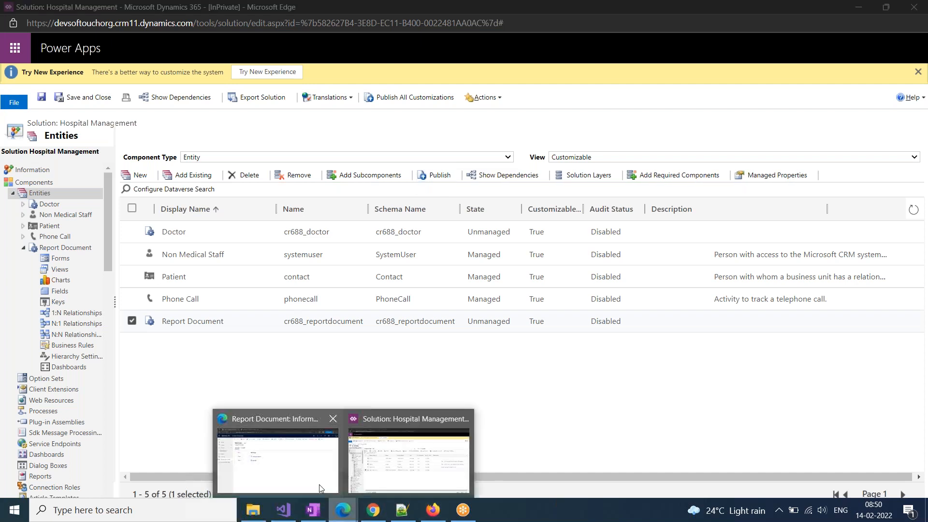
Reload the WB Check record window to pick up the published form changes
{"action": "left_click", "coordinate": [306, 482]}
{"action": "left_click", "coordinate": [240, 32]}
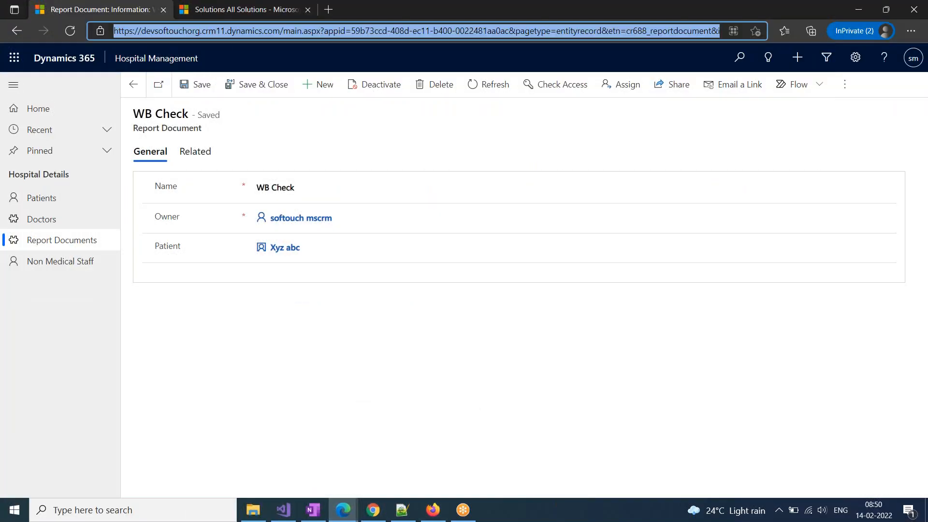
{"action": "key", "text": "Return"}
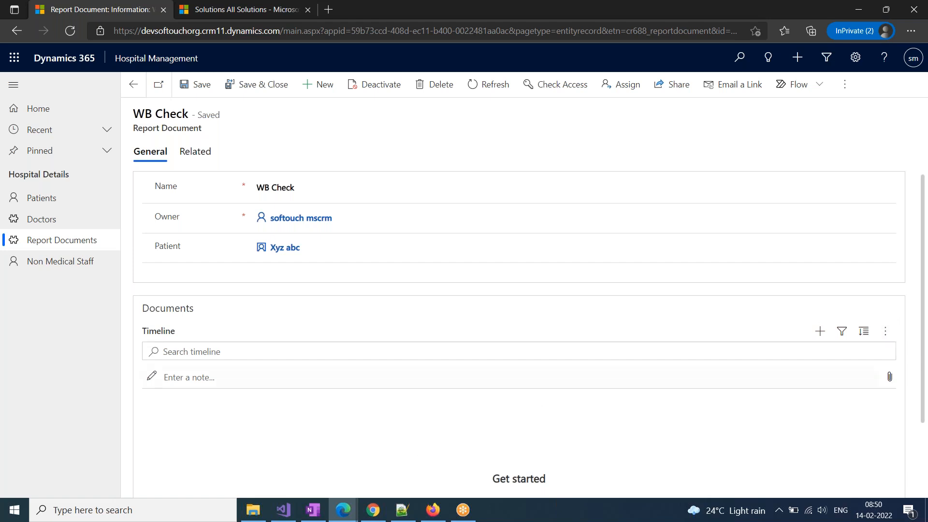
Start a new note in the Documents timeline titled 'Document'
{"action": "scroll", "coordinate": [525, 393], "scroll_direction": "down", "scroll_amount": 2}
{"action": "left_click", "coordinate": [199, 286]}
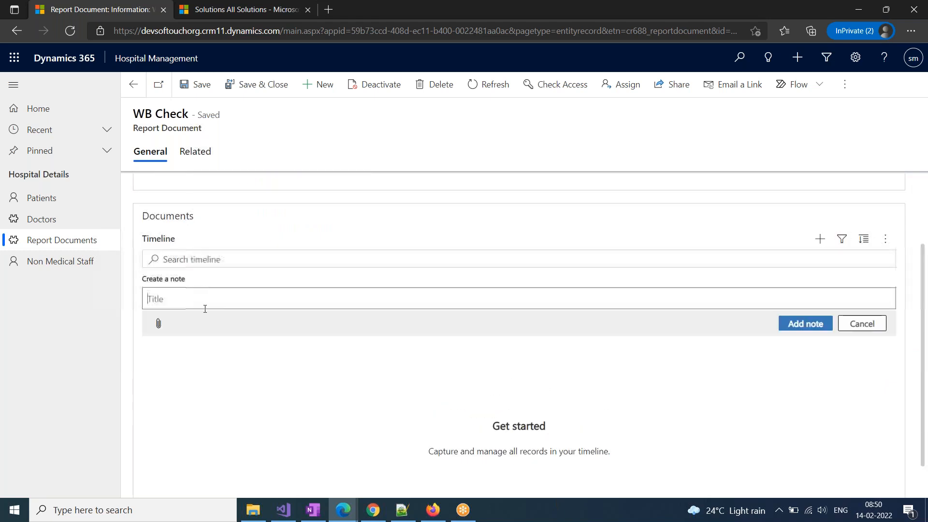
{"action": "type", "text": "Bl"}
{"action": "key", "text": "BackSpace"}
{"action": "key", "text": "BackSpace"}
{"action": "type", "text": "W"}
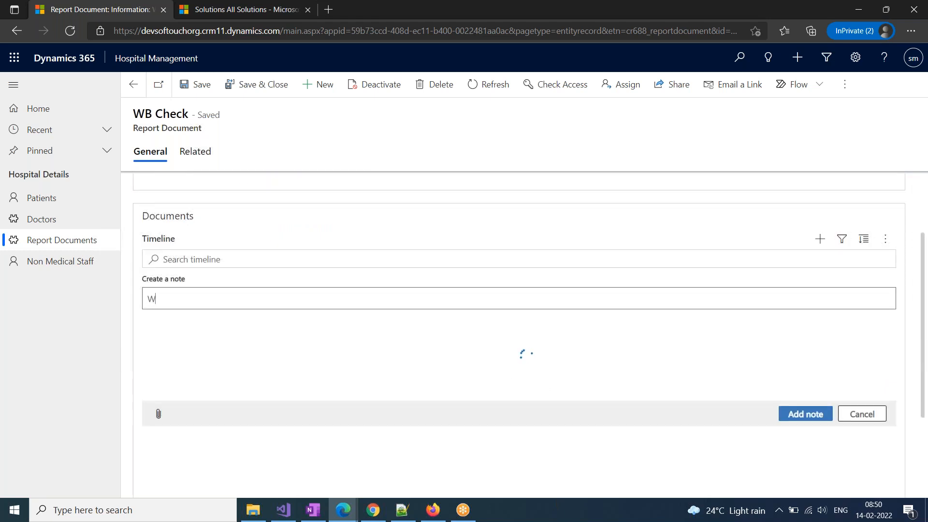
{"action": "key", "text": "BackSpace"}
{"action": "type", "text": "D"}
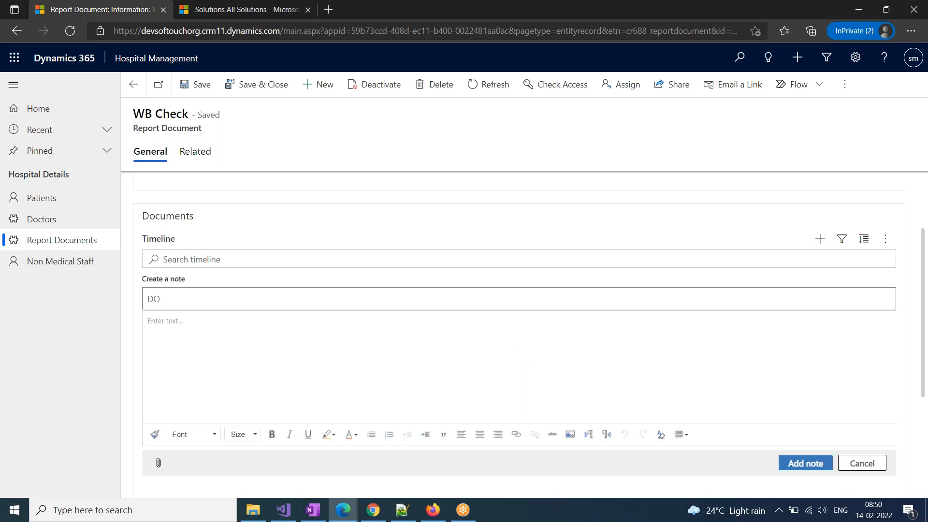
{"action": "type", "text": "ocument"}
Attach ErrorDetails (47).txt from Downloads to the Document note and add it
{"action": "left_click", "coordinate": [159, 464]}
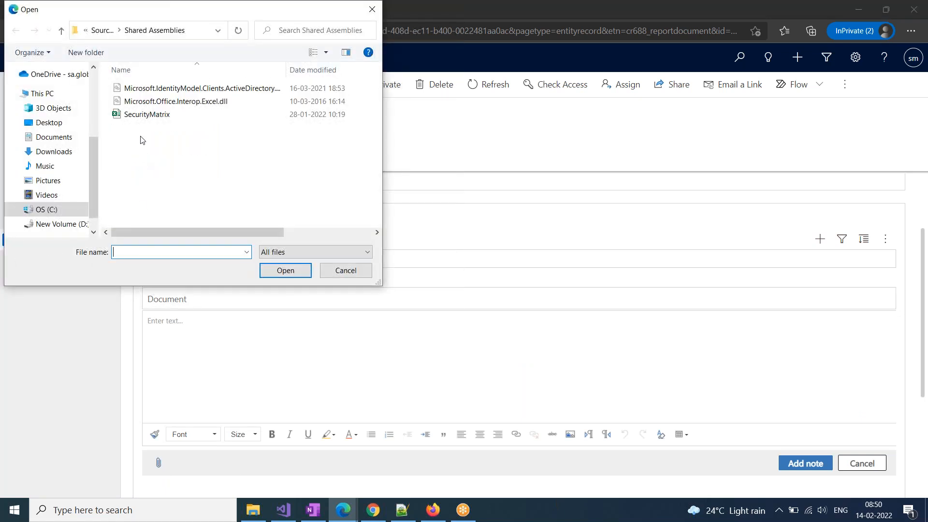
{"action": "left_click", "coordinate": [48, 137]}
{"action": "left_click", "coordinate": [46, 151]}
{"action": "scroll", "coordinate": [187, 186], "scroll_direction": "down", "scroll_amount": 5}
{"action": "left_click", "coordinate": [176, 195]}
{"action": "left_click", "coordinate": [284, 270]}
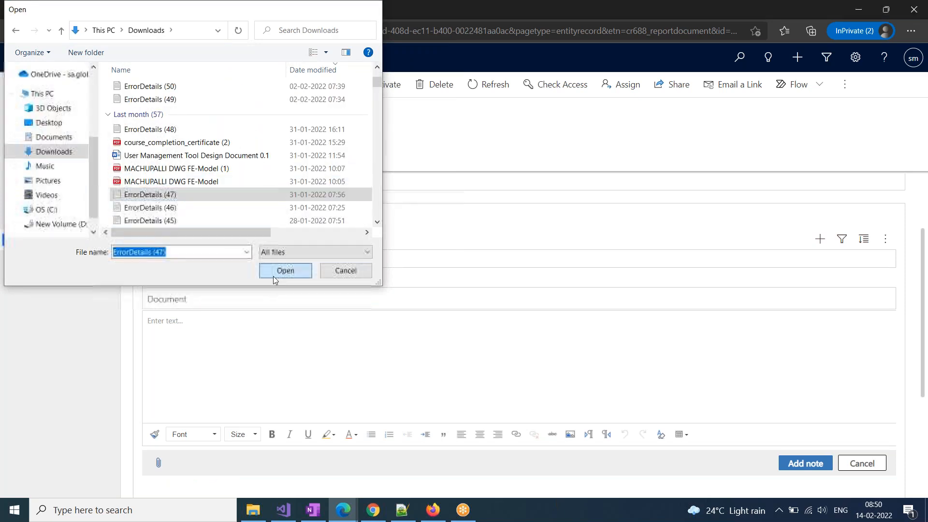
{"action": "scroll", "coordinate": [618, 456], "scroll_direction": "down", "scroll_amount": 4}
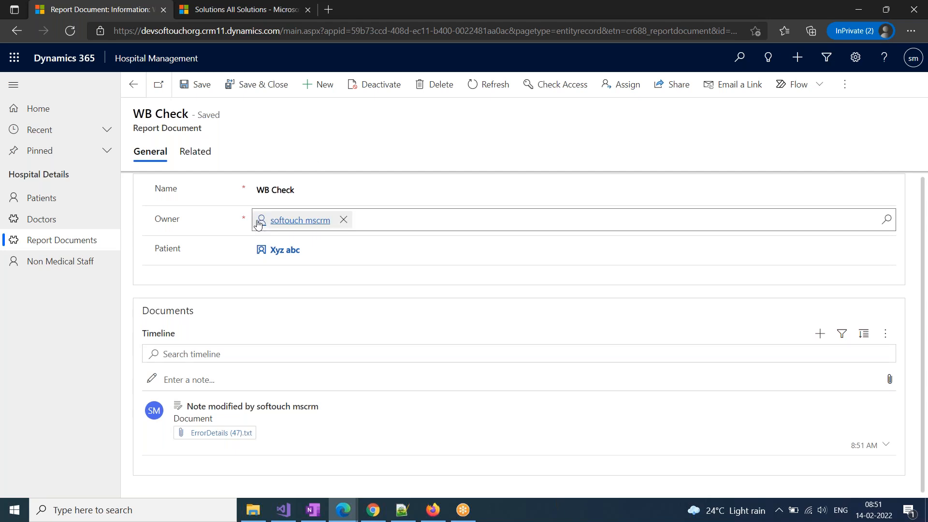
Show a patient's Related Report Documents from the Patients list
{"action": "left_click", "coordinate": [133, 85]}
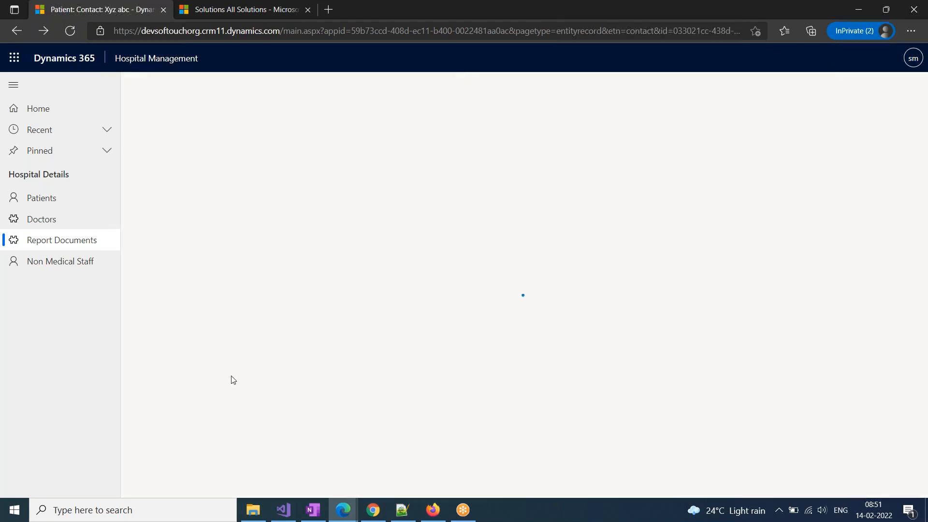
{"action": "left_click", "coordinate": [41, 203]}
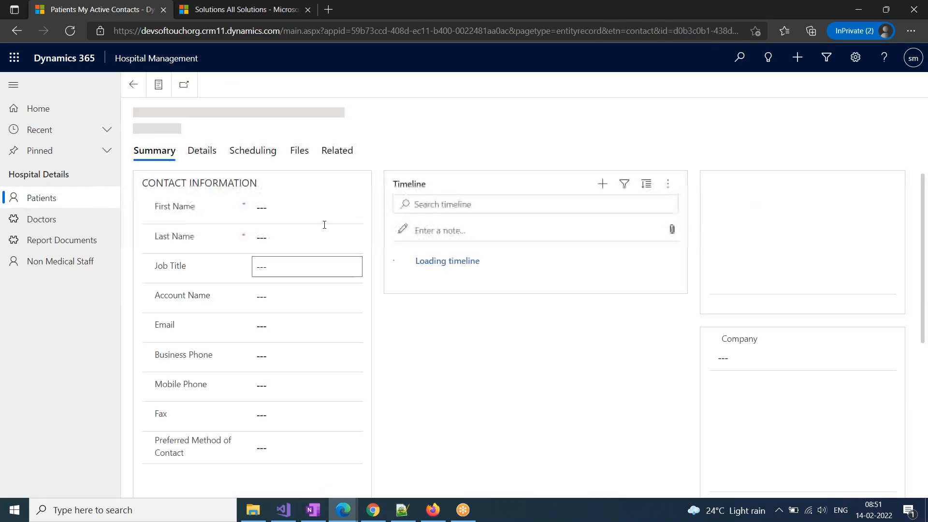
{"action": "left_click", "coordinate": [337, 151]}
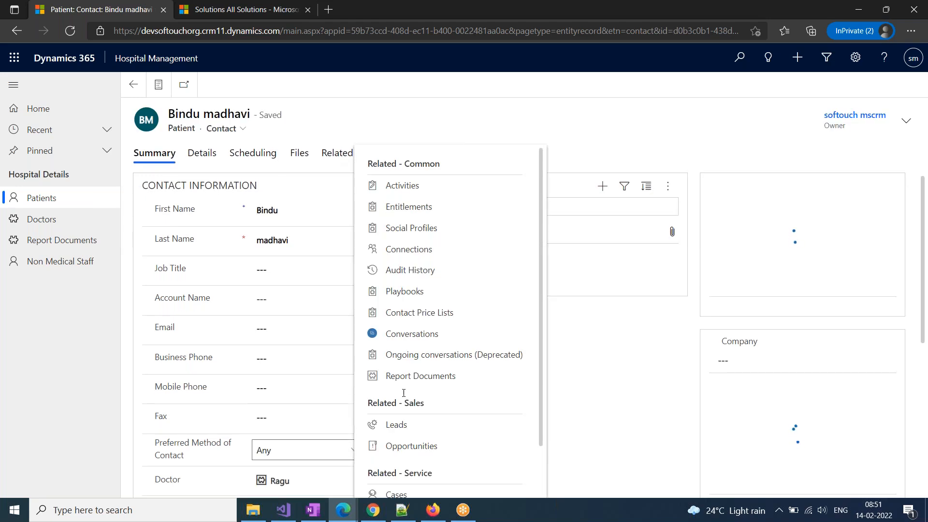
{"action": "left_click", "coordinate": [419, 375]}
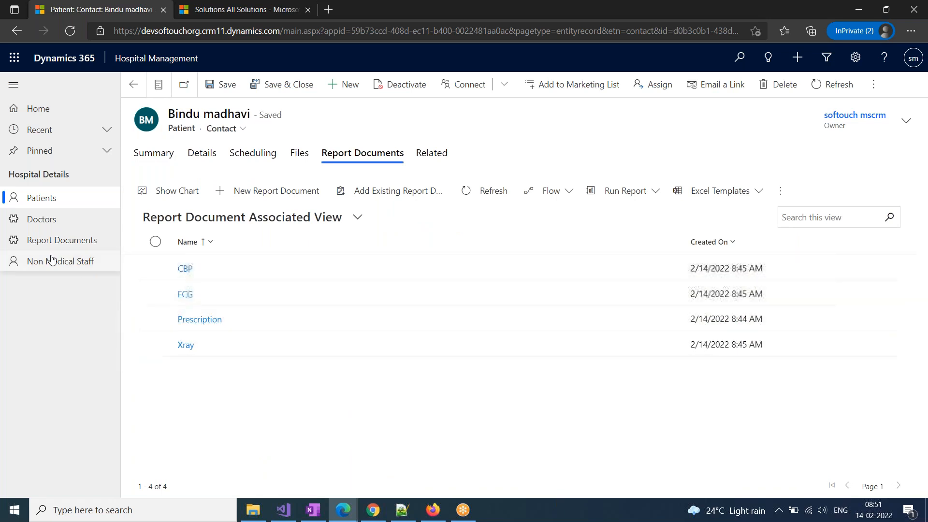
Open the patient linked to WB Check, list its Report Documents, and open WB Check
{"action": "left_click", "coordinate": [43, 203]}
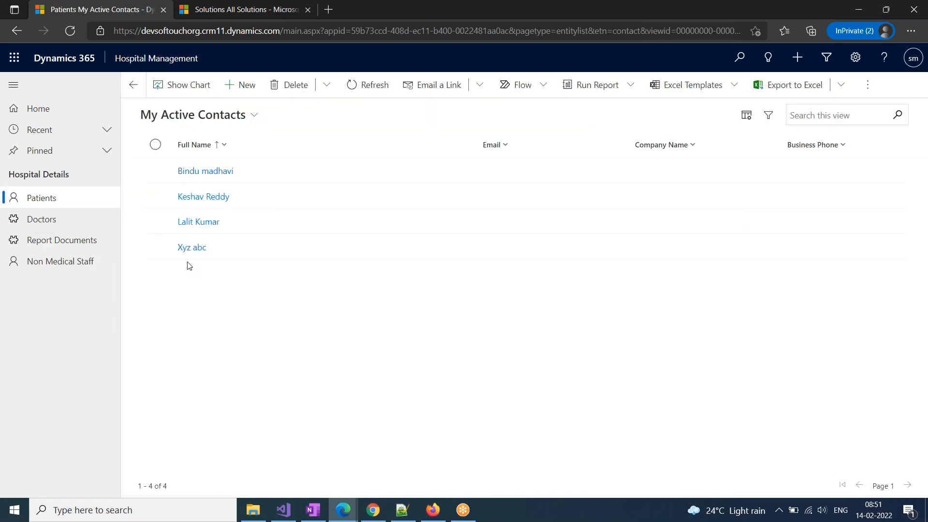
{"action": "left_click", "coordinate": [191, 248]}
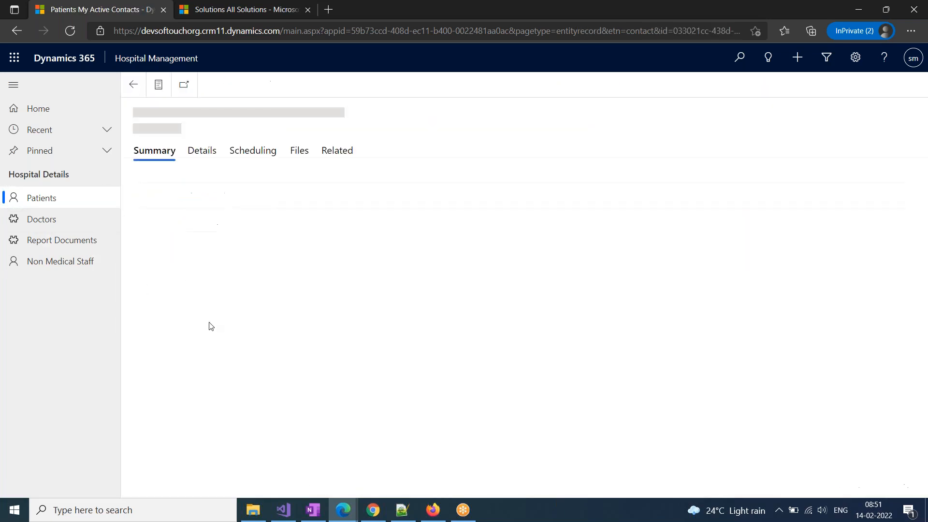
{"action": "left_click", "coordinate": [337, 150]}
{"action": "left_click", "coordinate": [412, 378]}
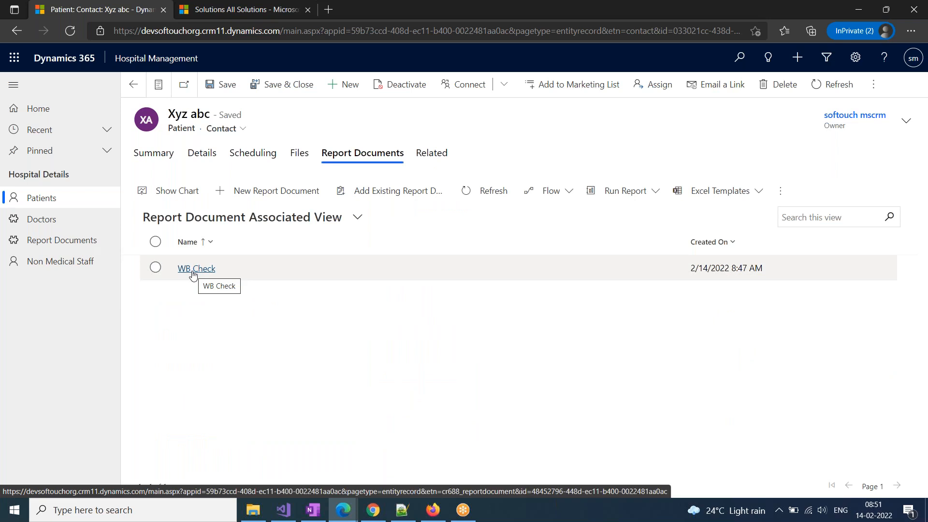
{"action": "left_click", "coordinate": [194, 270]}
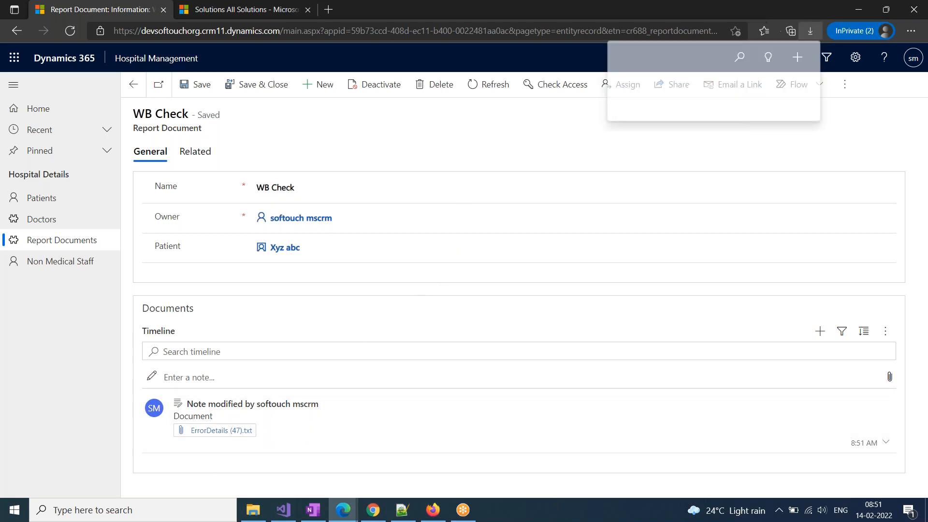
{"action": "left_click", "coordinate": [645, 85]}
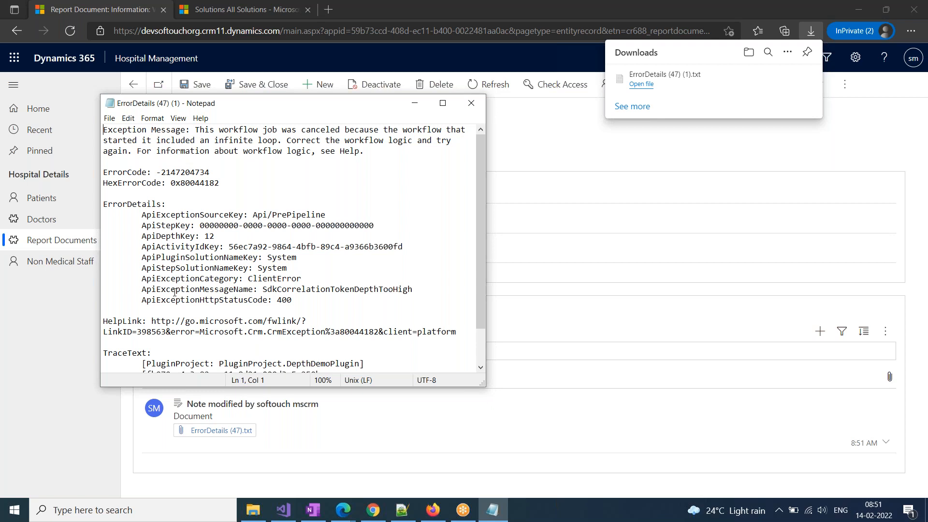
{"action": "left_click", "coordinate": [471, 103]}
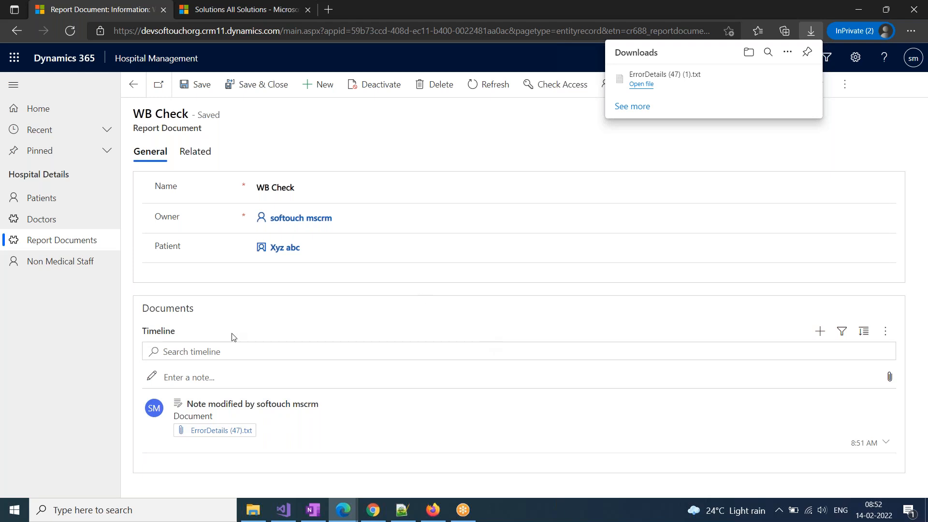
{"action": "left_click", "coordinate": [72, 241]}
Open WB Check from its patient's Related Report Documents, return to that list, then switch to OneNote
{"action": "left_click", "coordinate": [48, 199]}
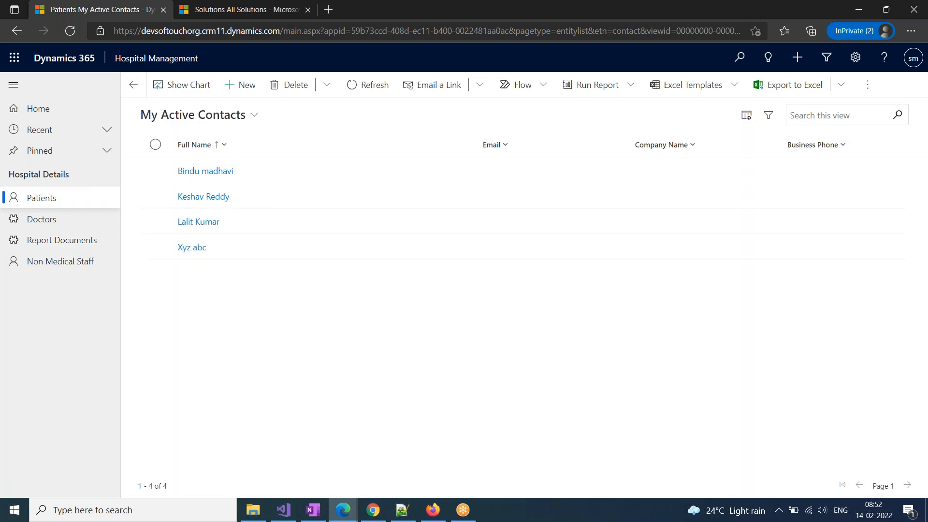
{"action": "left_click", "coordinate": [196, 248]}
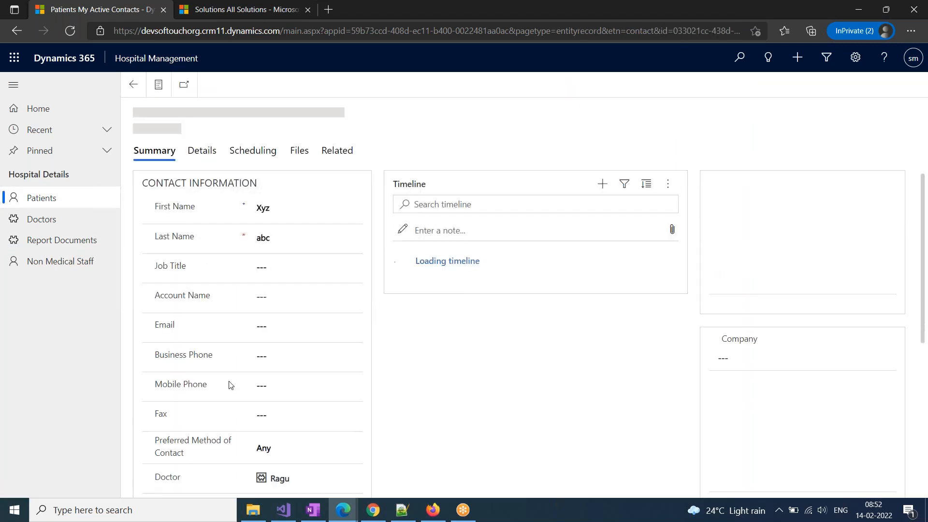
{"action": "left_click", "coordinate": [336, 153]}
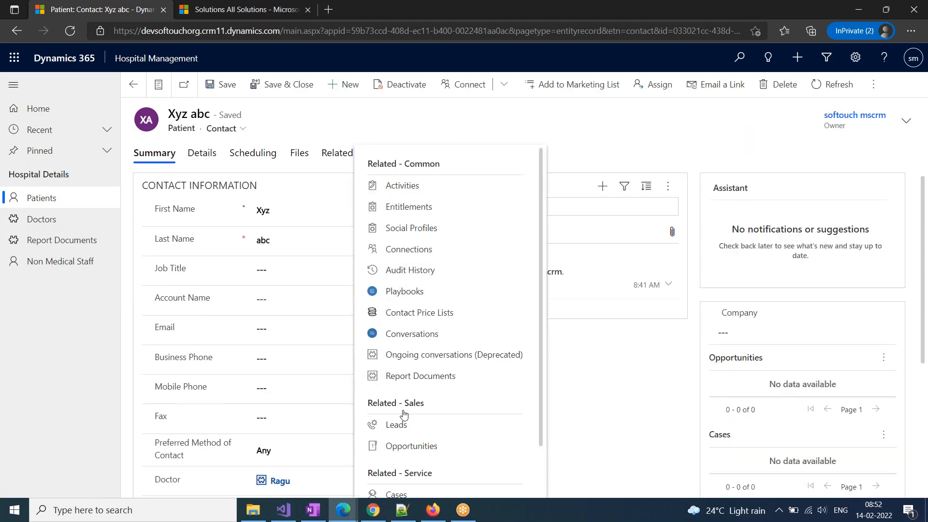
{"action": "left_click", "coordinate": [408, 378]}
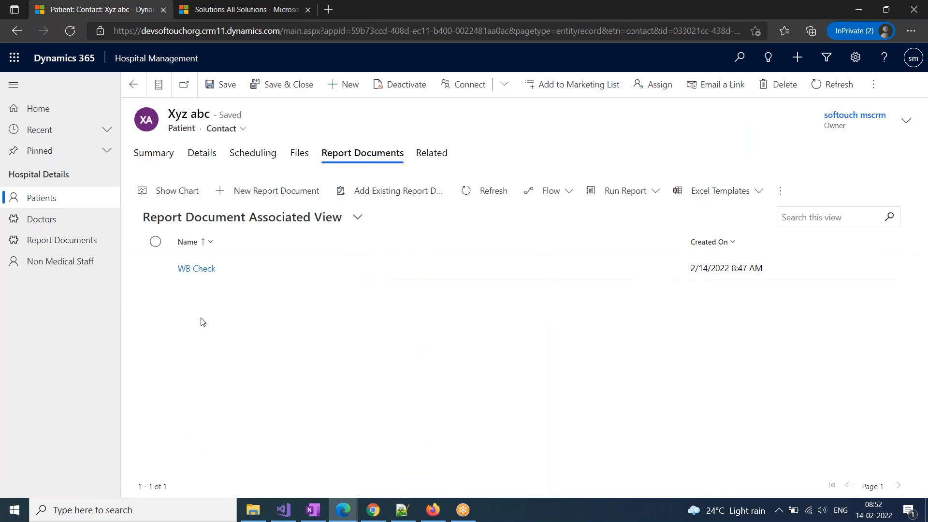
{"action": "left_click", "coordinate": [196, 268]}
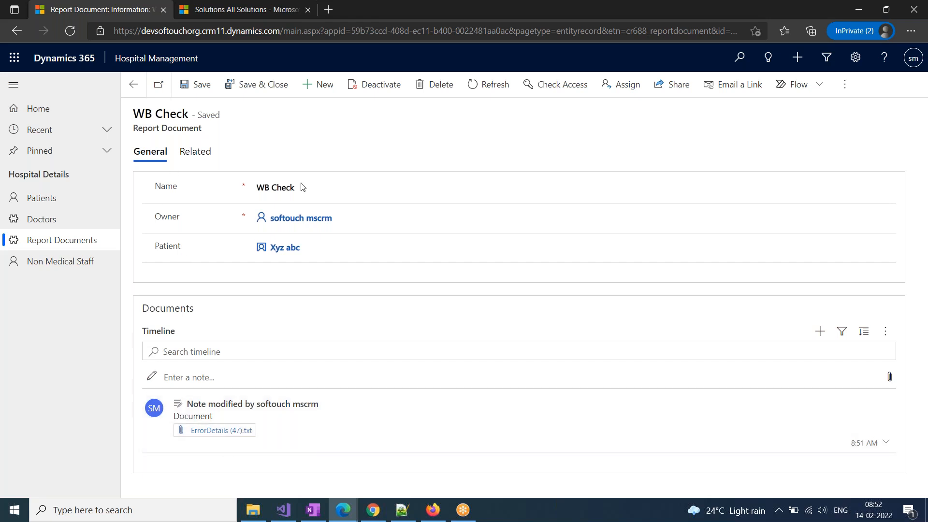
{"action": "left_click", "coordinate": [133, 84]}
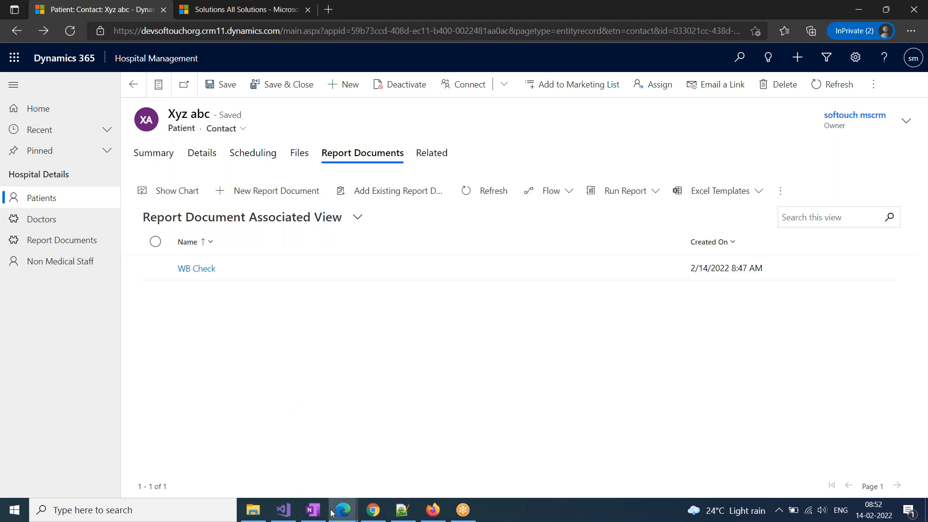
{"action": "left_click", "coordinate": [313, 511]}
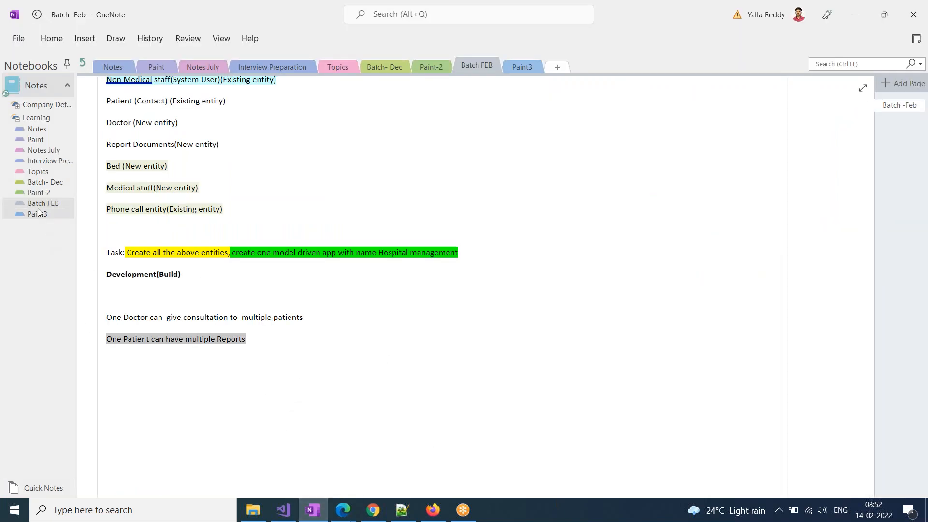
Go to OneNote's Topics section and select the Datatypes sub-topic in the table
{"action": "left_click", "coordinate": [39, 172]}
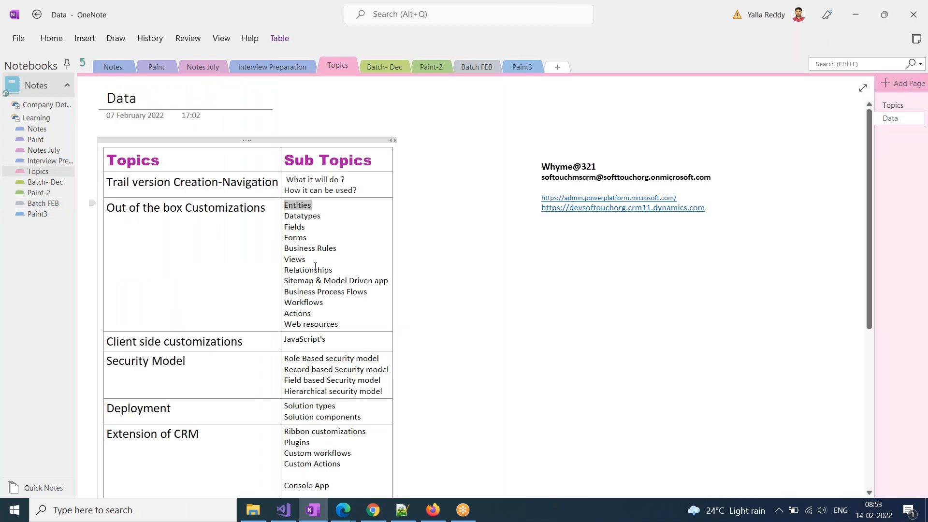
{"action": "left_click_drag", "start_coordinate": [336, 214], "coordinate": [284, 216]}
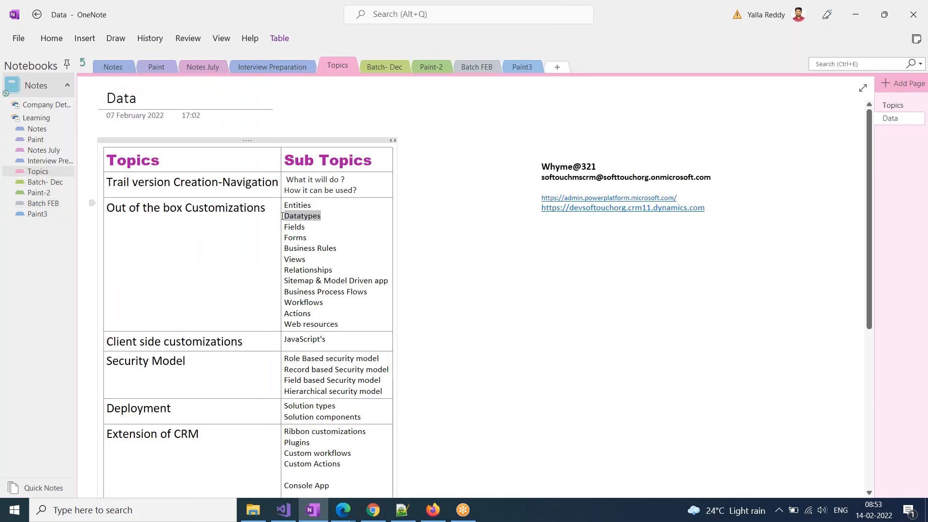